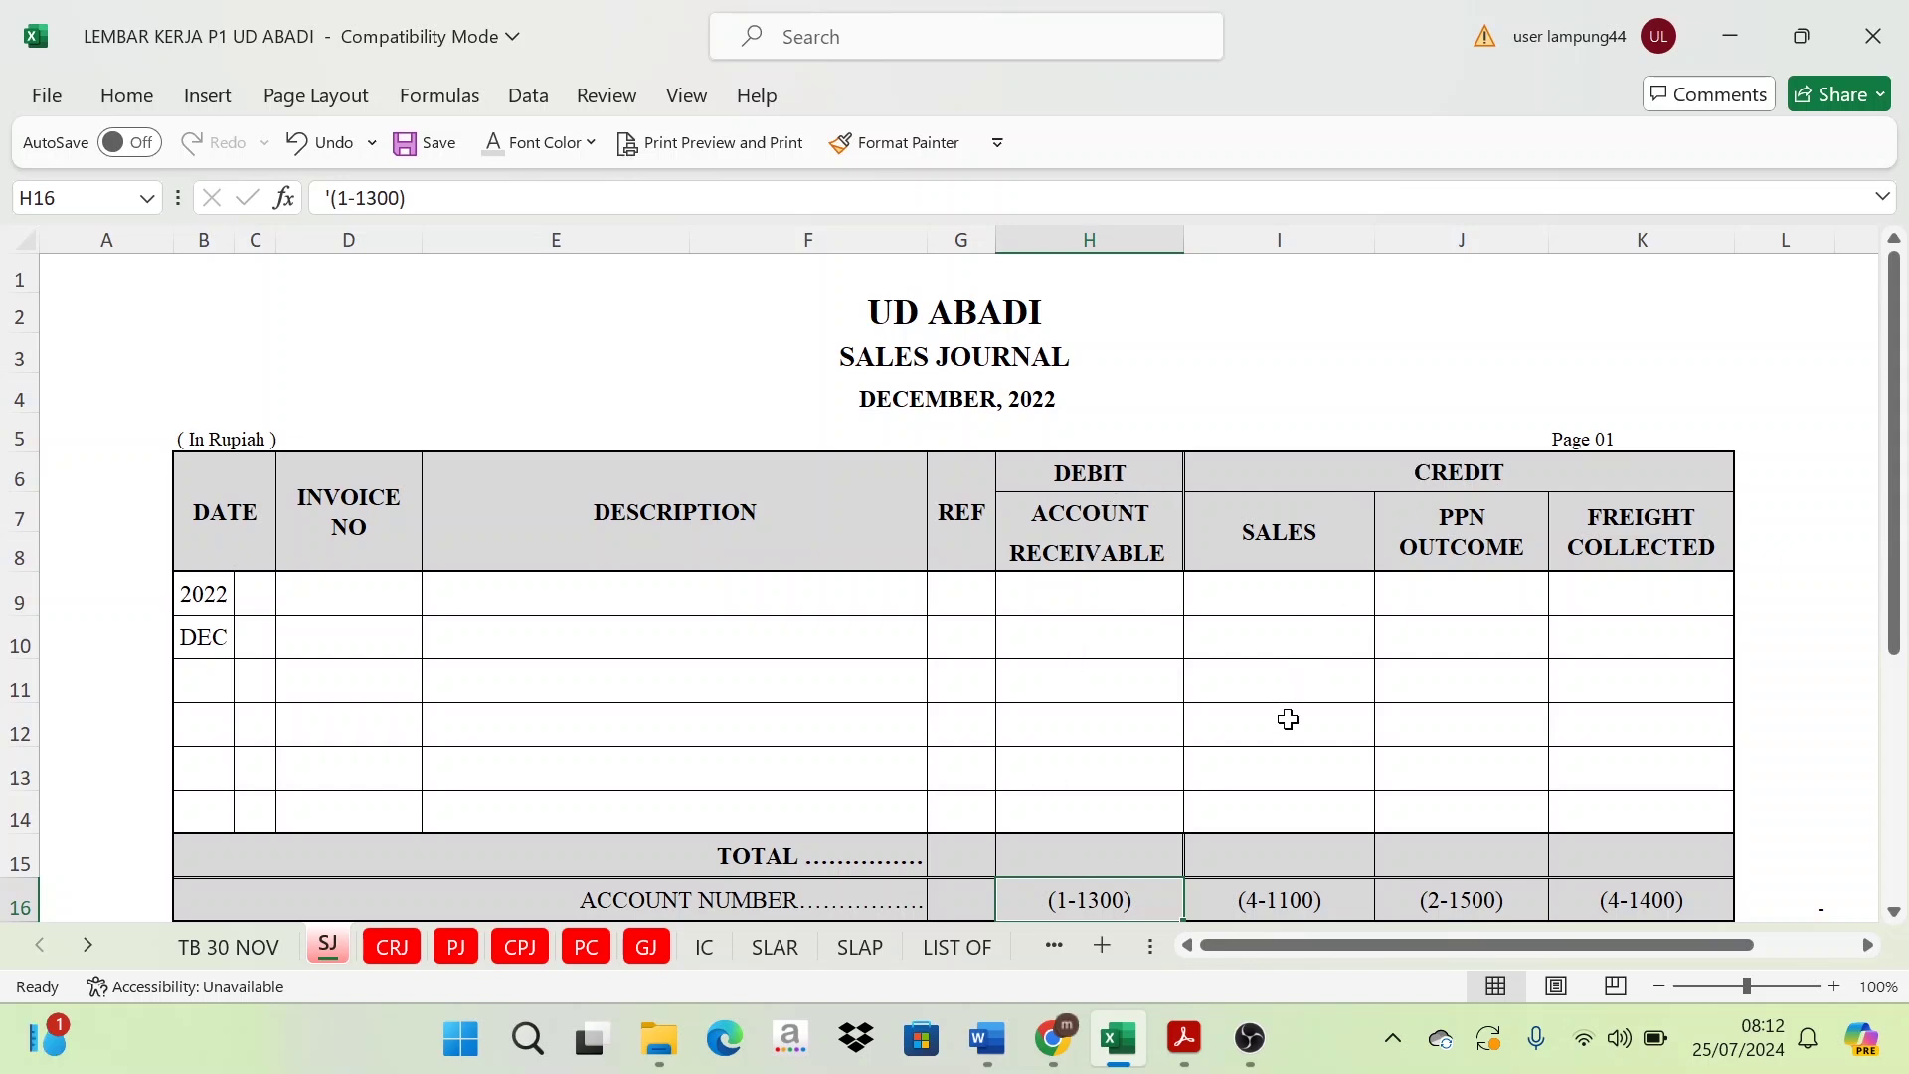
- Examine the sales journal's columns, account numbers and recapitulation table, including the formula in receivable cell H10
scroll(1288, 719, "down", 3)
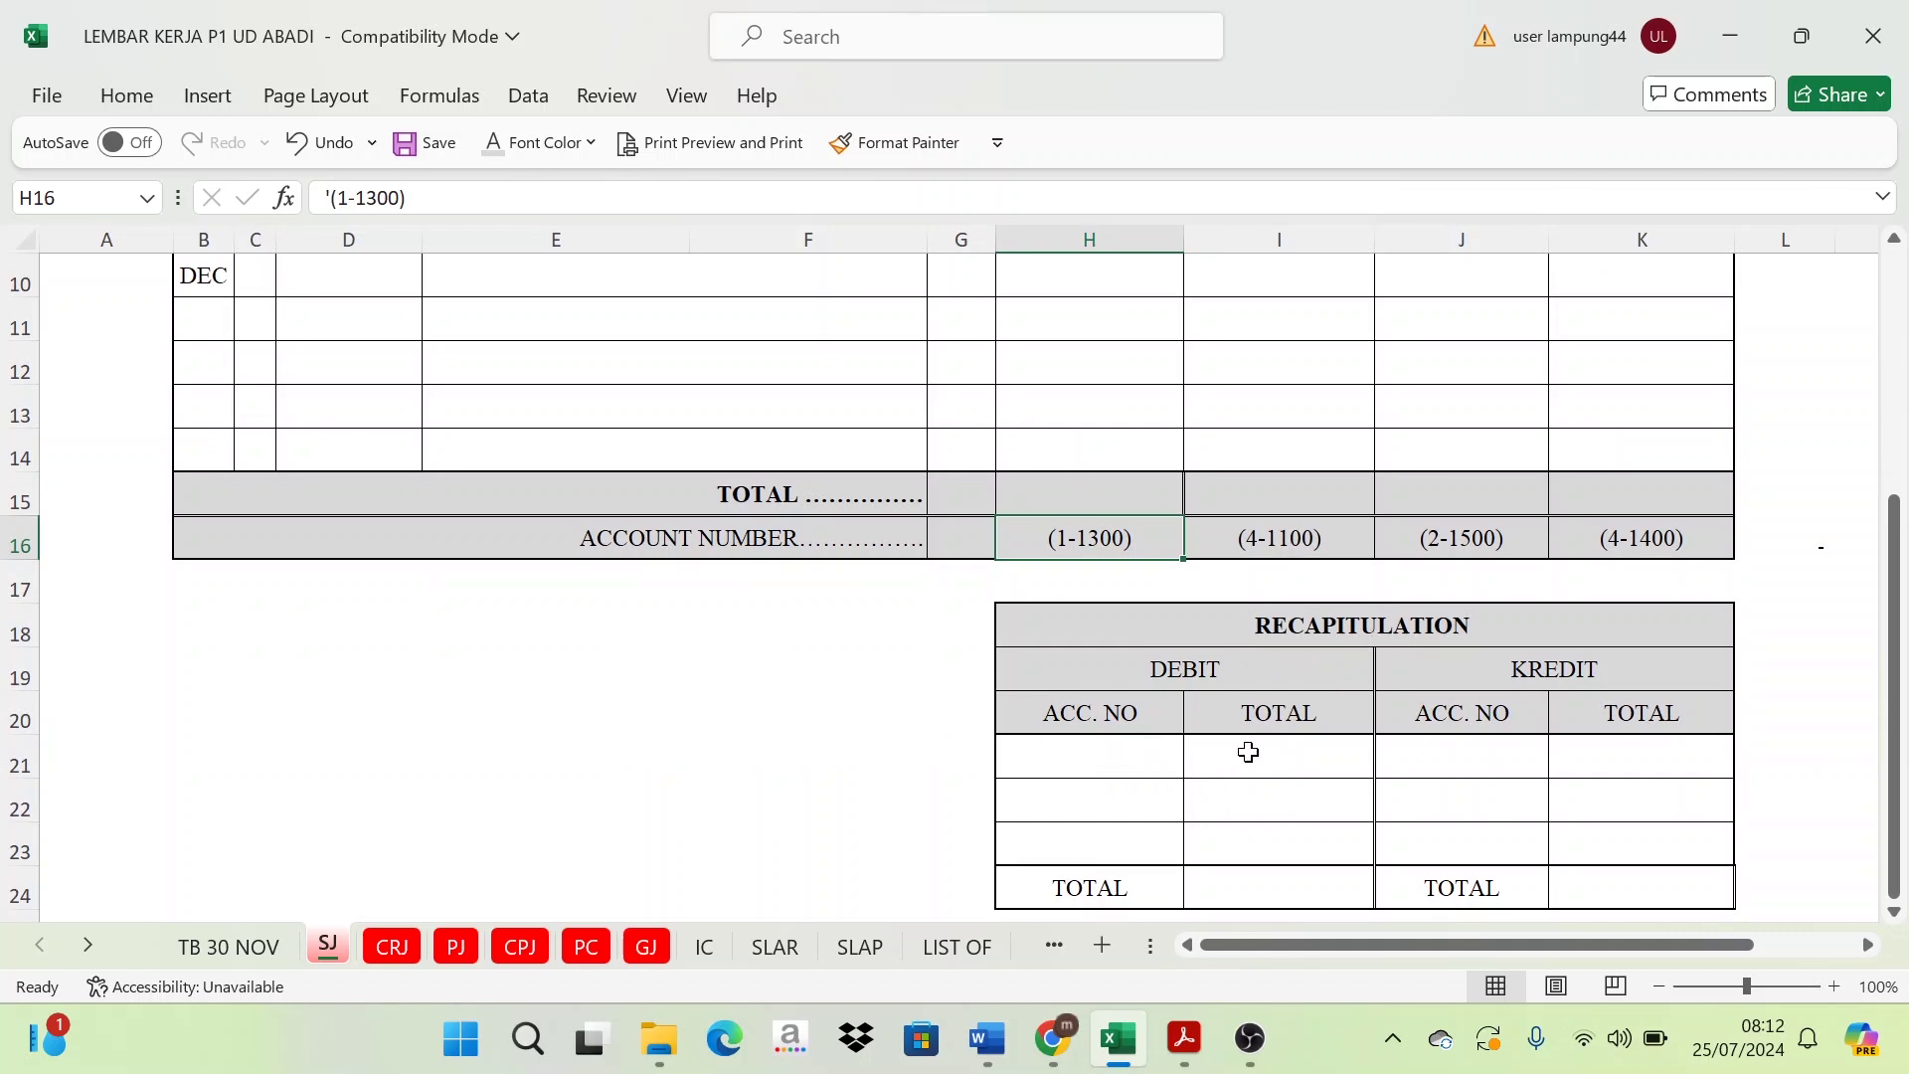
scroll(1179, 756, "up", 3)
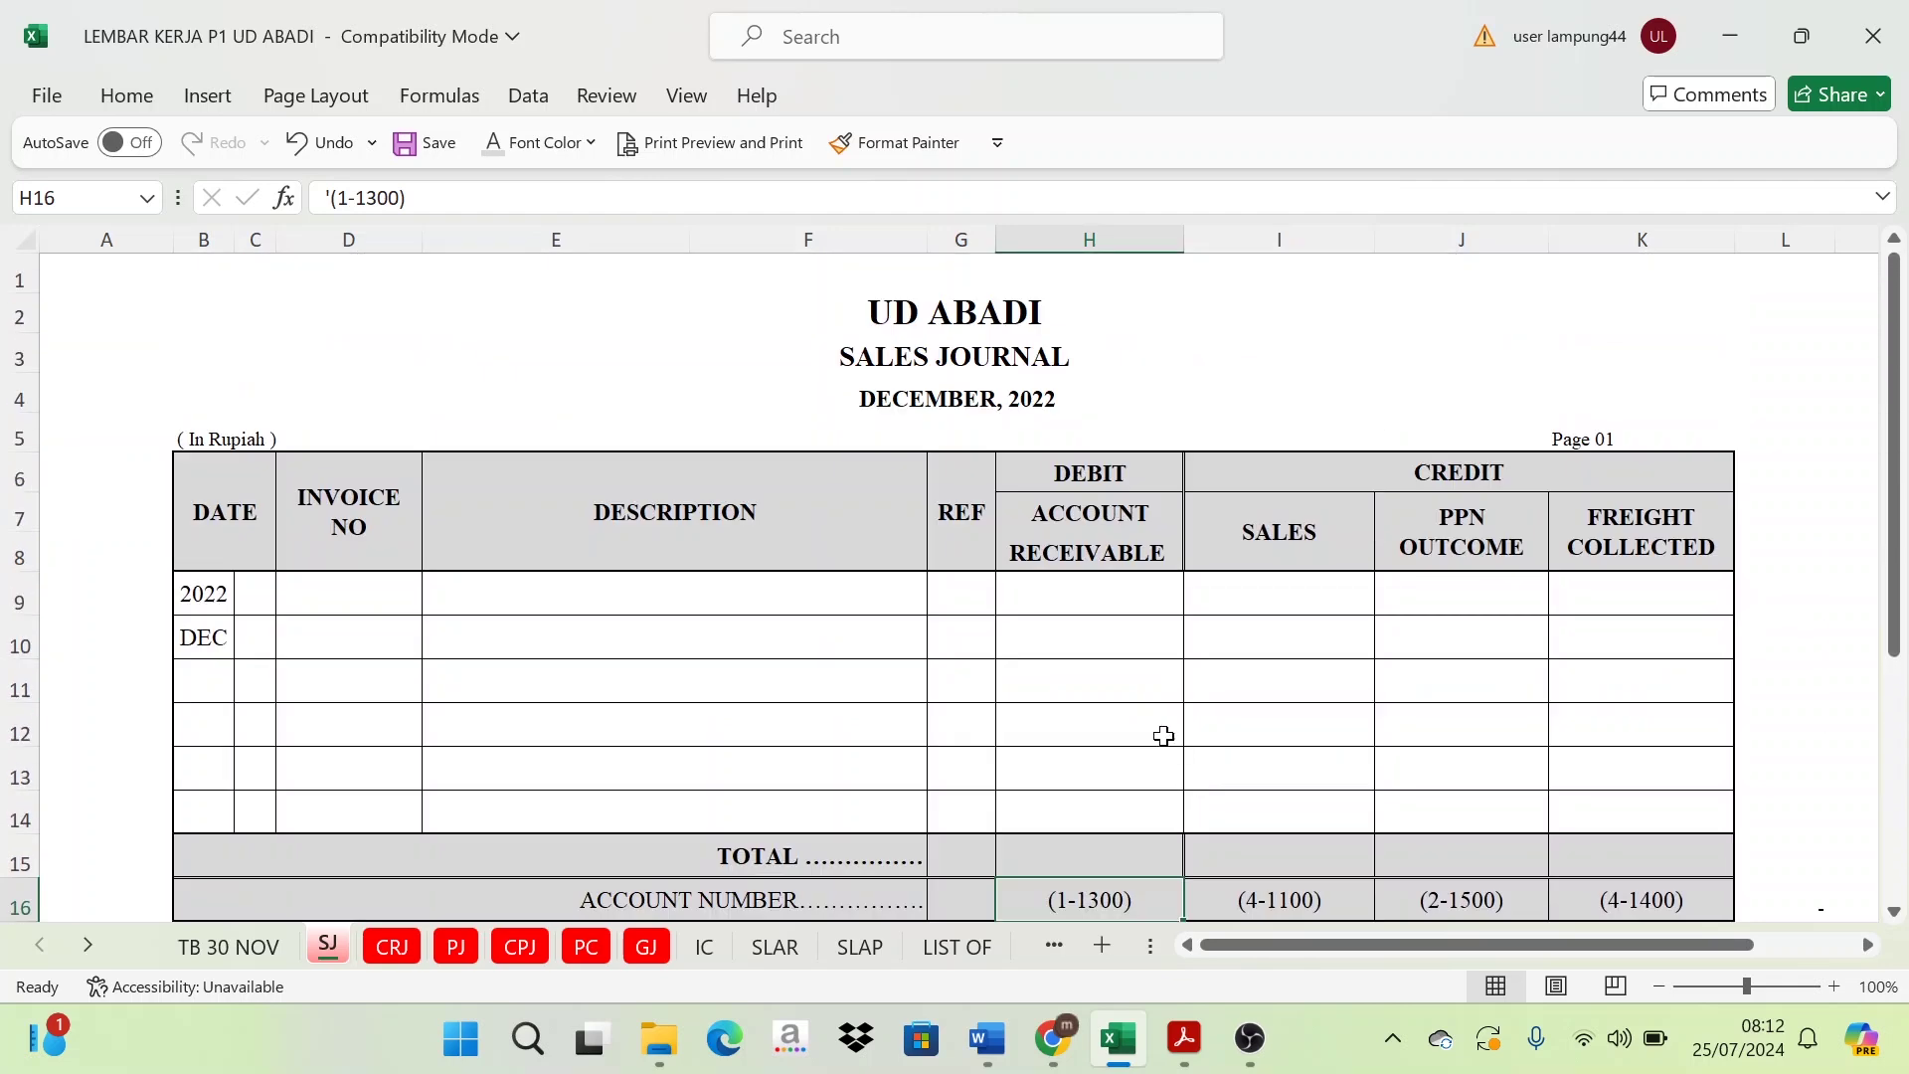
scroll(1233, 837, "down", 4)
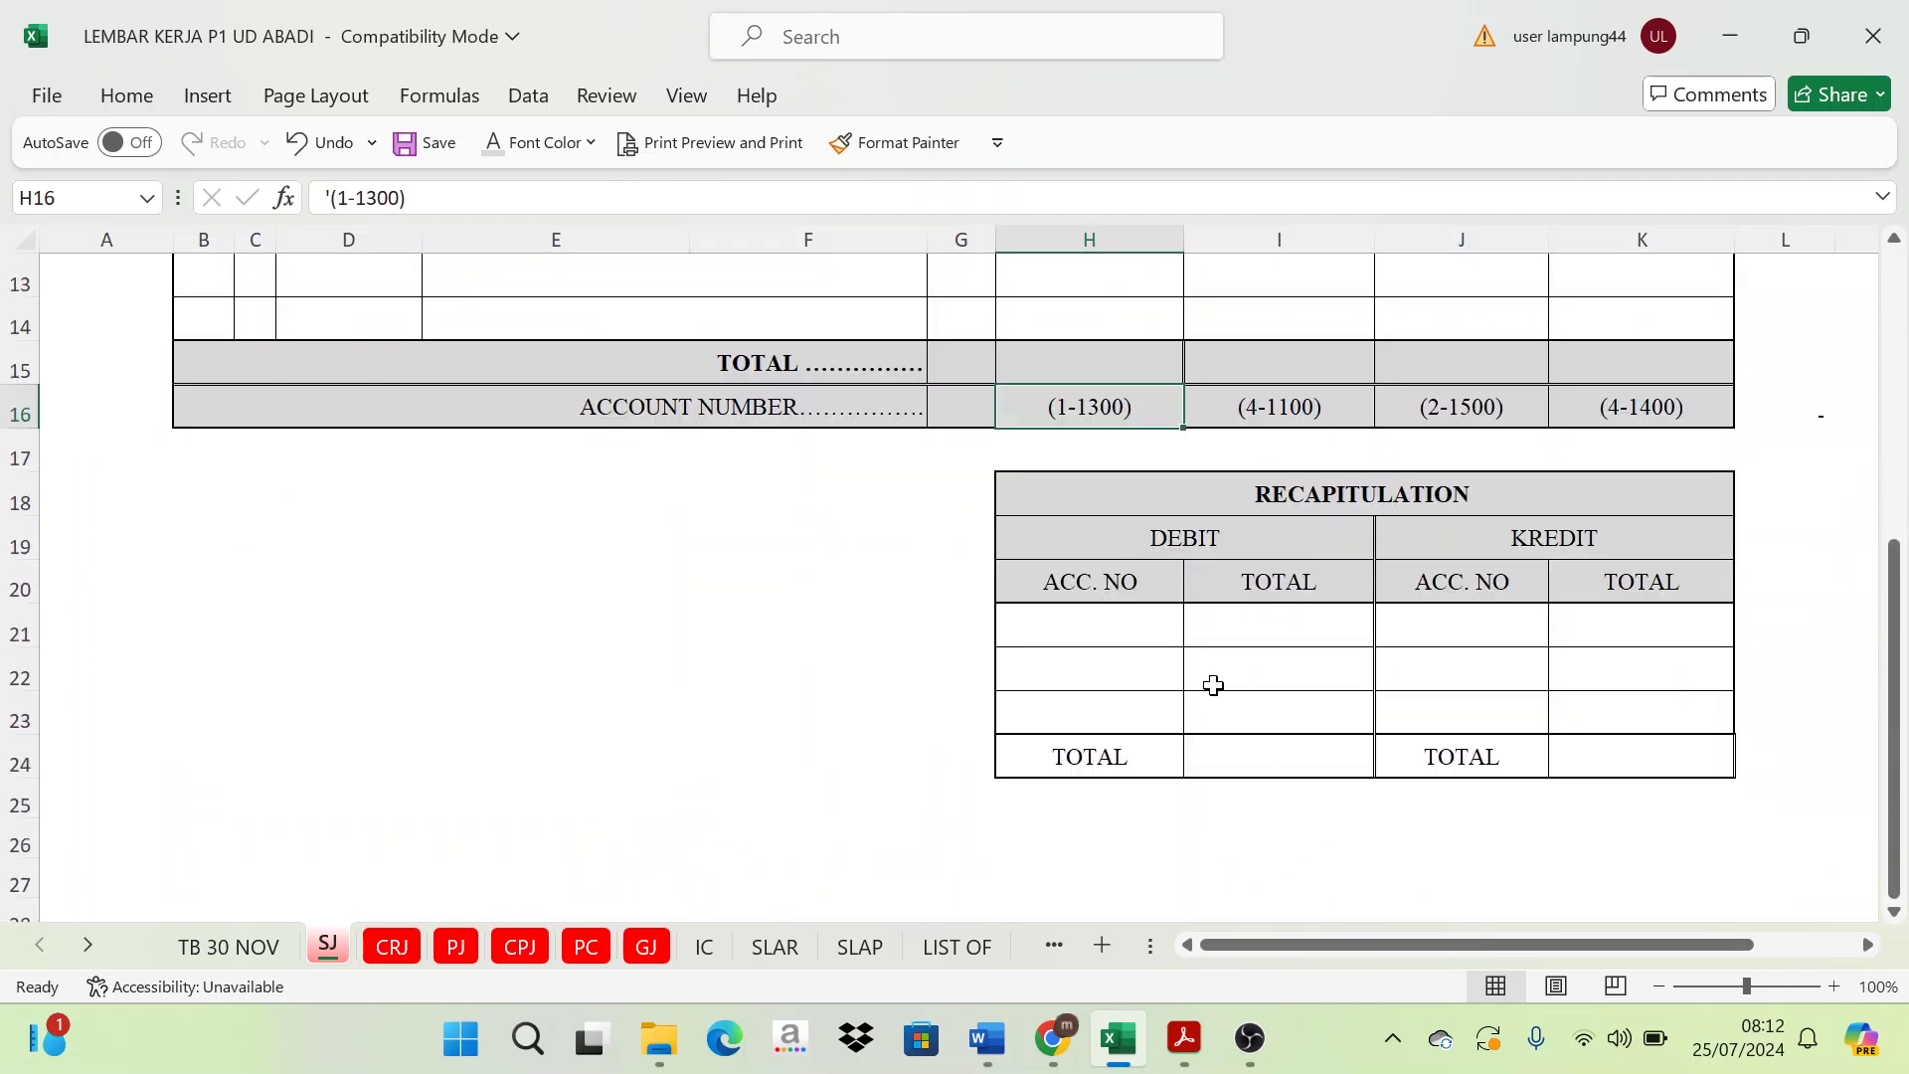
scroll(1235, 558, "up", 4)
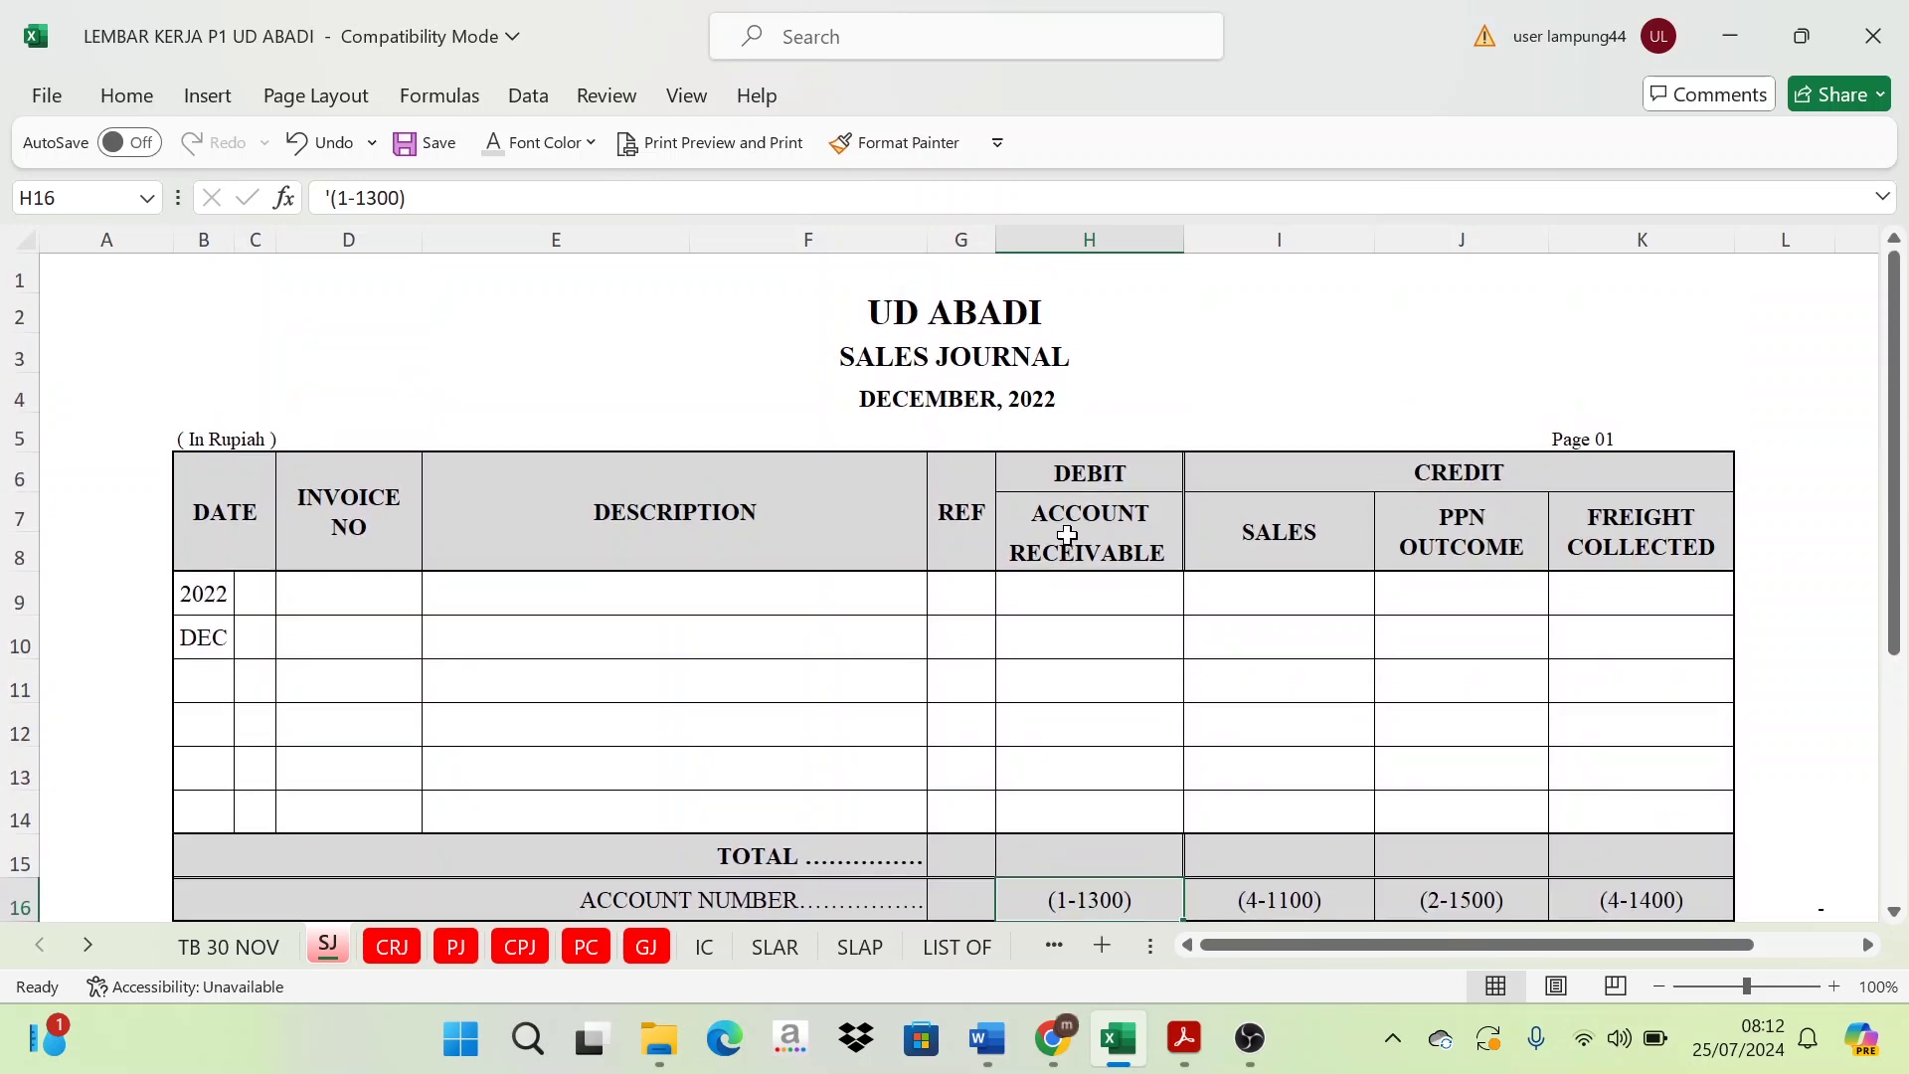
scroll(1069, 542, "down", 3)
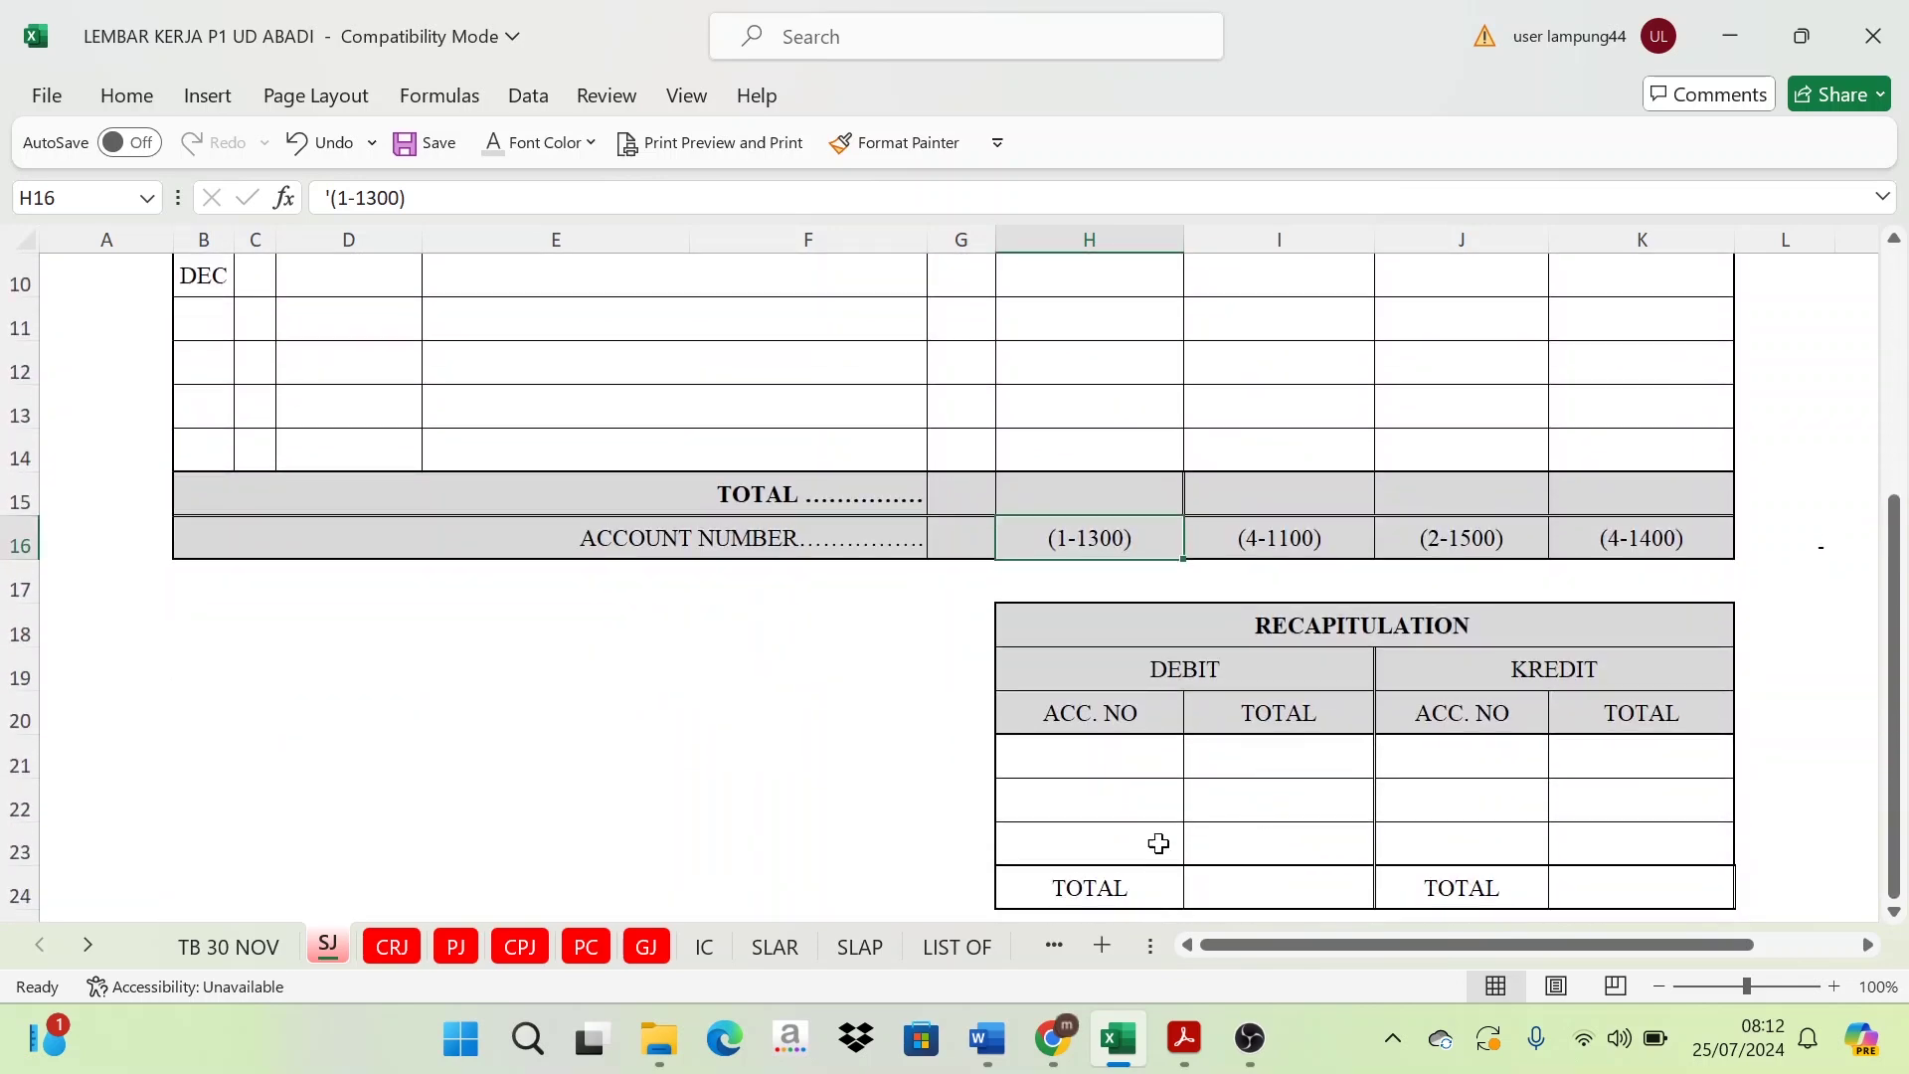
scroll(1158, 843, "down", 1)
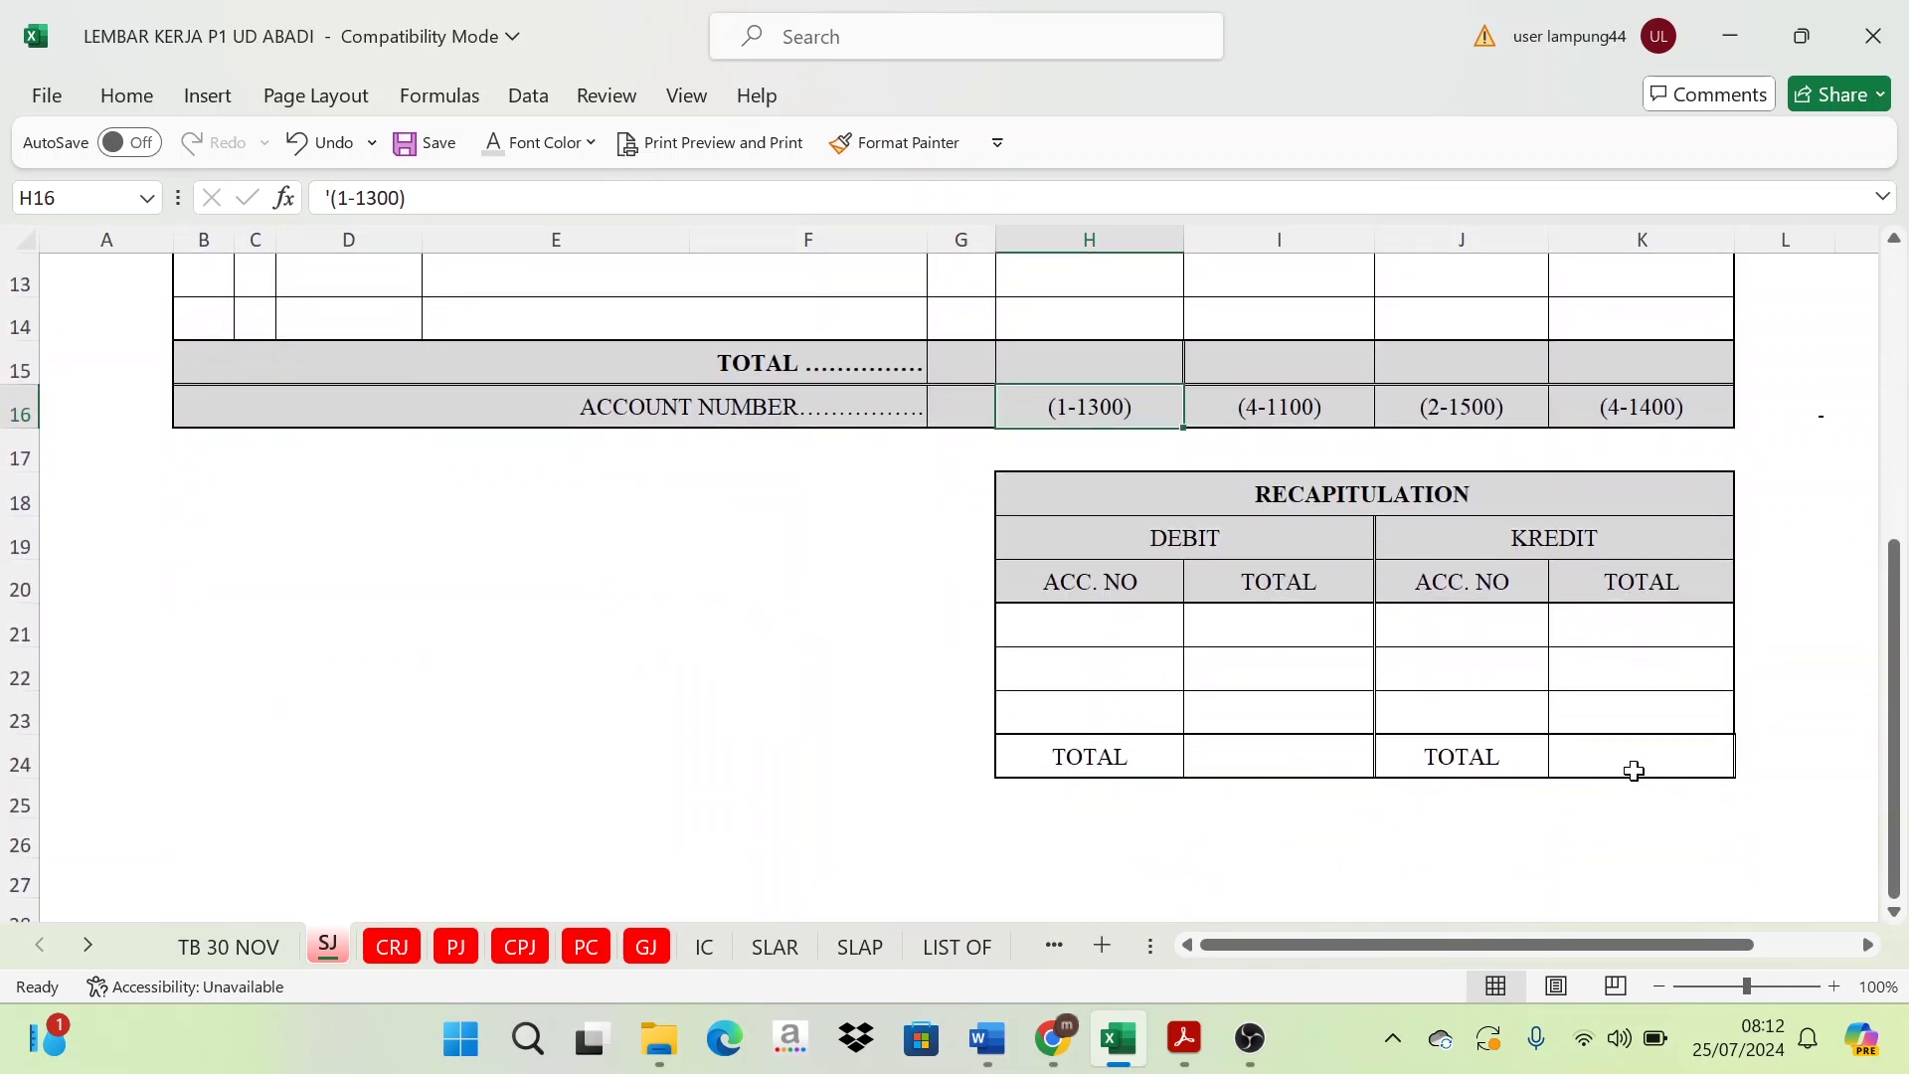
scroll(1263, 701, "up", 4)
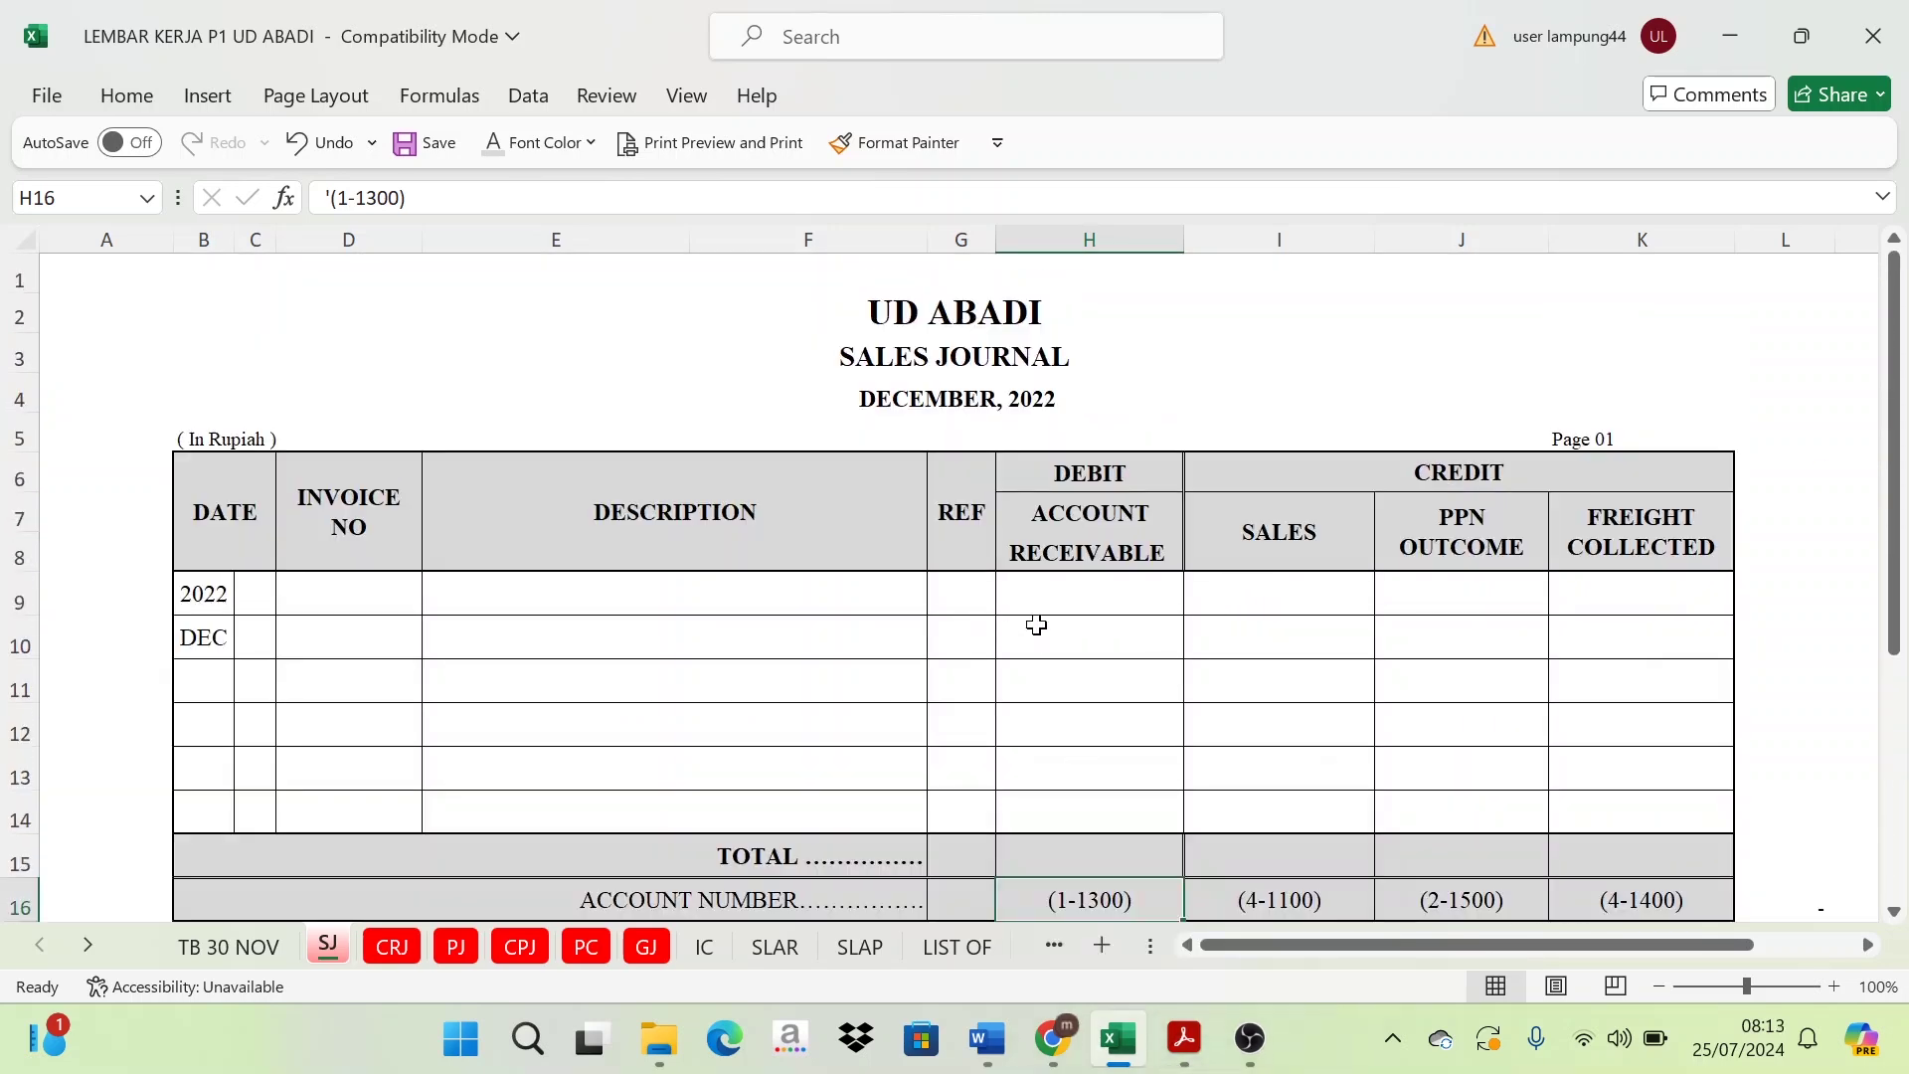
left_click(1036, 625)
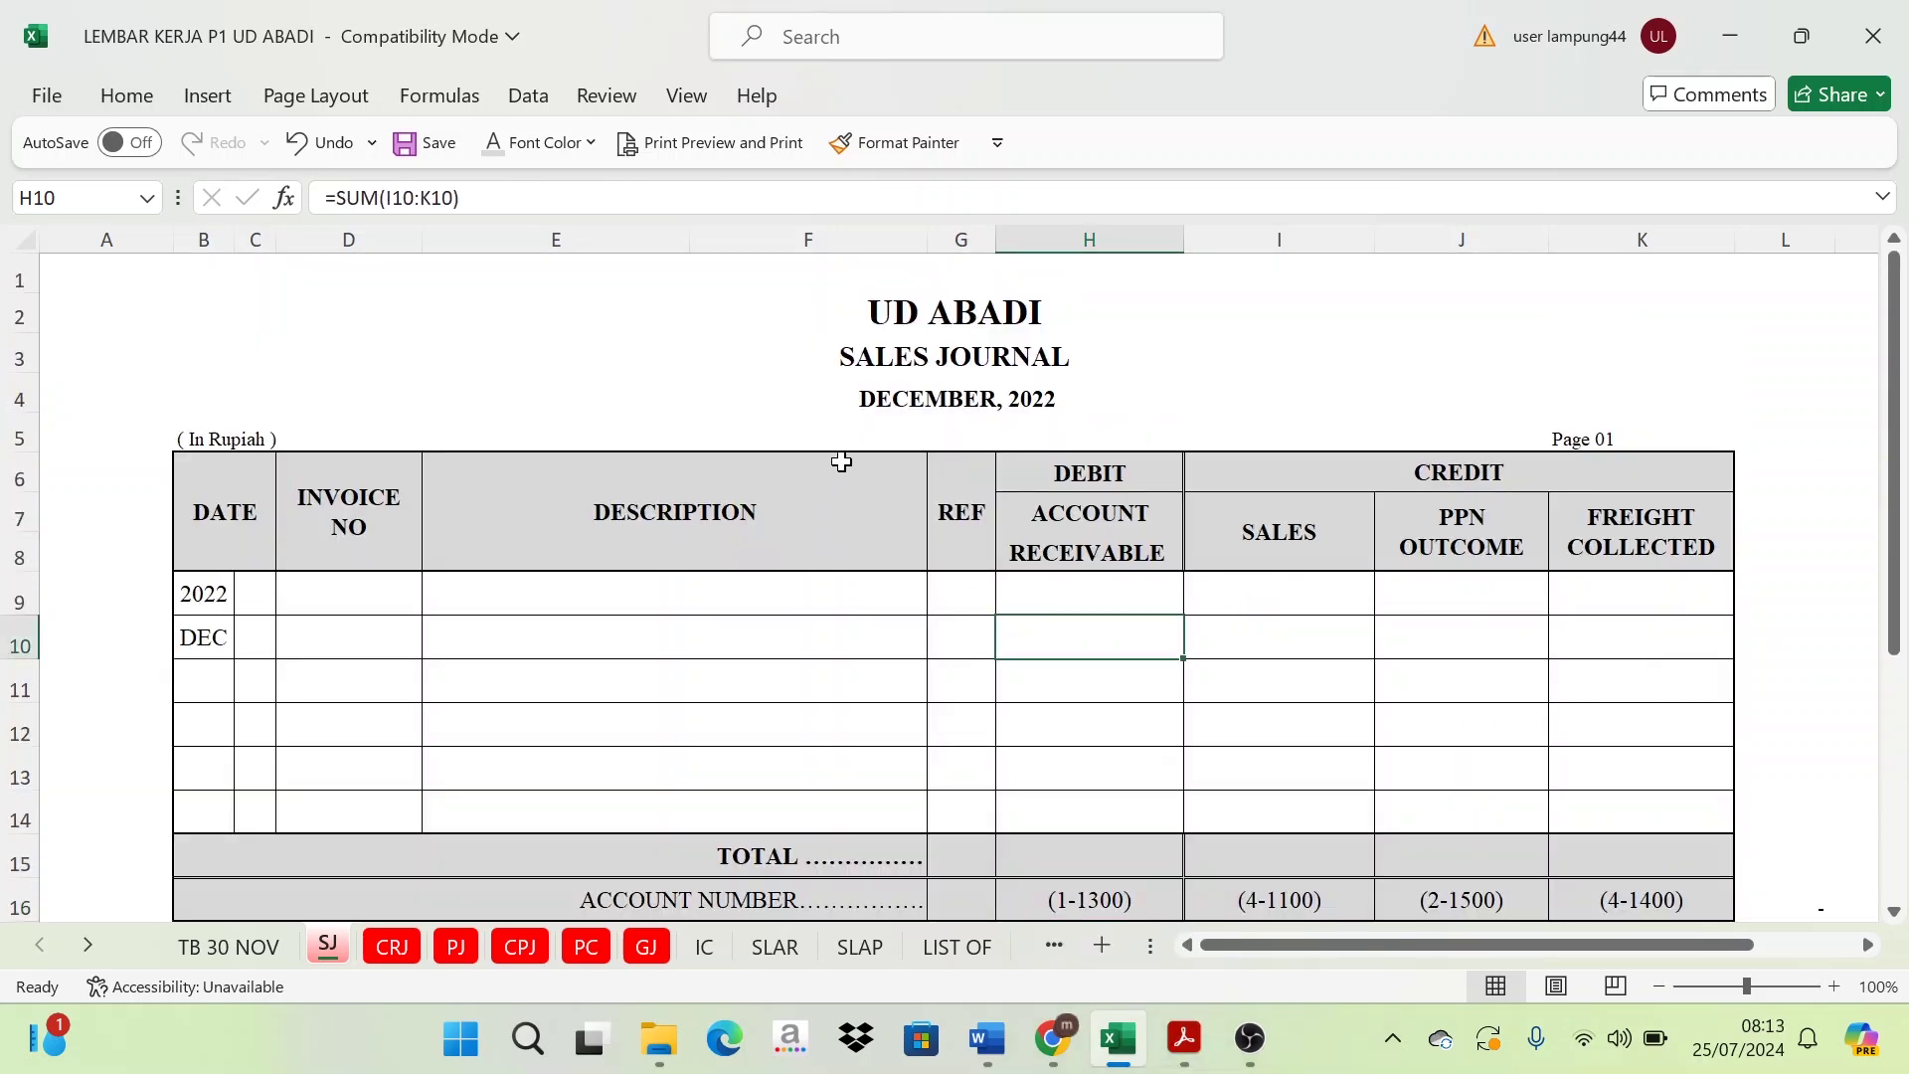
- Switch to SOAL JURNAL PAKET 1.pdf in Acrobat Reader, read the invoice in Dokumen Transaksi No.1, and return to the Excel sales journal
left_click(1184, 1039)
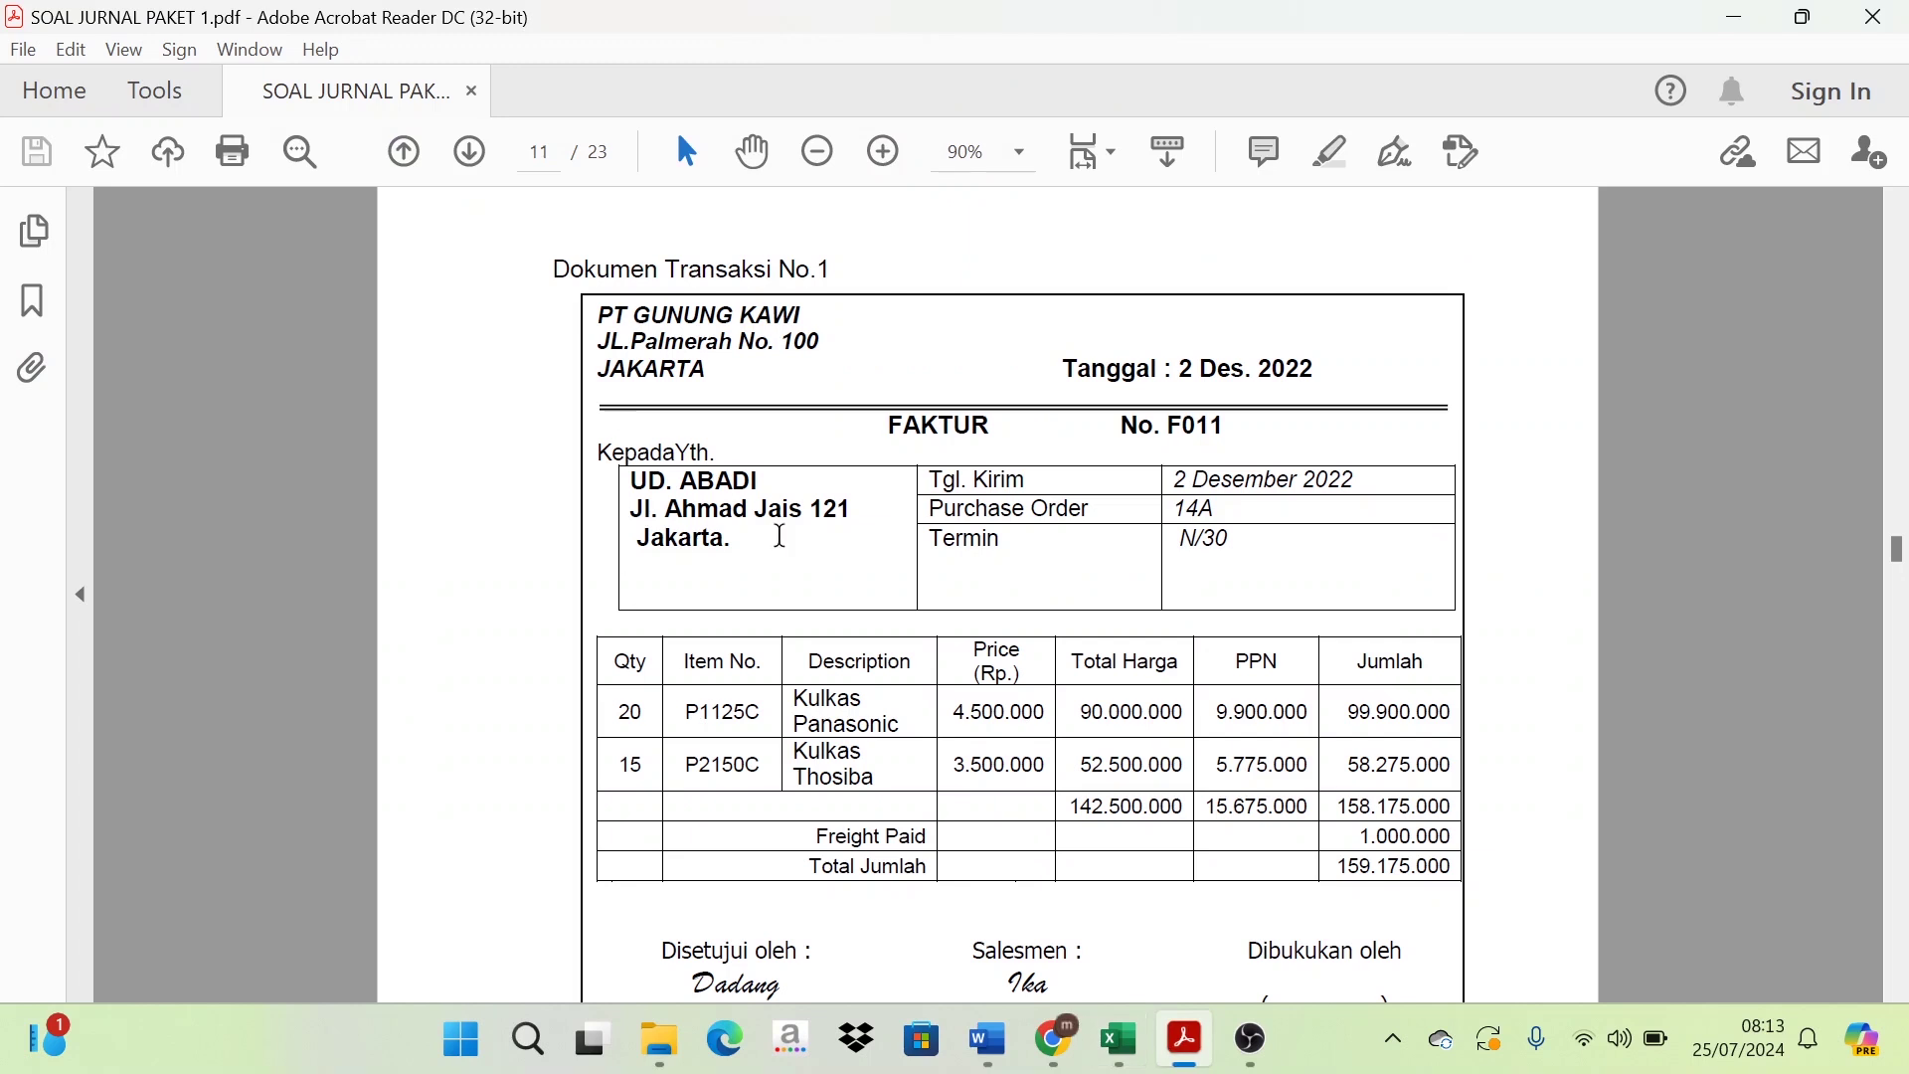
scroll(795, 555, "down", 3)
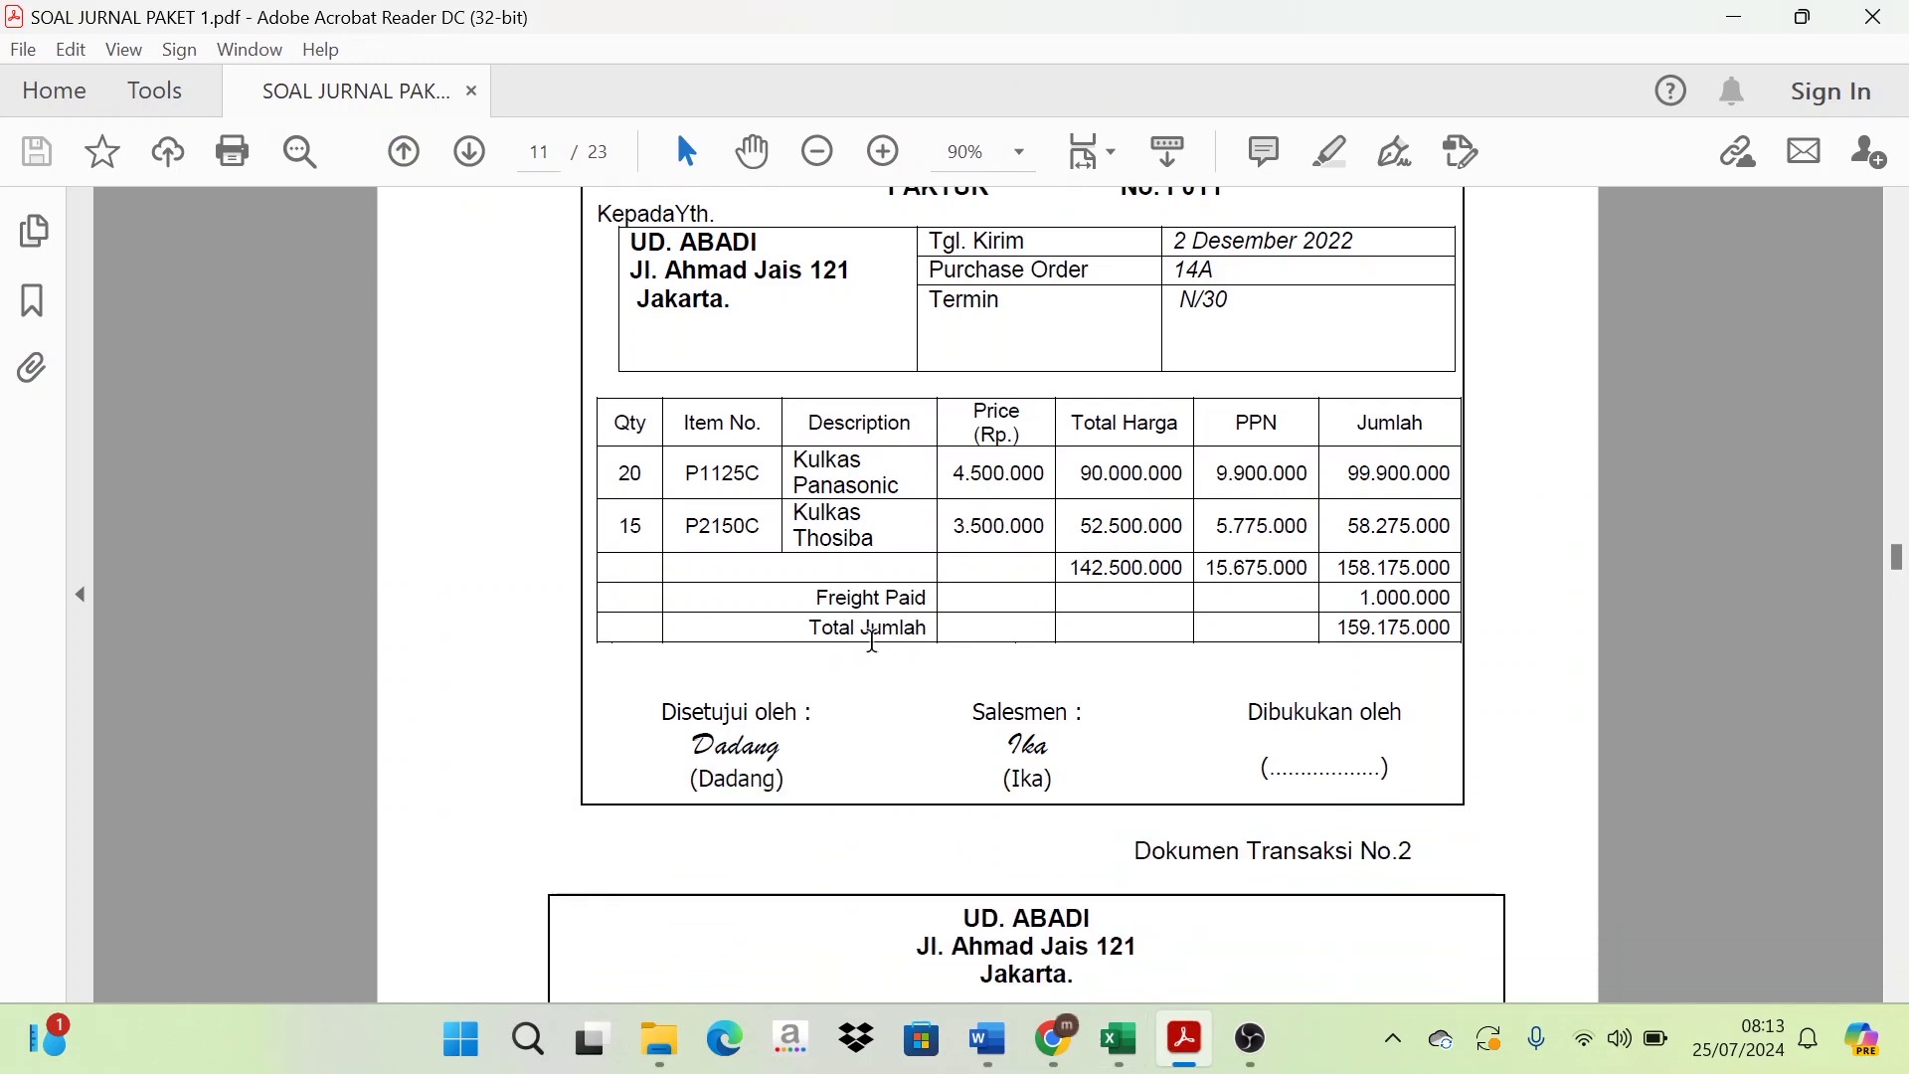
scroll(902, 656, "up", 3)
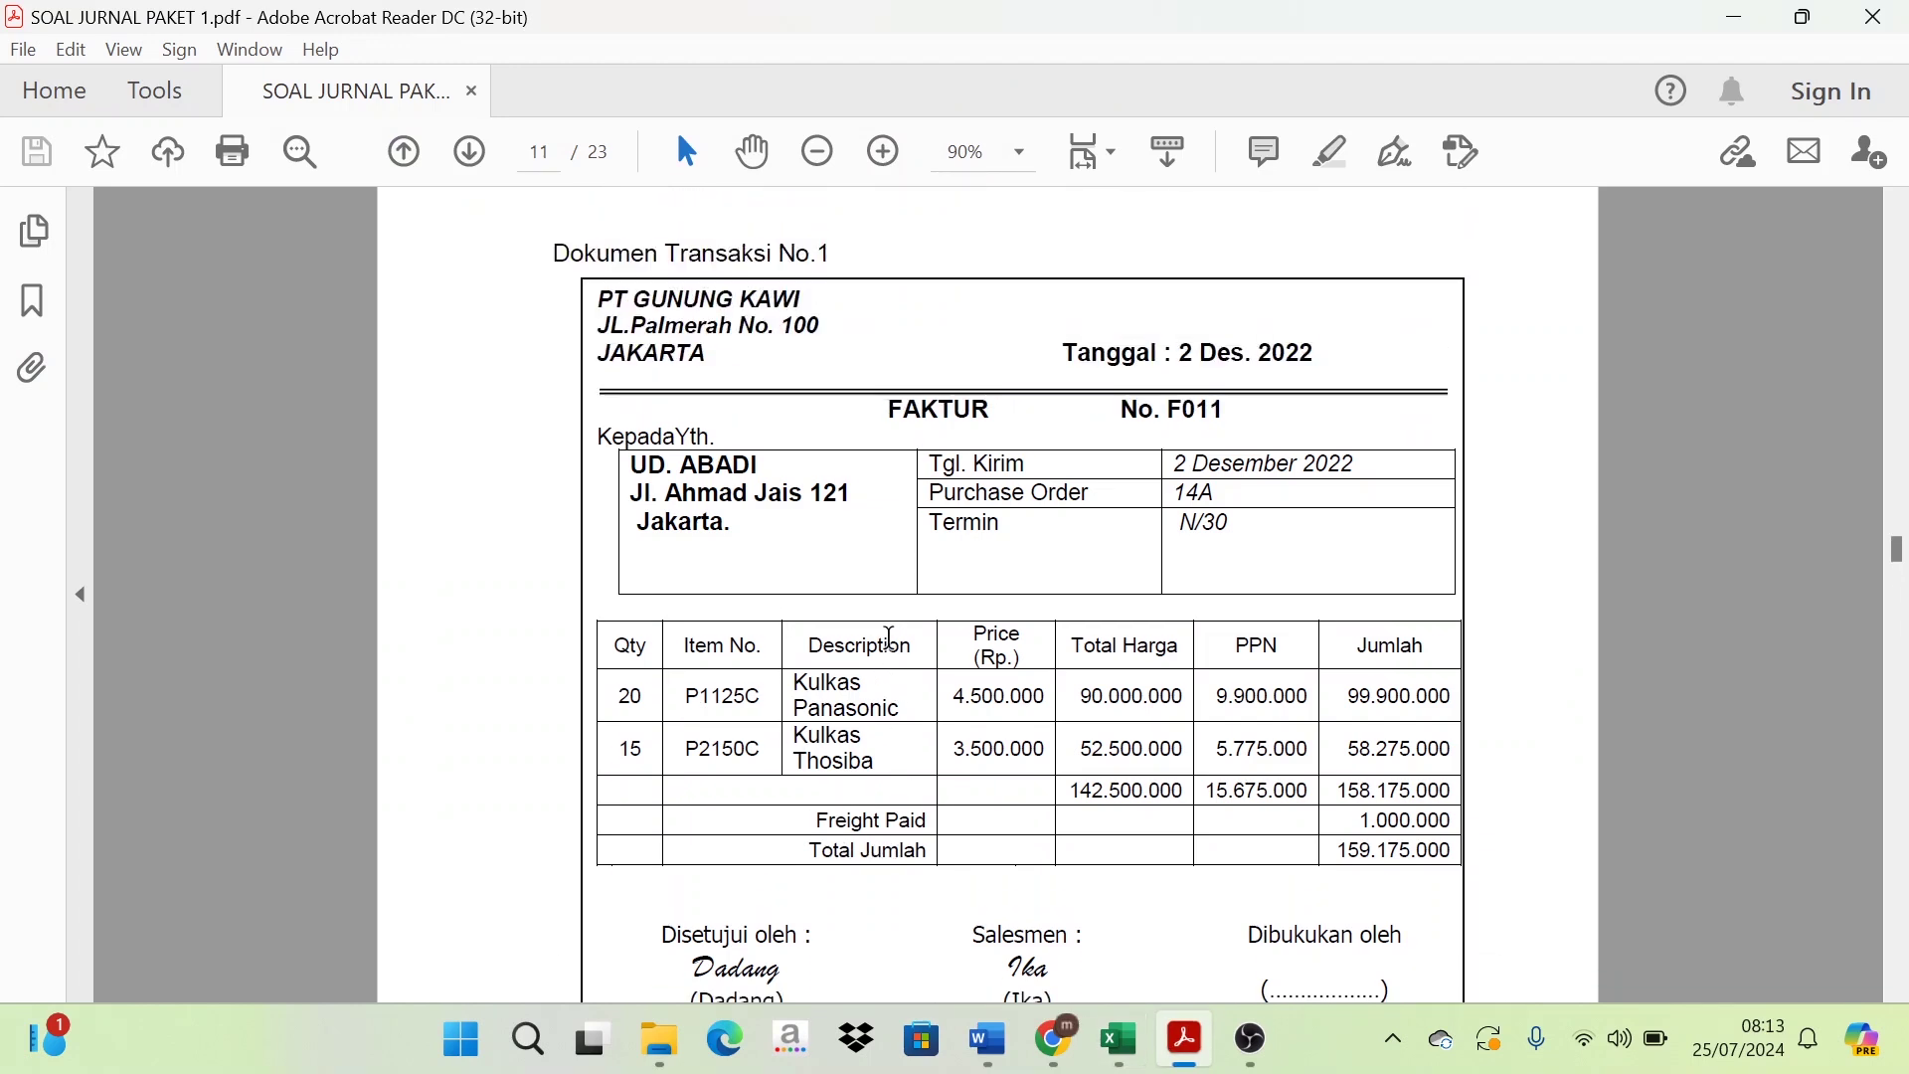
left_click(1120, 1041)
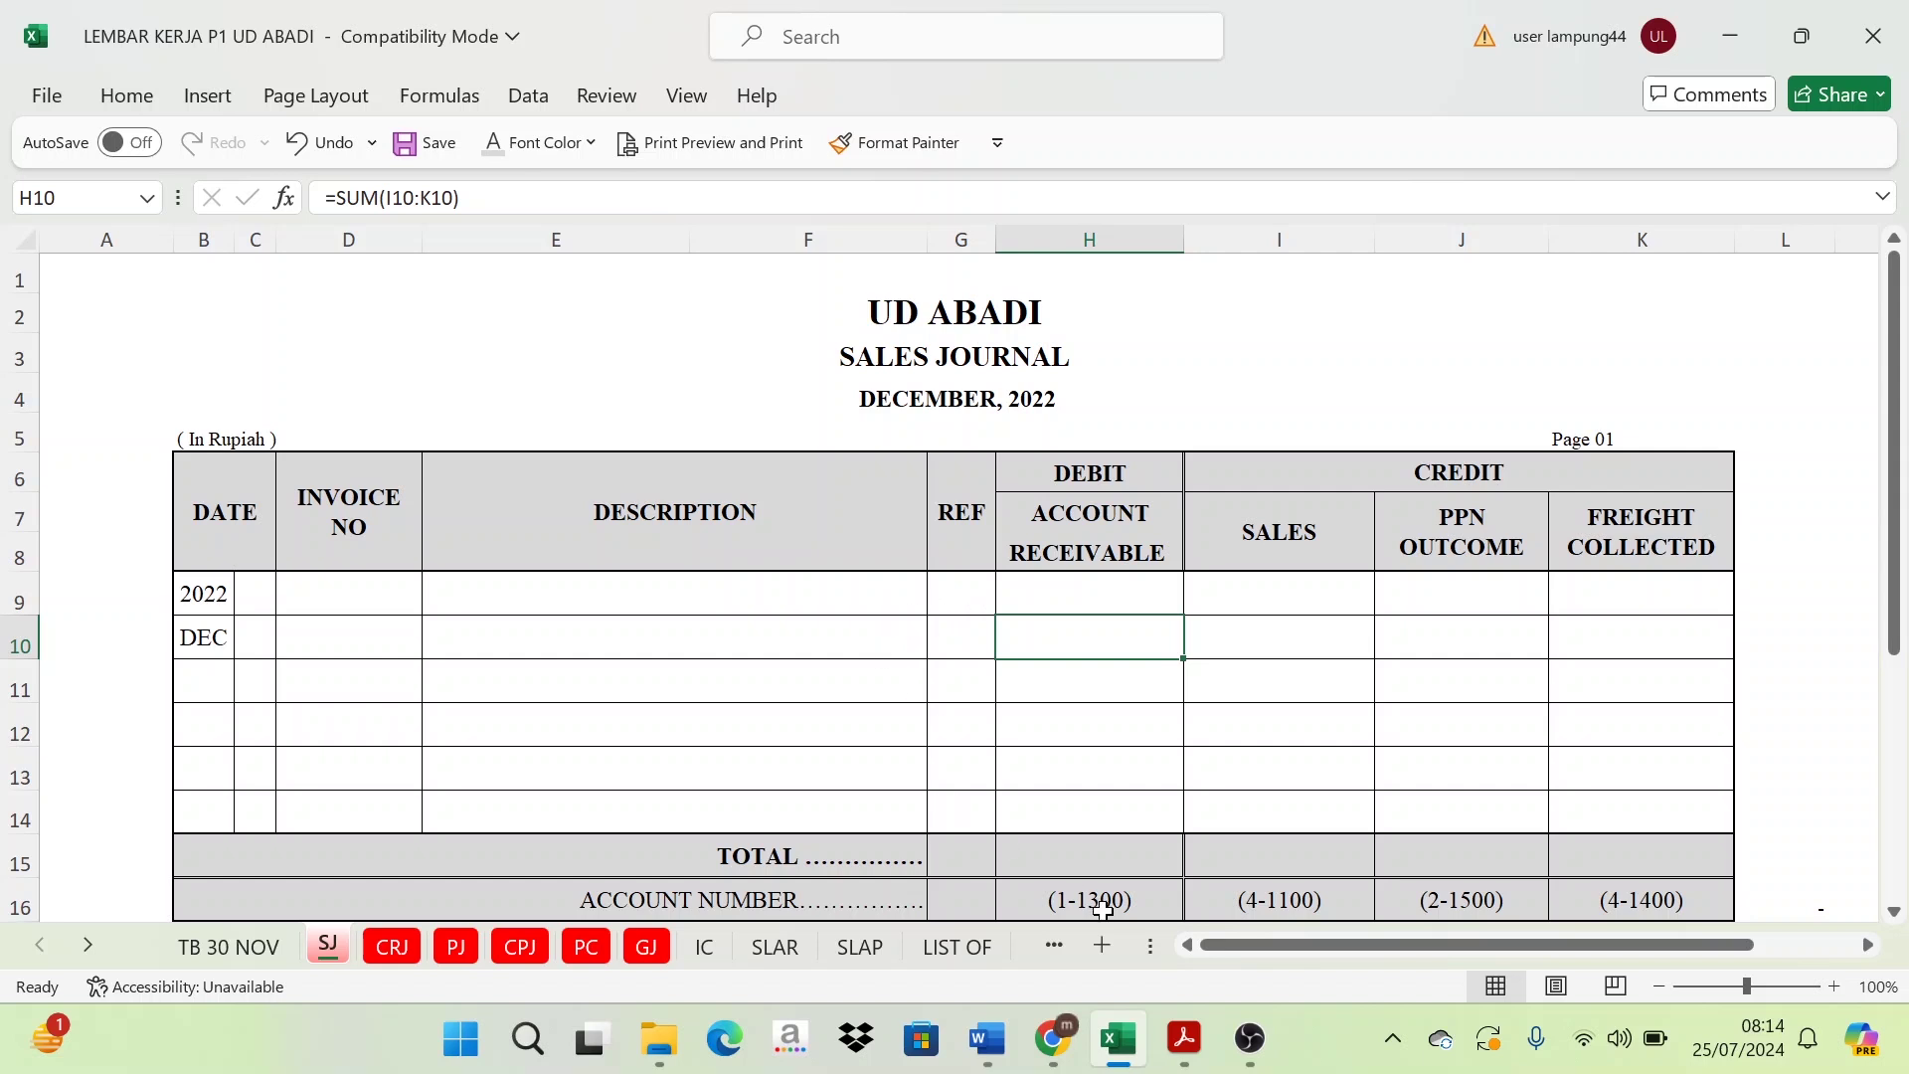
left_click(1185, 1039)
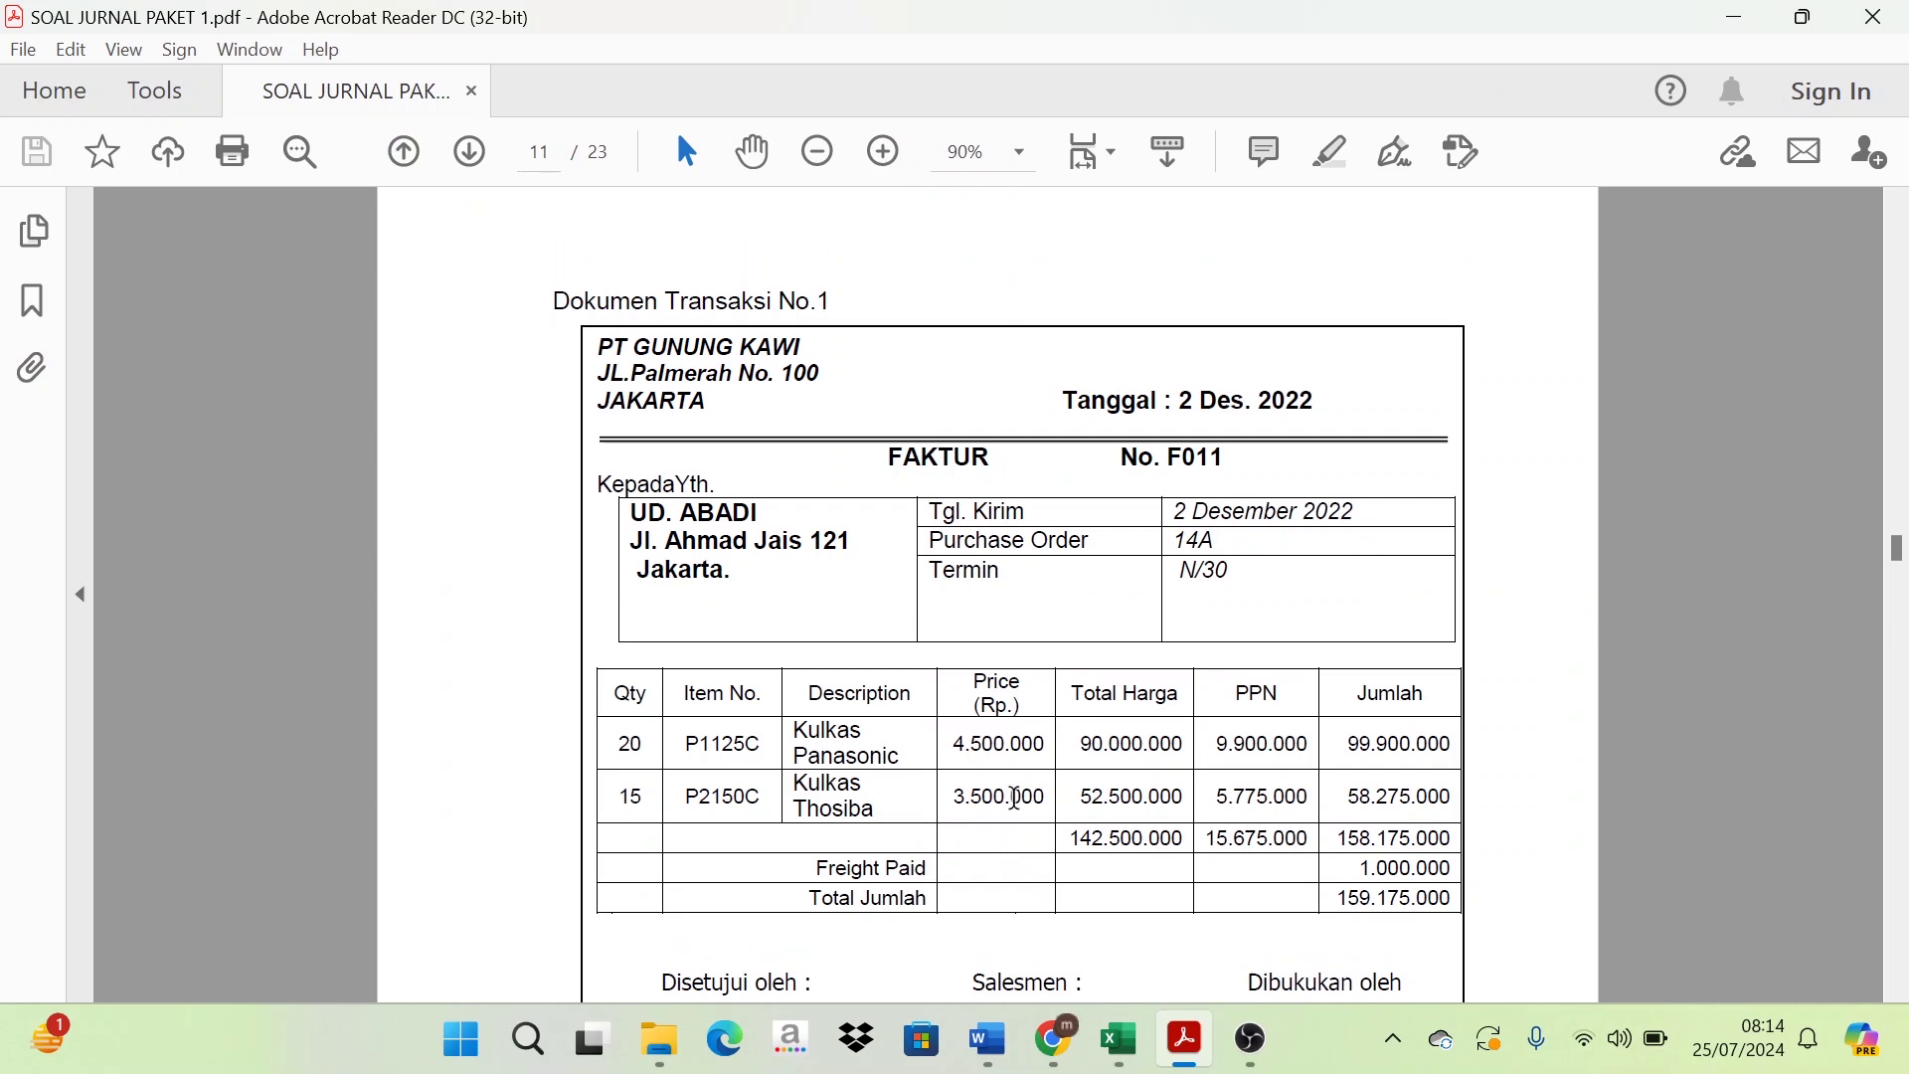
scroll(1014, 798, "down", 1)
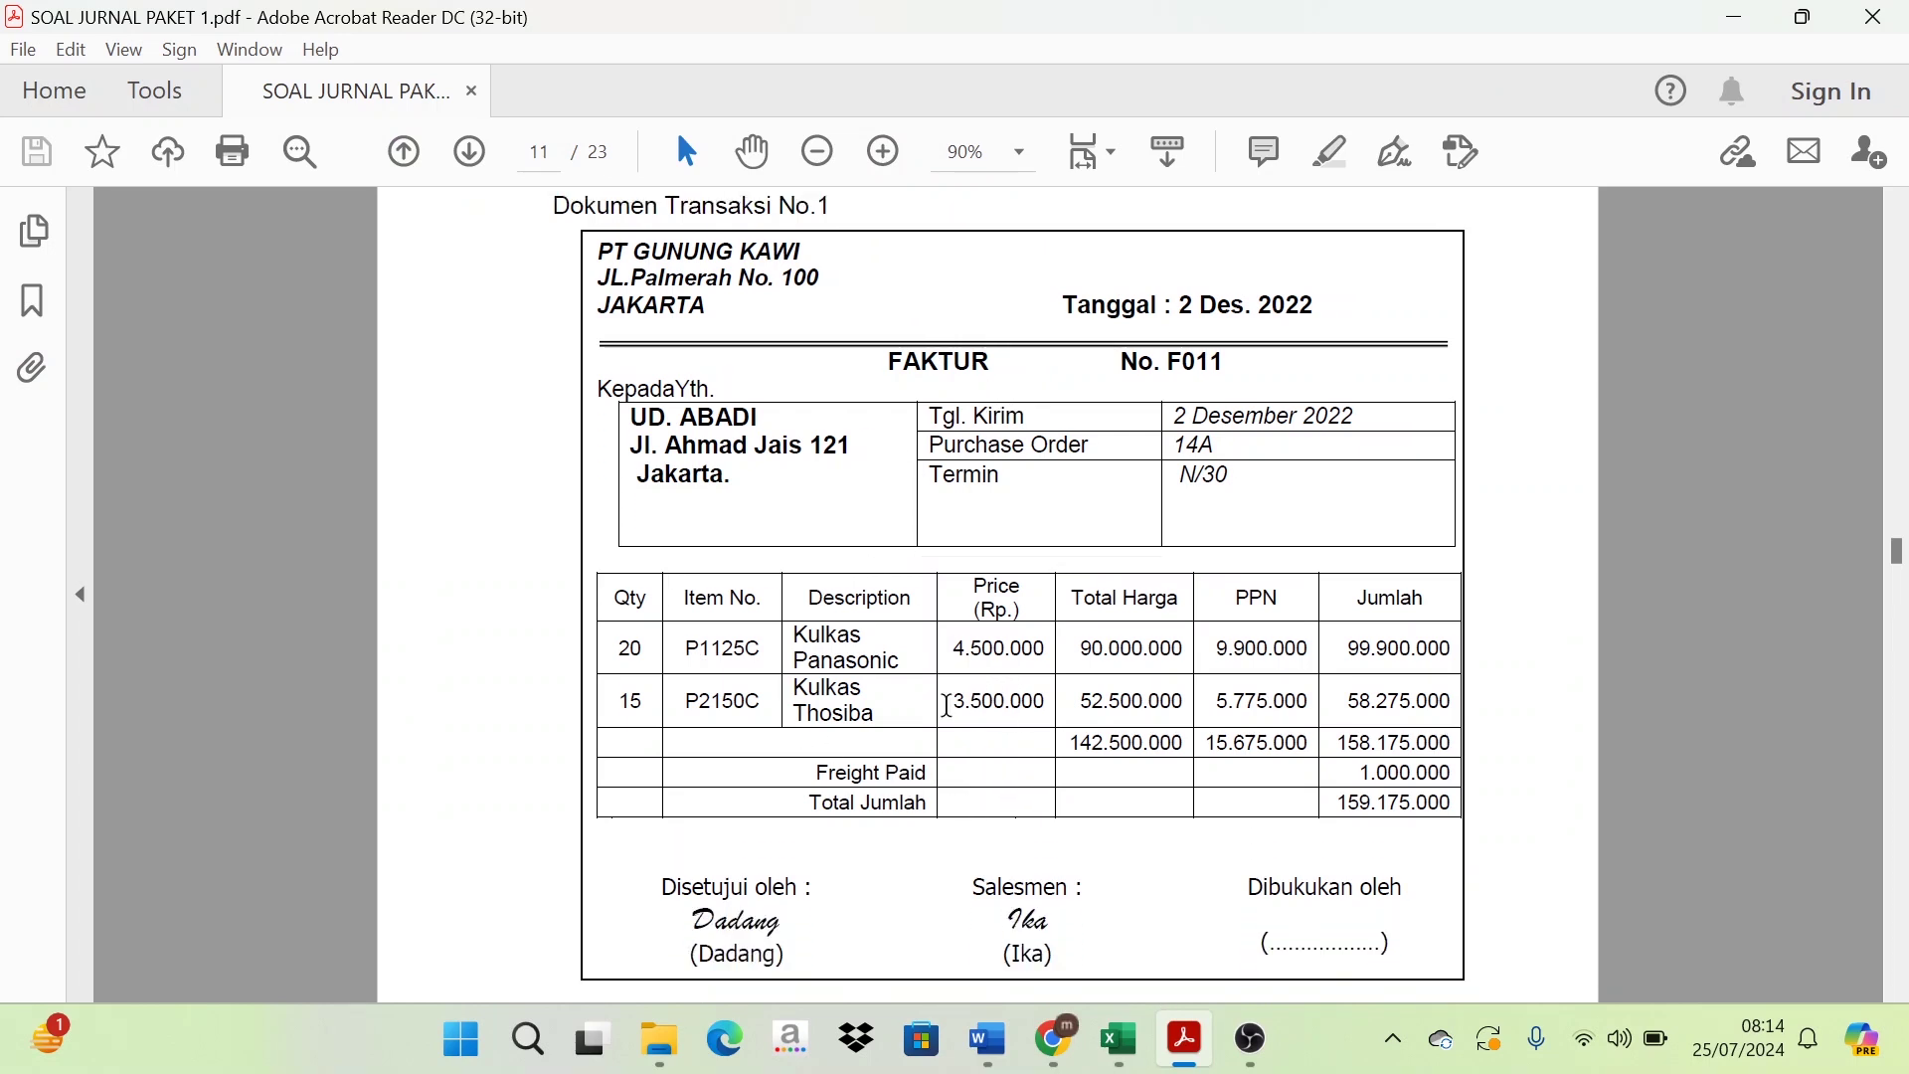
scroll(1010, 758, "down", 1)
scroll(950, 748, "up", 1)
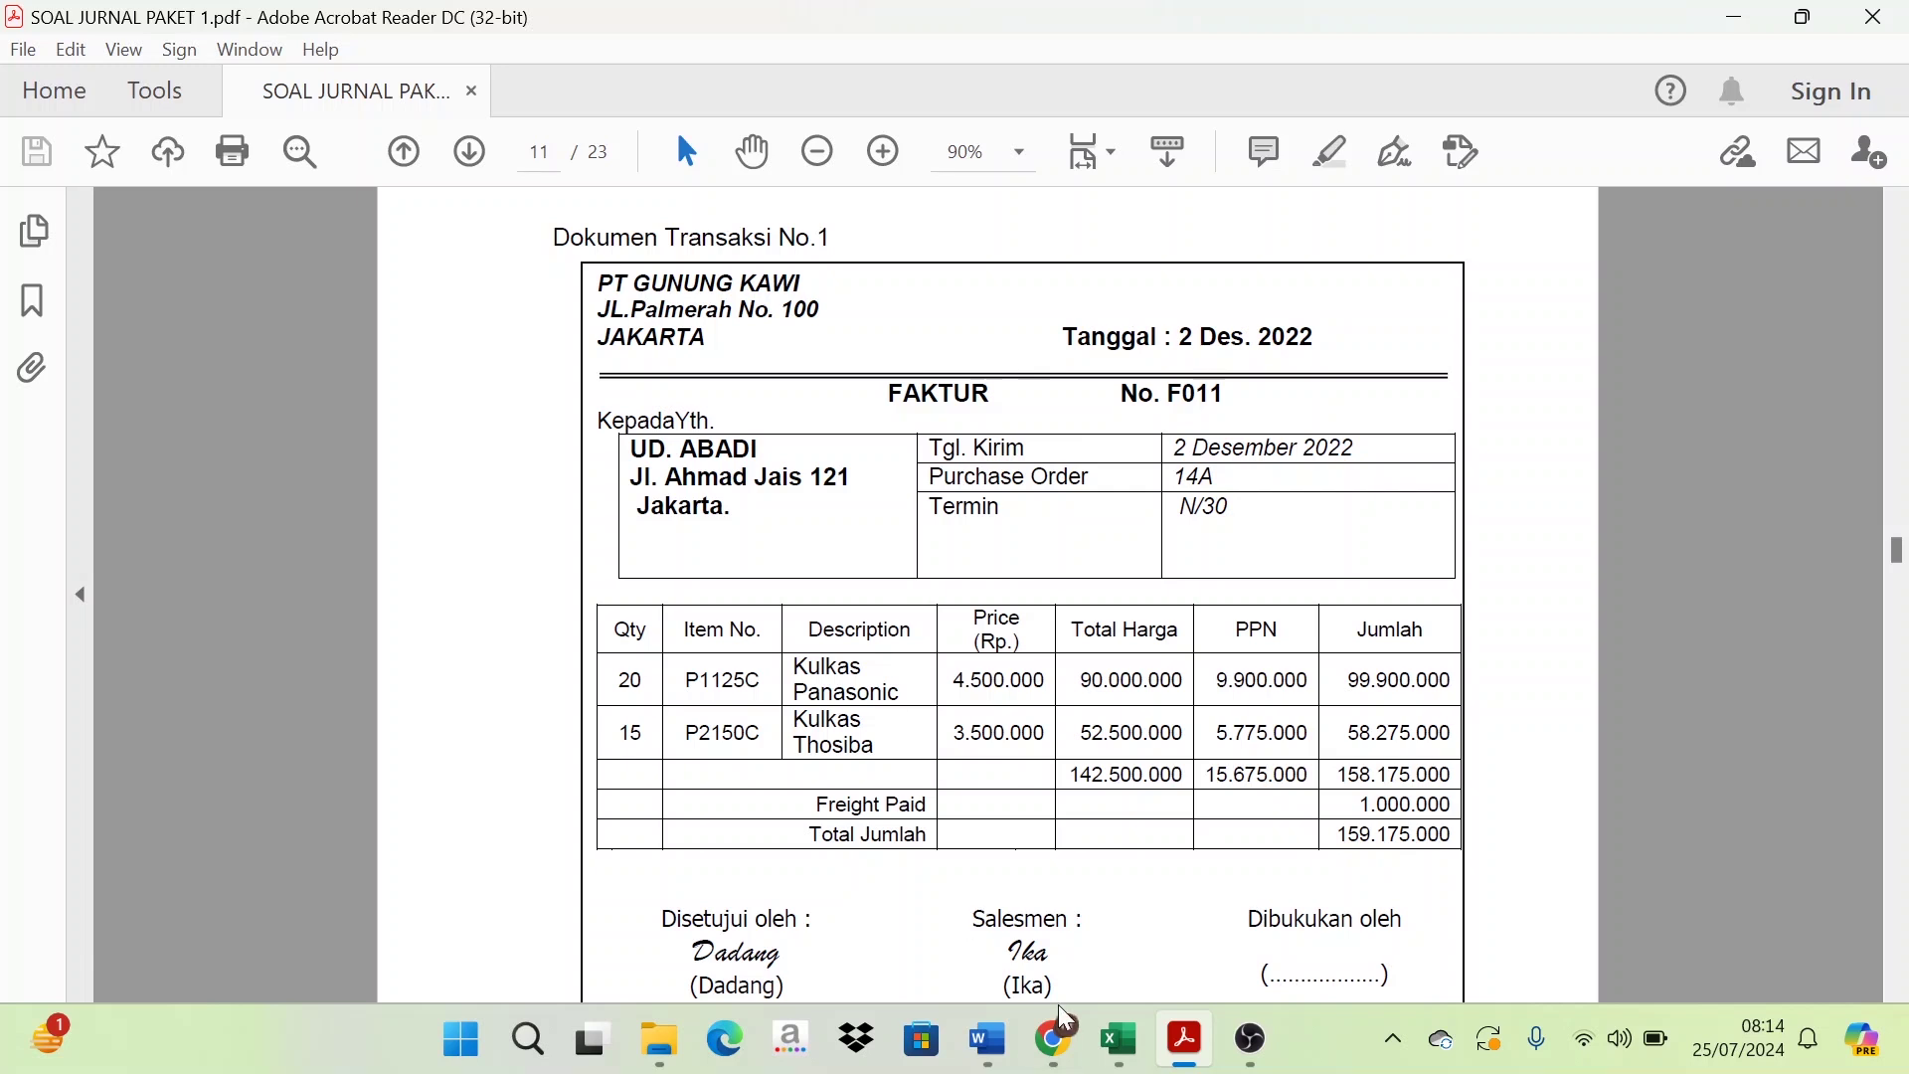
left_click(1120, 1041)
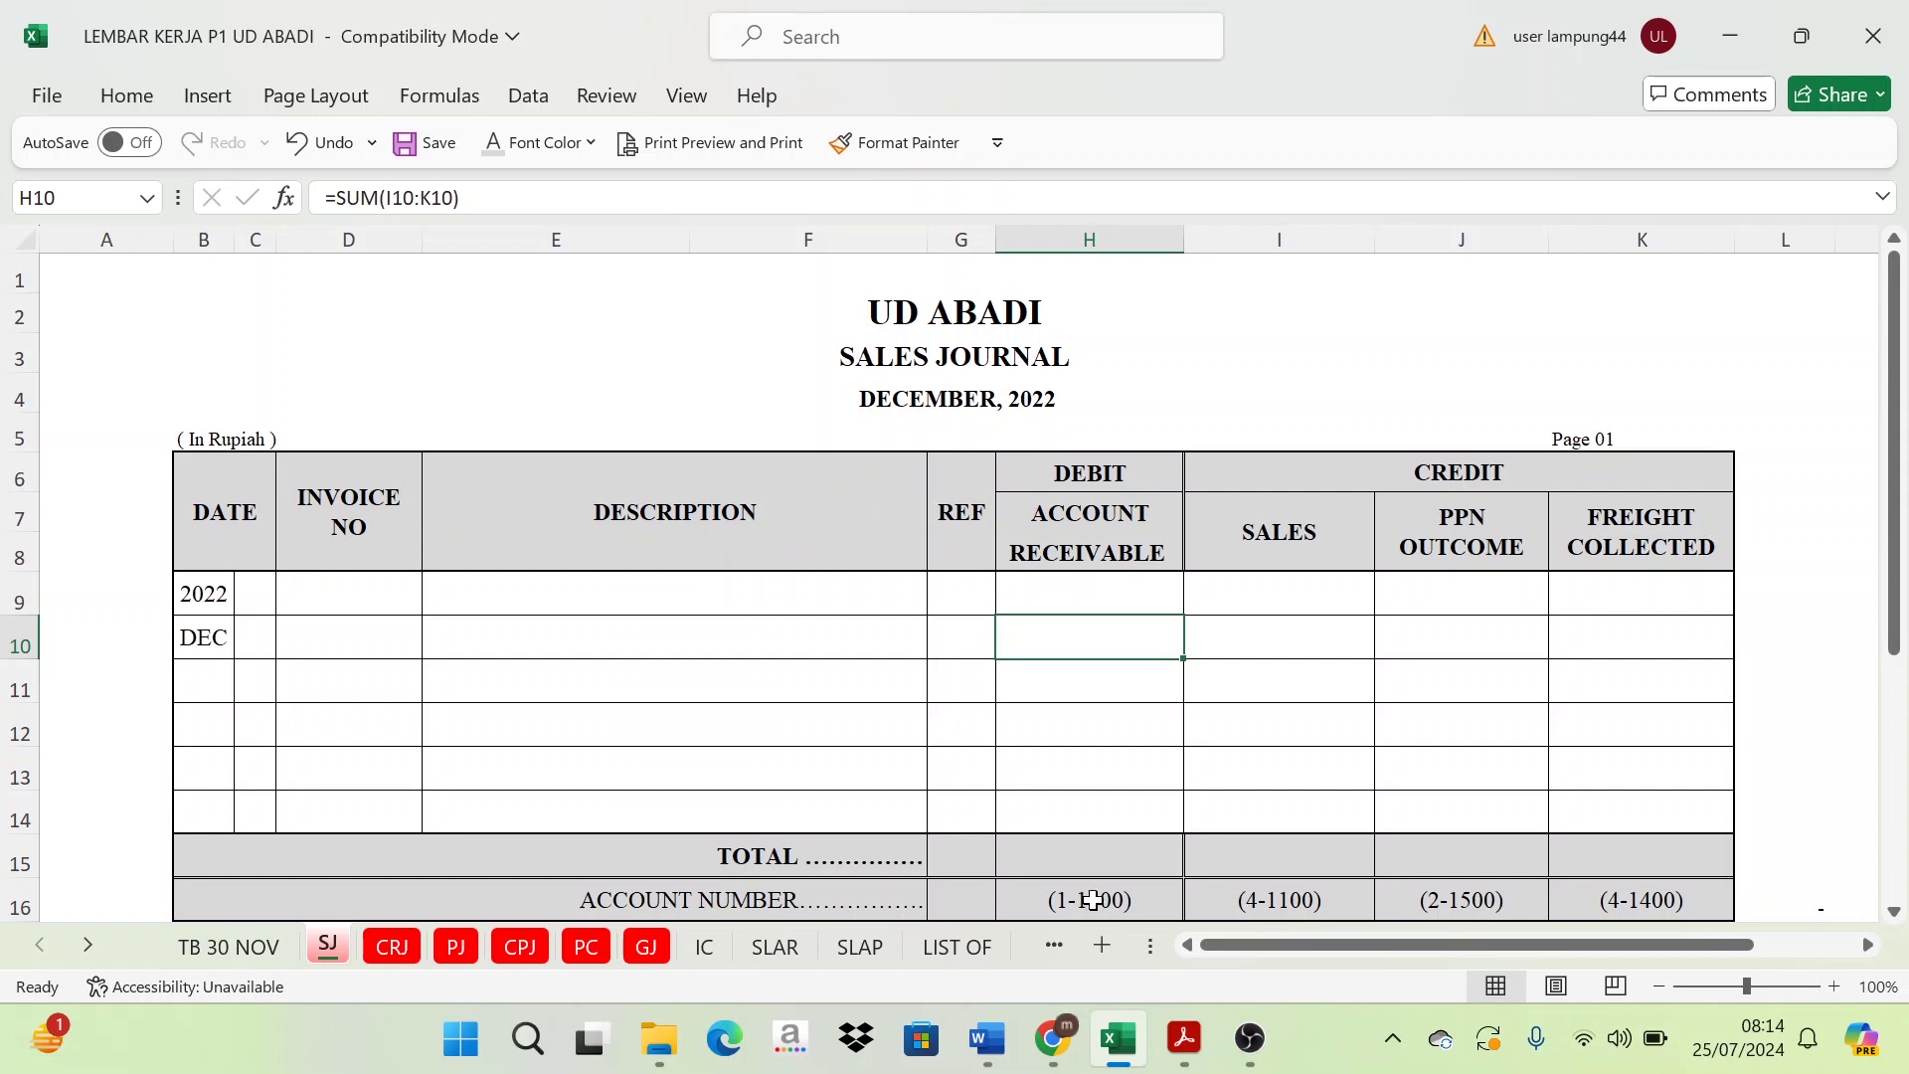
- Skim the transaction documents on PDF pages 11 and 12, re-read the seller and buyer in Dokumen Transaksi No.1, and return to Excel
left_click(1185, 1039)
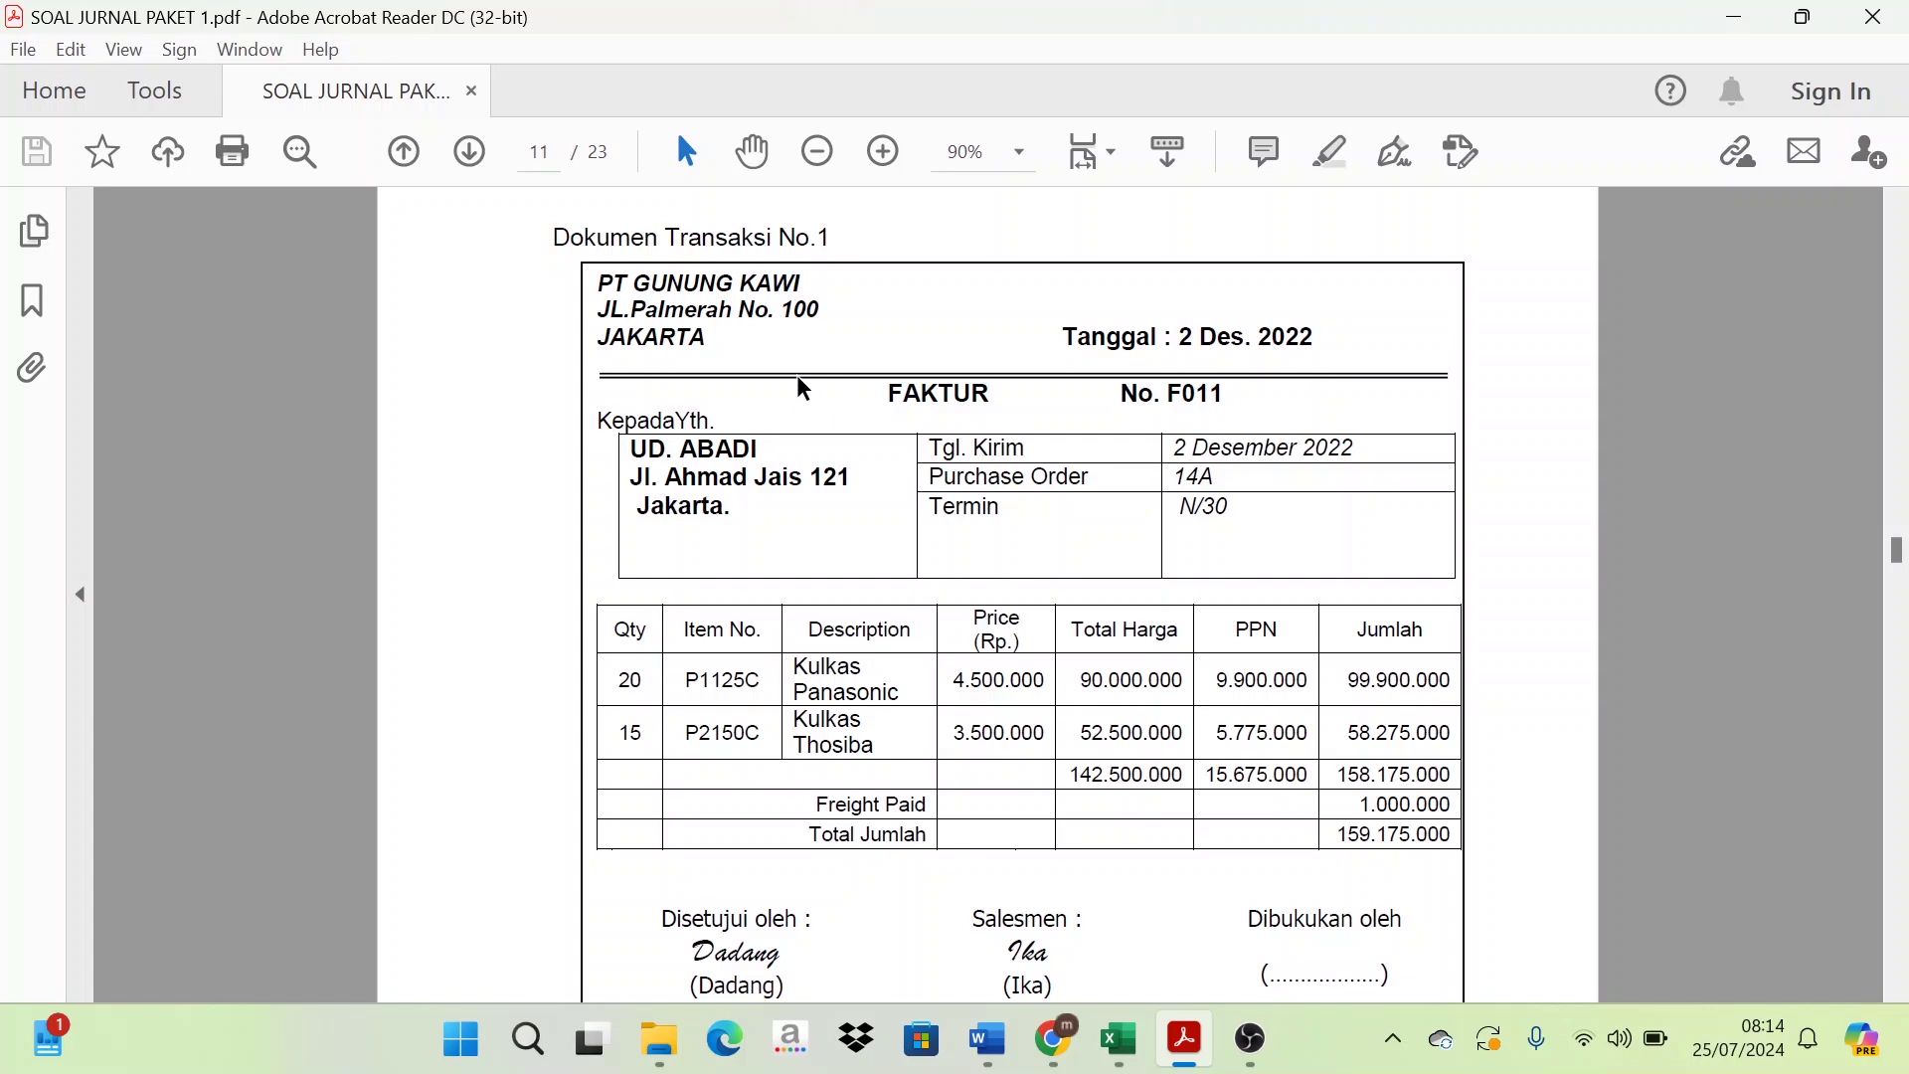
scroll(790, 383, "down", 15)
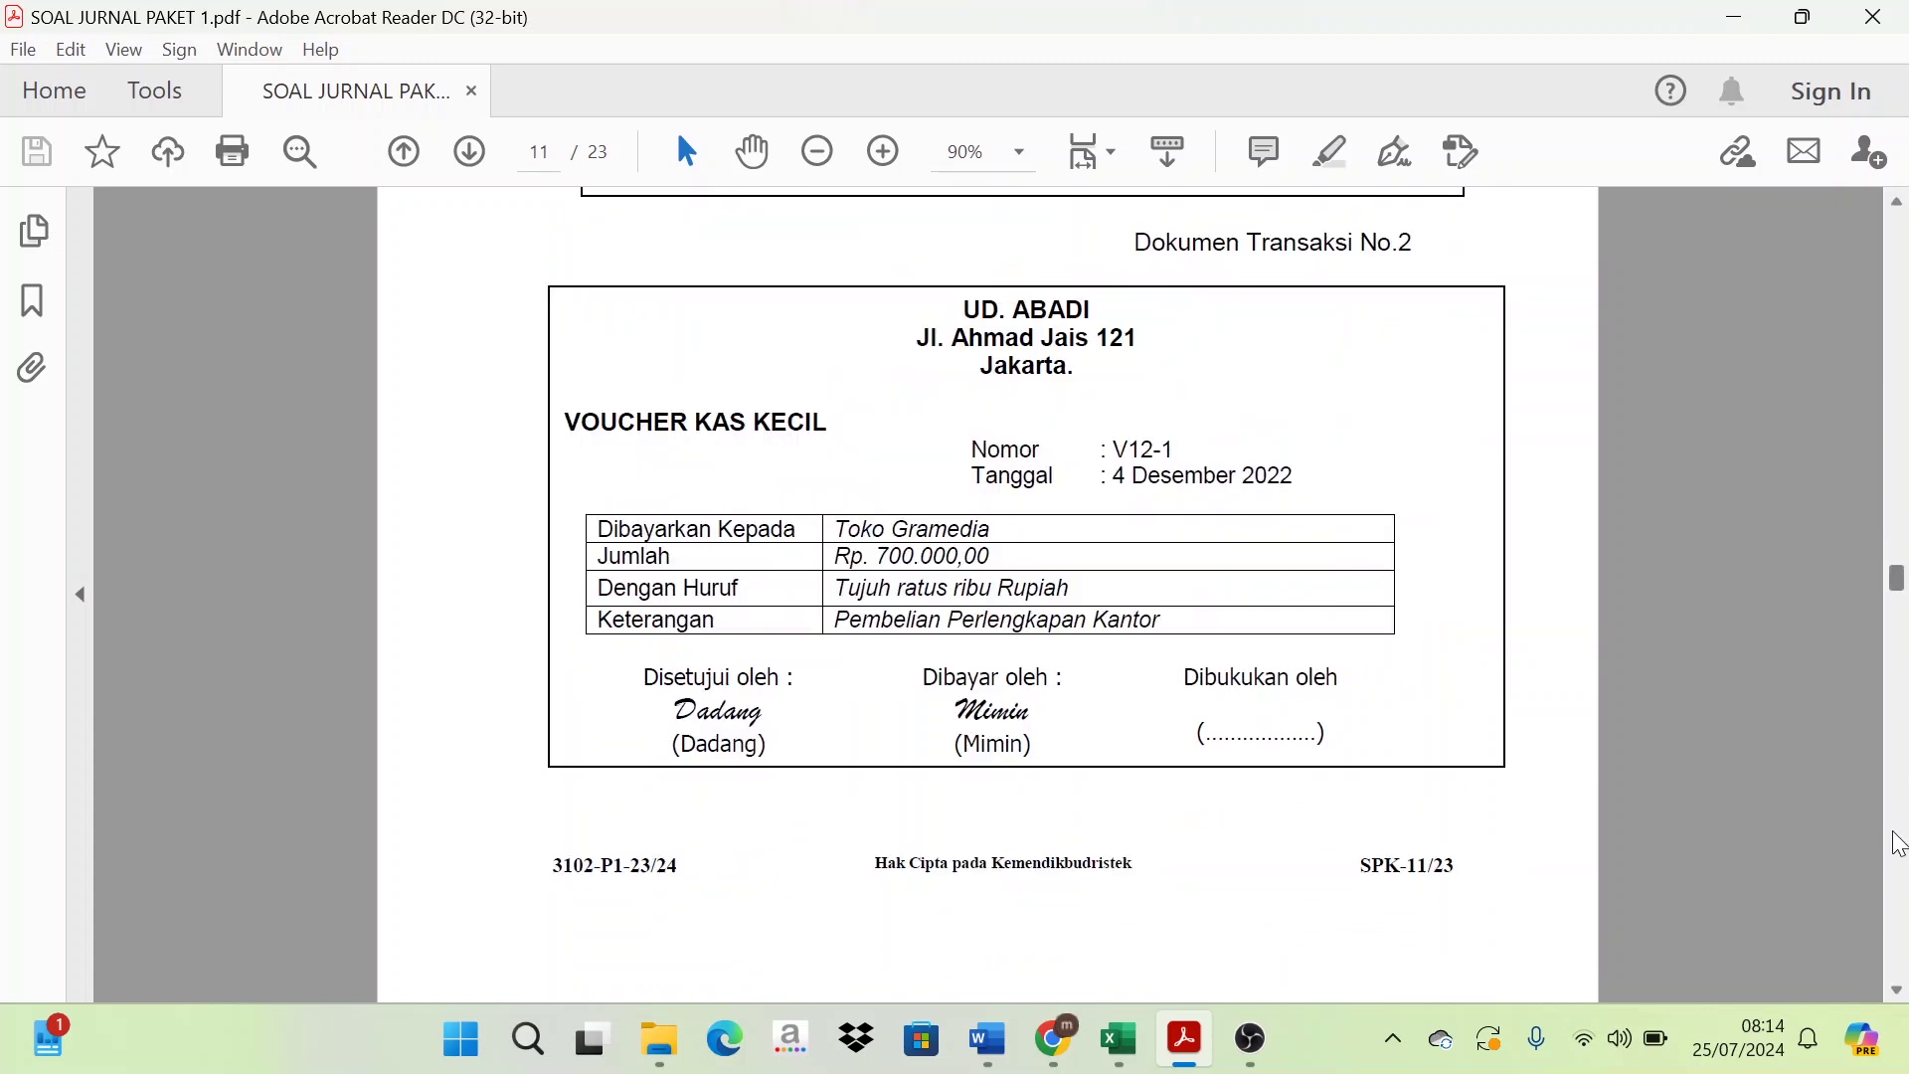
left_click(1899, 850)
left_click(1897, 500)
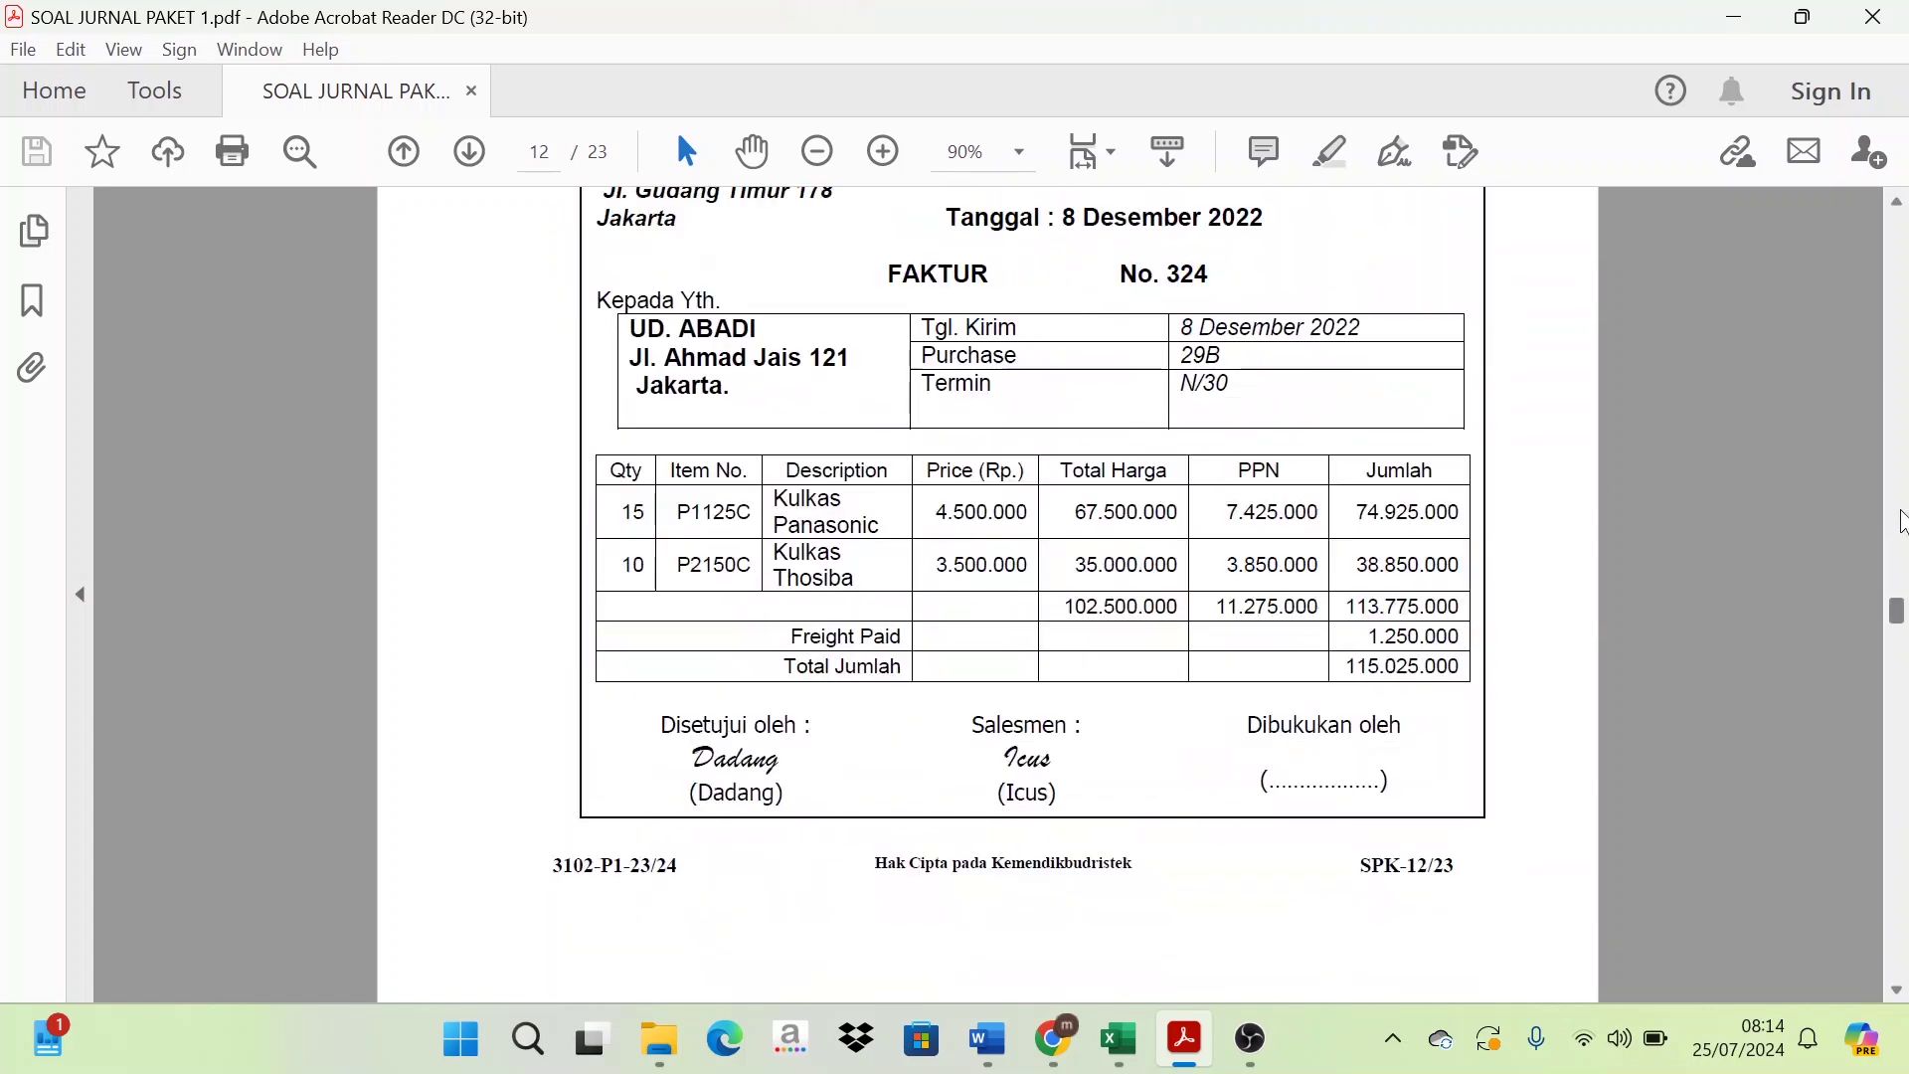
left_click(1897, 500)
scroll(1897, 500, "up", 1)
scroll(1897, 478, "up", 5)
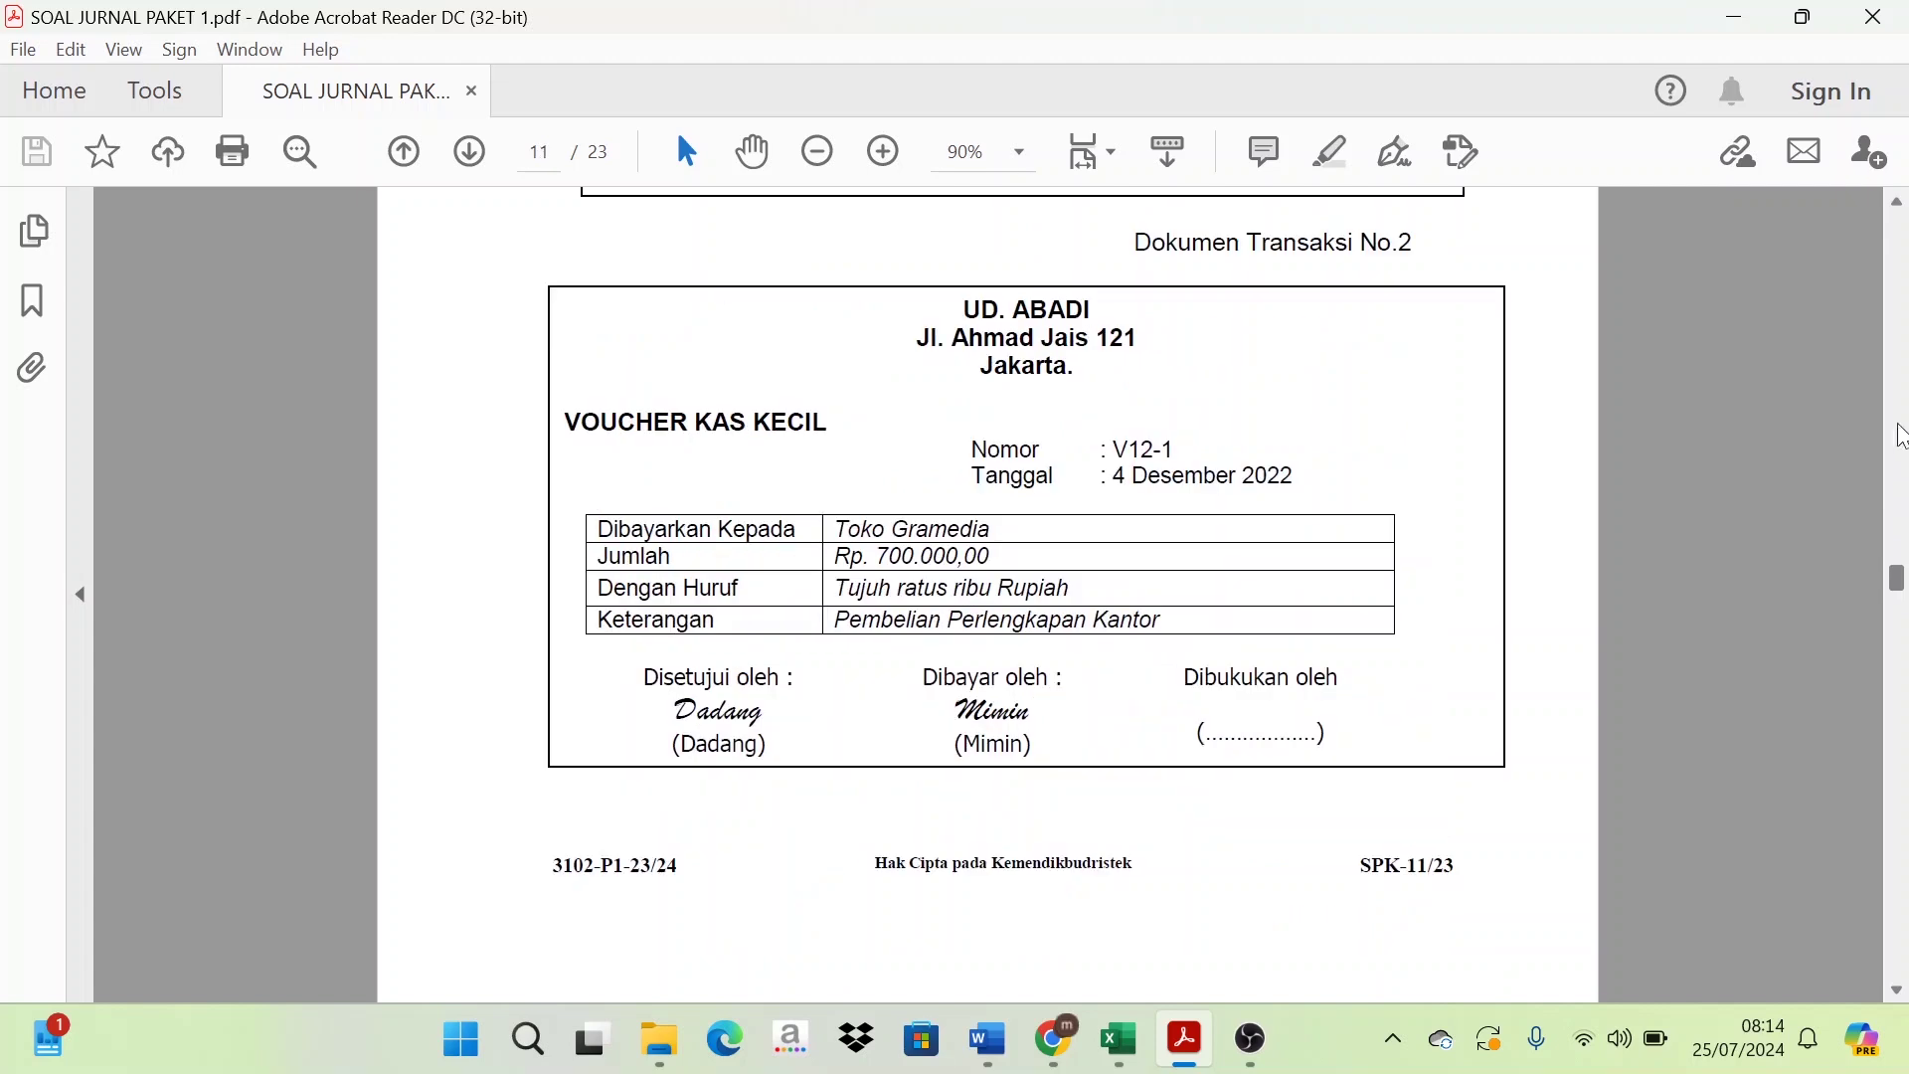
left_click(1899, 413)
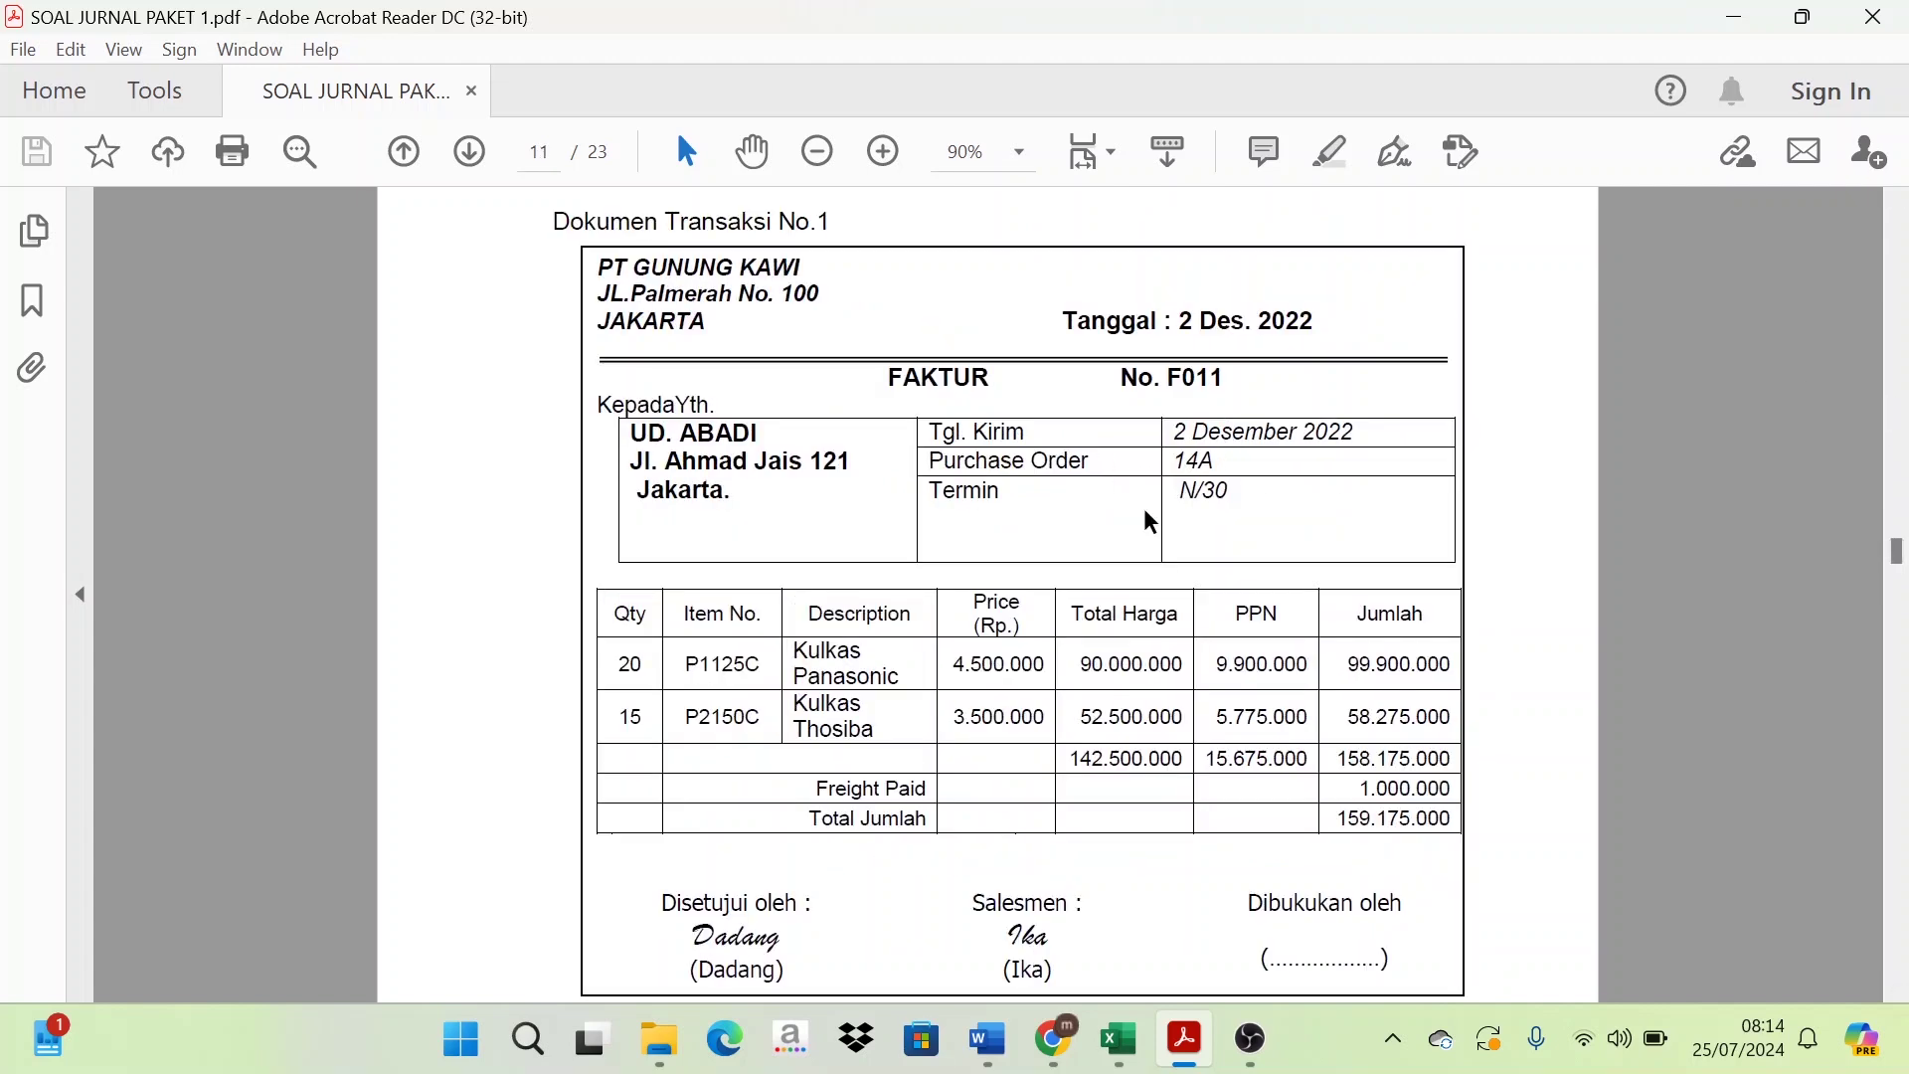
scroll(766, 428, "up", 1)
scroll(766, 427, "up", 1)
scroll(860, 448, "down", 1)
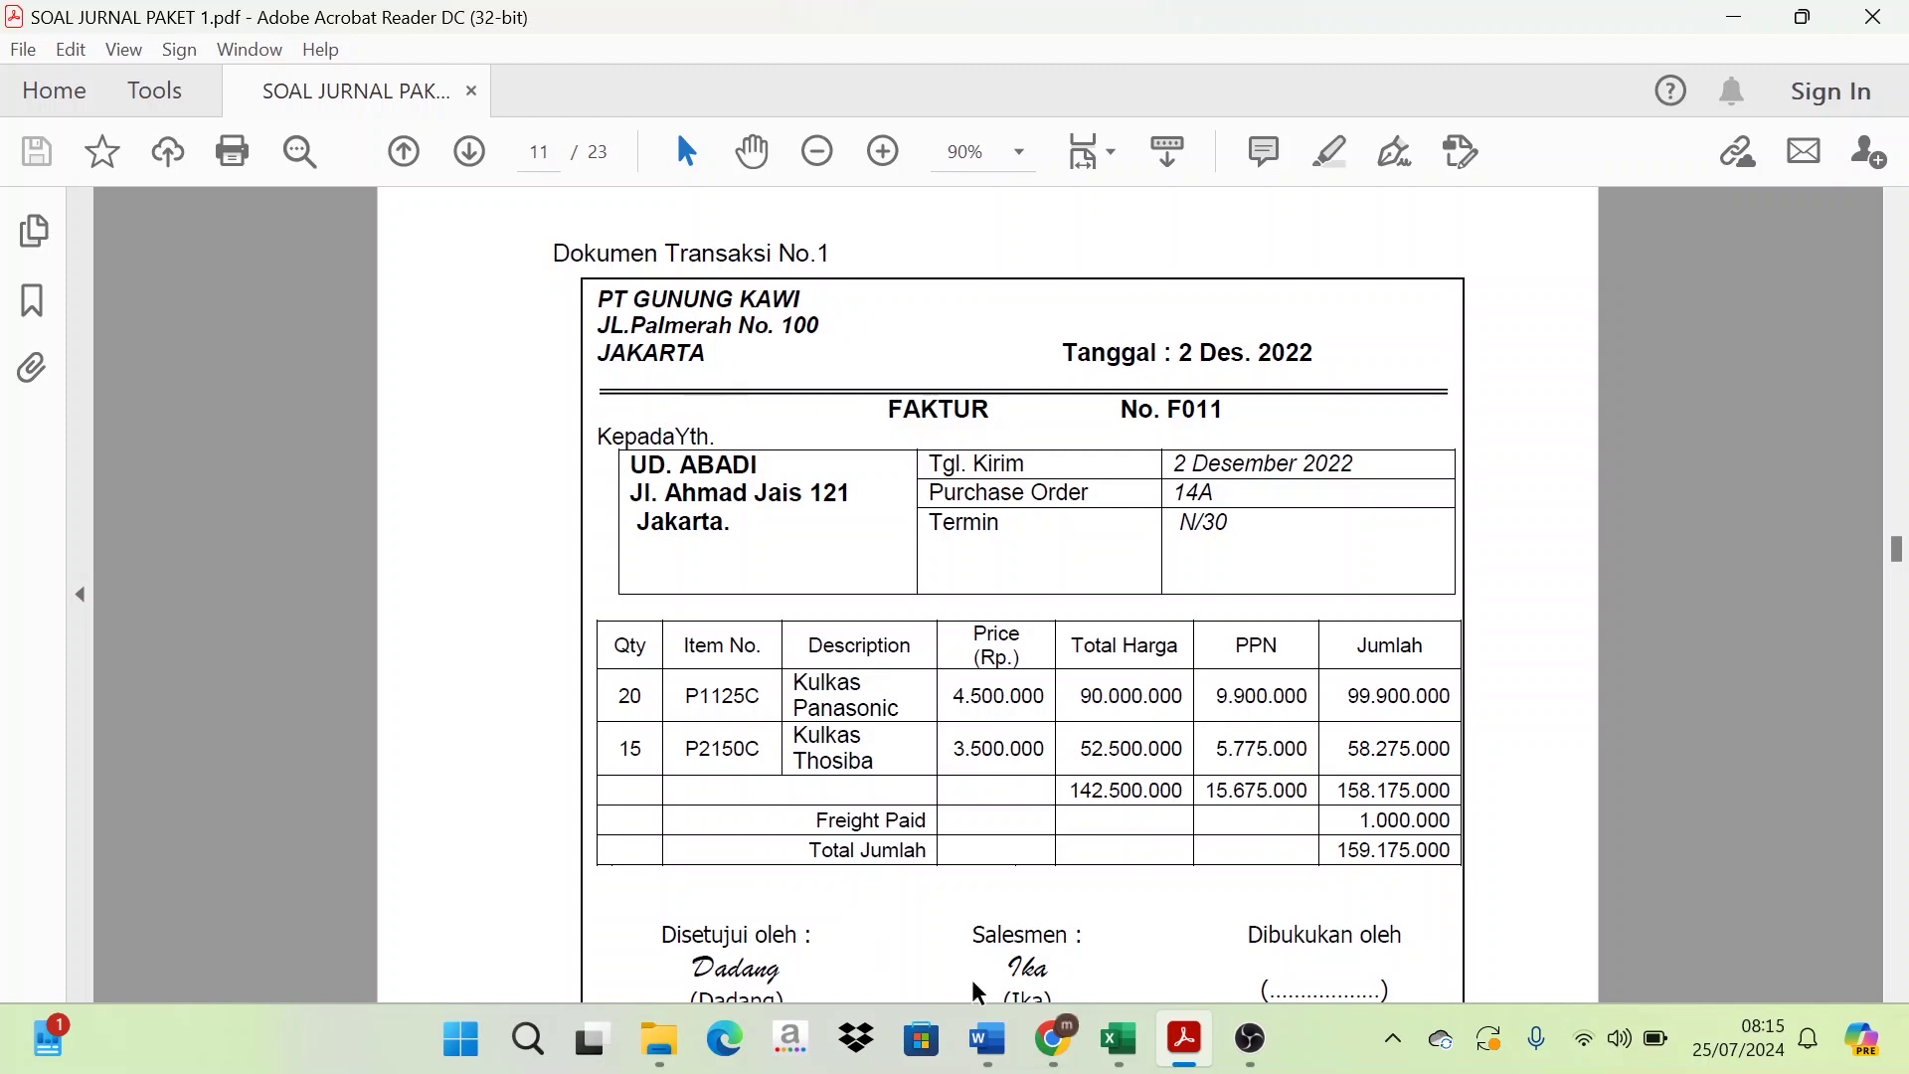
left_click(1120, 1039)
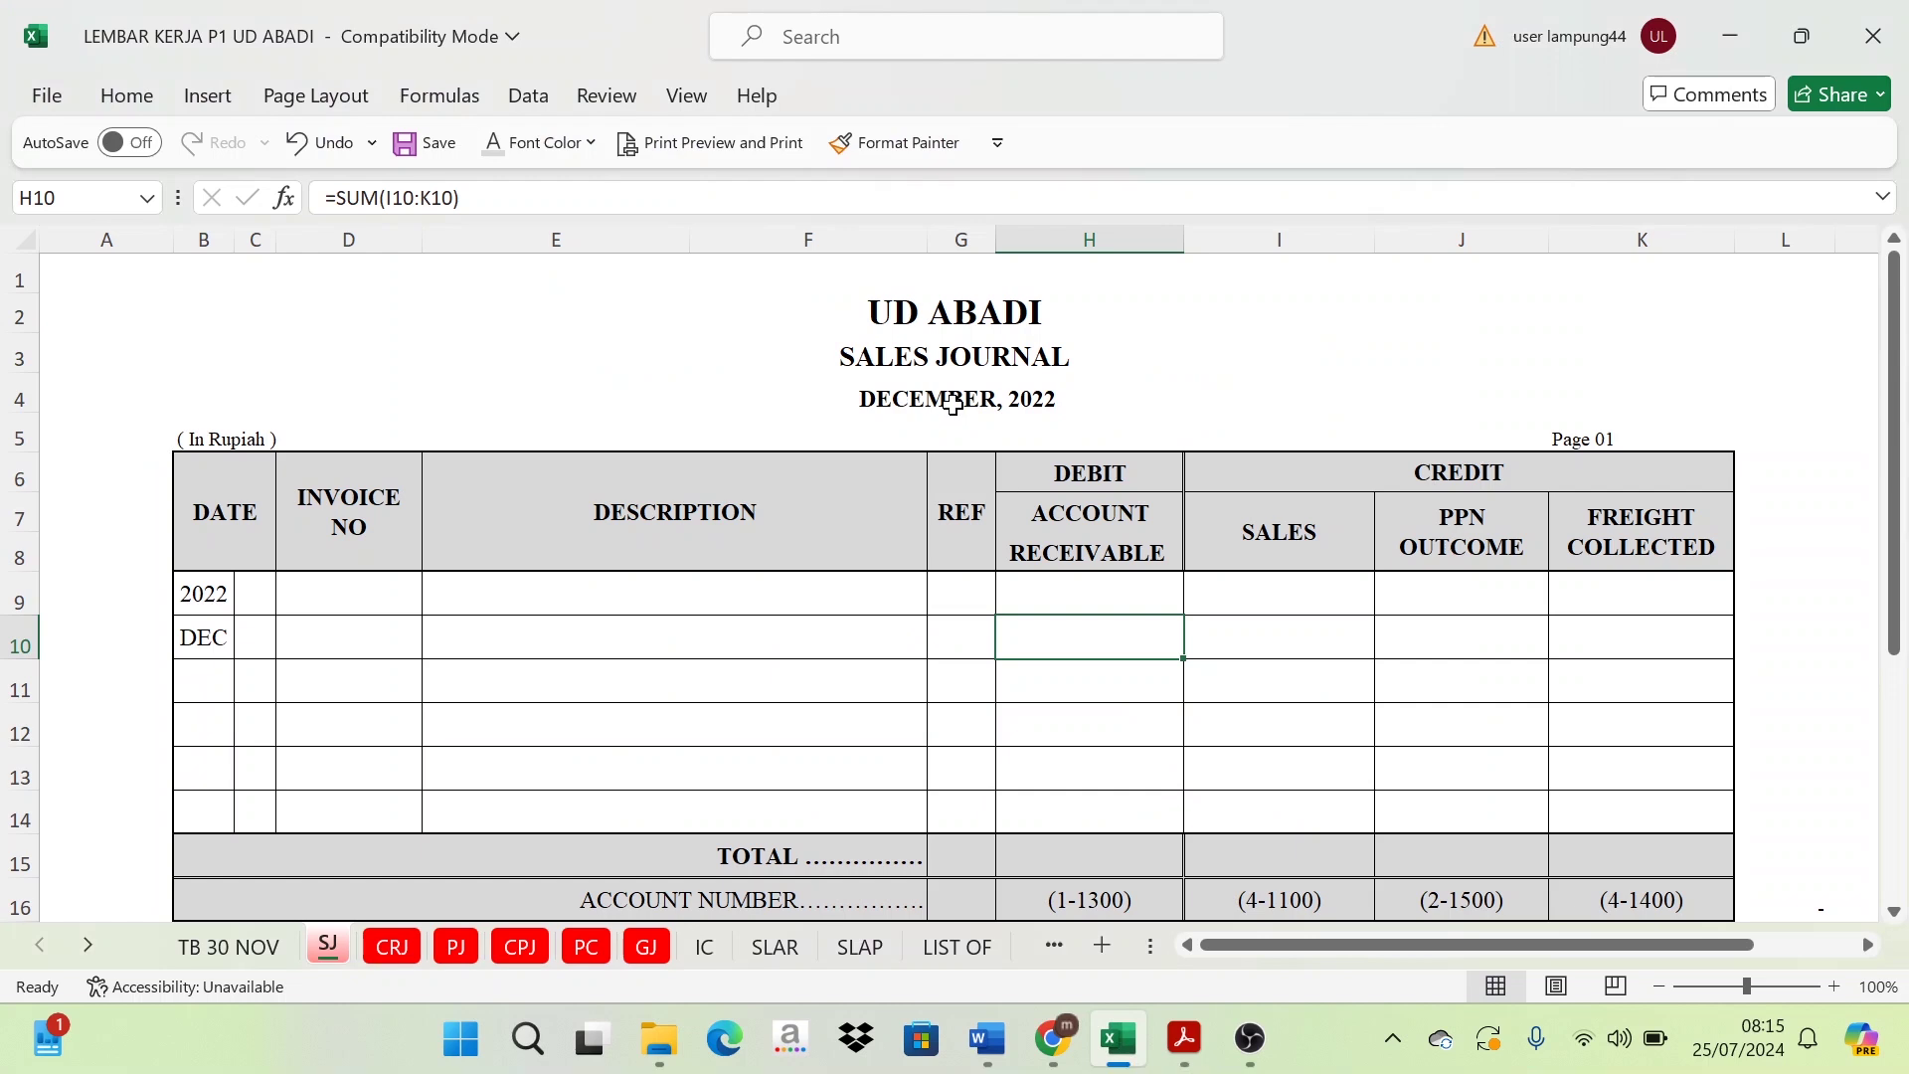
- Go back to the PDF and review Dokumen Transaksi No.2 through No.5 for any sale made by UD Abadi
left_click(1196, 1044)
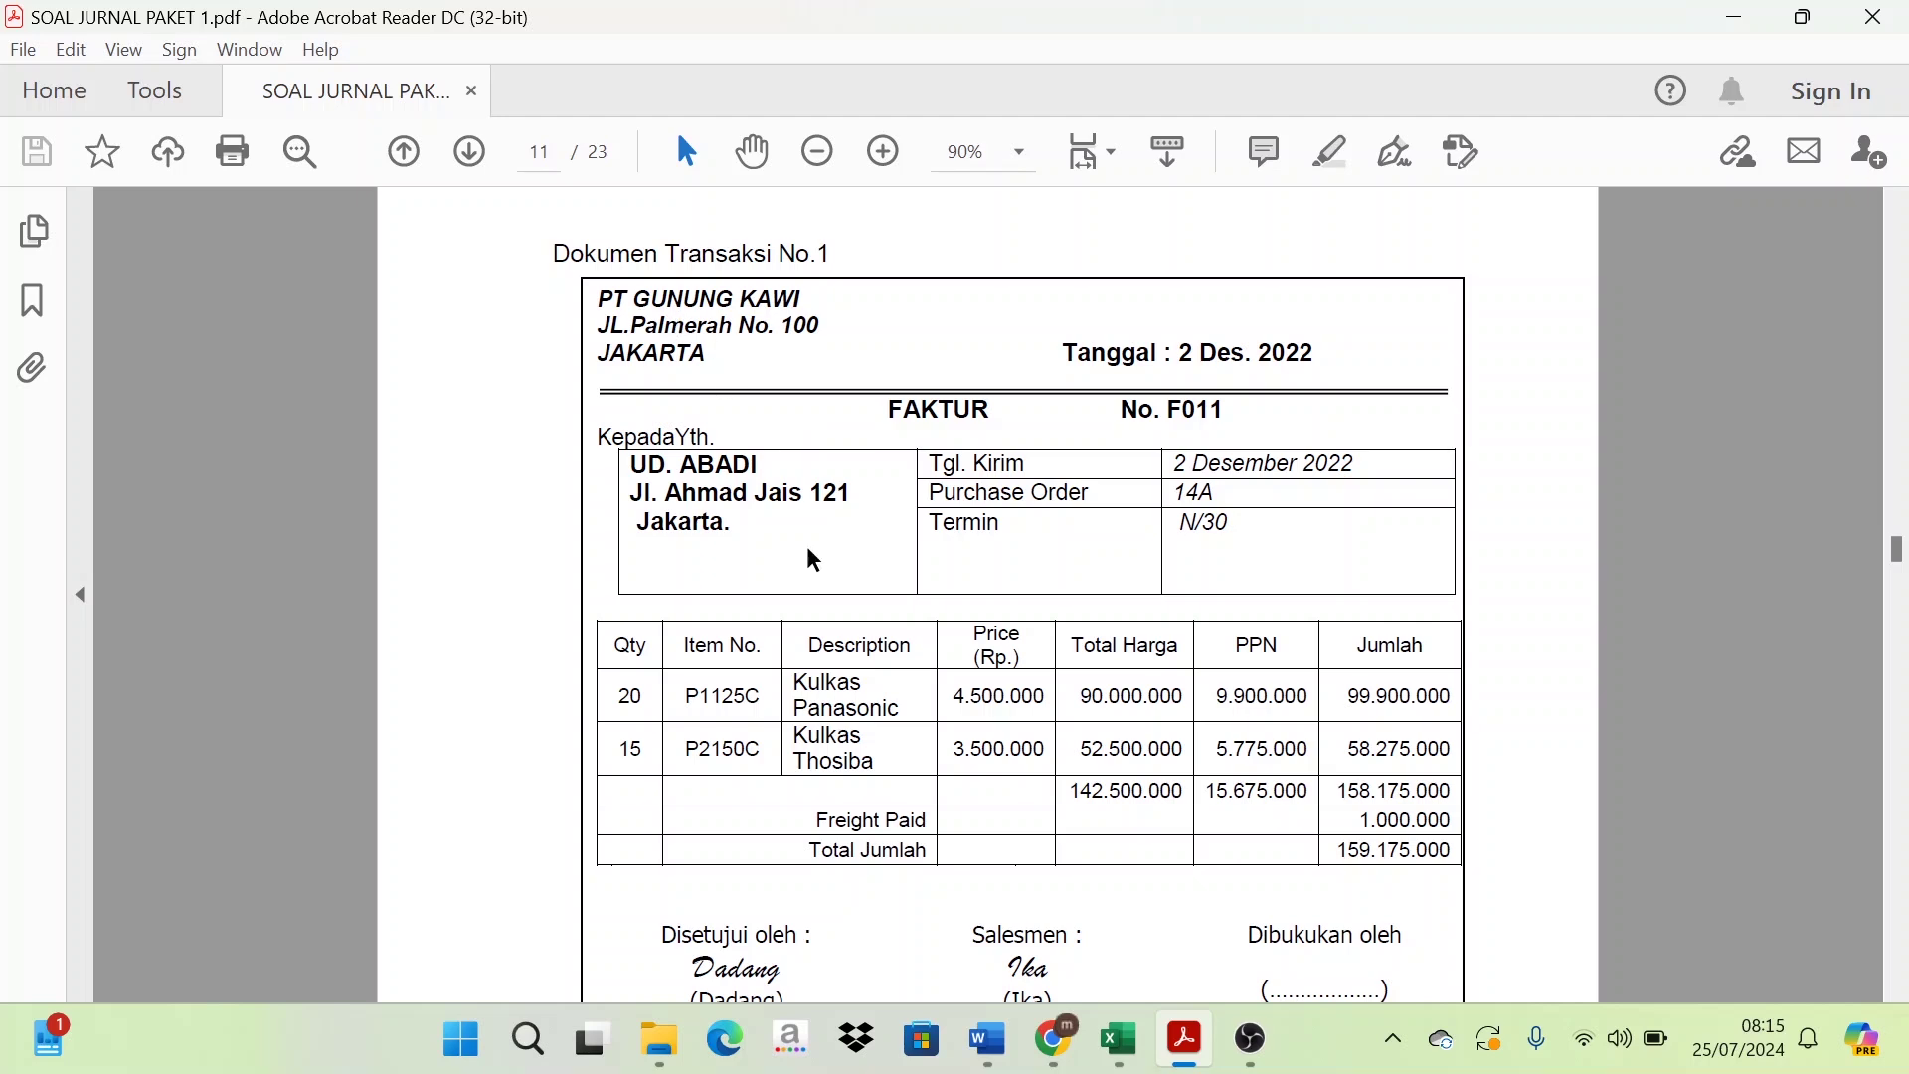
scroll(839, 831, "down", 10)
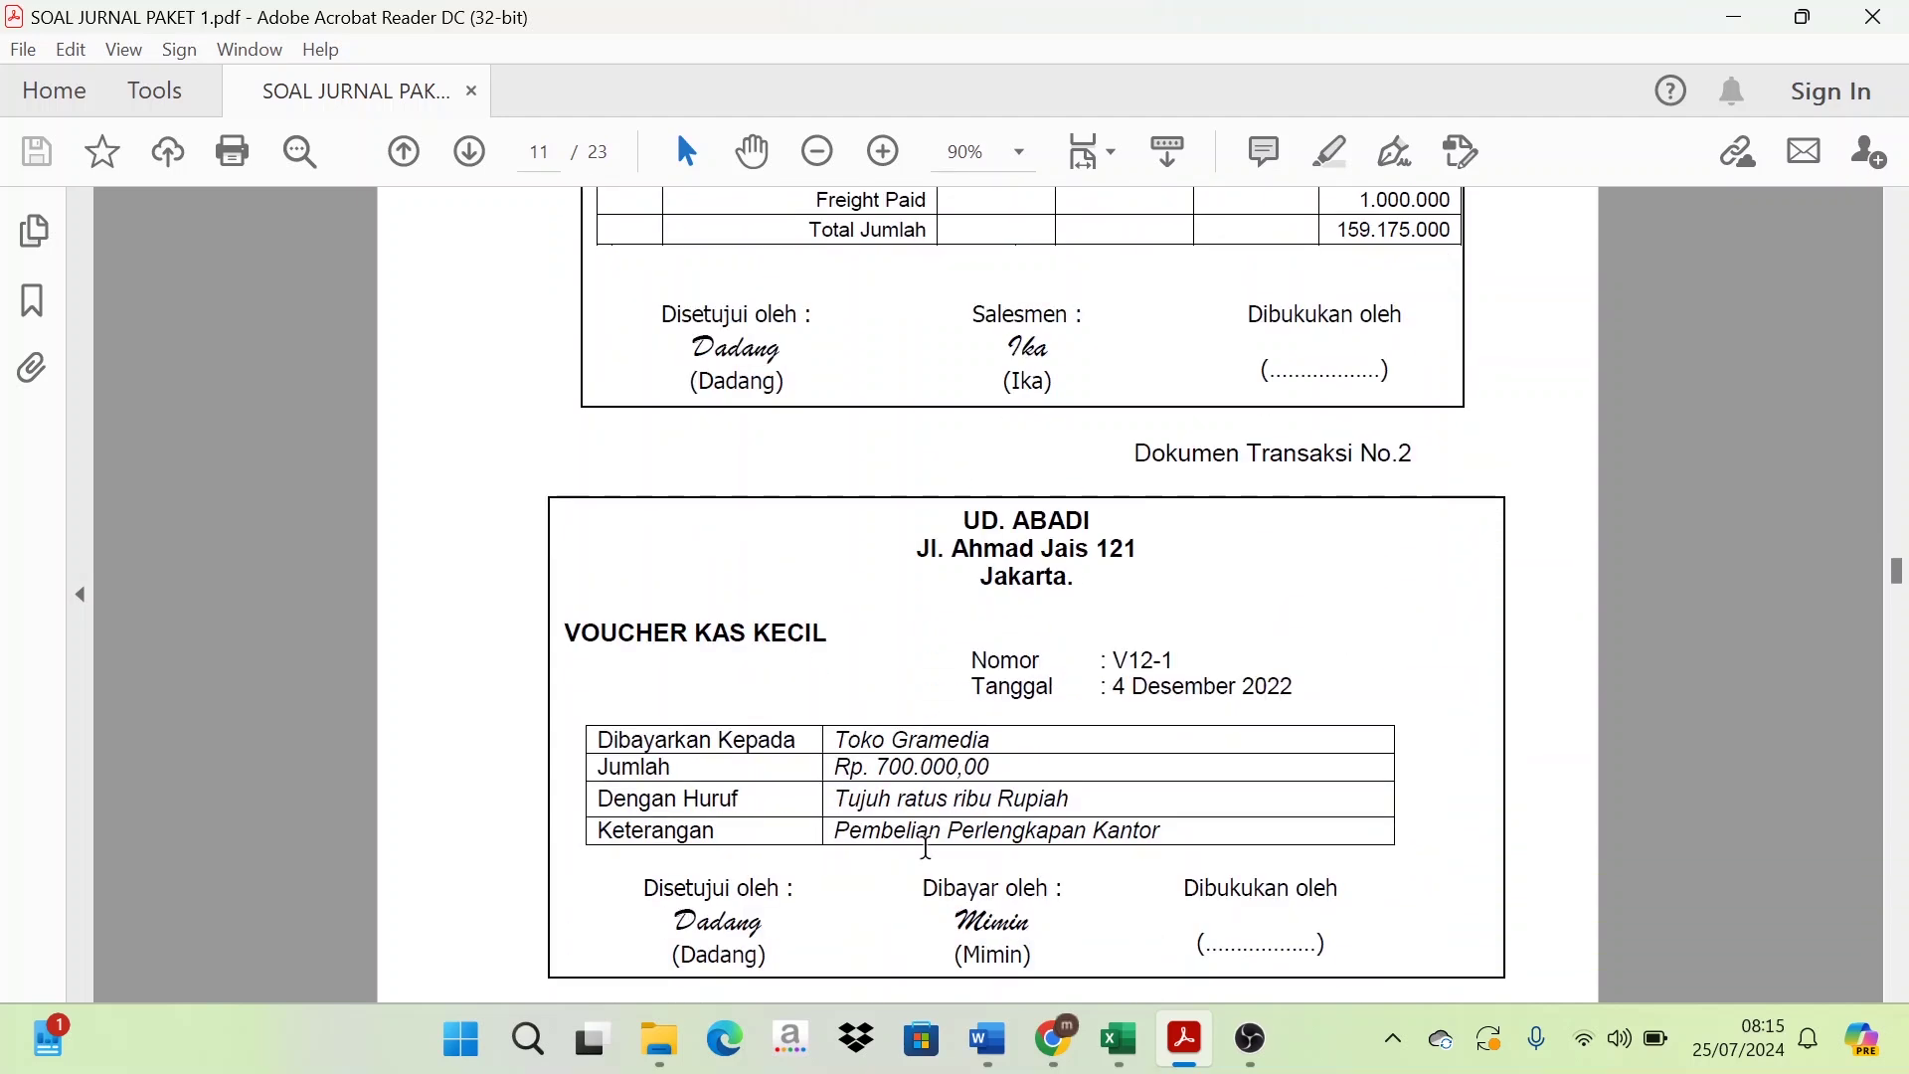
scroll(927, 847, "down", 15)
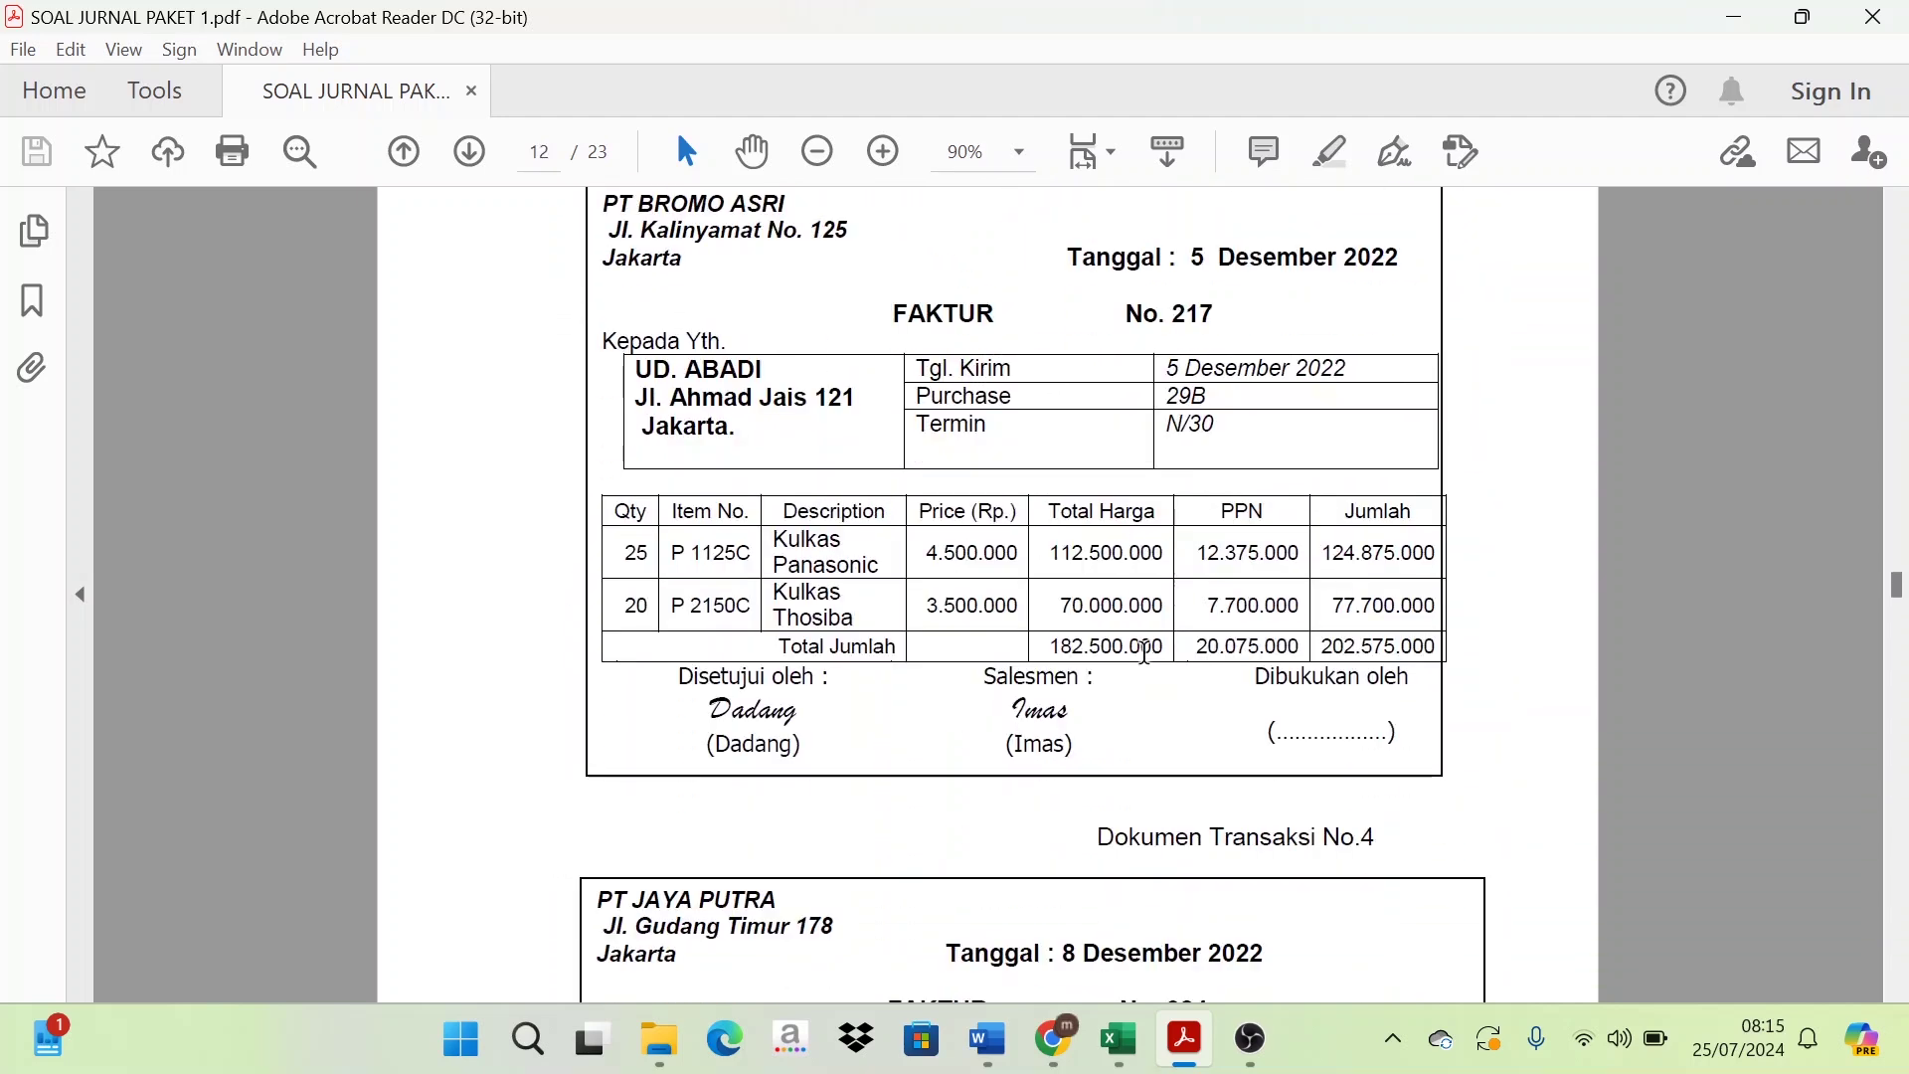
scroll(1146, 652, "down", 6)
scroll(1143, 695, "up", 8)
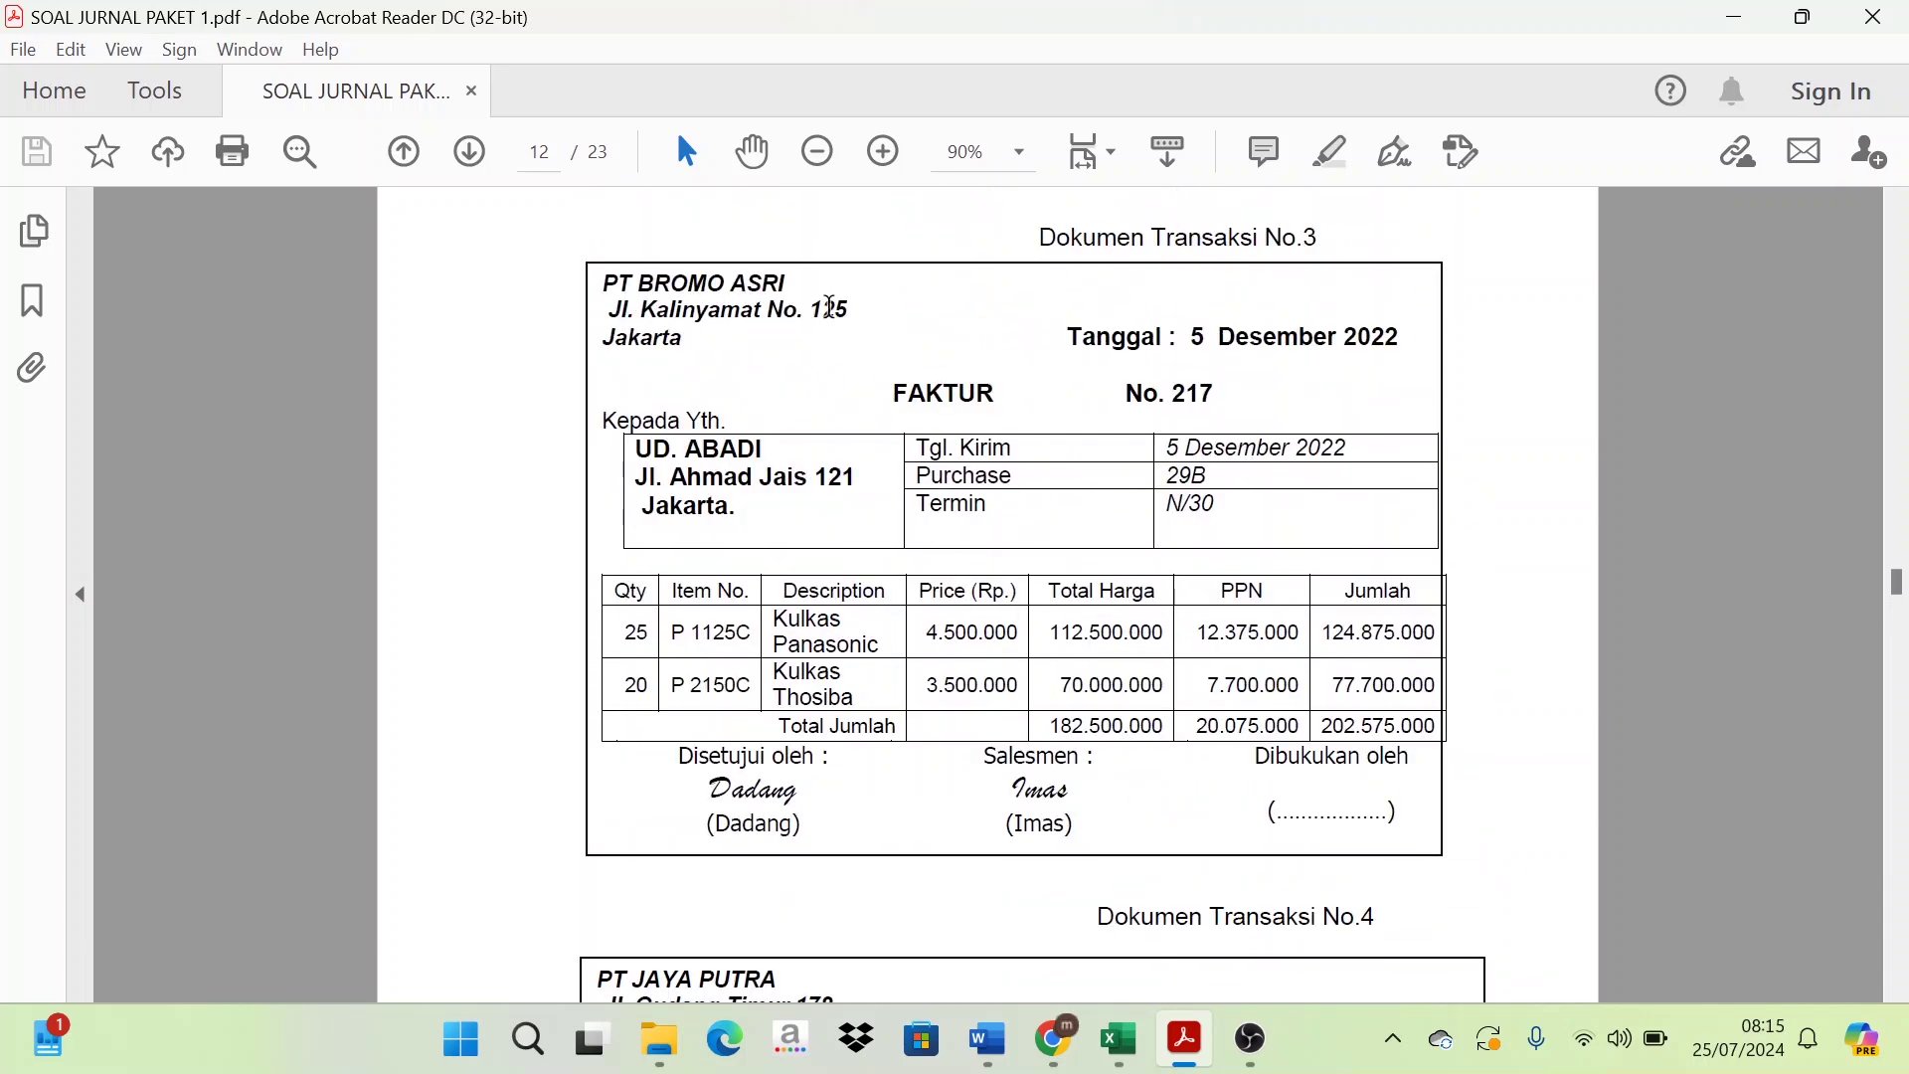
scroll(1059, 764, "down", 2)
scroll(1059, 765, "down", 10)
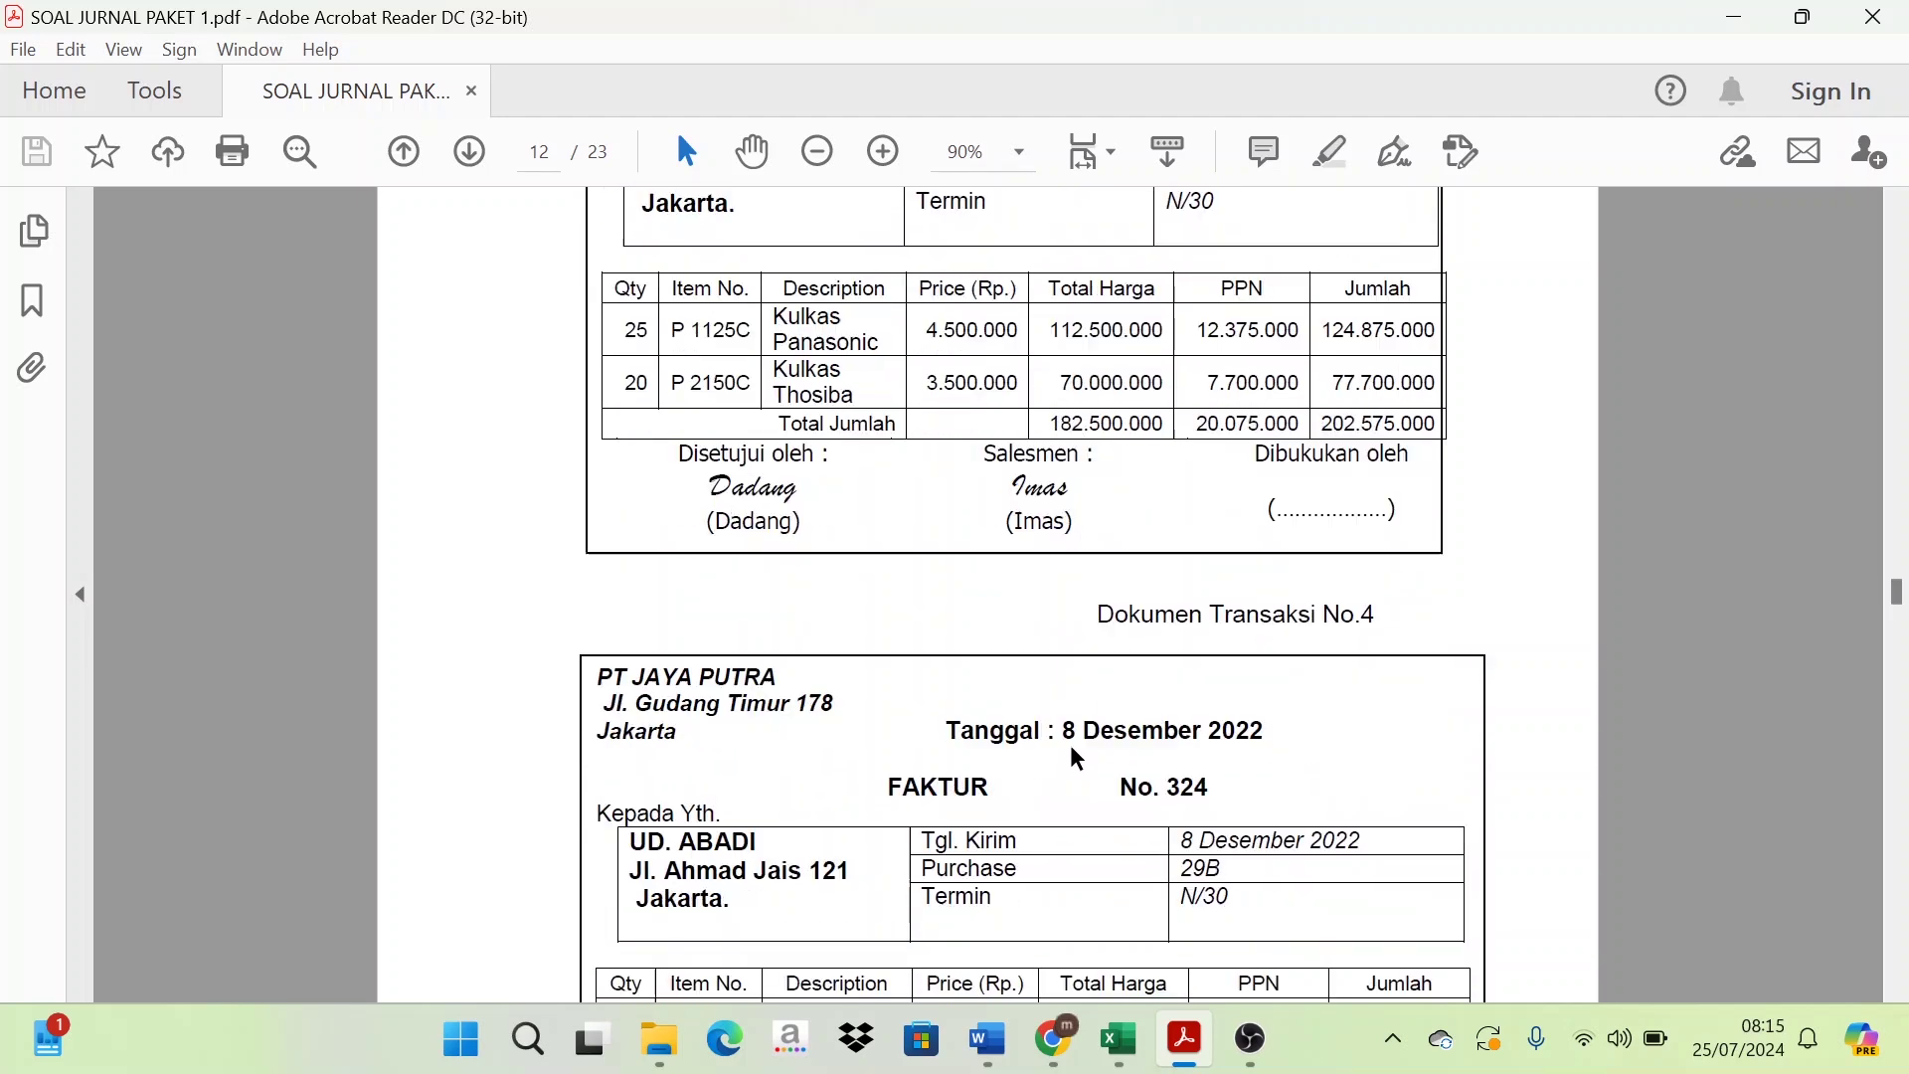
scroll(1115, 793, "up", 2)
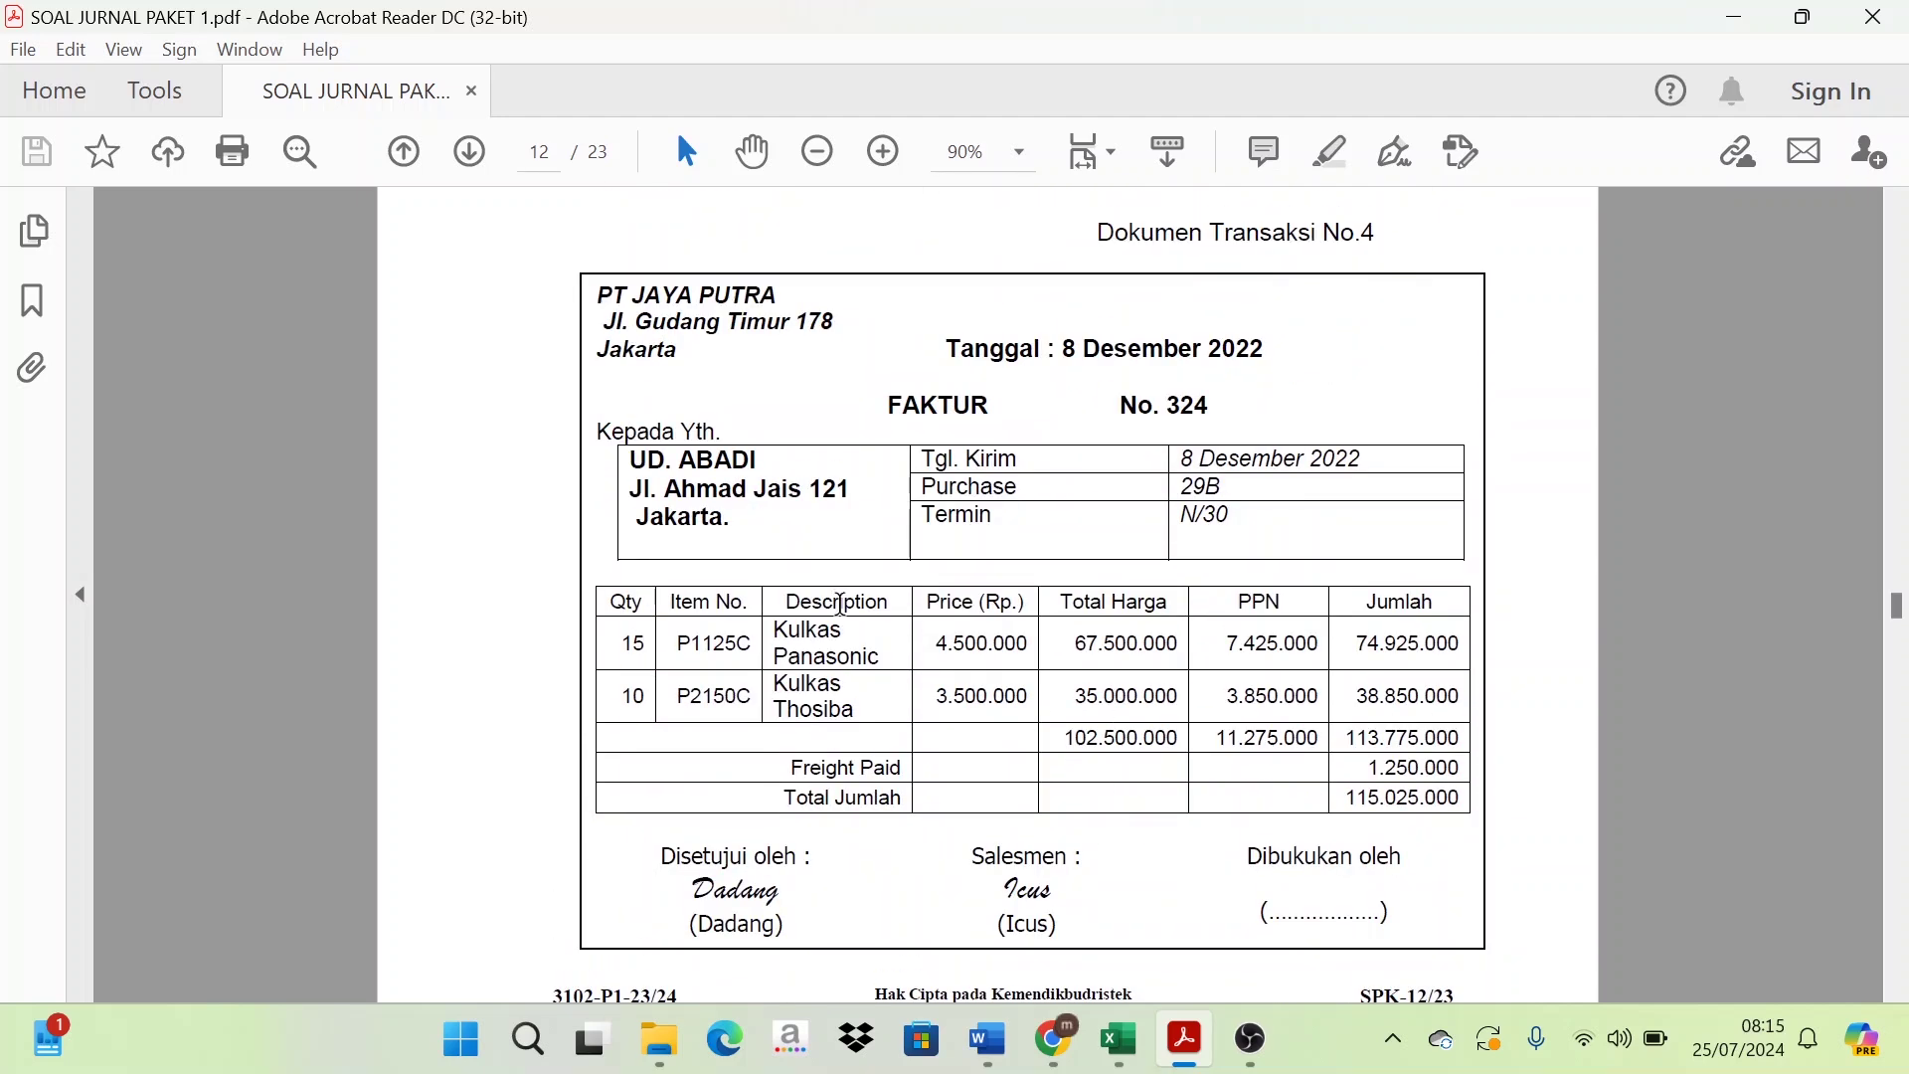
scroll(993, 630, "down", 12)
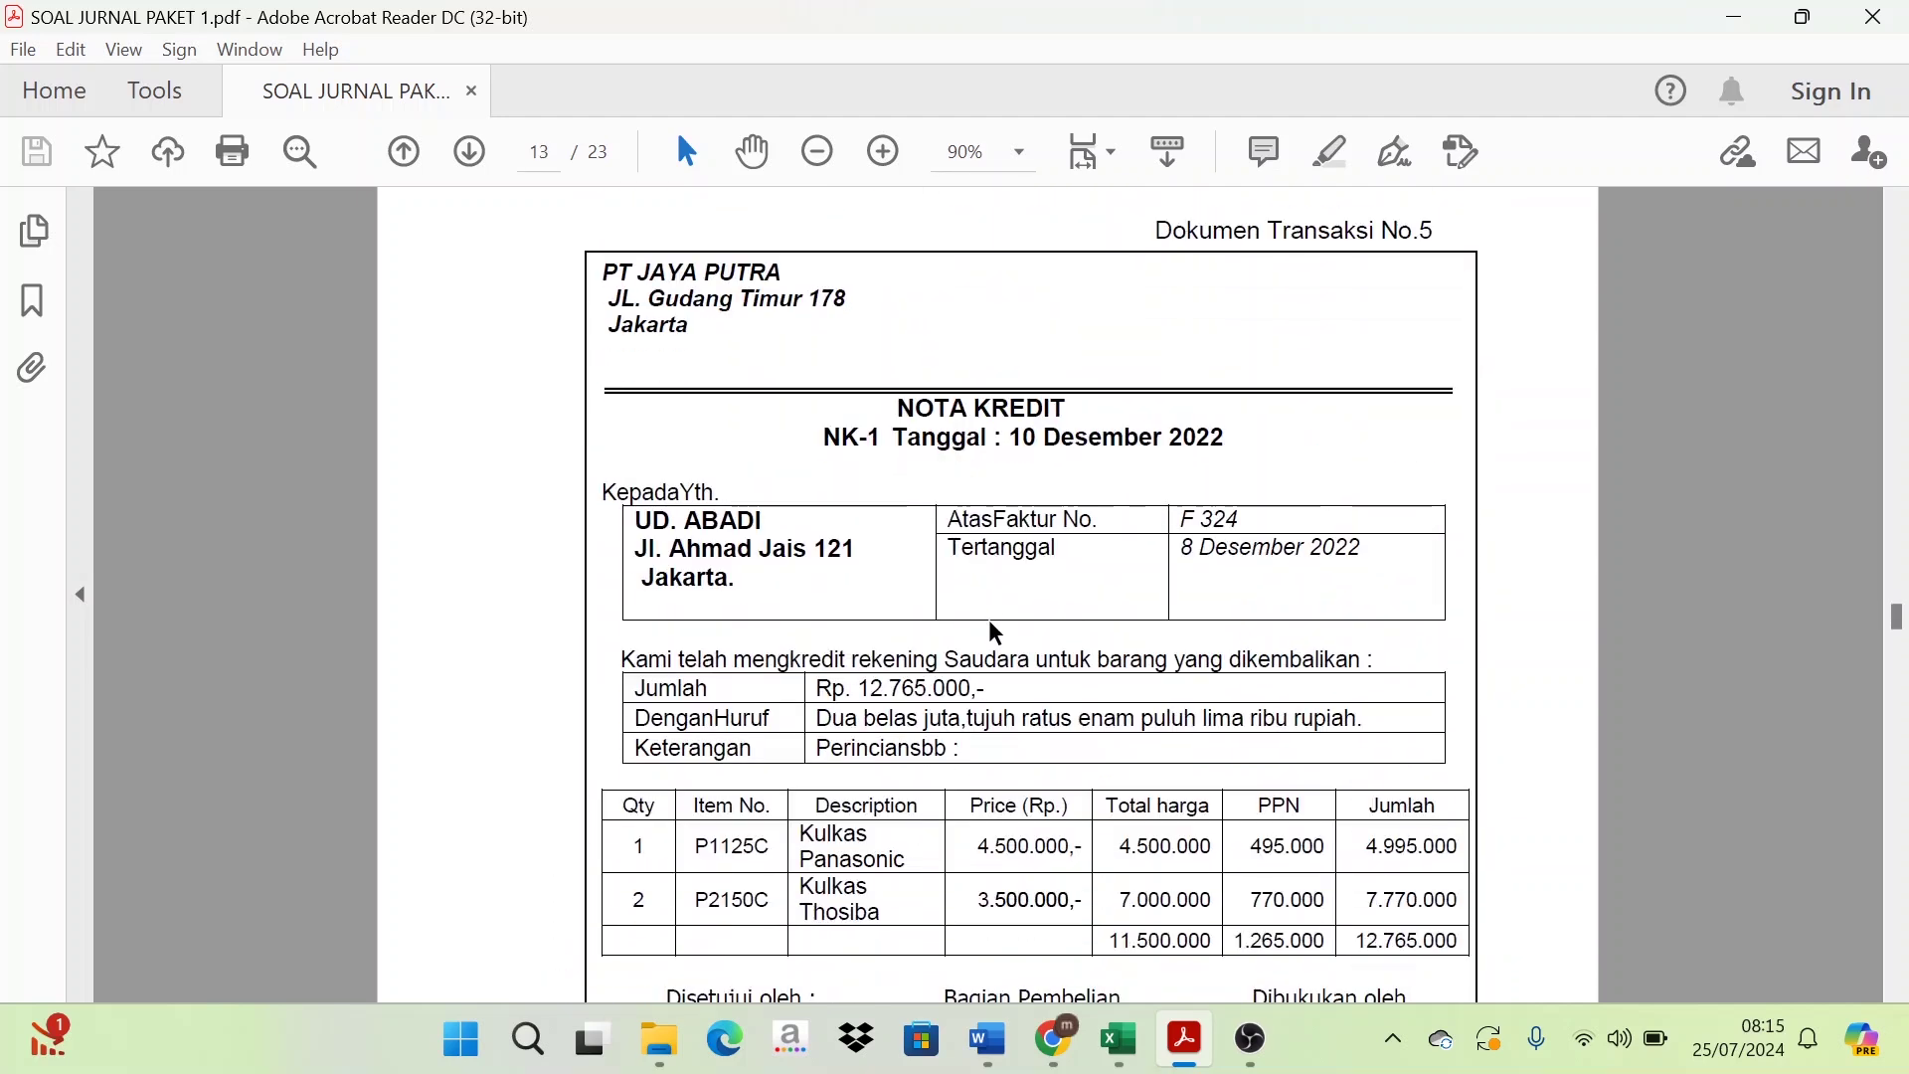
scroll(996, 646, "up", 1)
scroll(1044, 696, "down", 10)
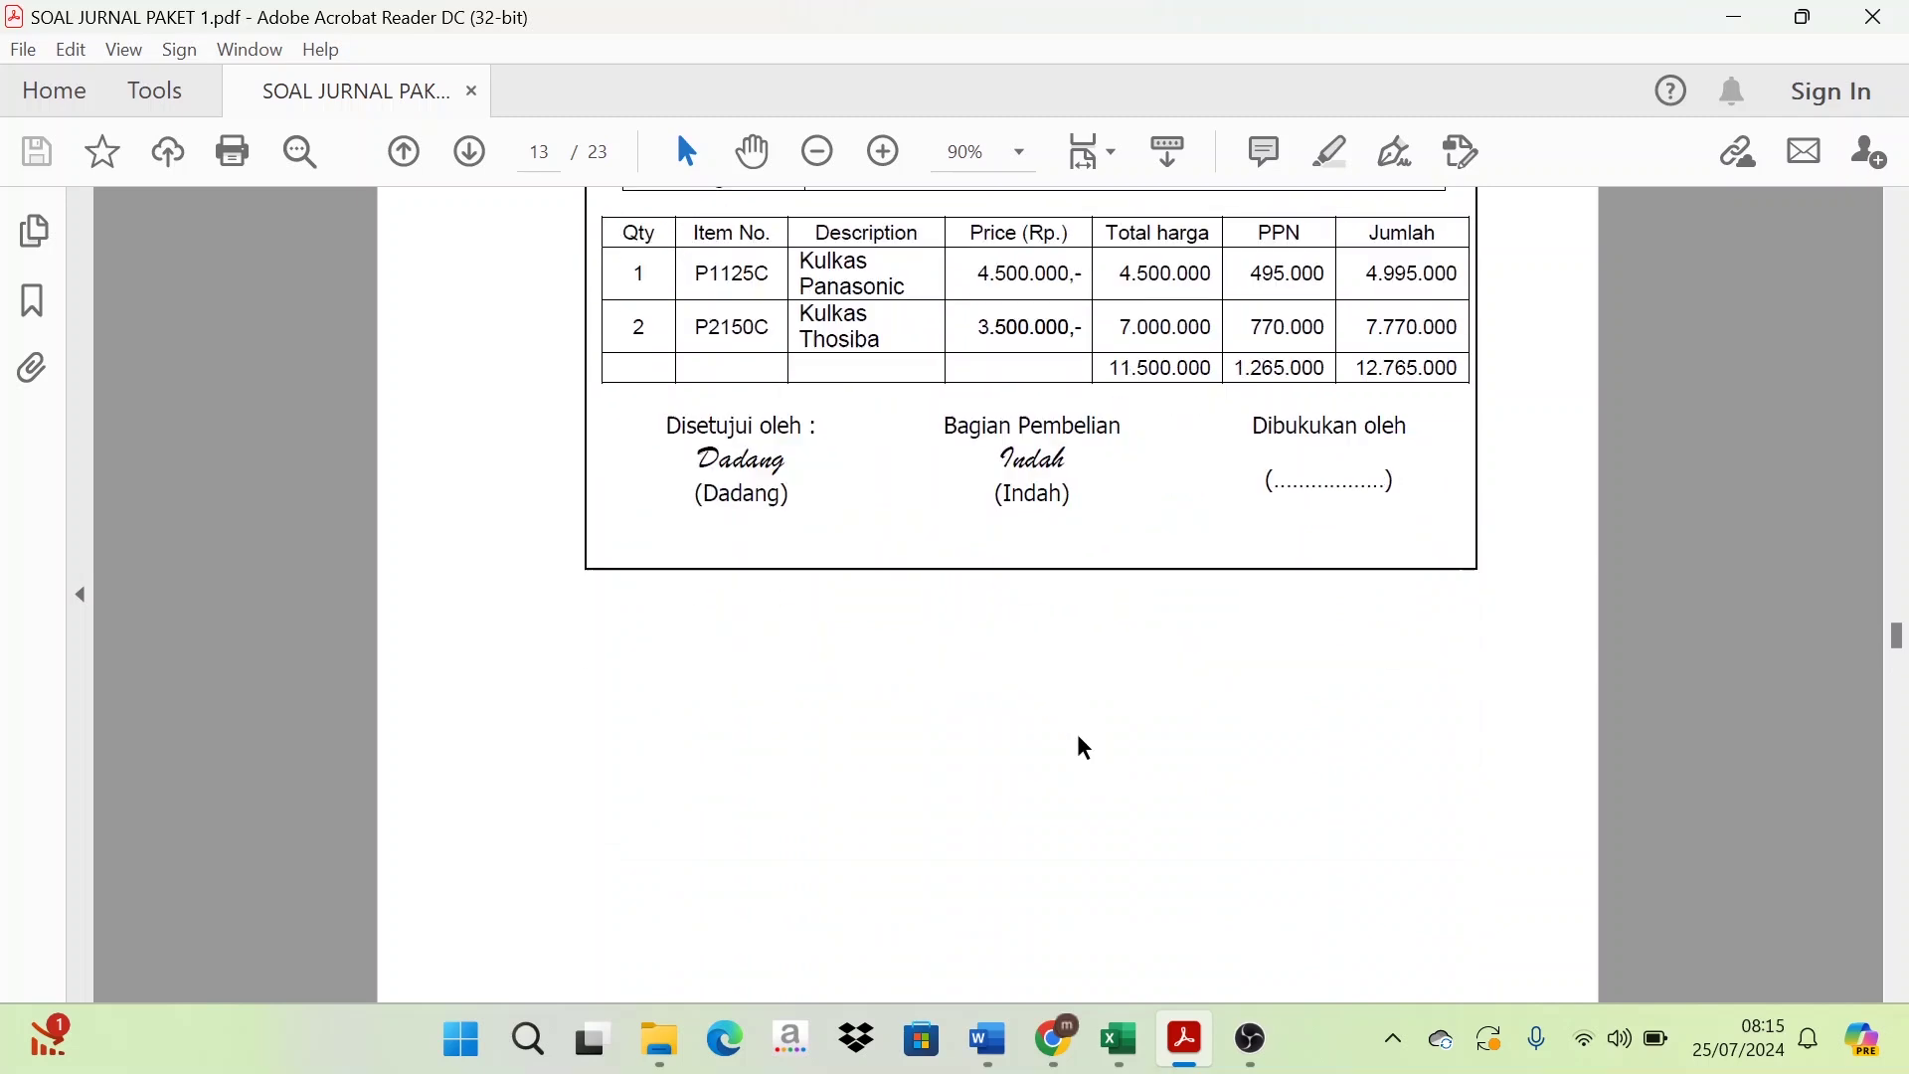
- Examine Dokumen Transaksi No.6 on page 14, reading its issuer, invoice number, date, customer and amounts
scroll(1085, 748, "down", 15)
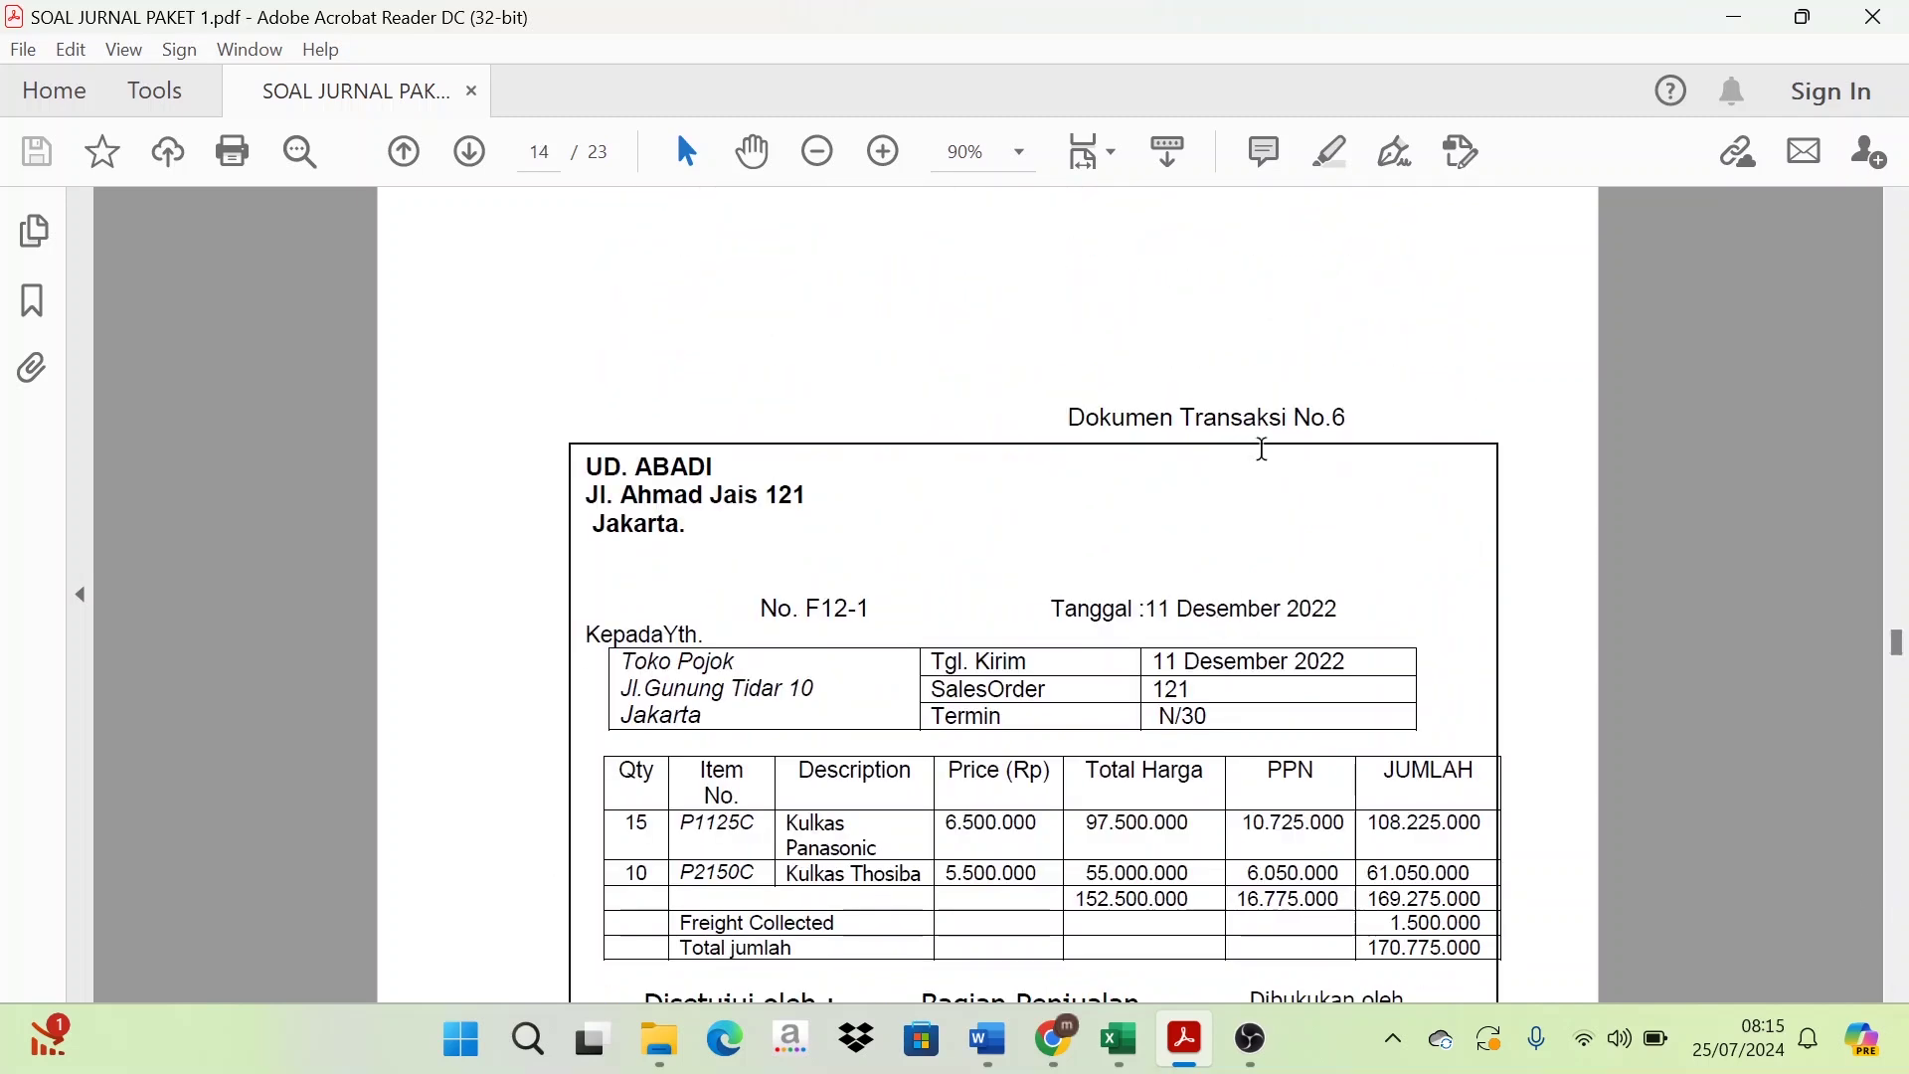
scroll(1262, 450, "down", 1)
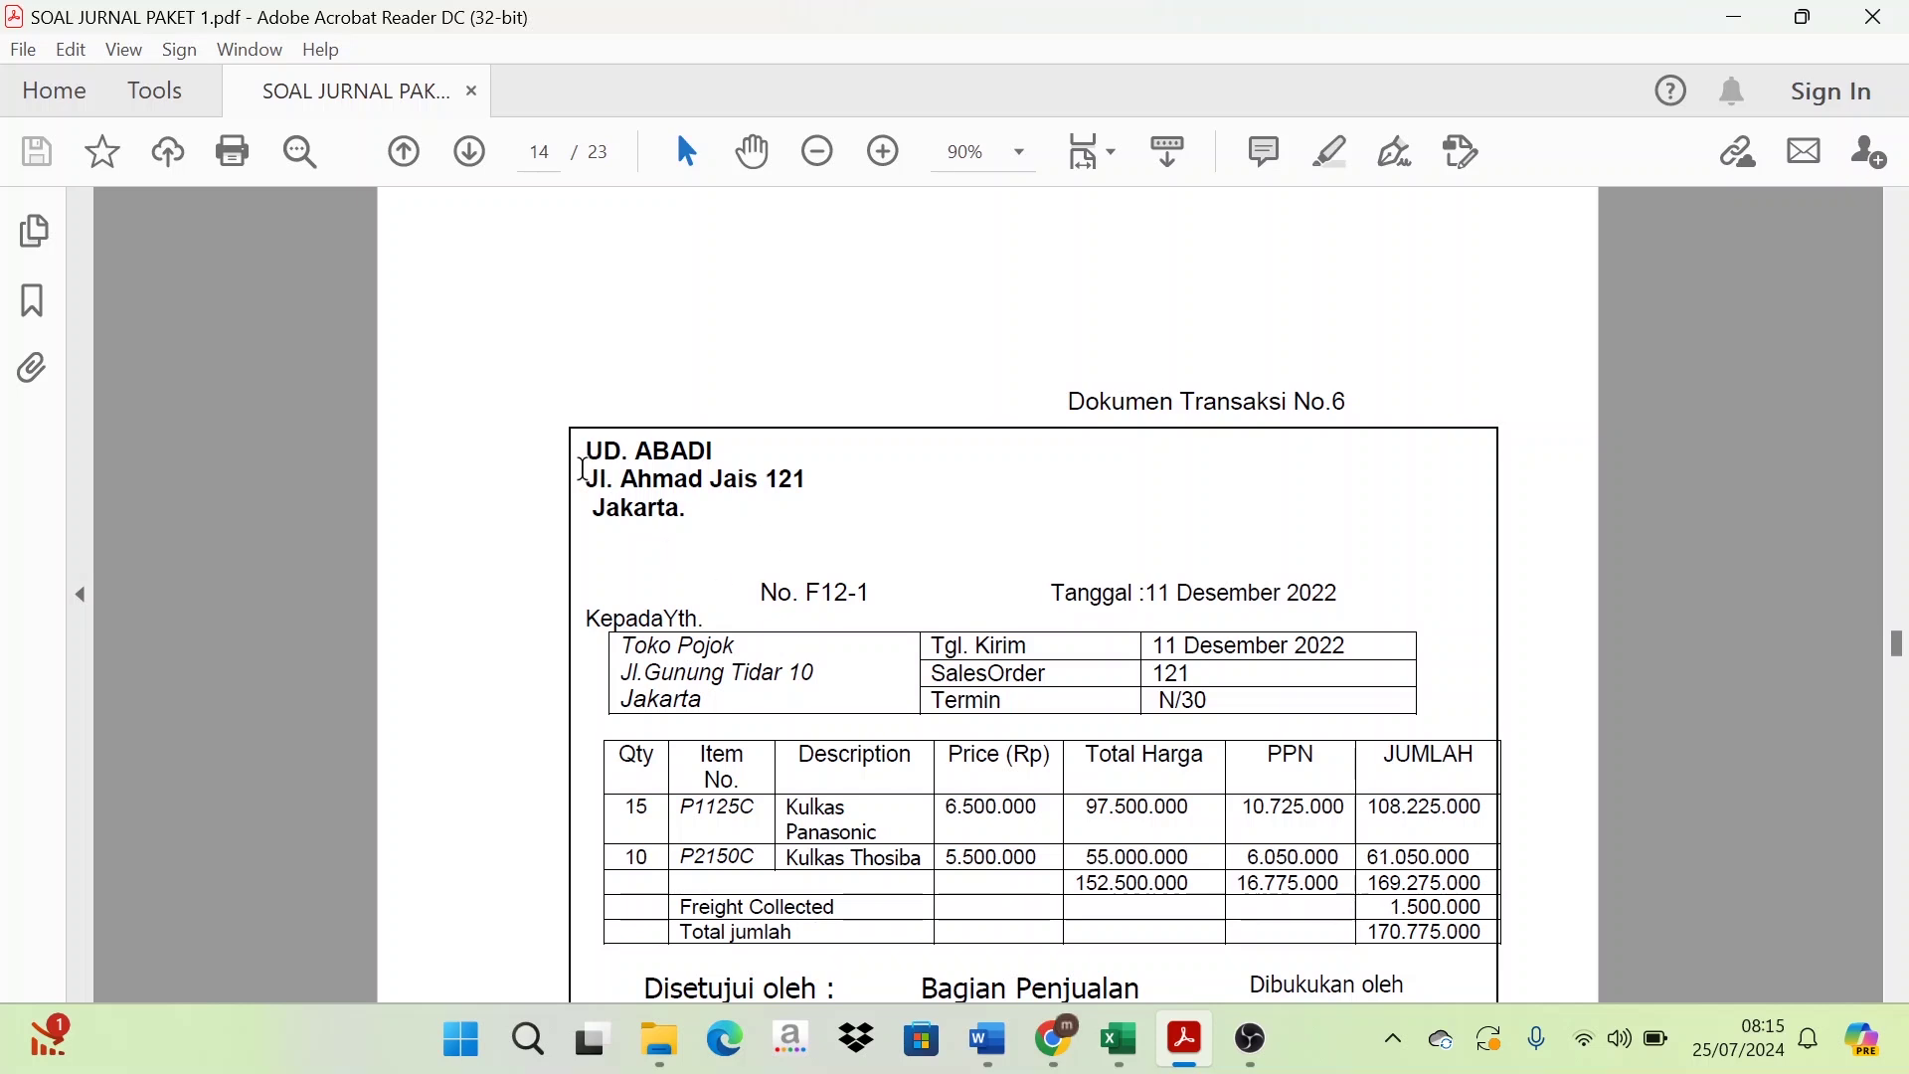
scroll(846, 639, "down", 1)
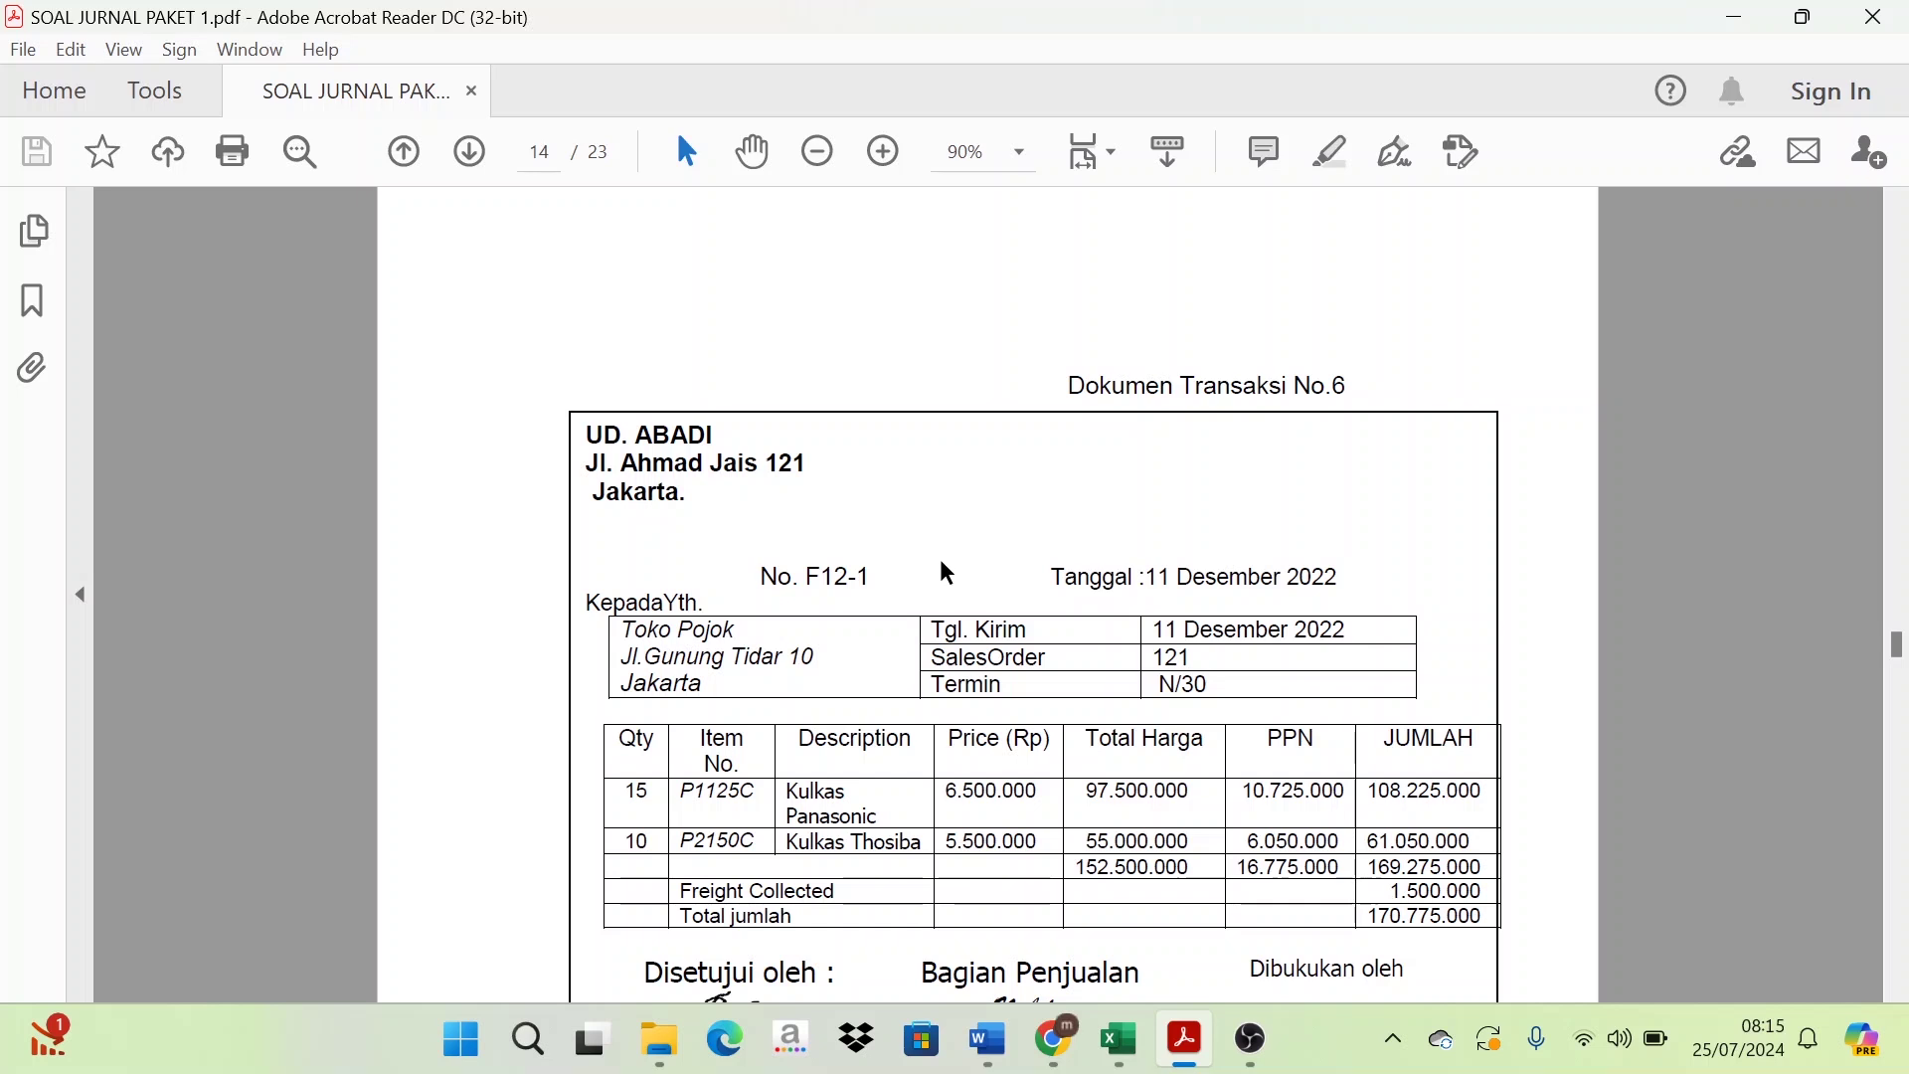
scroll(944, 575, "down", 1)
scroll(947, 582, "down", 2)
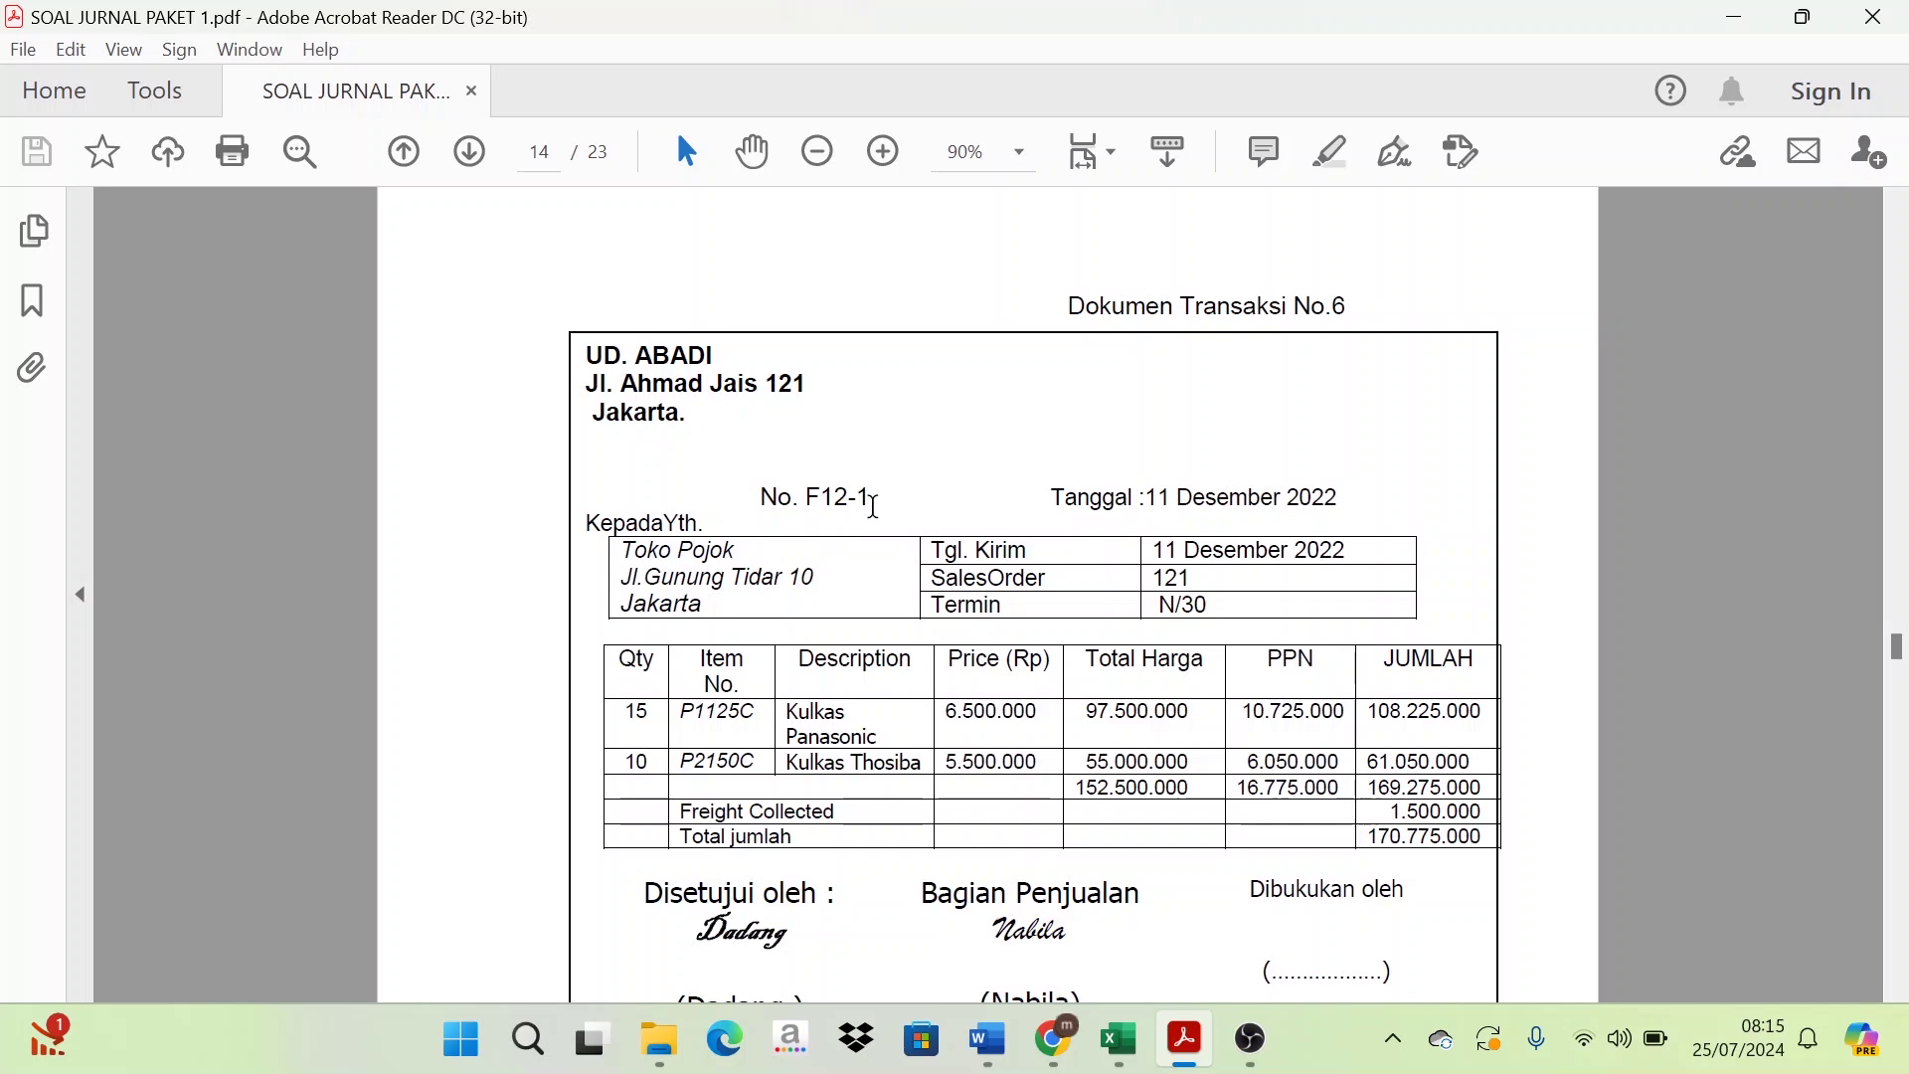
- Review the invoice number F12-1 on Dokumen Transaksi No.6
left_click_drag(874, 506, 761, 501)
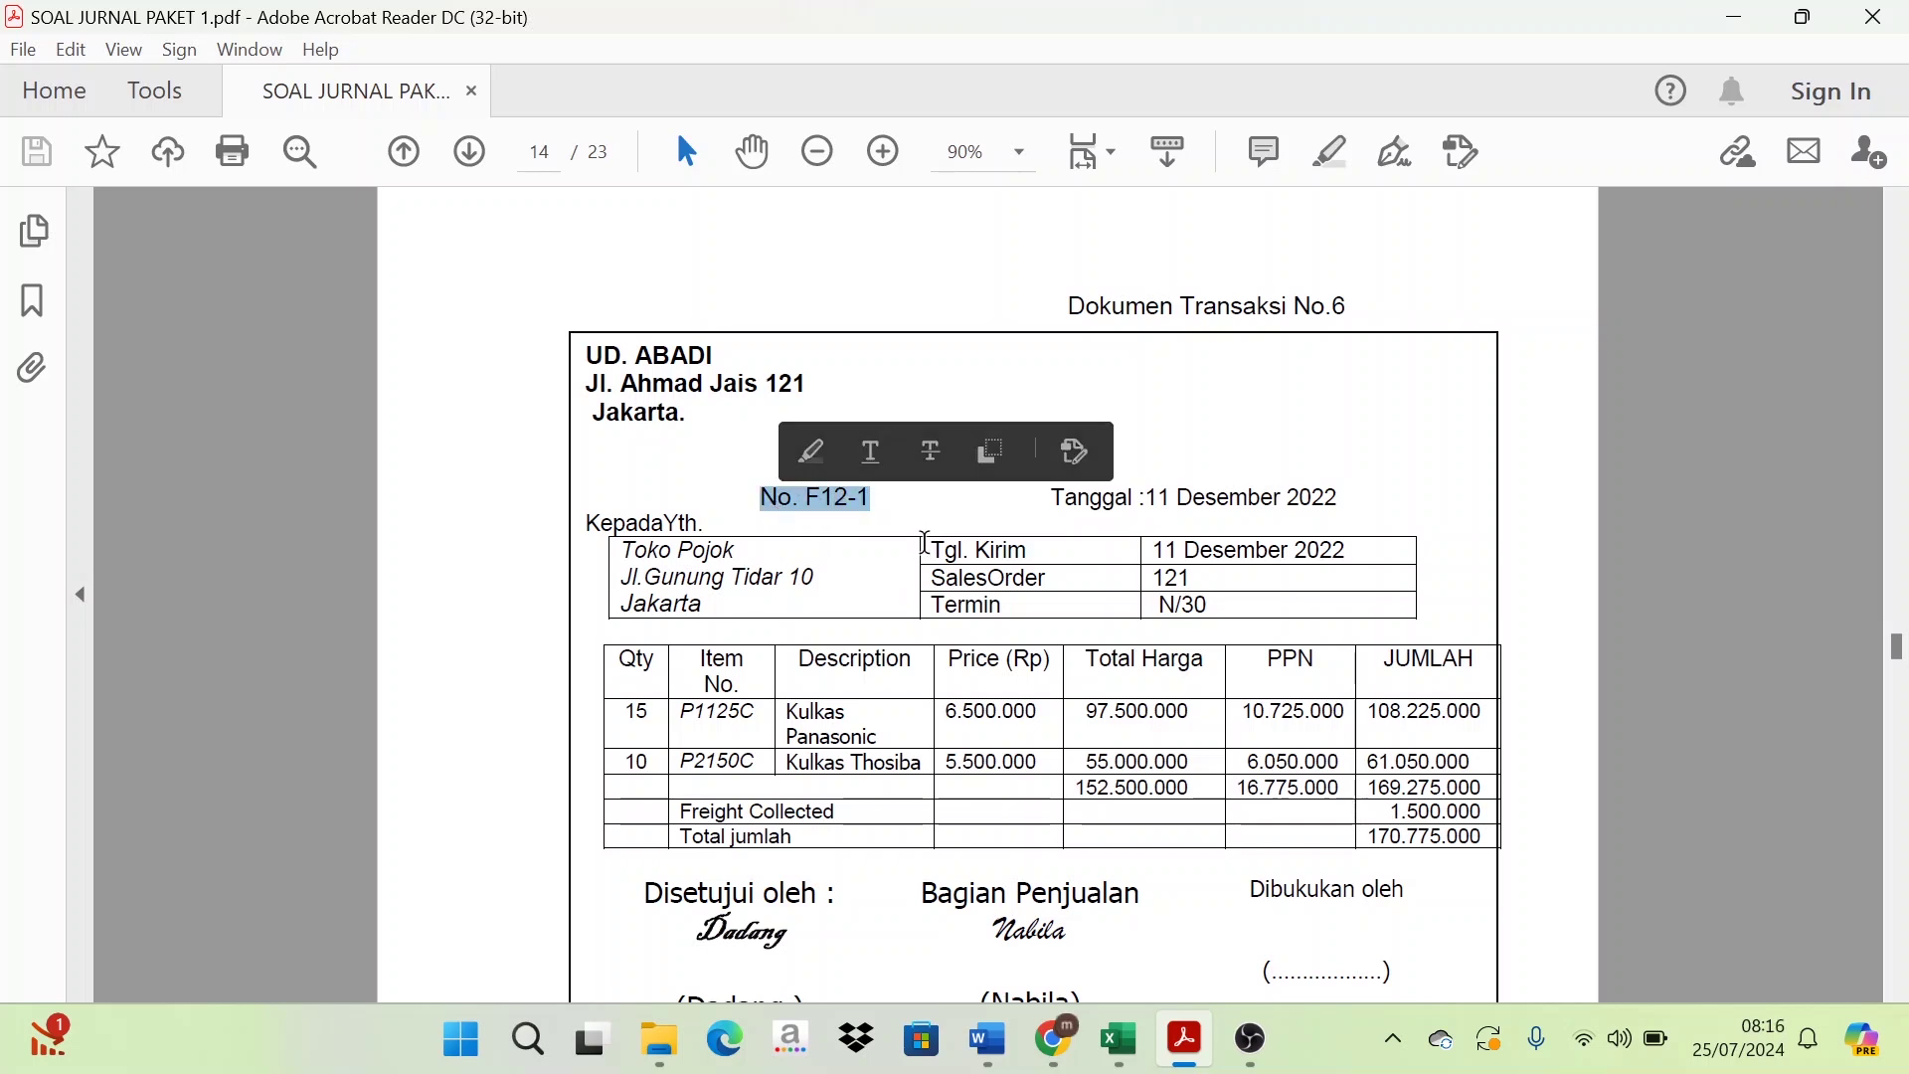
scroll(907, 602, "down", 2)
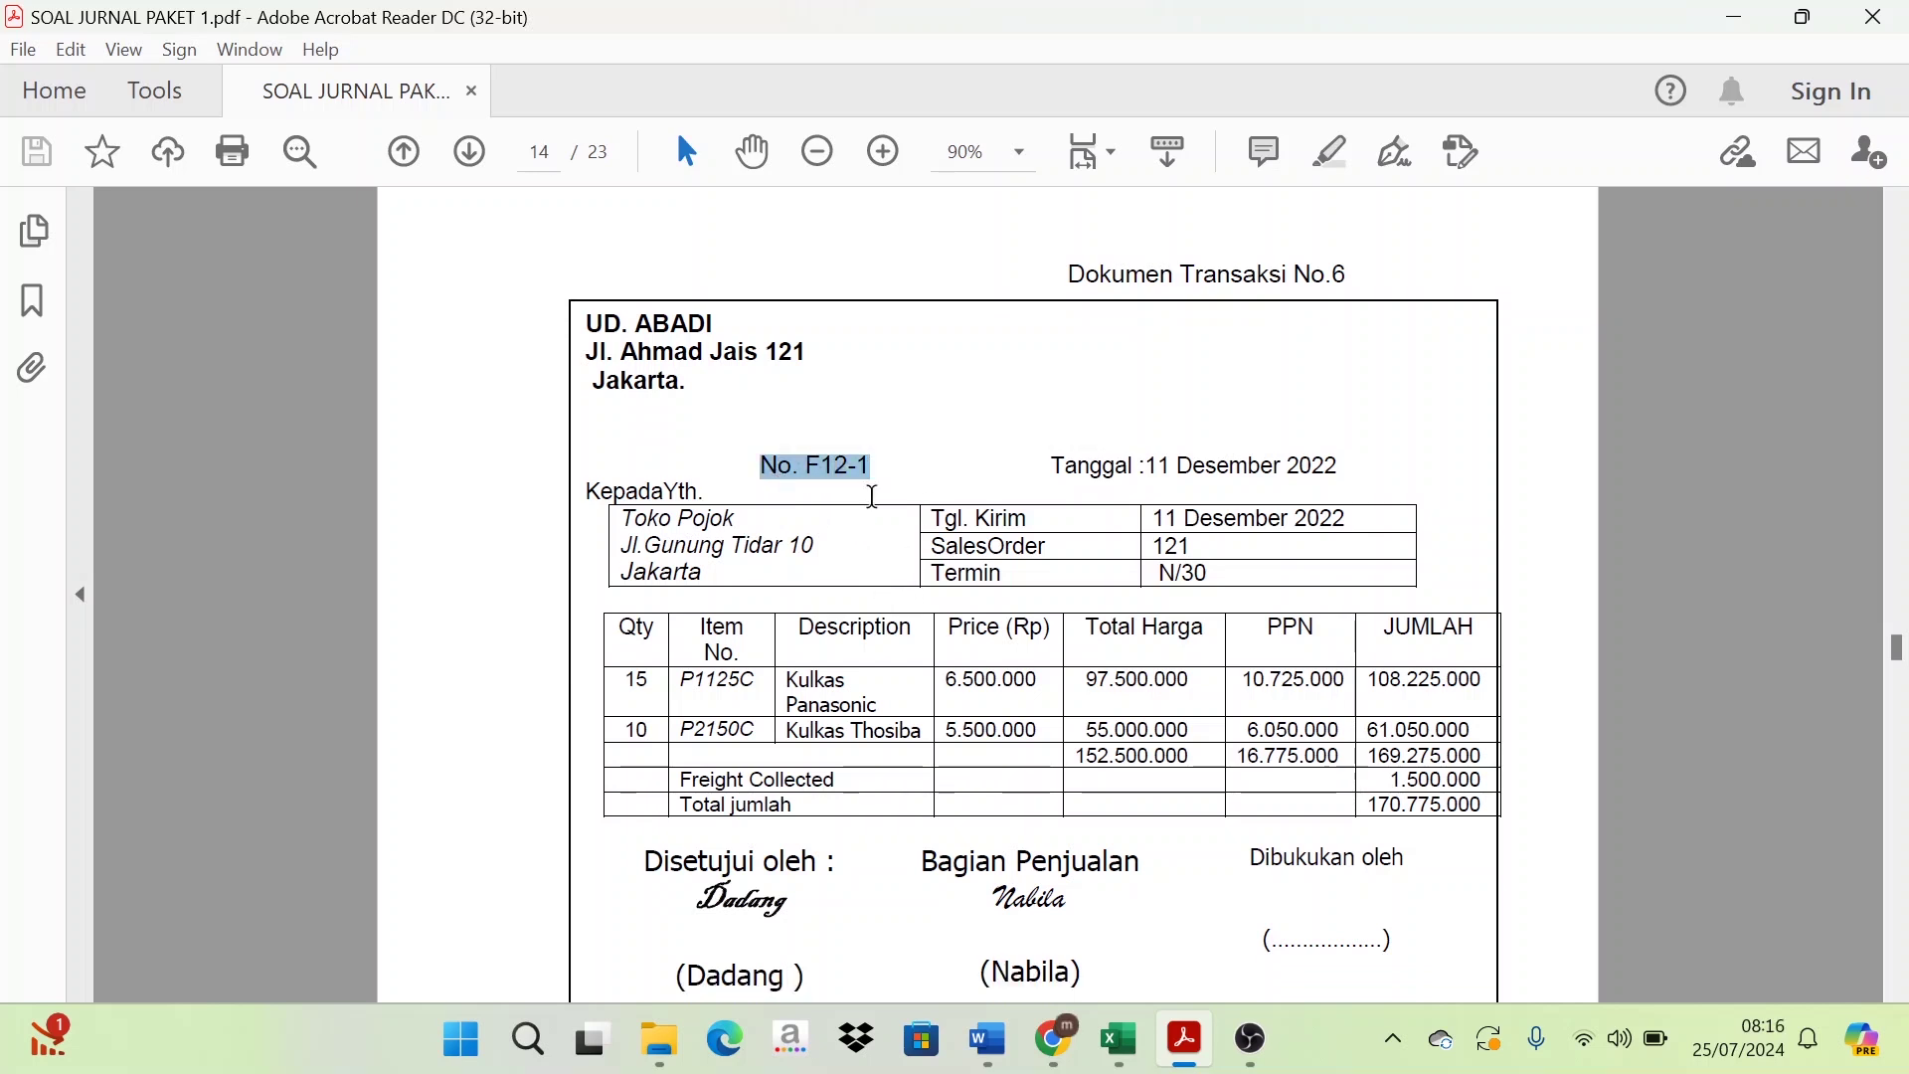
left_click(913, 470)
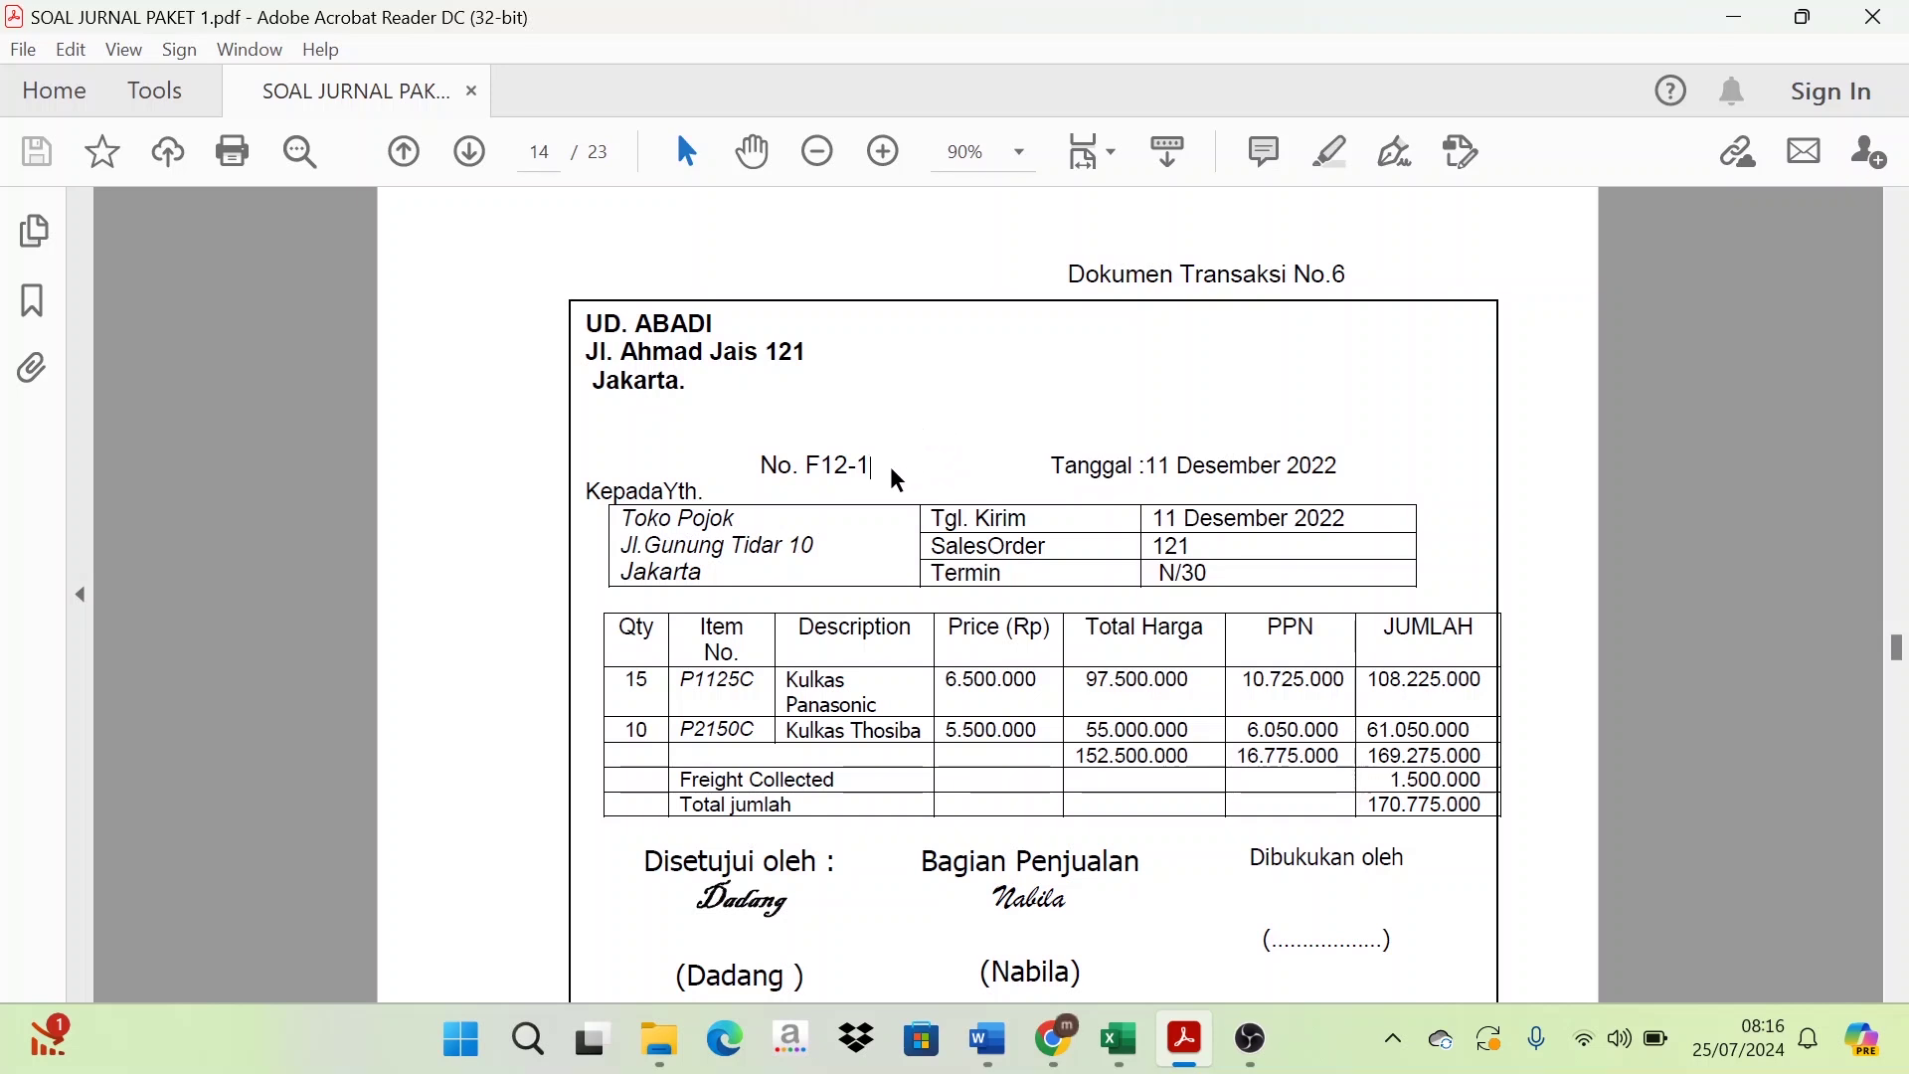
left_click_drag(877, 476, 775, 477)
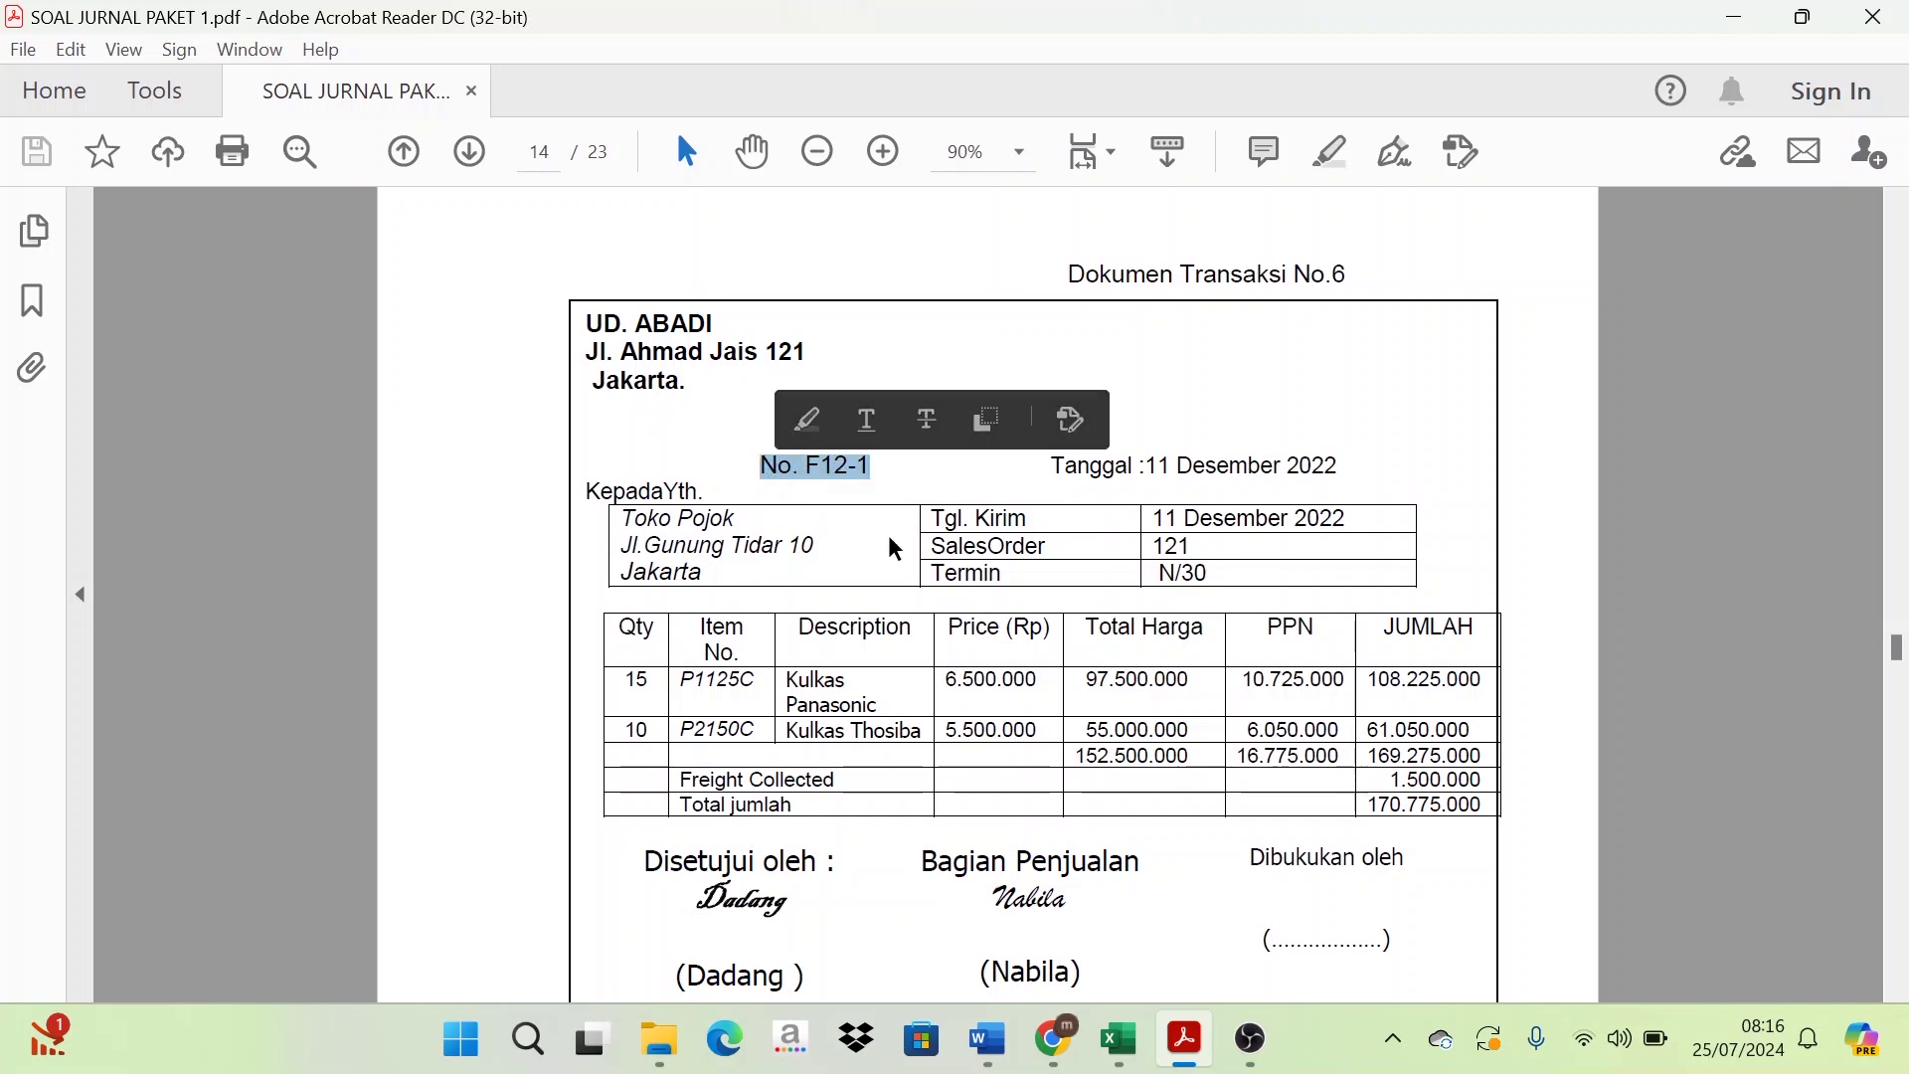
left_click(916, 494)
scroll(853, 445, "down", 2)
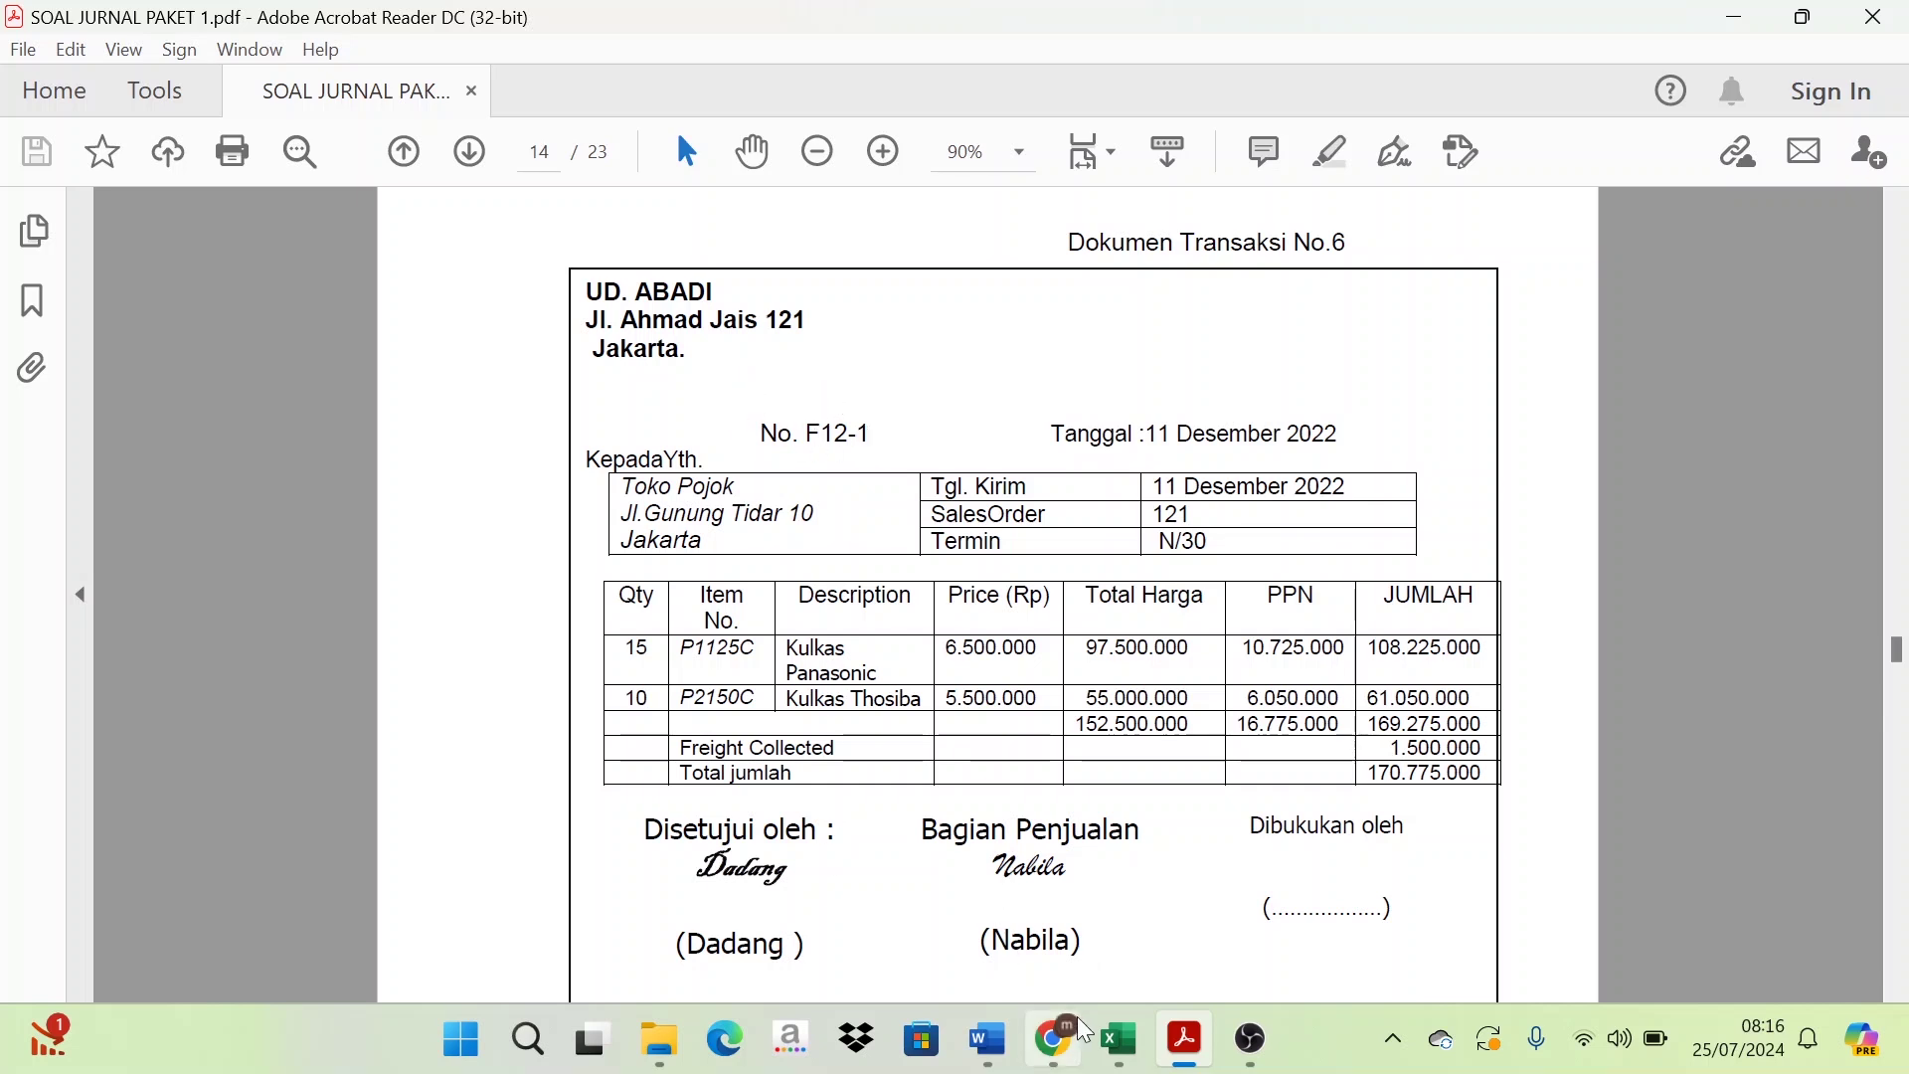
- Switch to Excel and place the sales journal and the PDF side by side, with the invoice's number, date and amounts in view
left_click(1120, 1040)
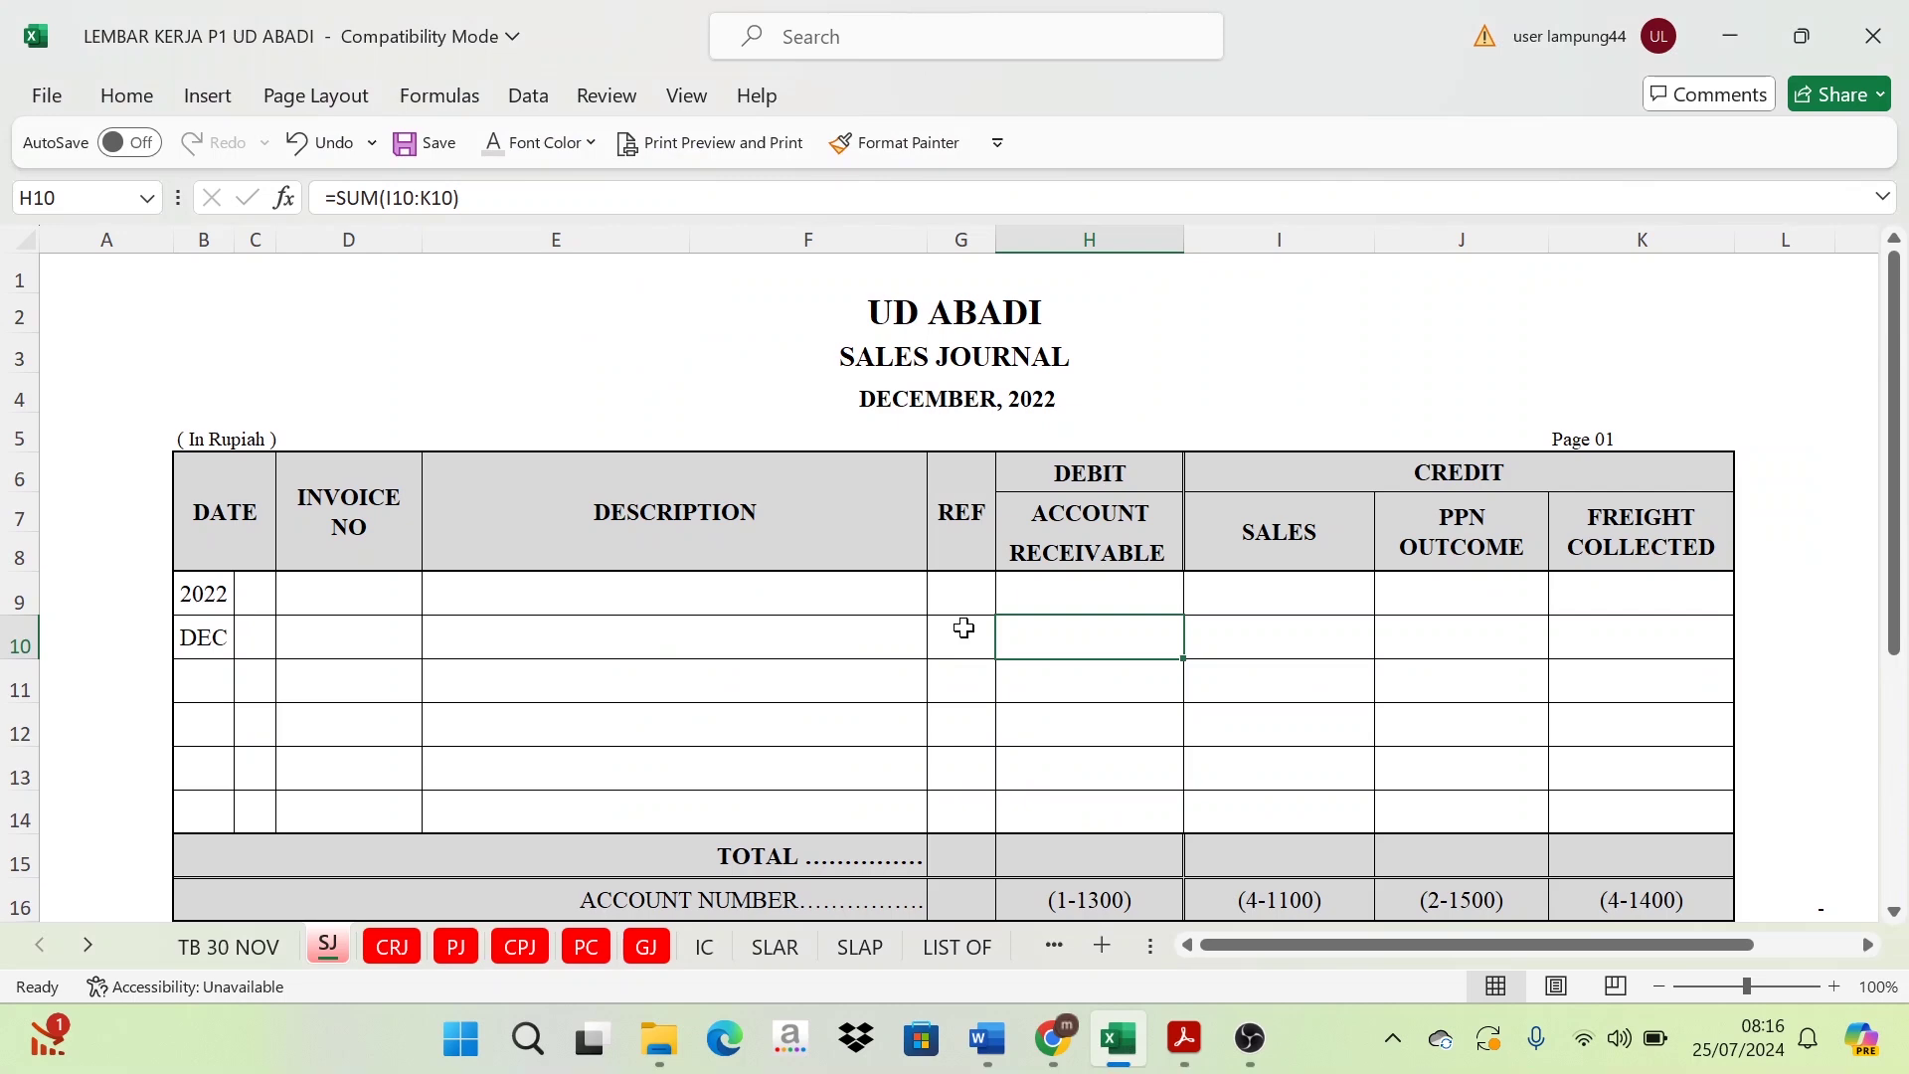
key("super+Left")
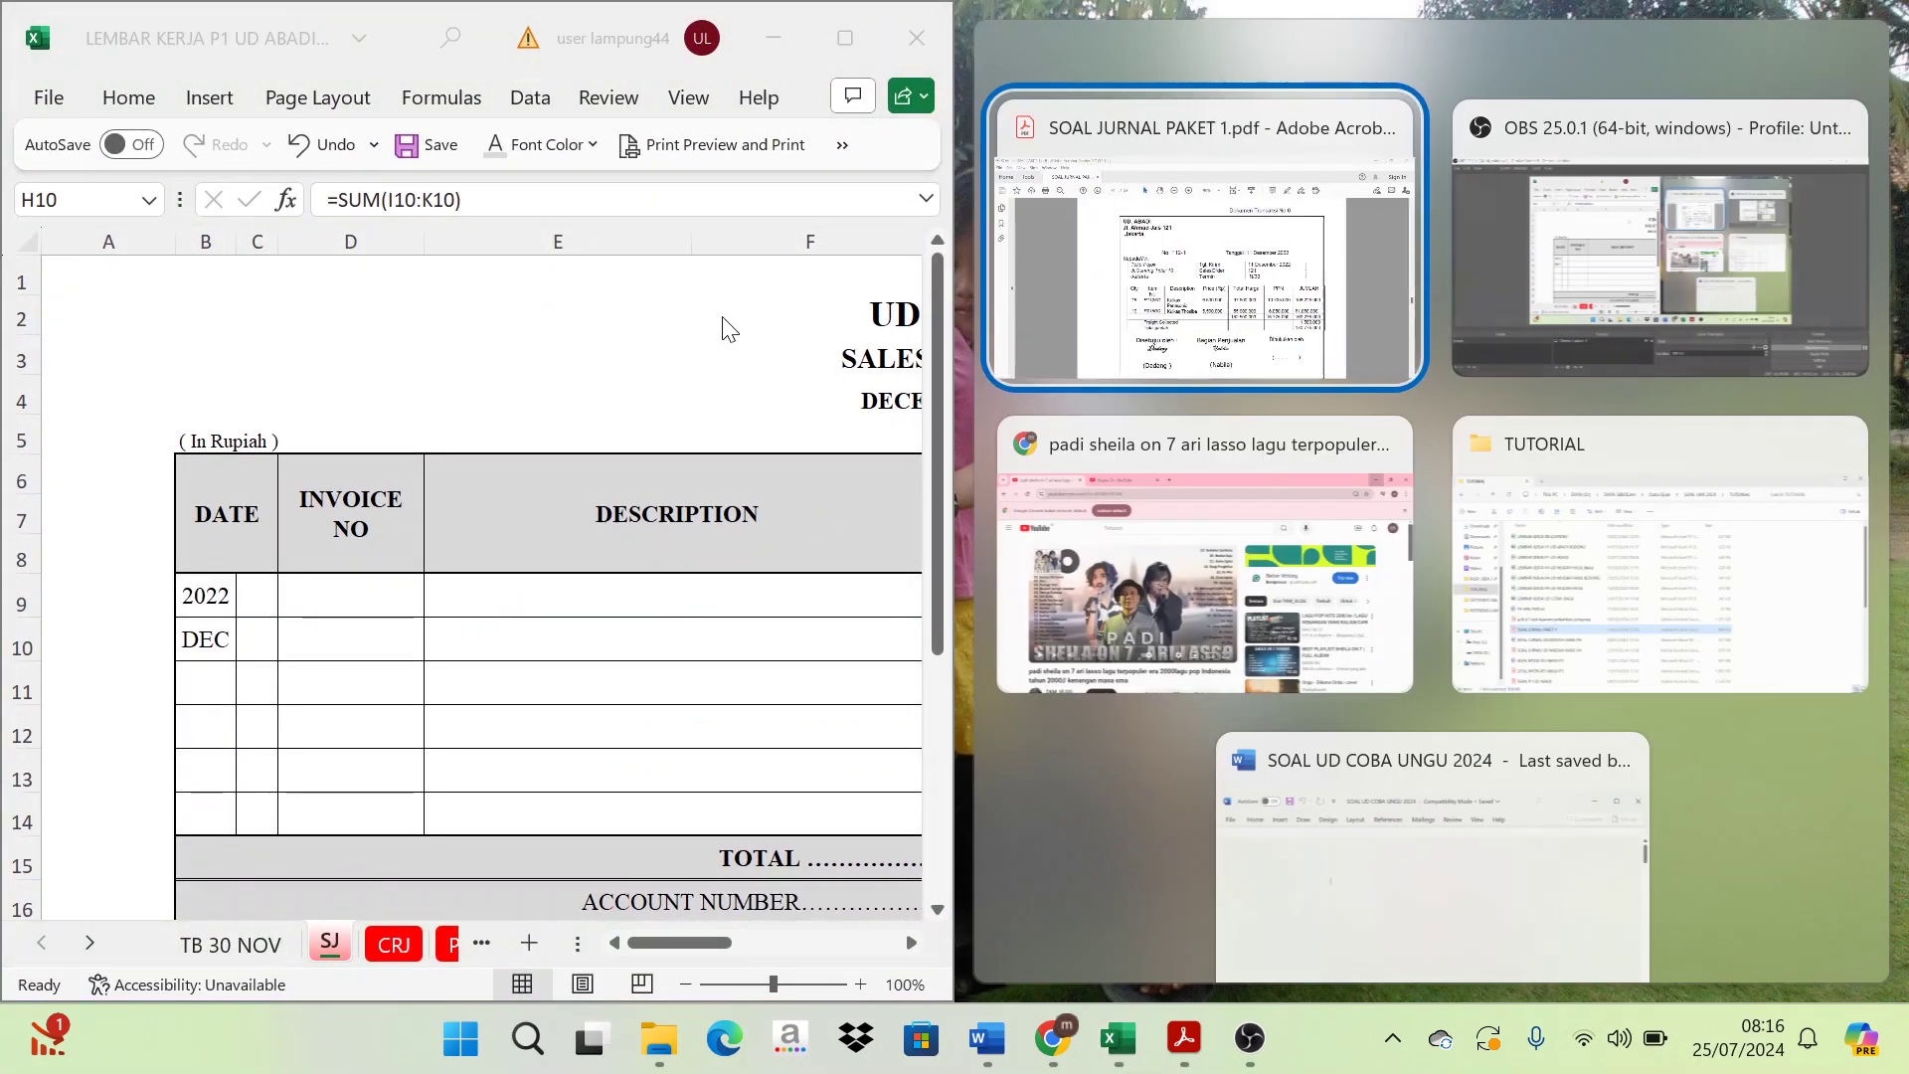
left_click(1010, 301)
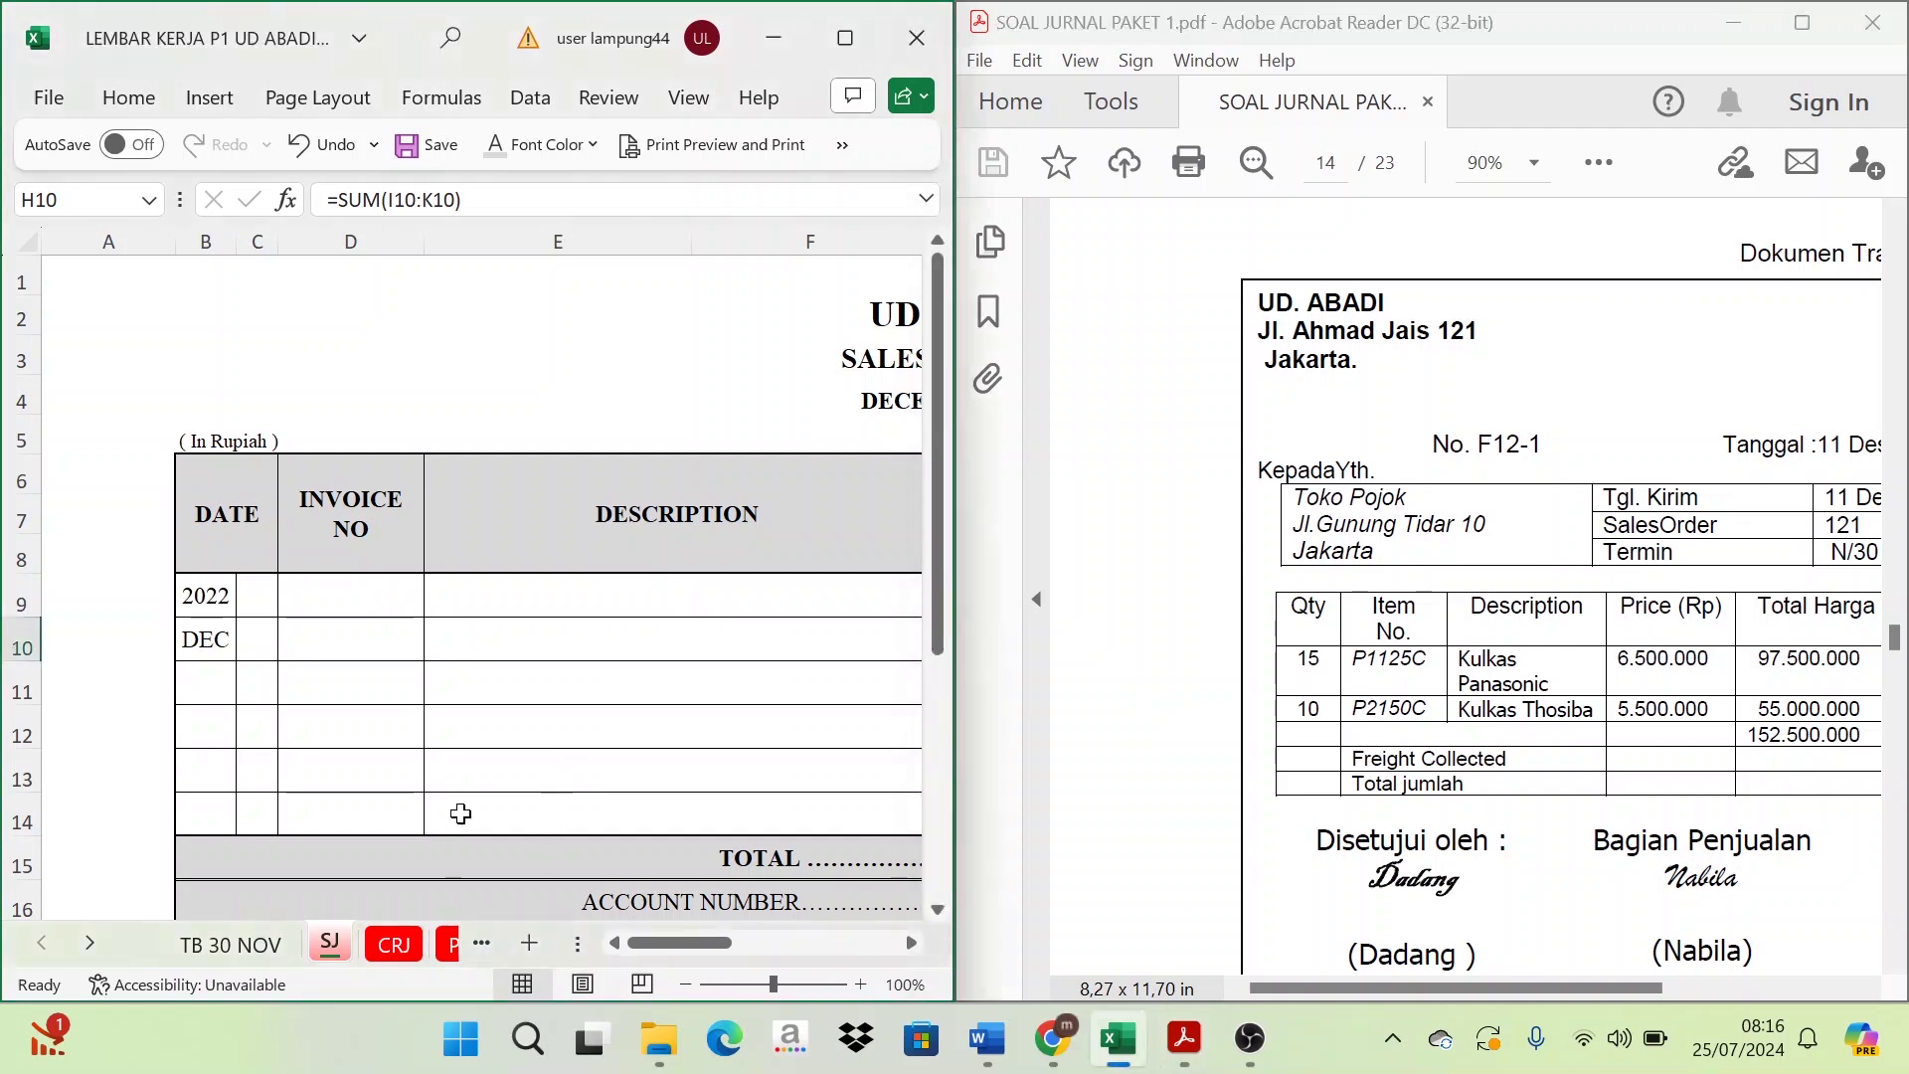
left_click_drag(1500, 988, 1624, 991)
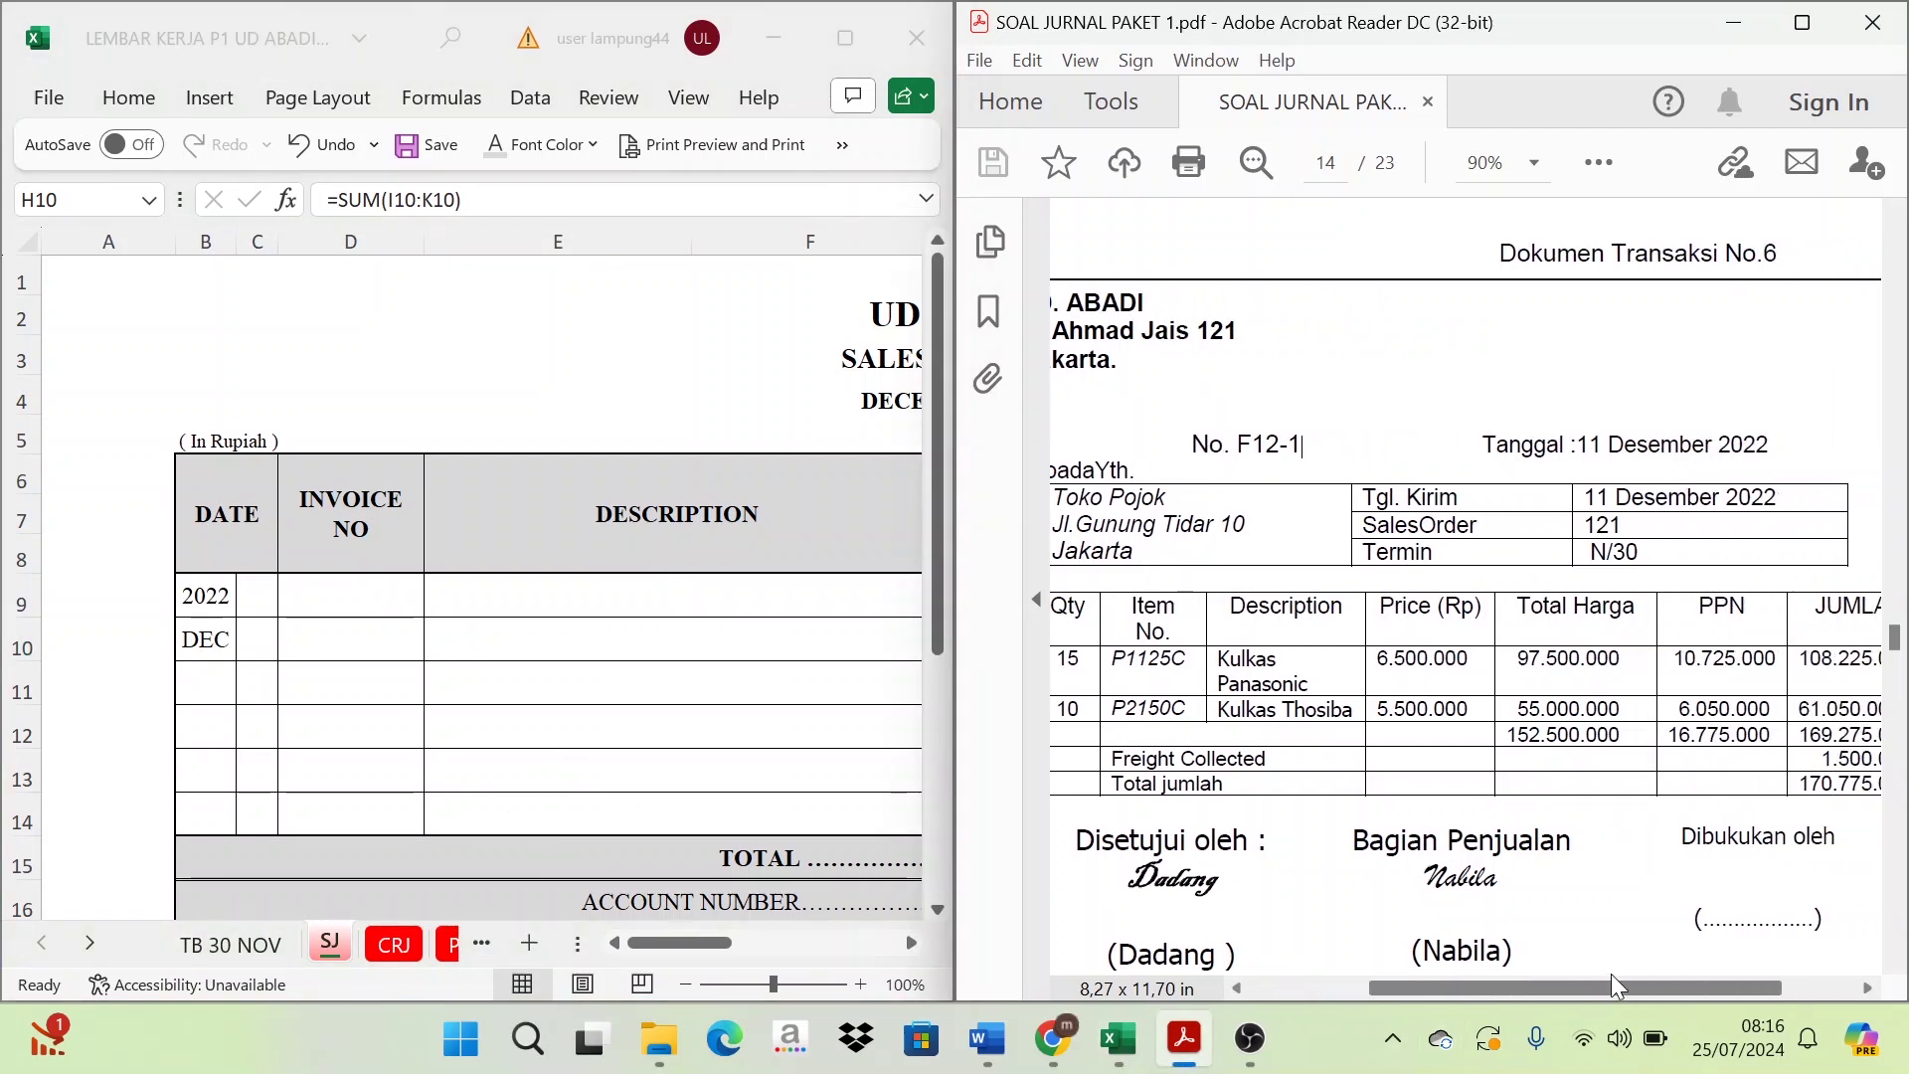
- Set the font colour of the date 11 and the invoice number F12-1 in journal row 9 to black
left_click(252, 597)
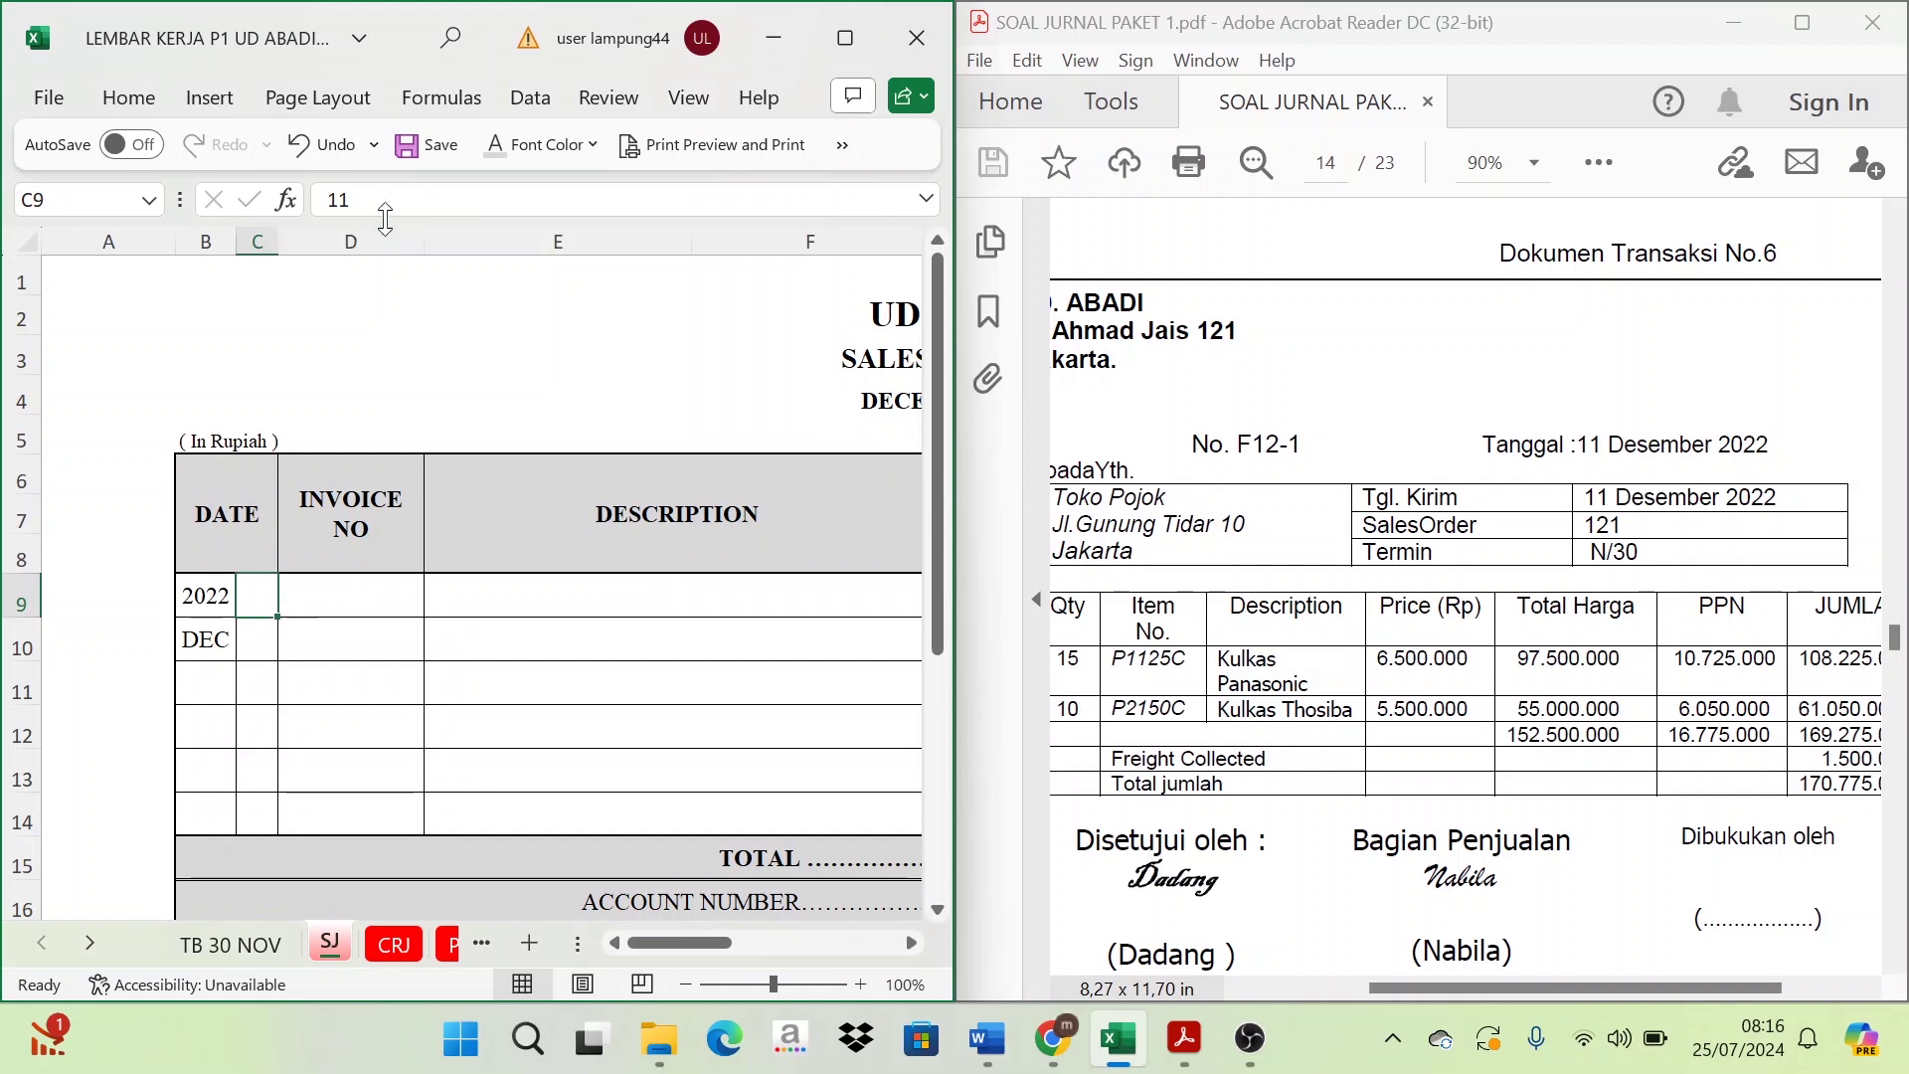
left_click(593, 144)
left_click(512, 189)
left_click(375, 596)
left_click(467, 199)
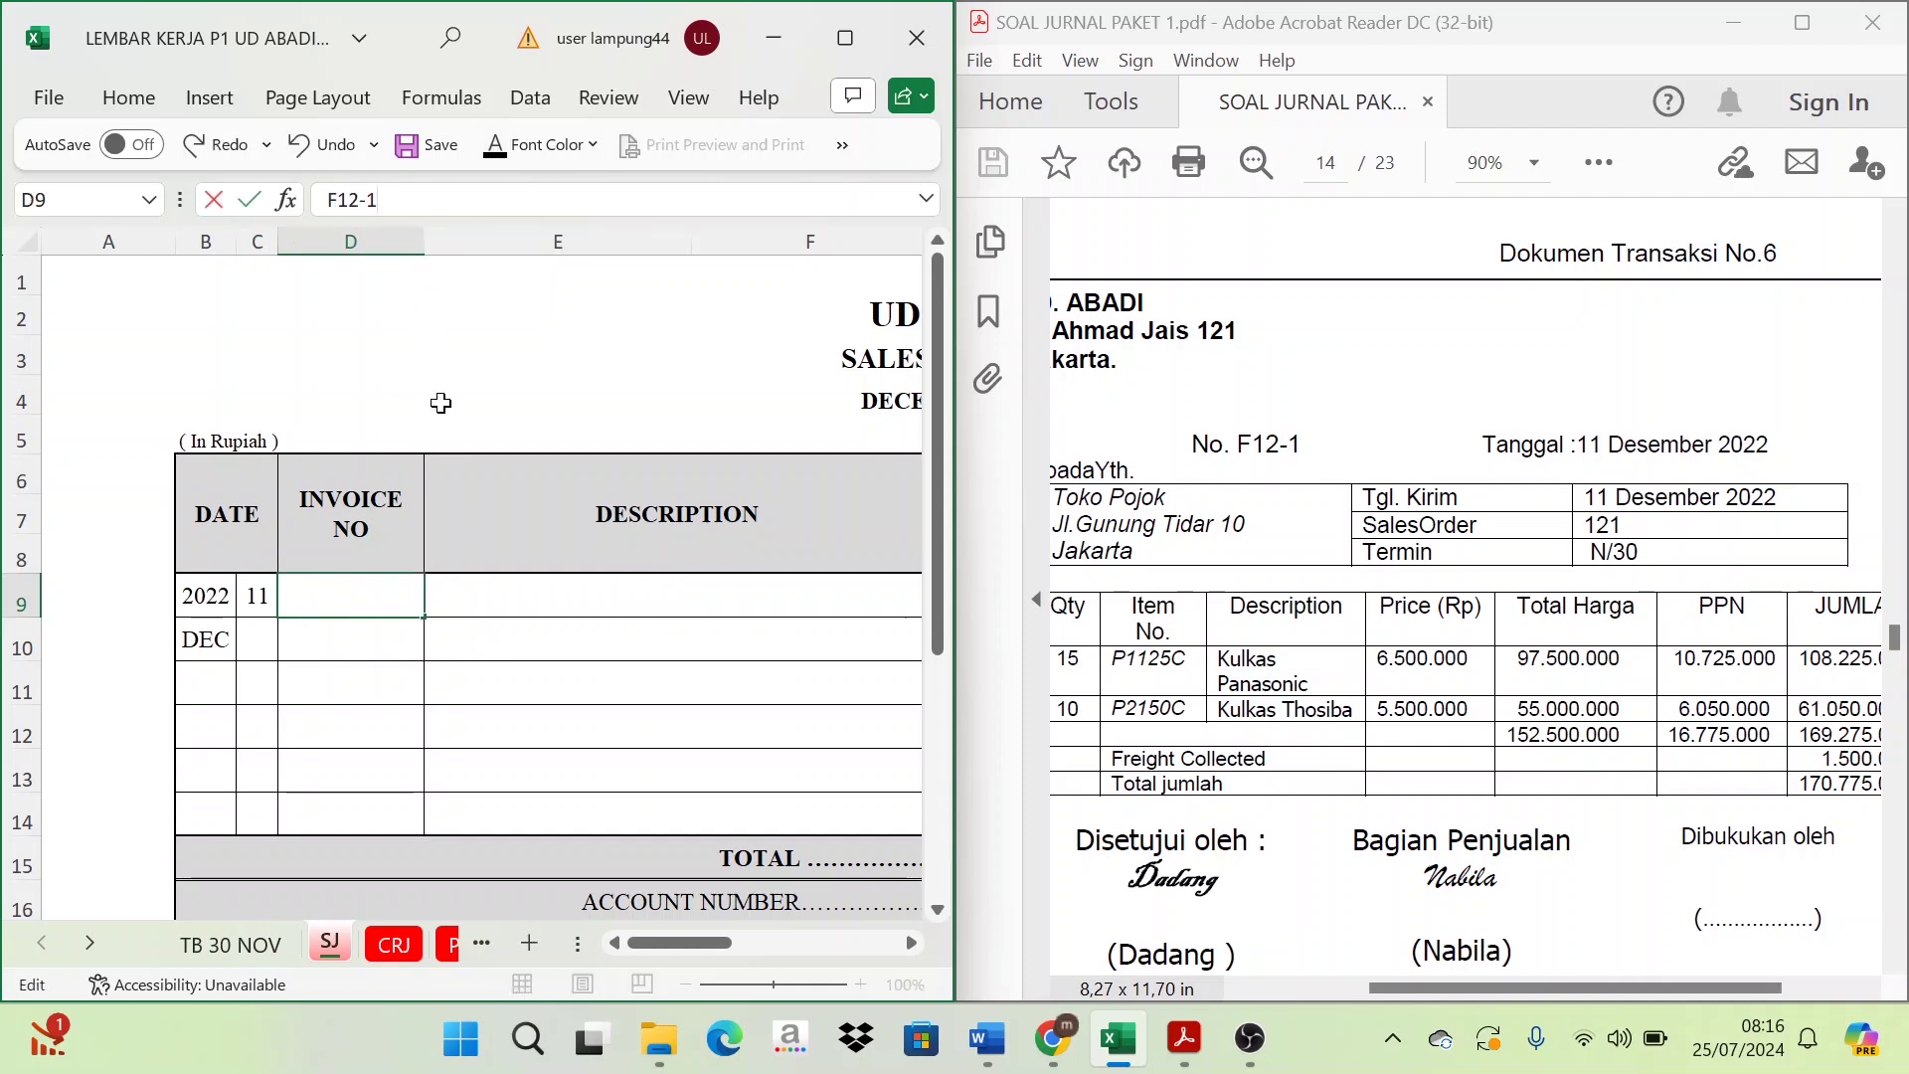
left_click(375, 609)
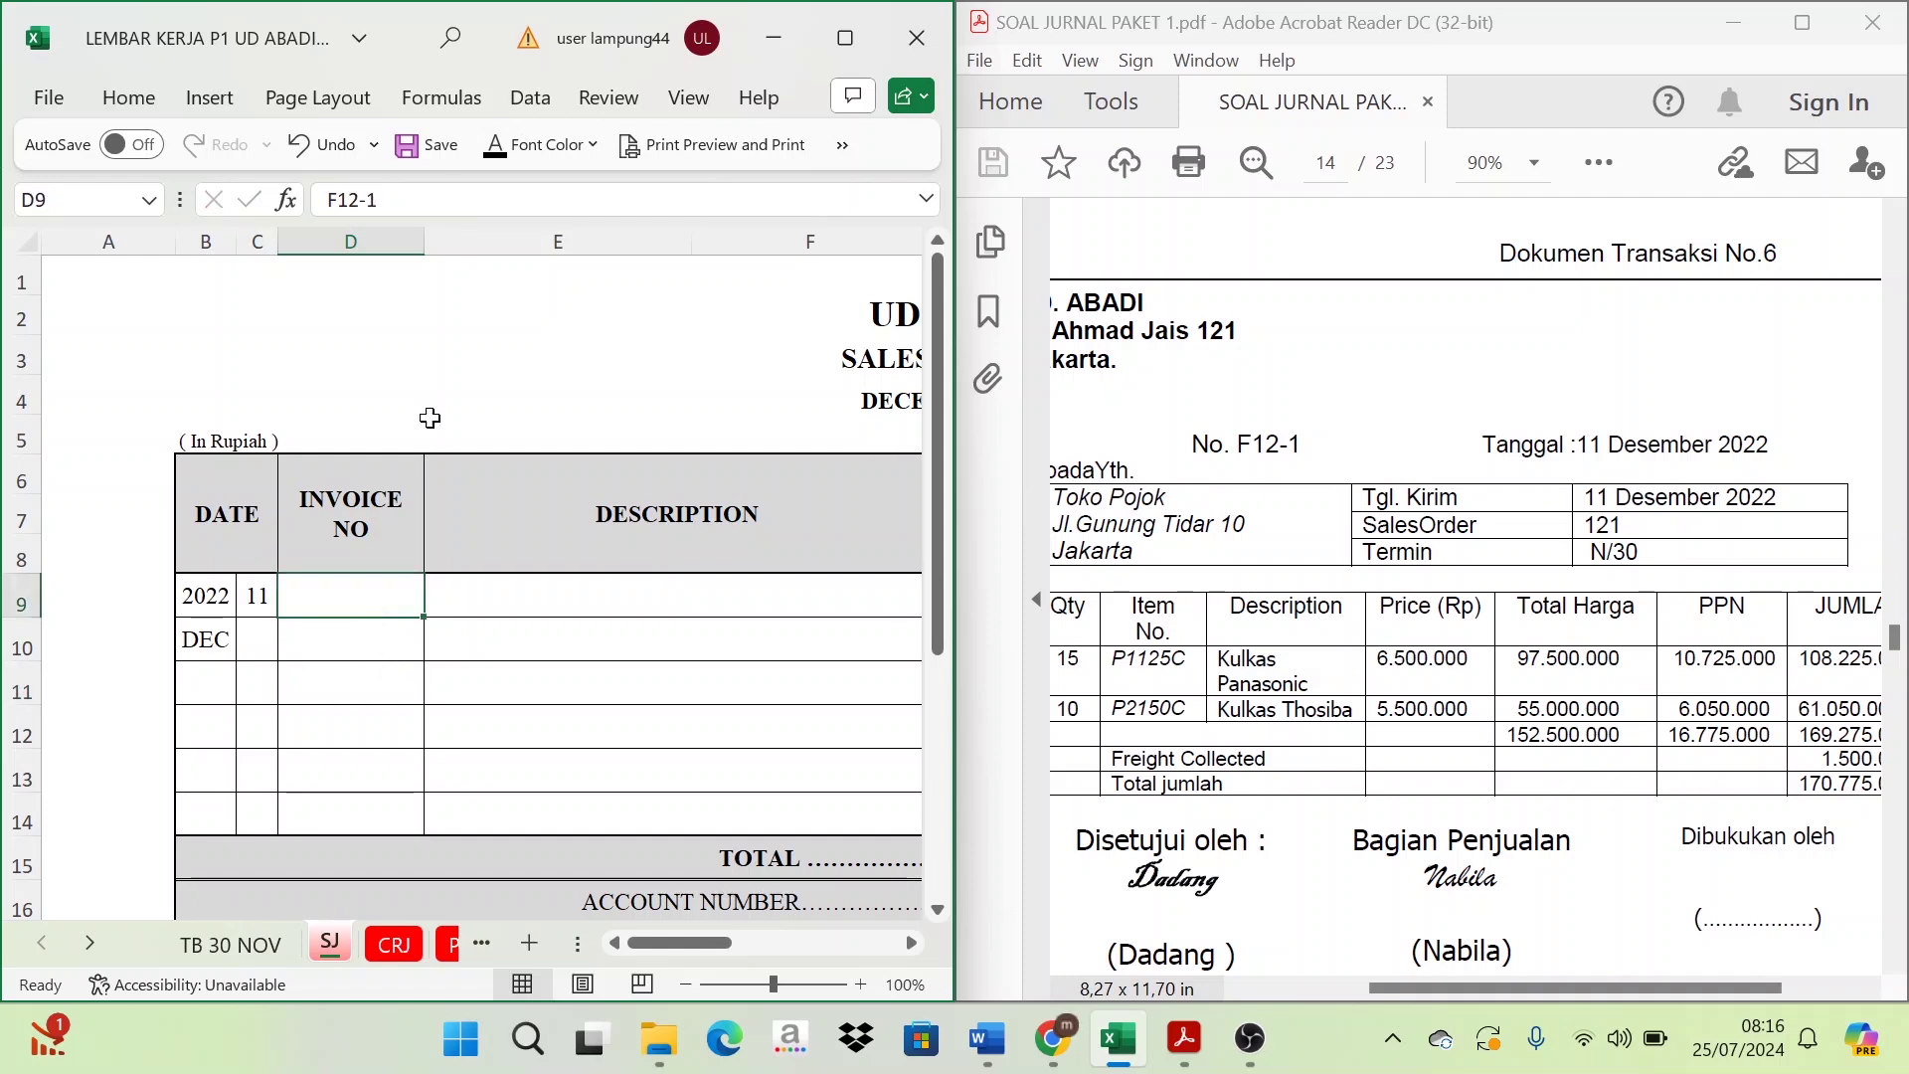
- Check the customer on the invoice and set the description Toko Pojok in row 9 to black font
left_click(628, 599)
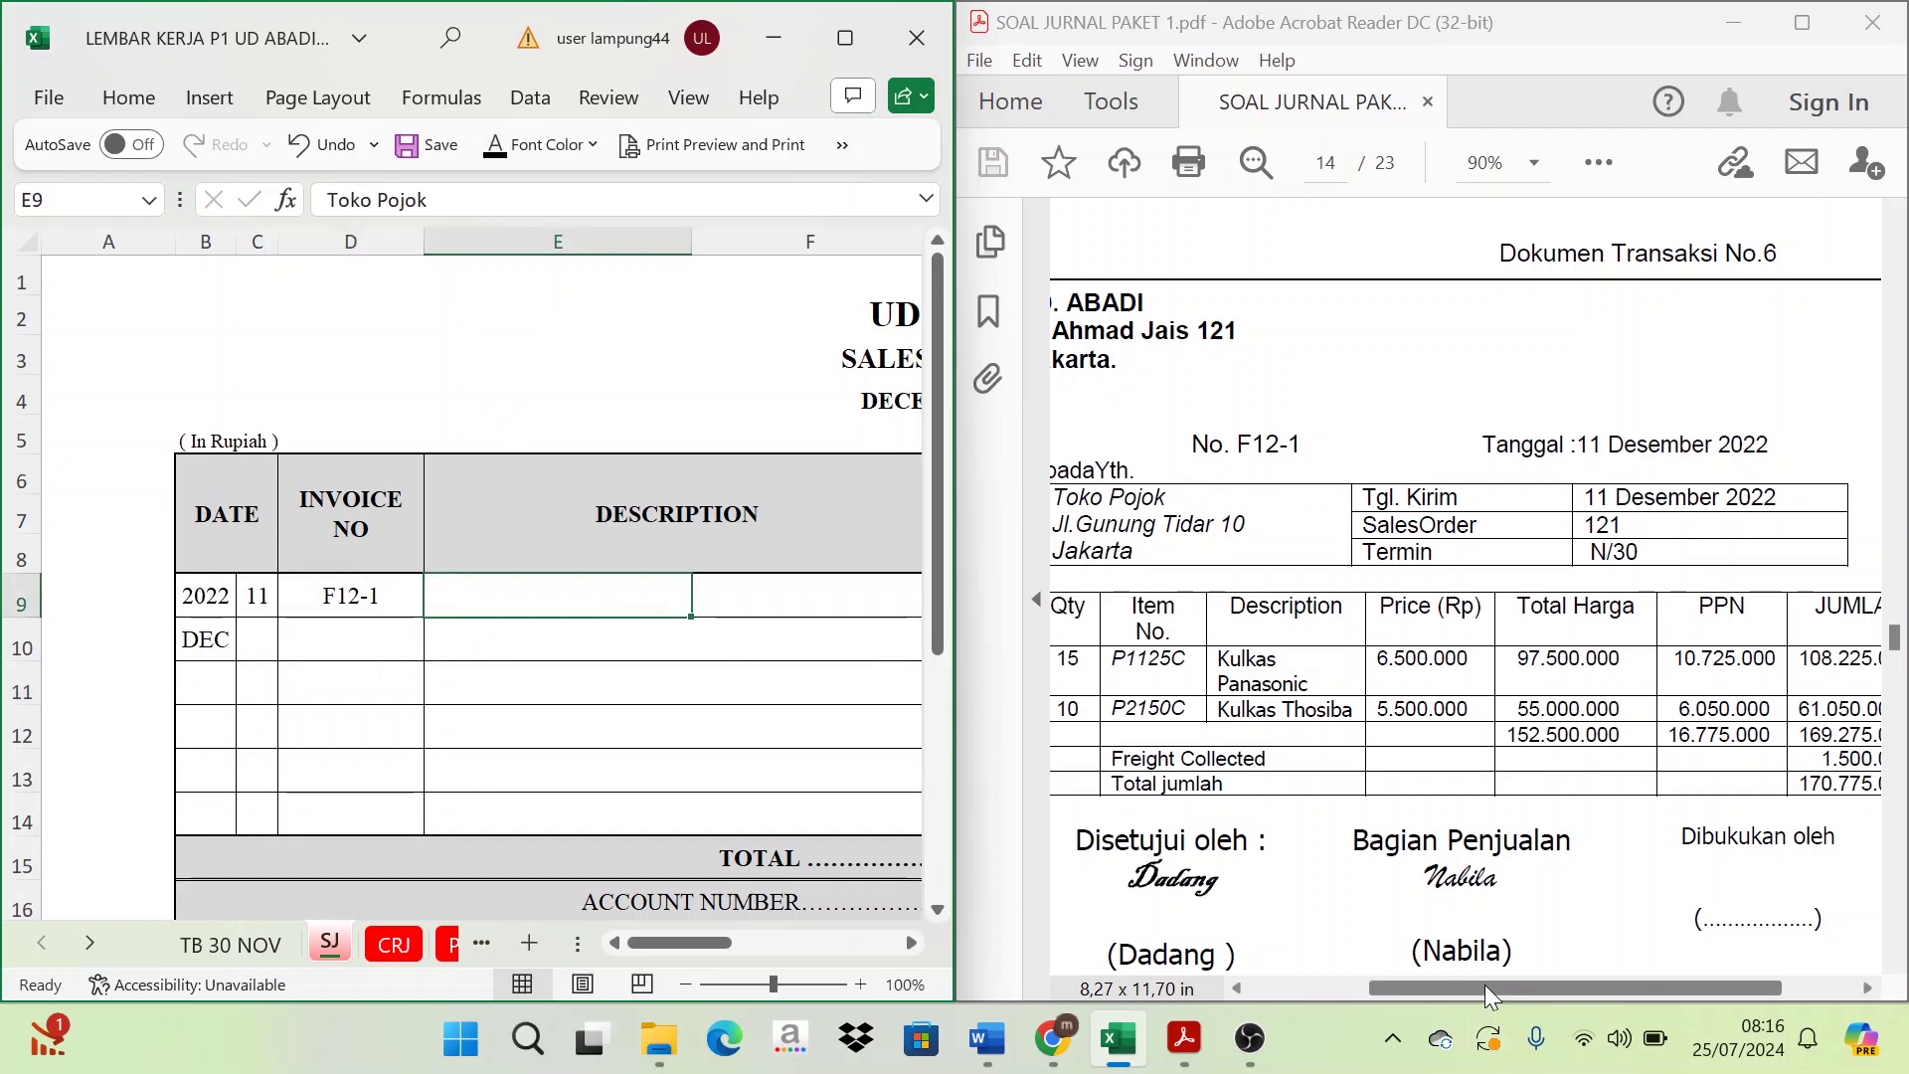
left_click_drag(1492, 990, 1461, 995)
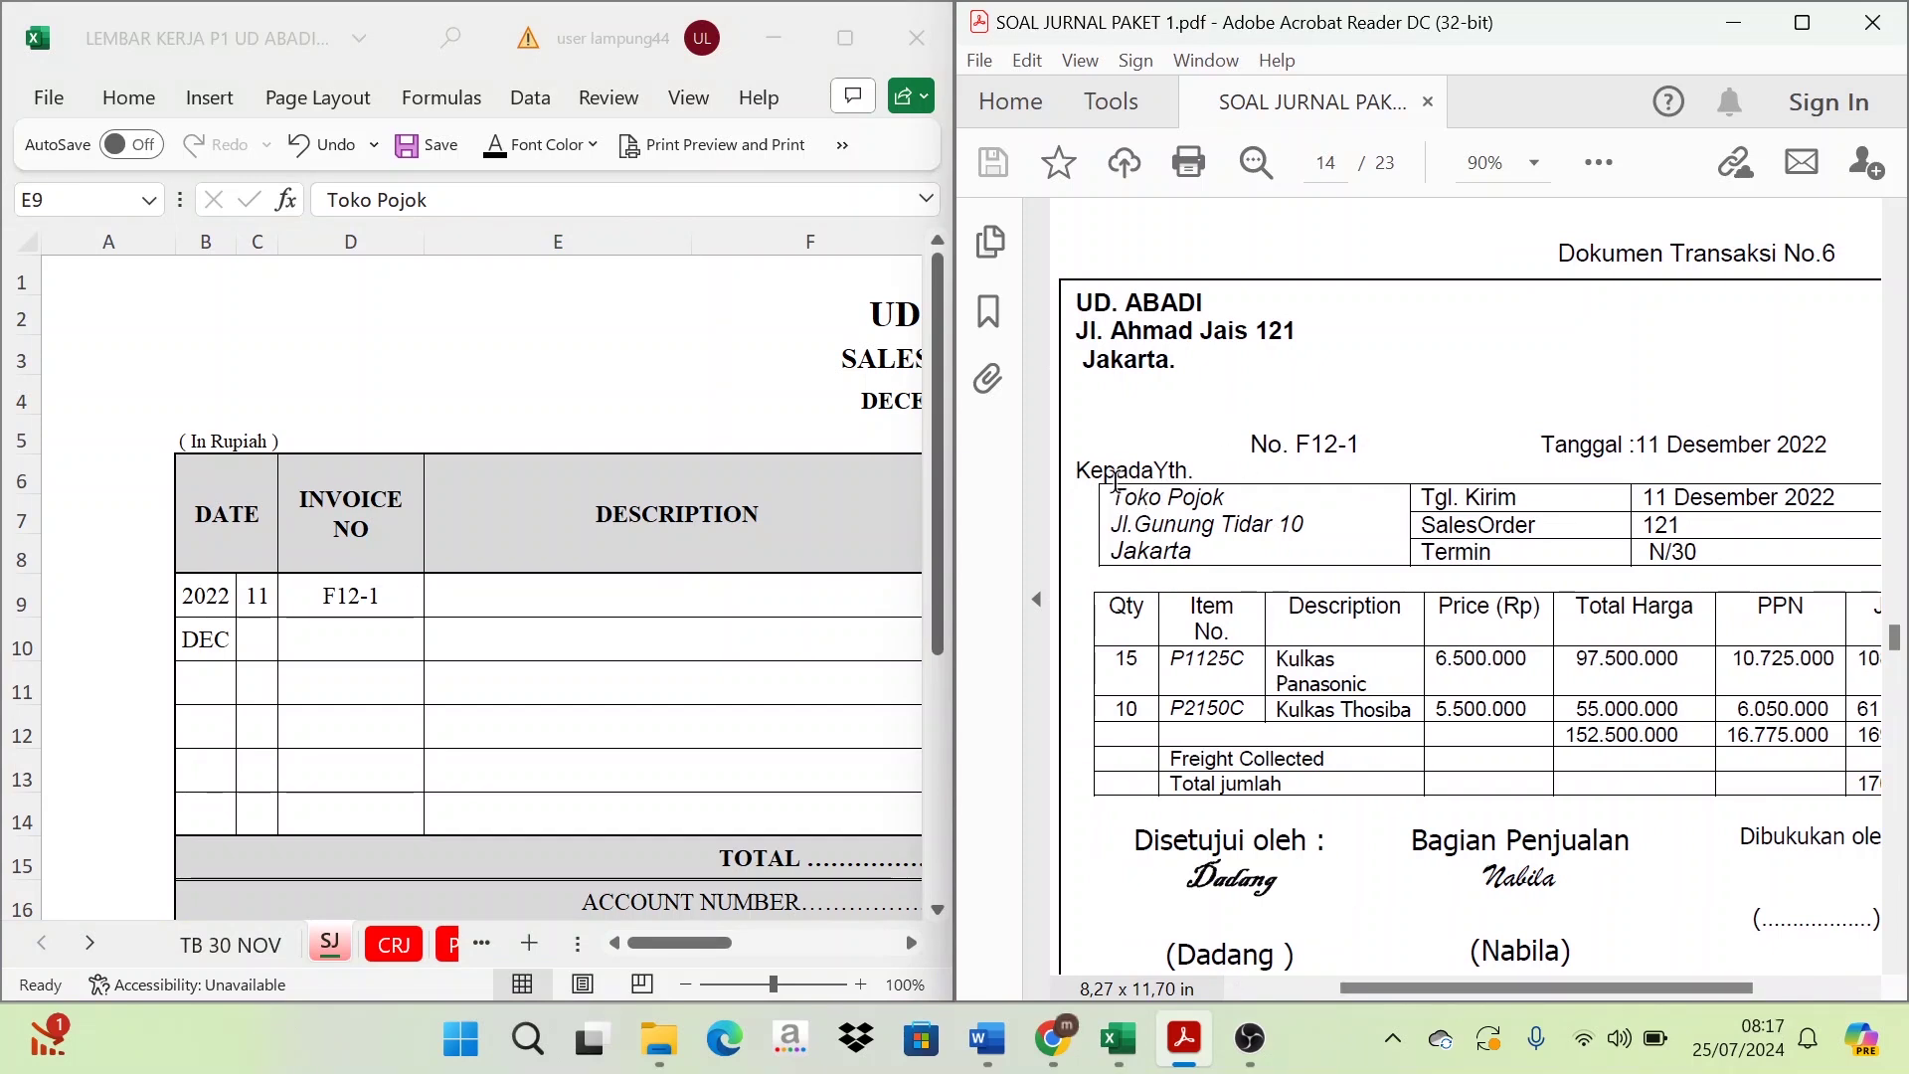
left_click(641, 600)
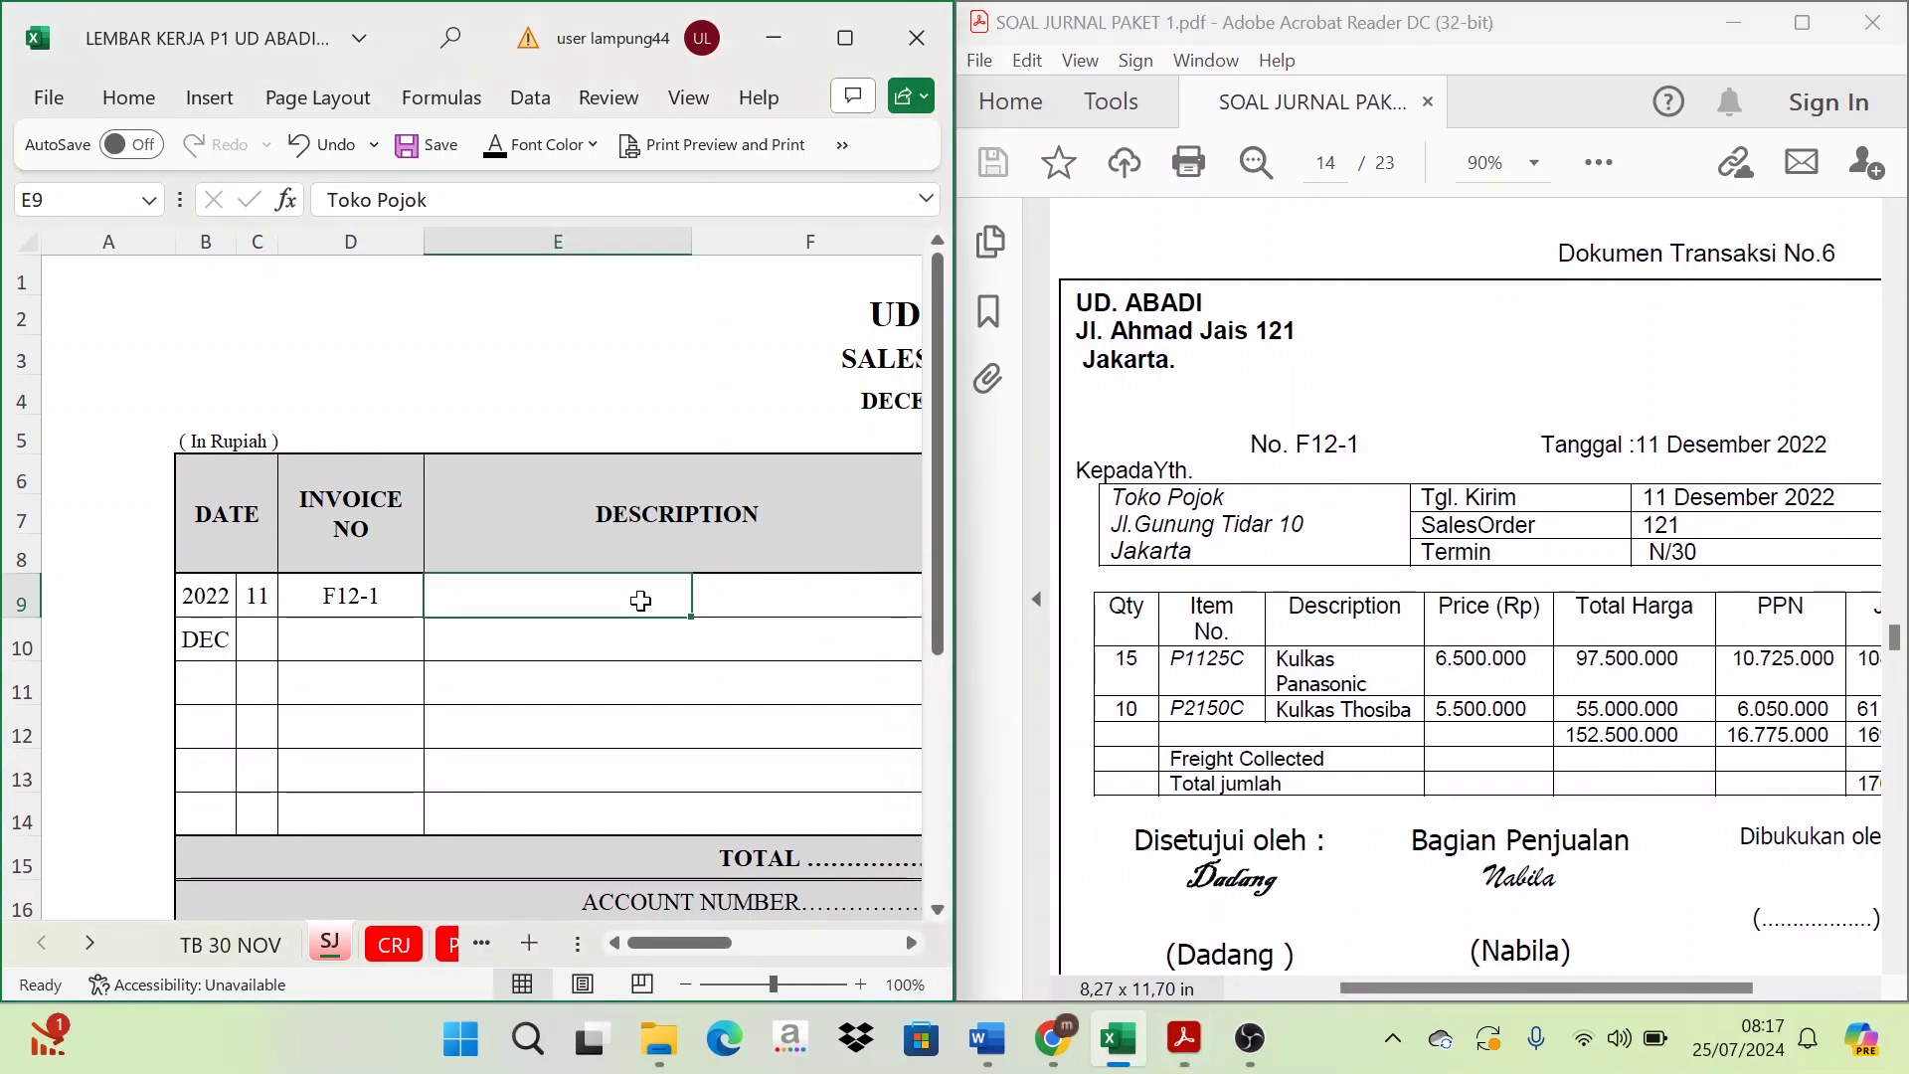
left_click(493, 149)
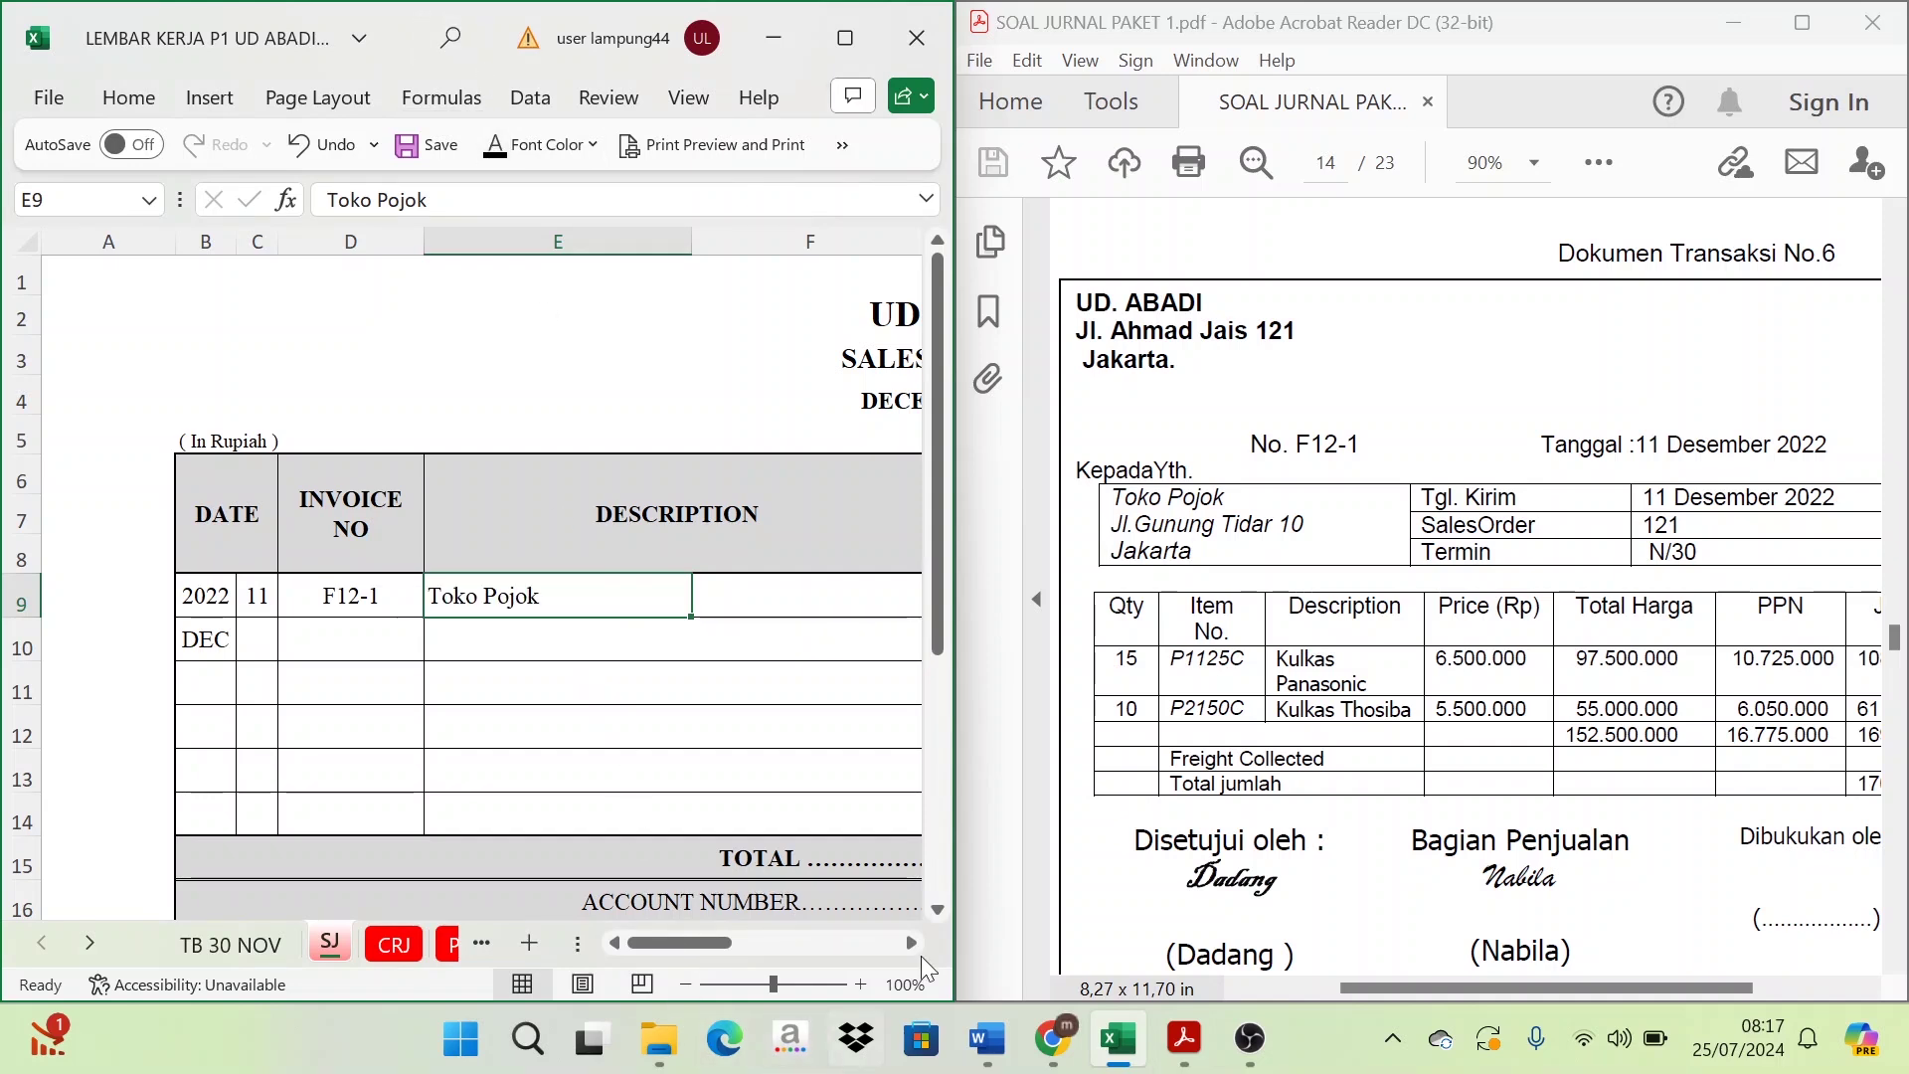
- Examine the journal's credit section and the Sales, PPN Outcome and Freight Collected cells of row 9
left_click(911, 945)
left_click(910, 945)
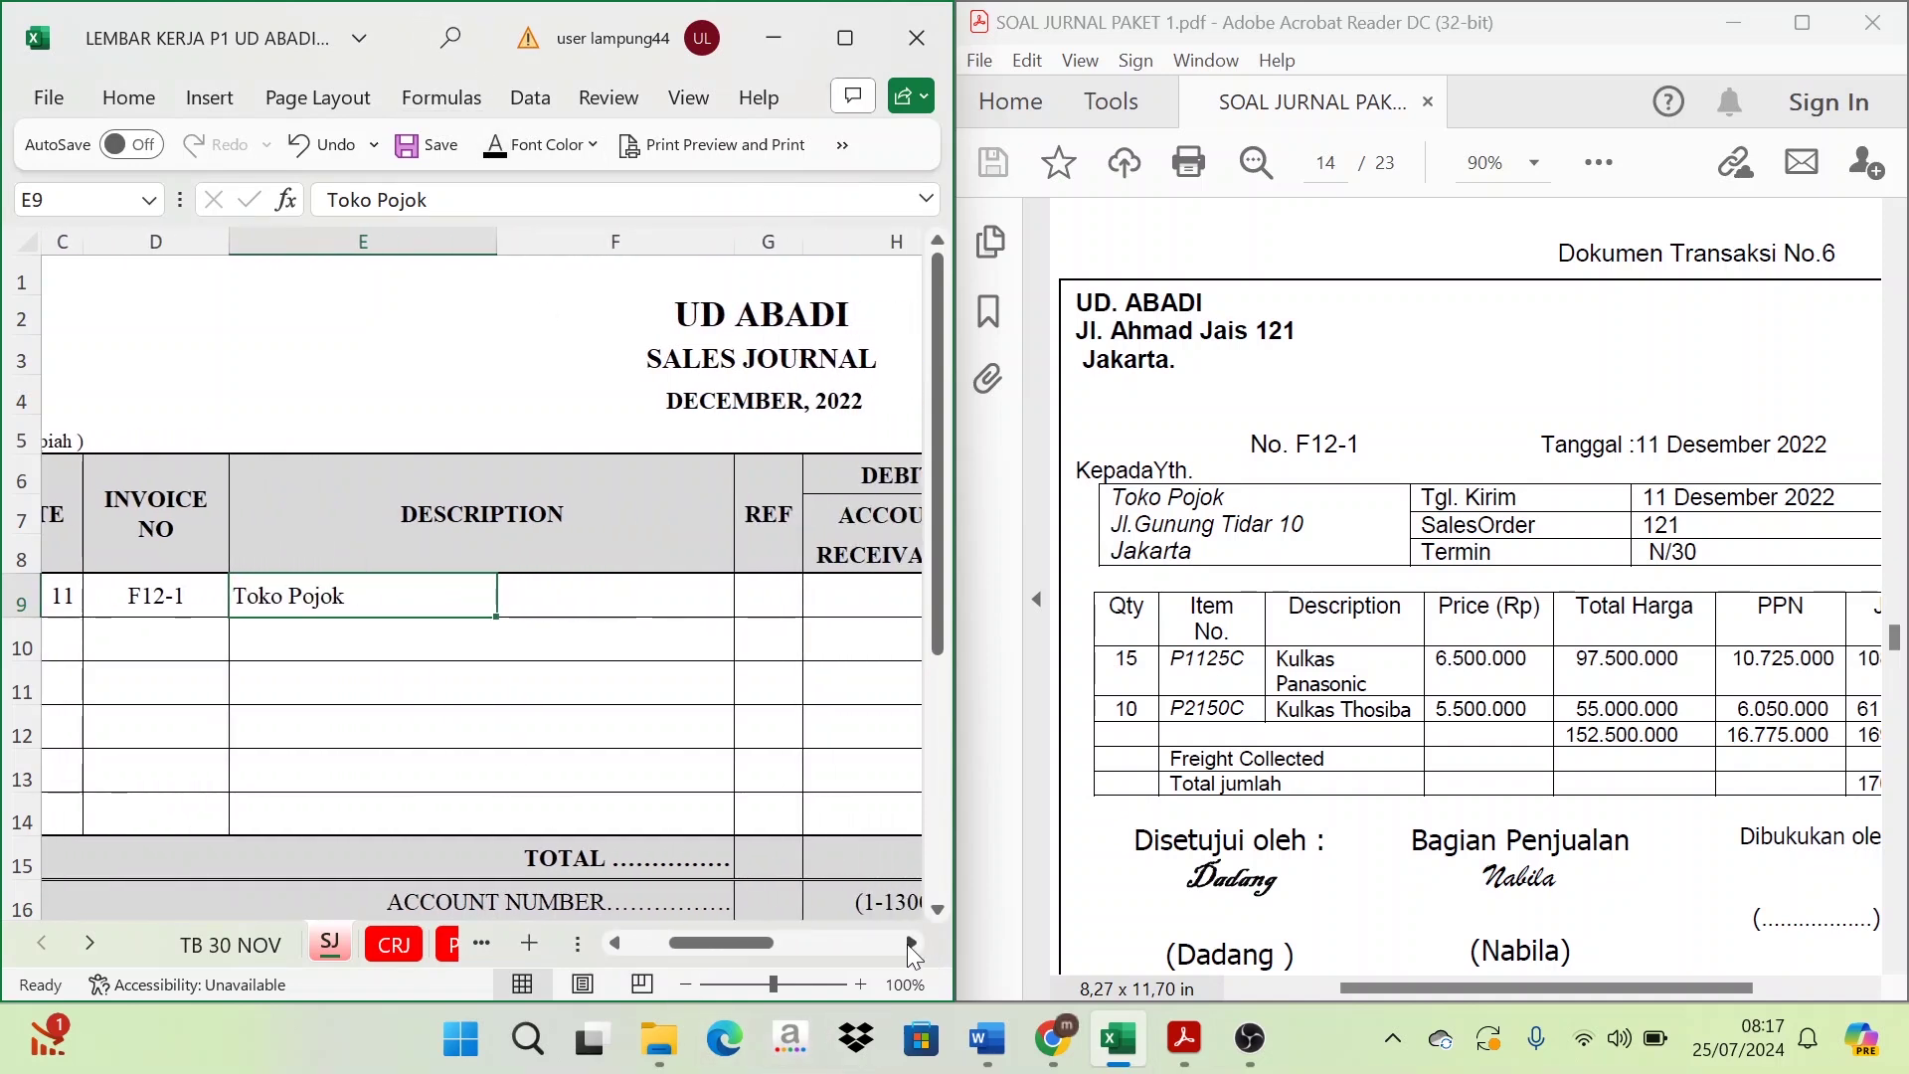
left_click(911, 945)
left_click(911, 945)
left_click(908, 943)
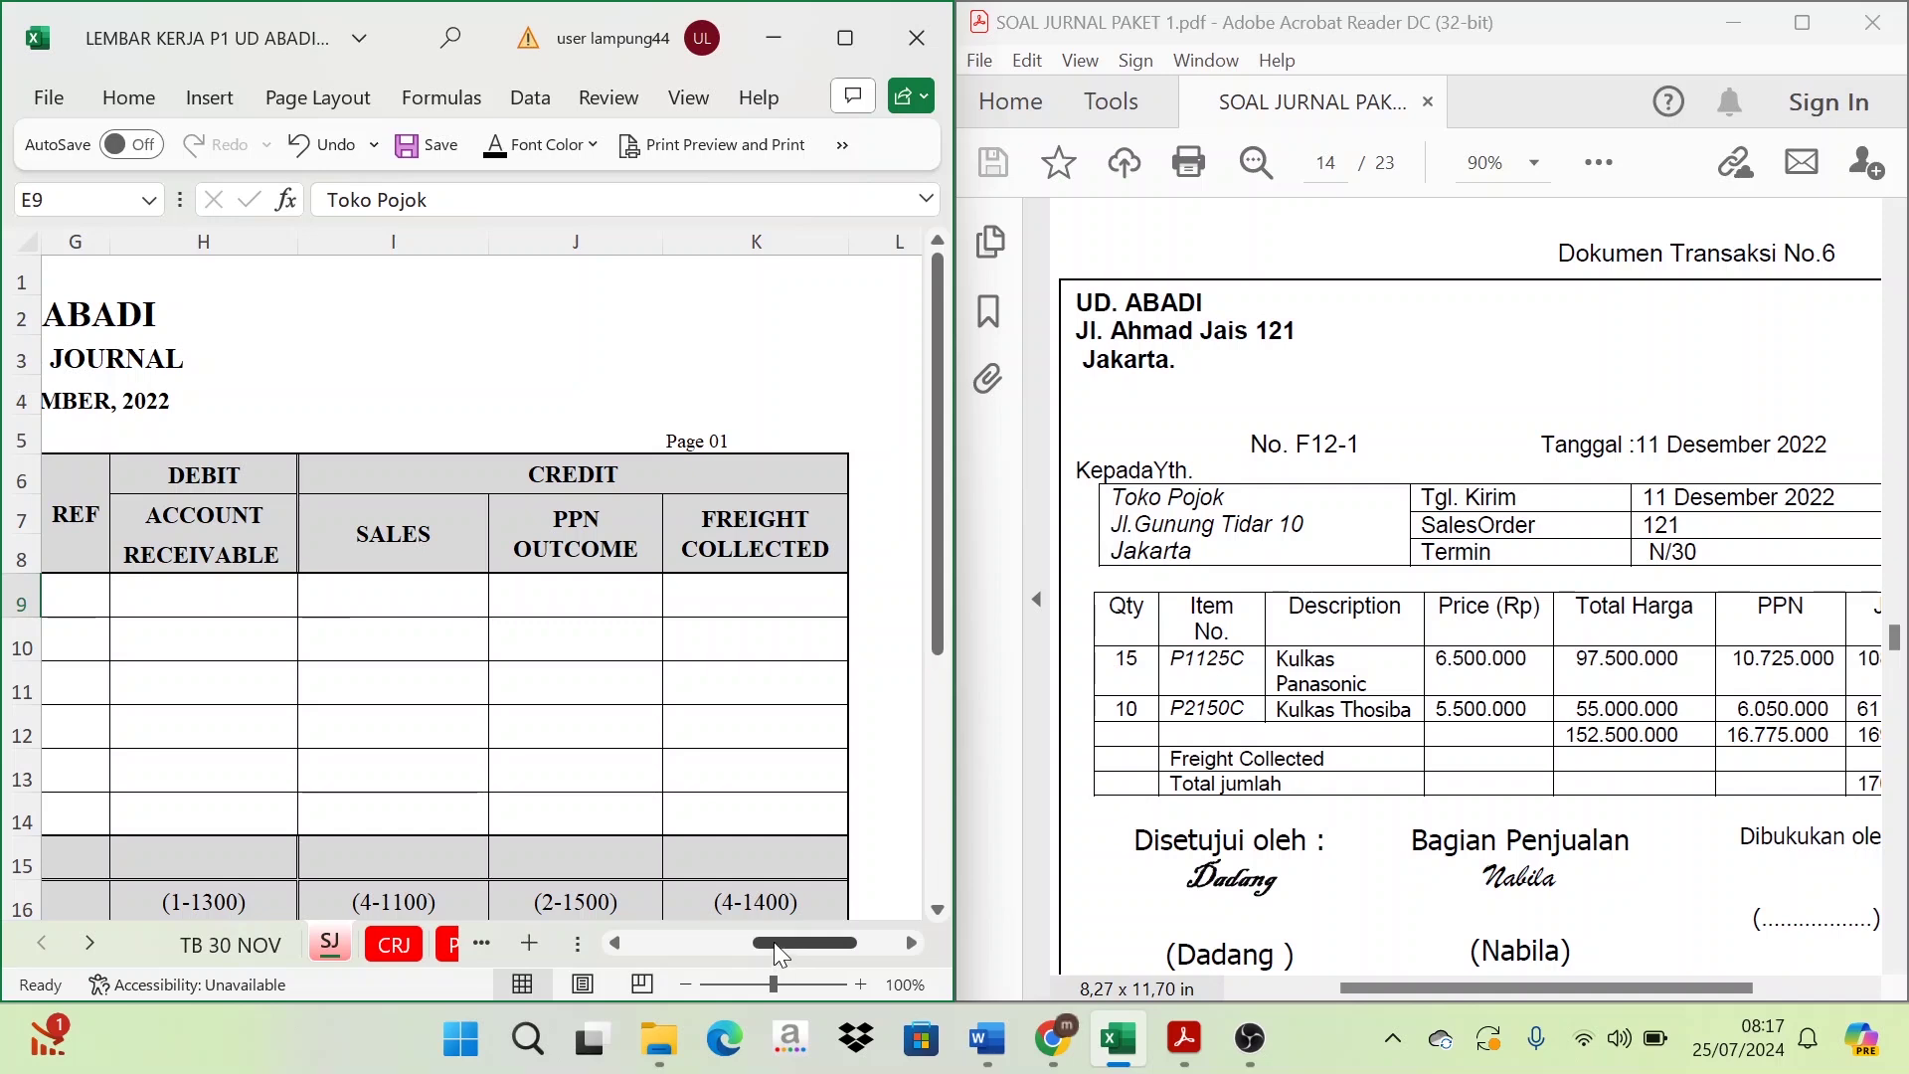
mouse_move(773, 940)
left_mouse_down()
mouse_move(759, 950)
mouse_move(782, 949)
left_mouse_up()
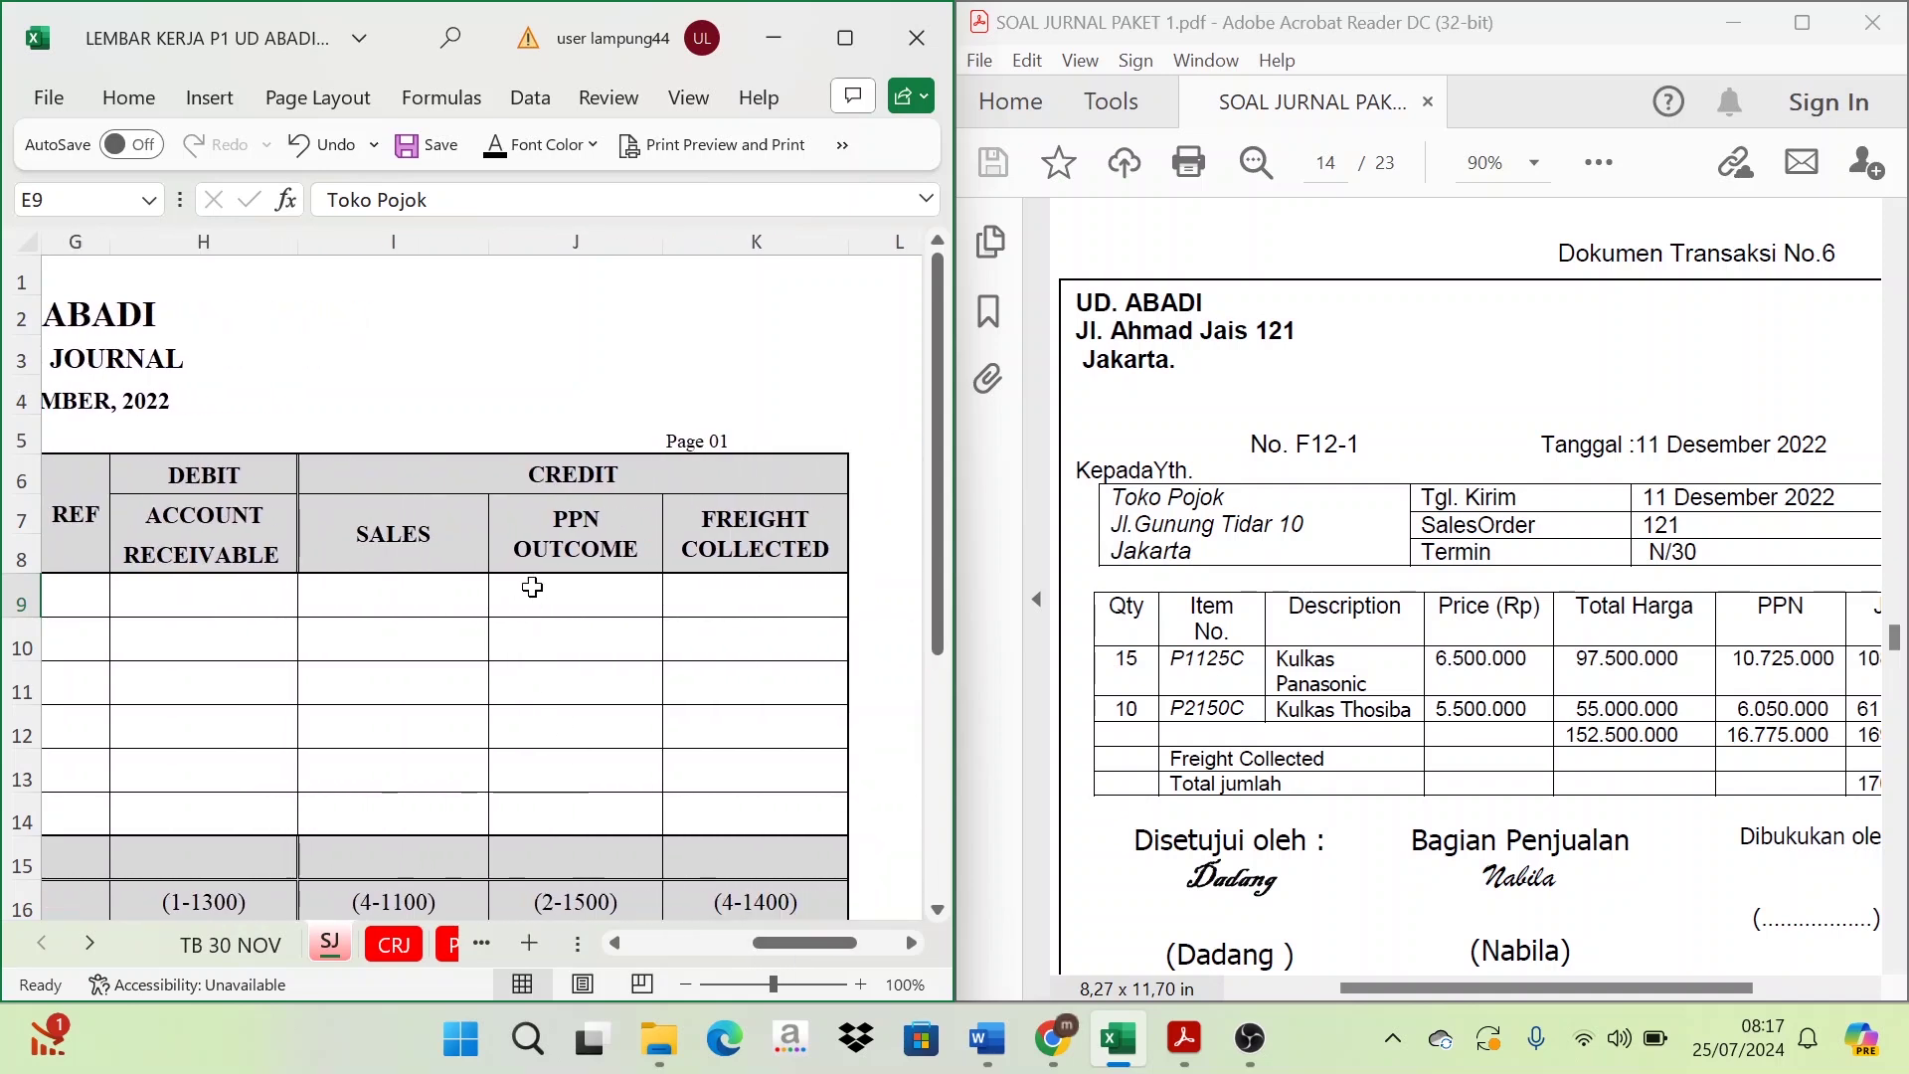
left_click(547, 448)
left_click(542, 512)
left_click(438, 489)
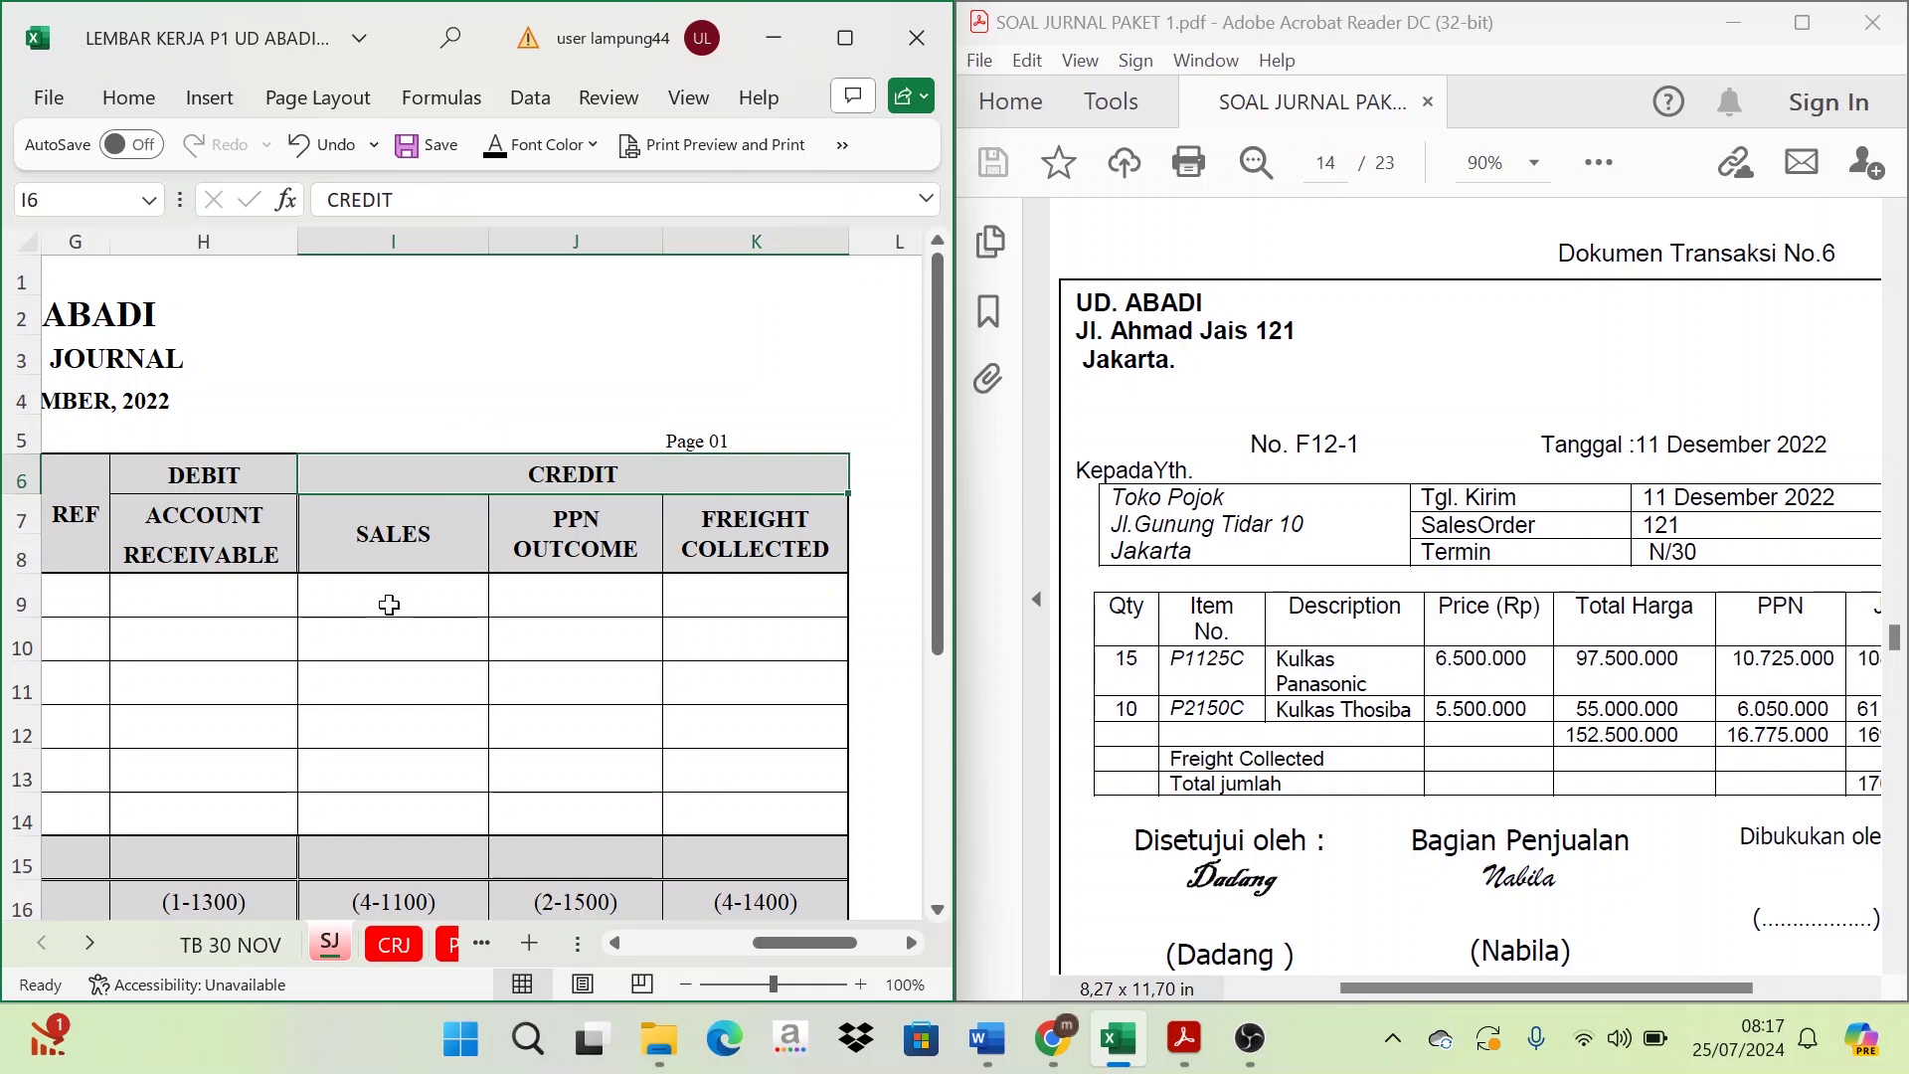
left_click(381, 597)
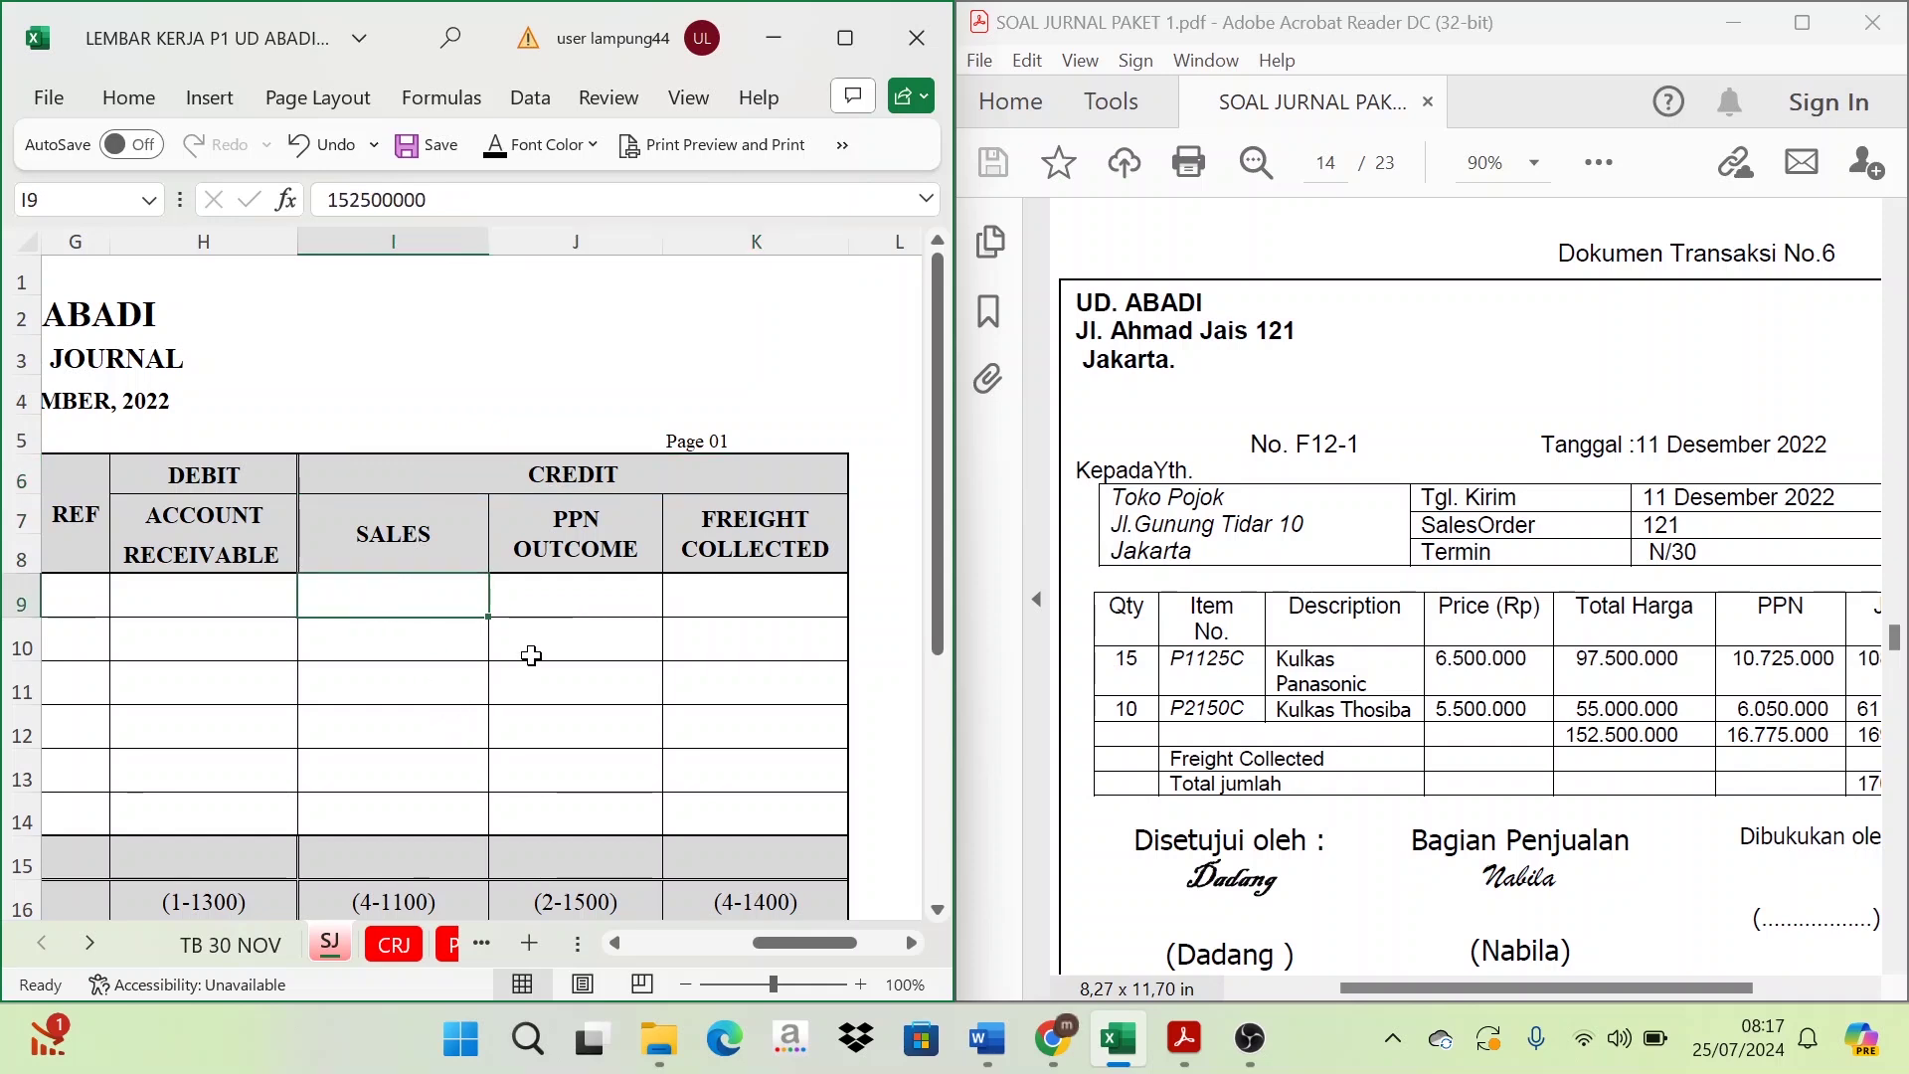
left_click(573, 608)
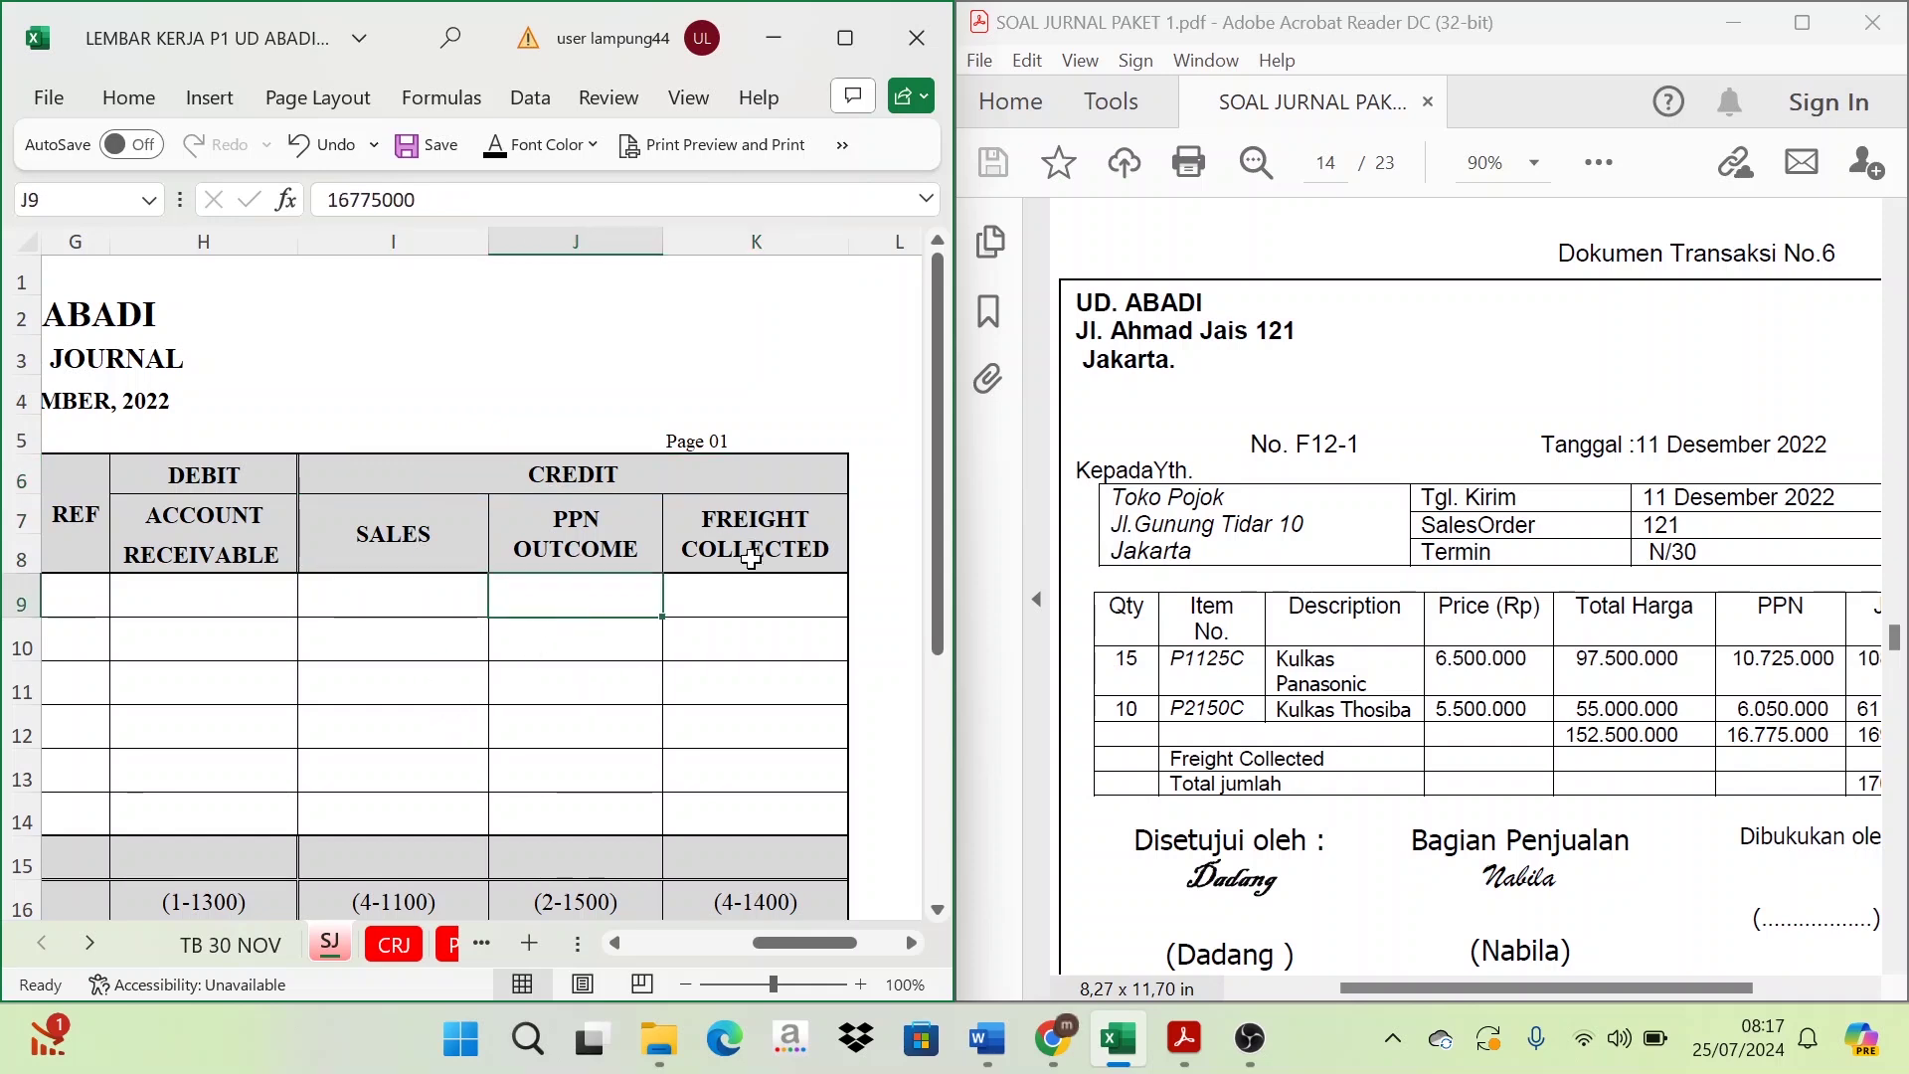
left_click(773, 602)
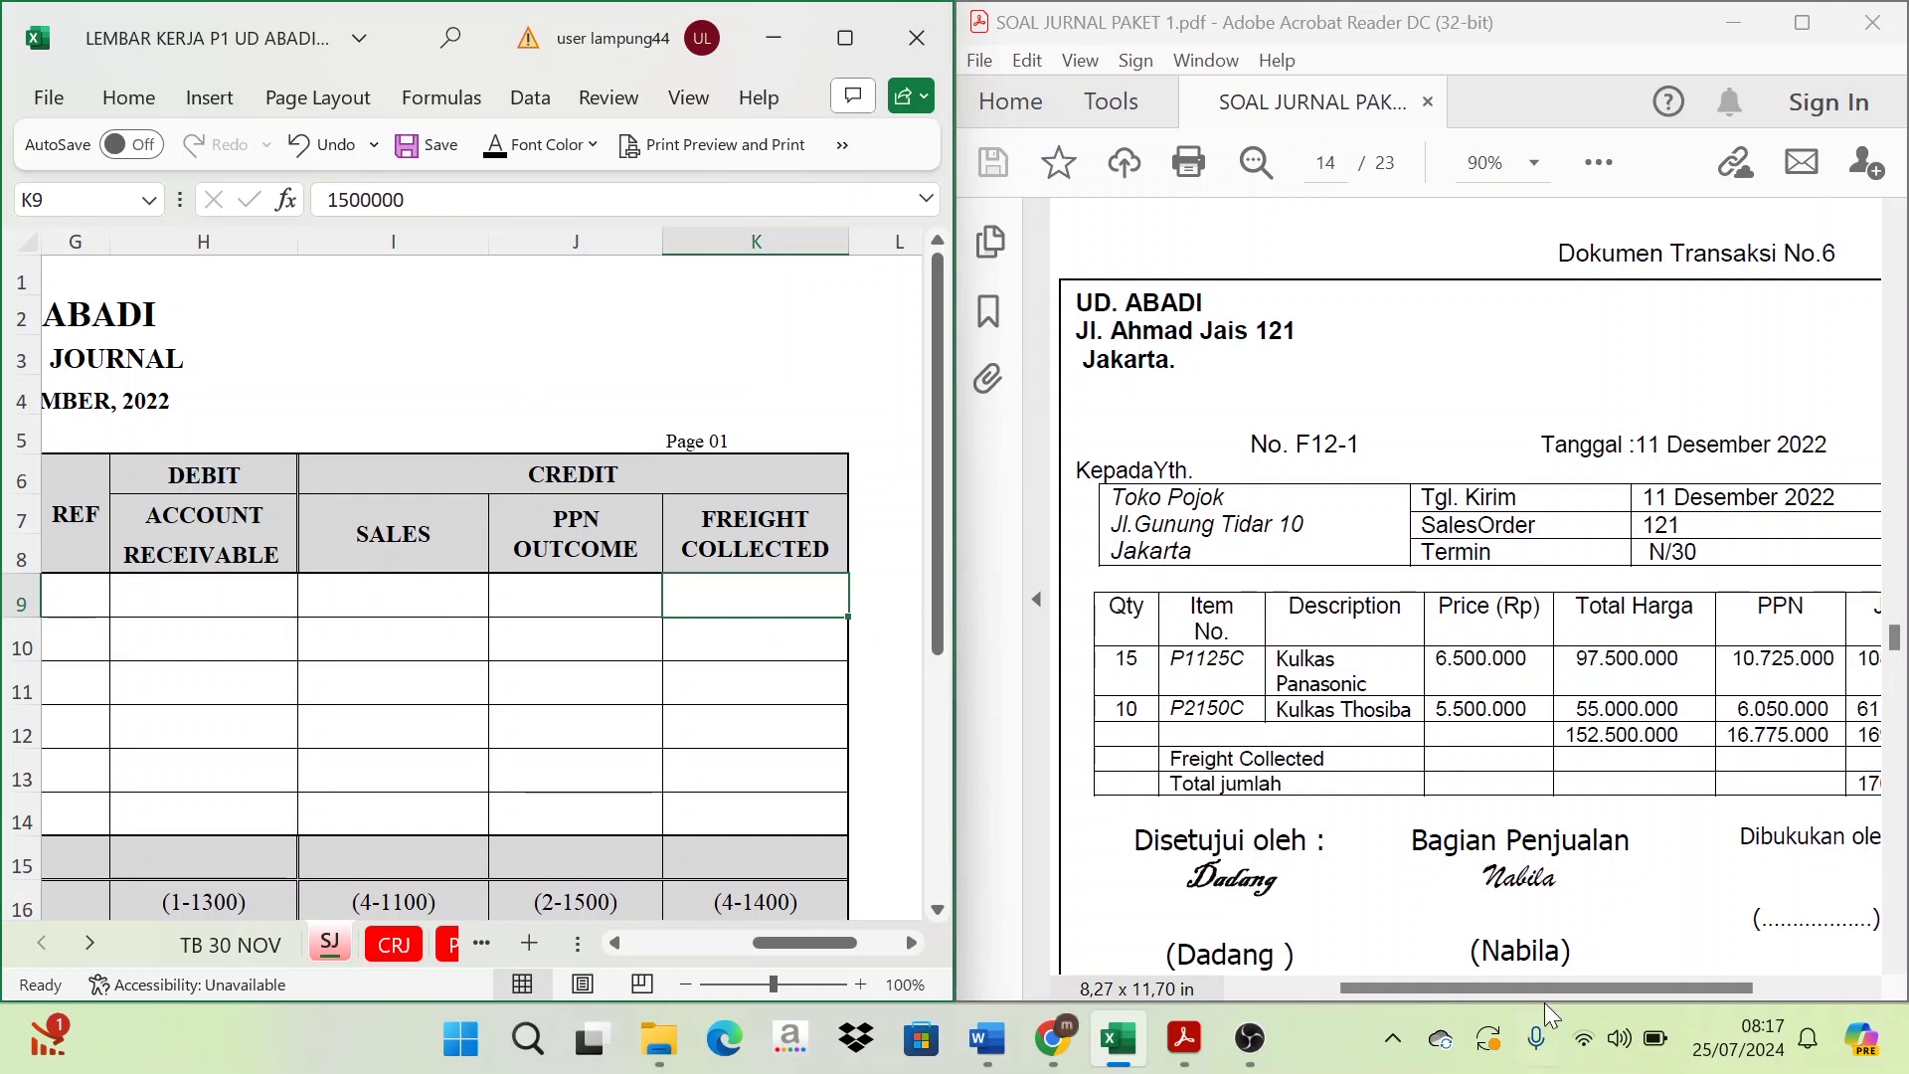
- Read the invoice's Total Harga column, comparing the quantity, unit price and total of the Kulkas Panasonic line
left_click_drag(1583, 989, 1627, 986)
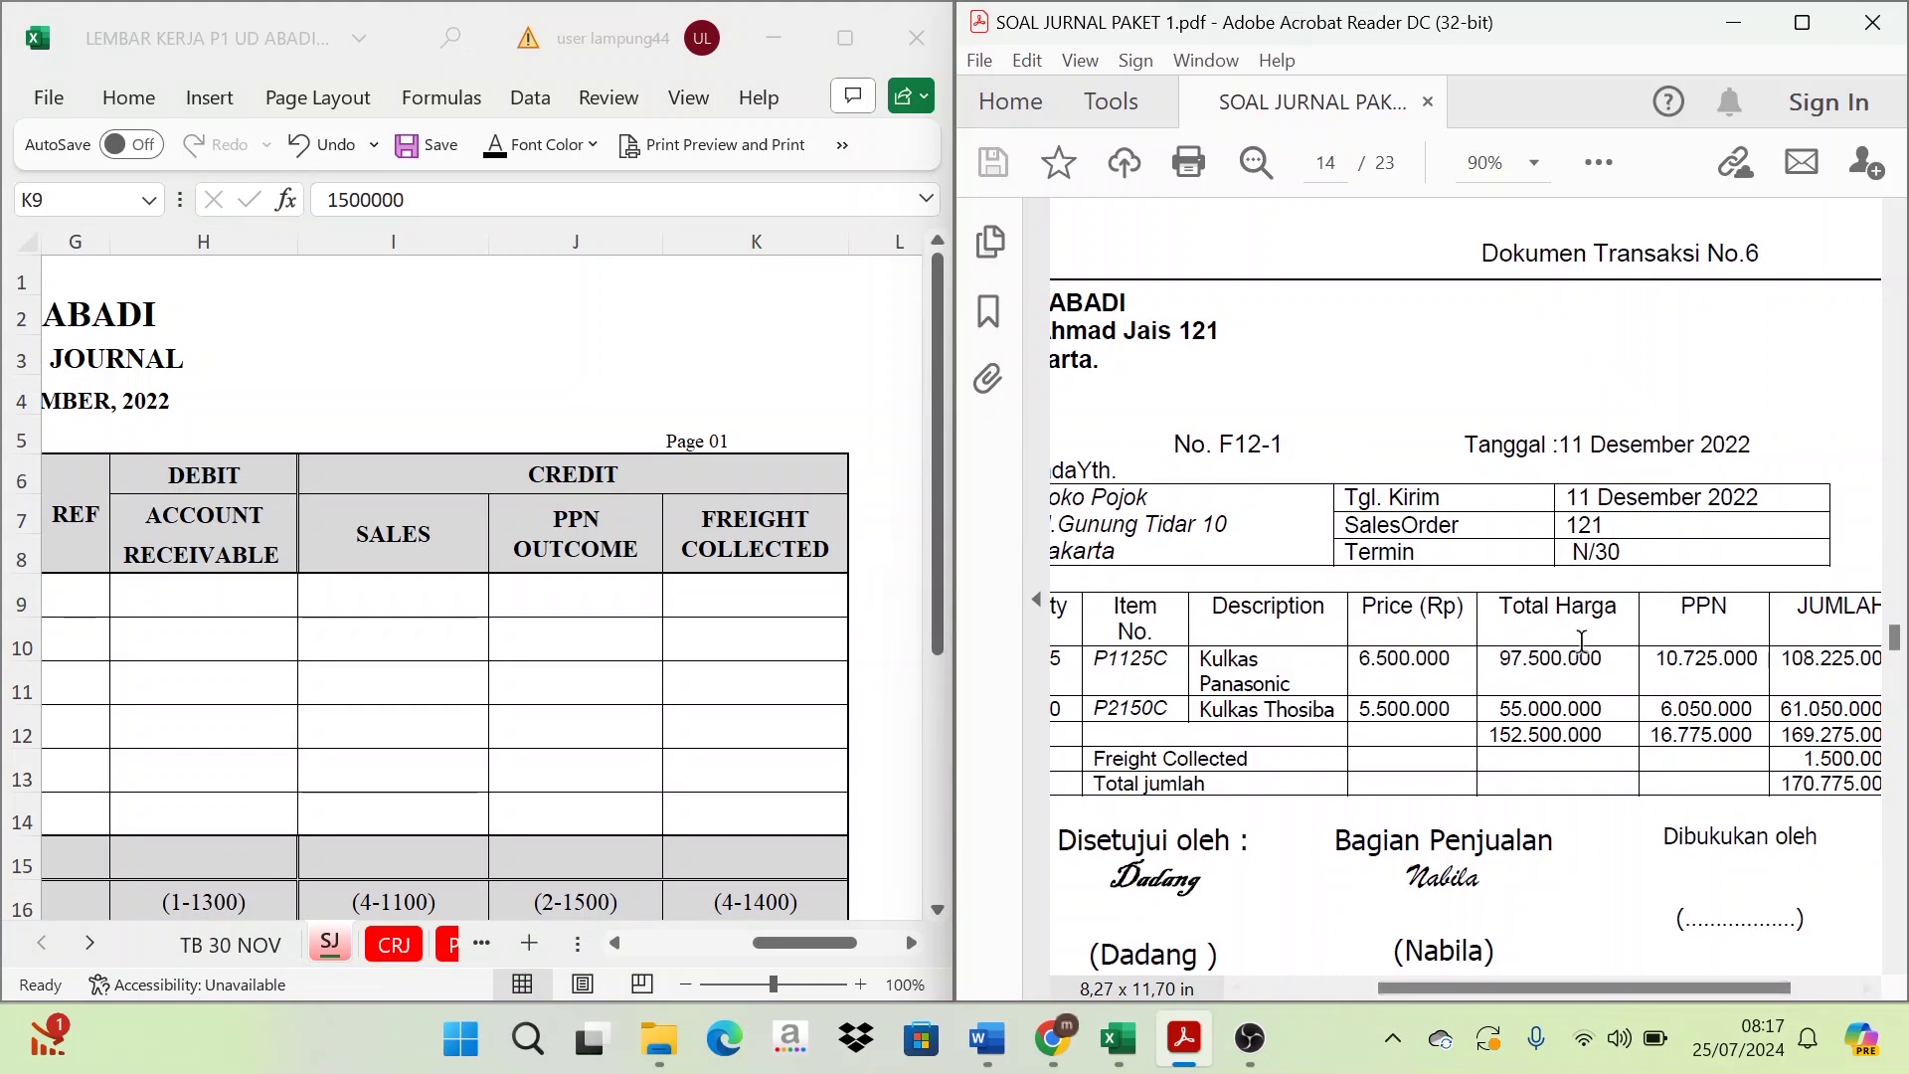
left_click_drag(1500, 606, 1617, 609)
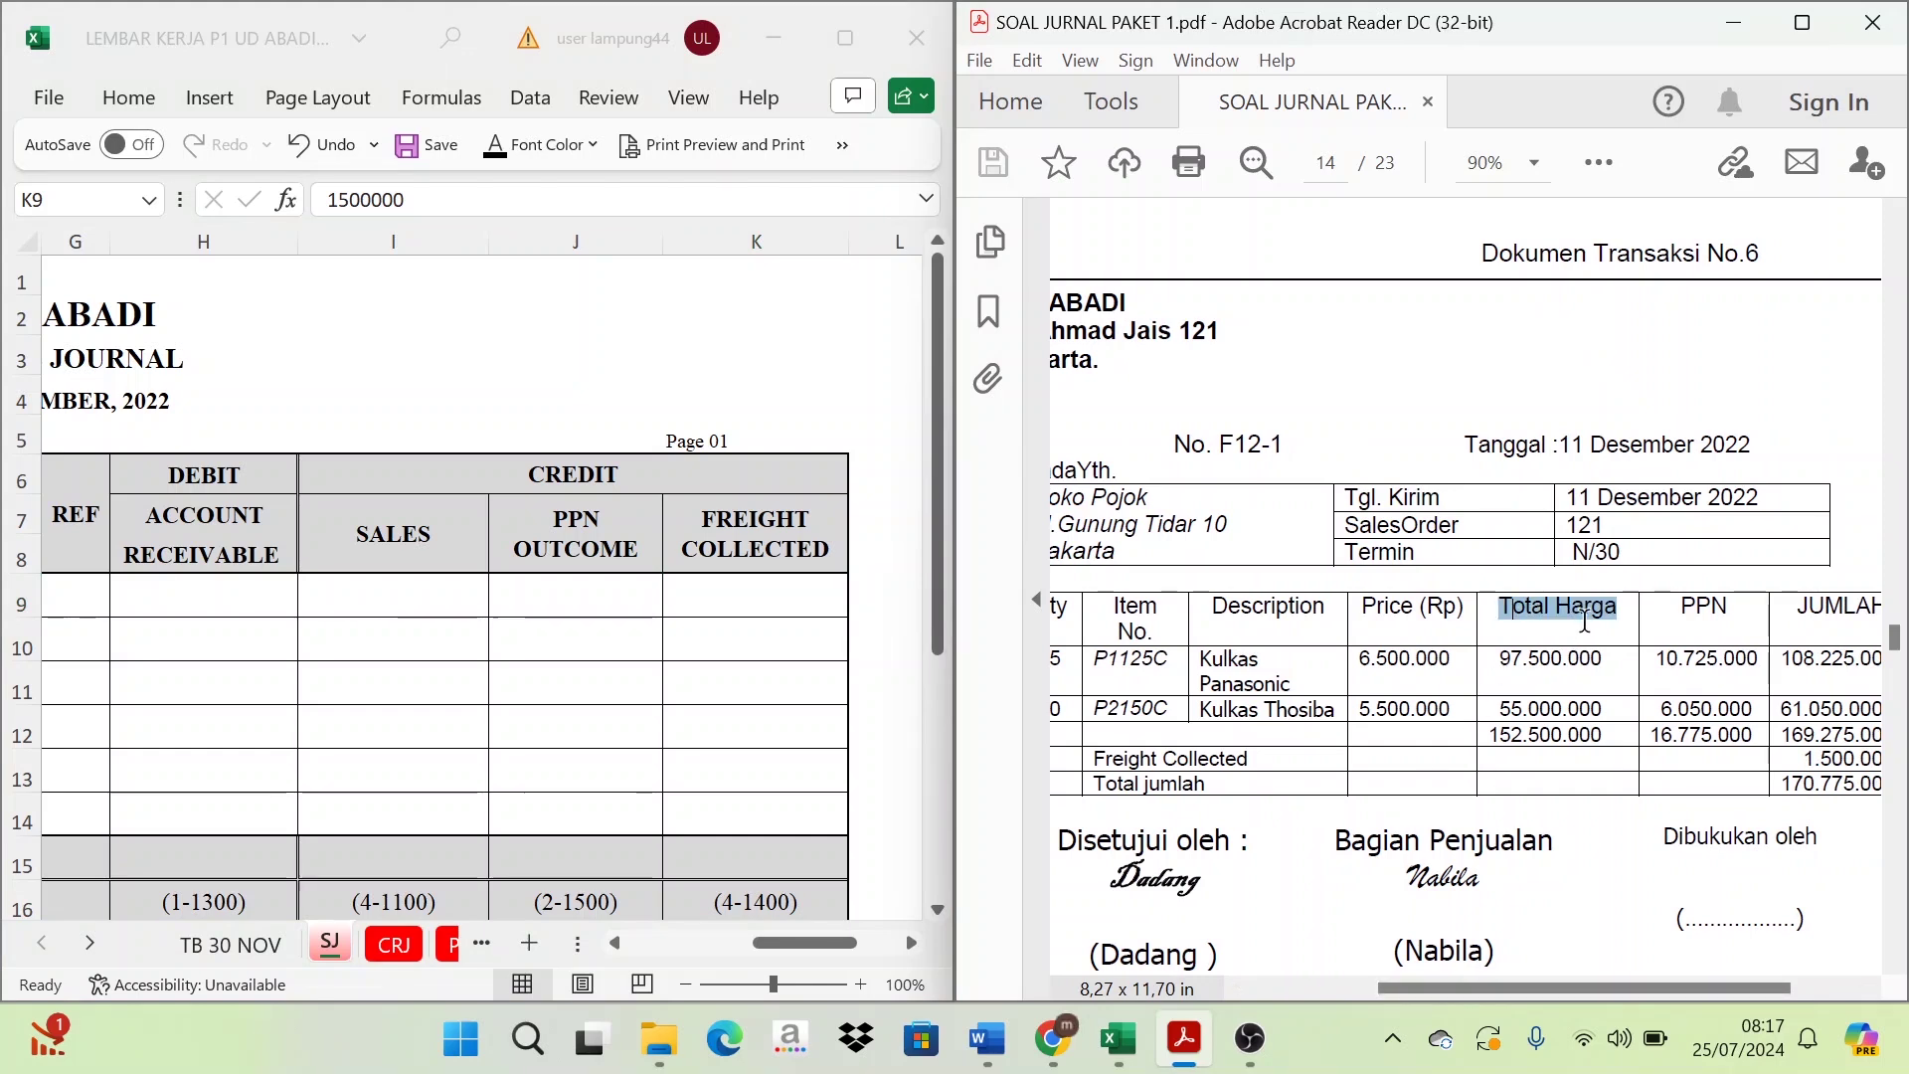
left_click(1556, 664)
left_click_drag(1498, 660, 1570, 664)
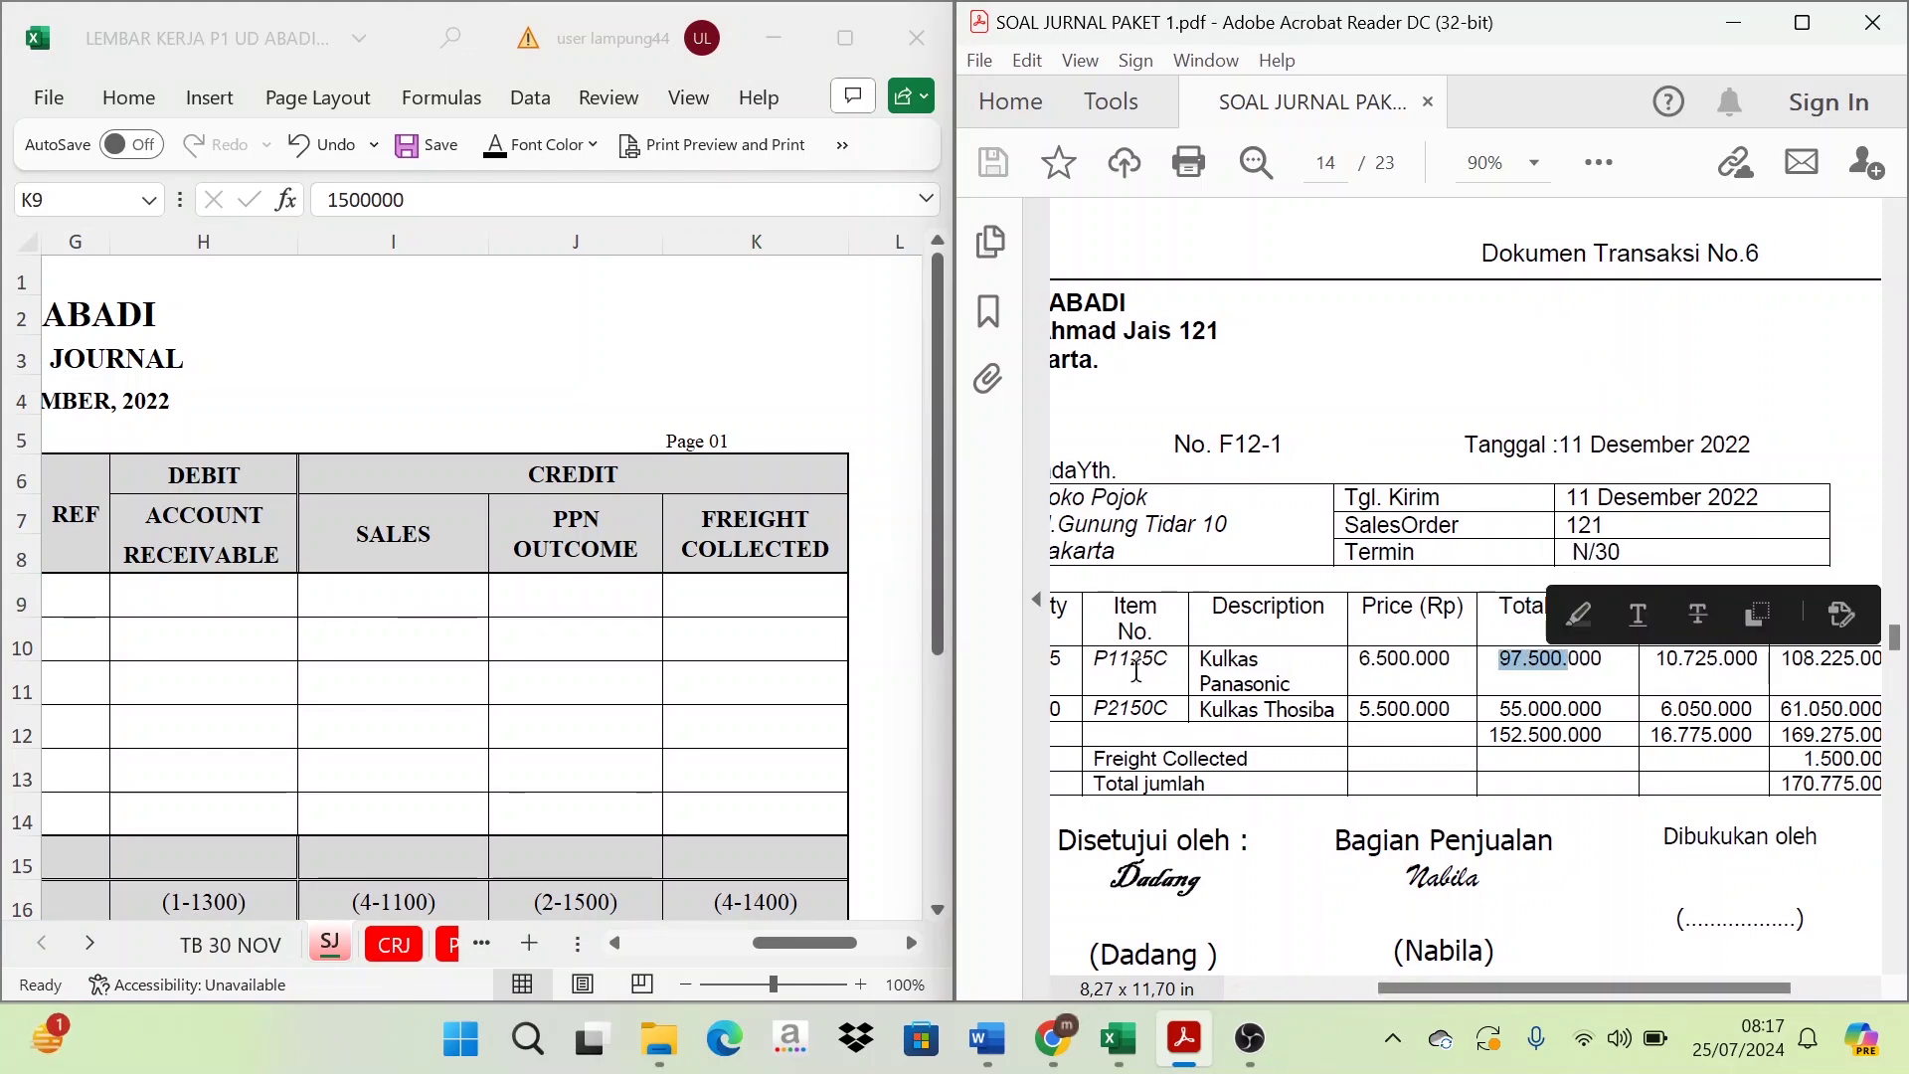
left_click(1094, 691)
left_click_drag(1523, 988, 1494, 1004)
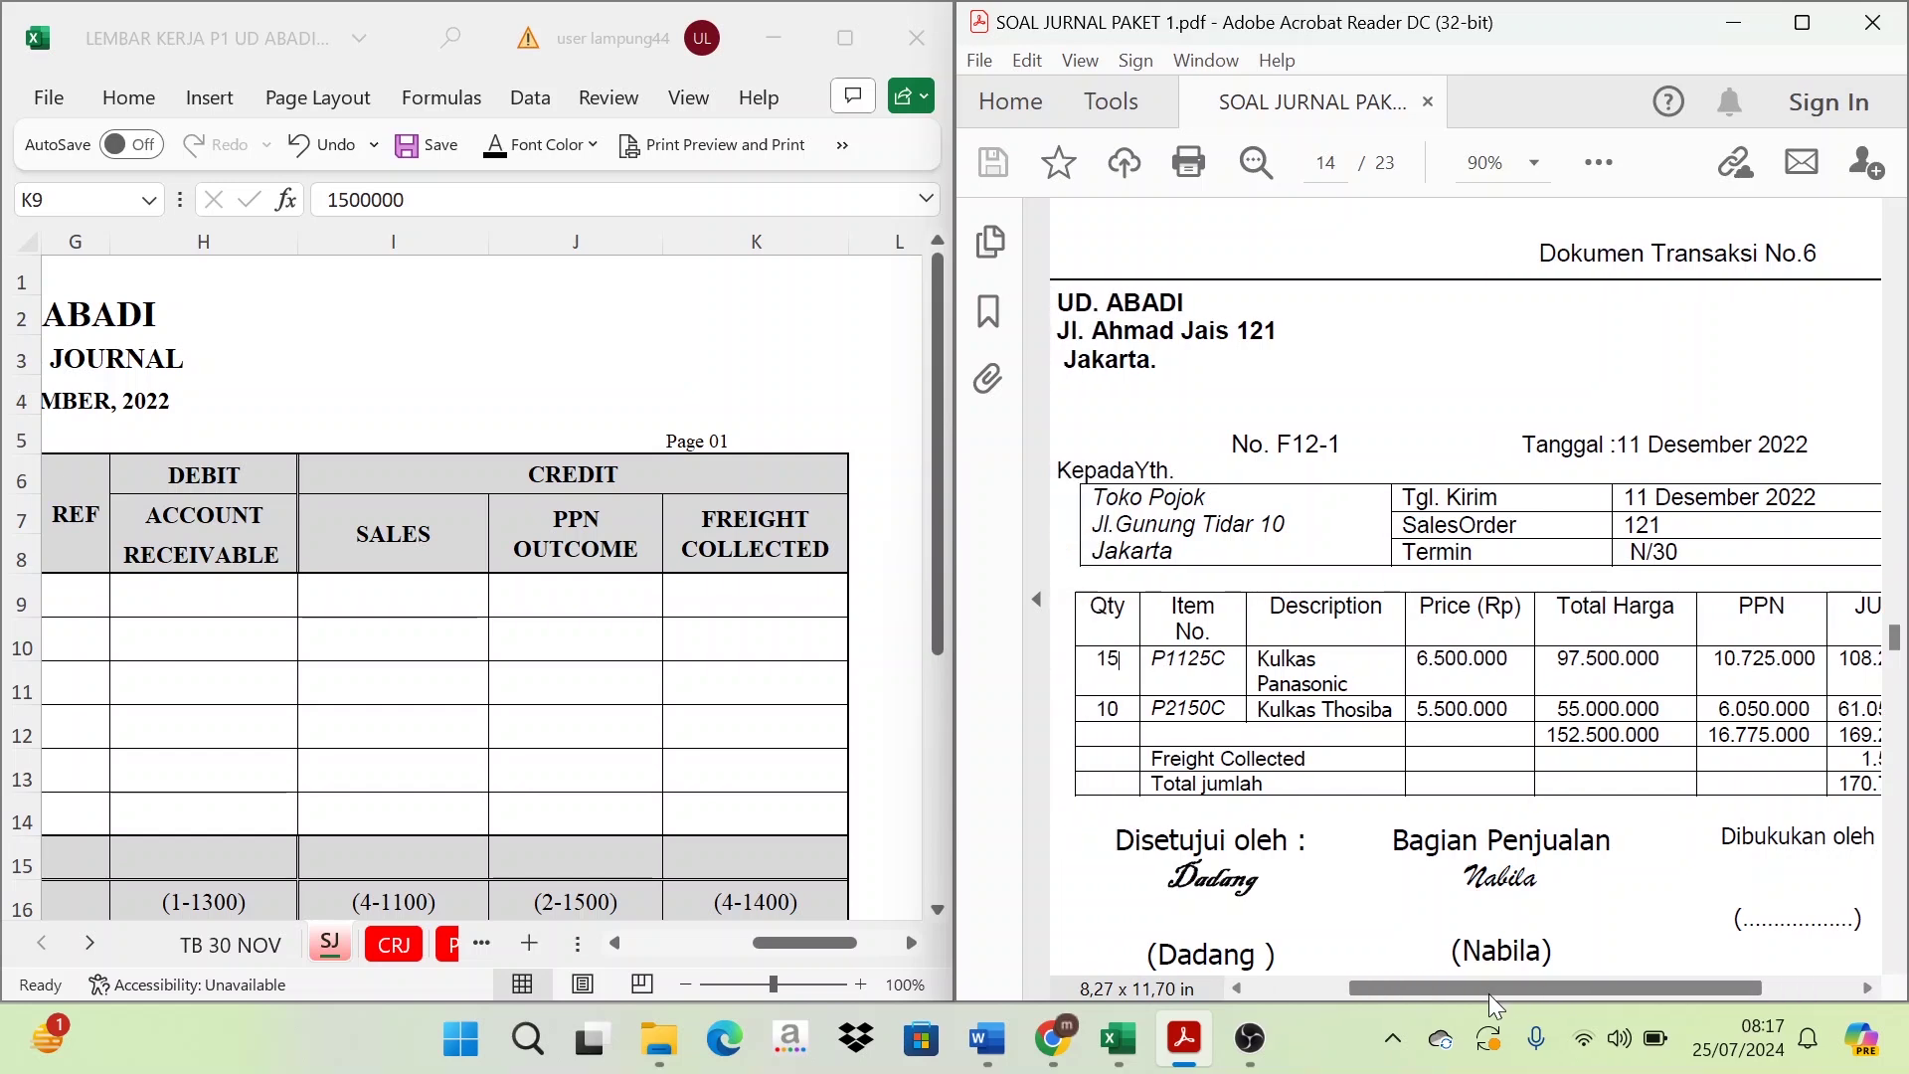
double_click(1491, 660)
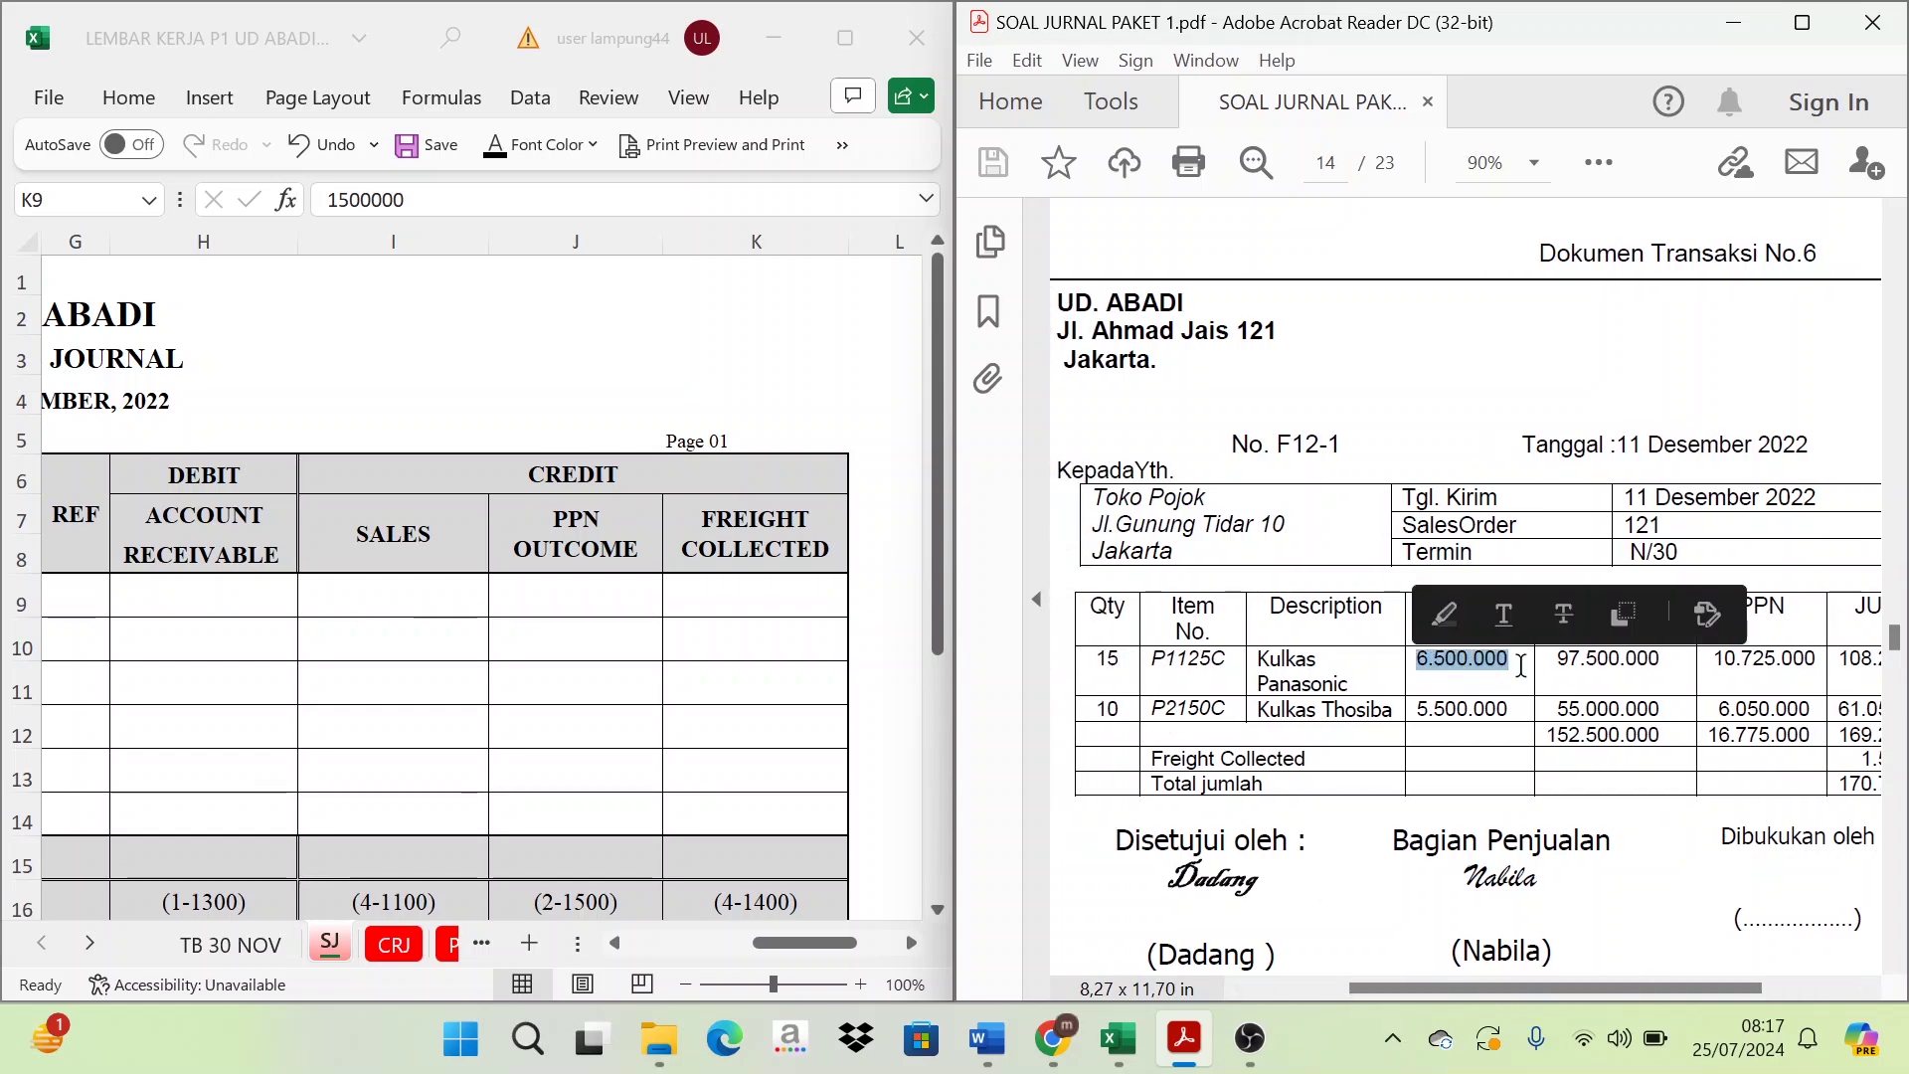
left_click(1586, 659)
left_click_drag(1673, 659, 1551, 659)
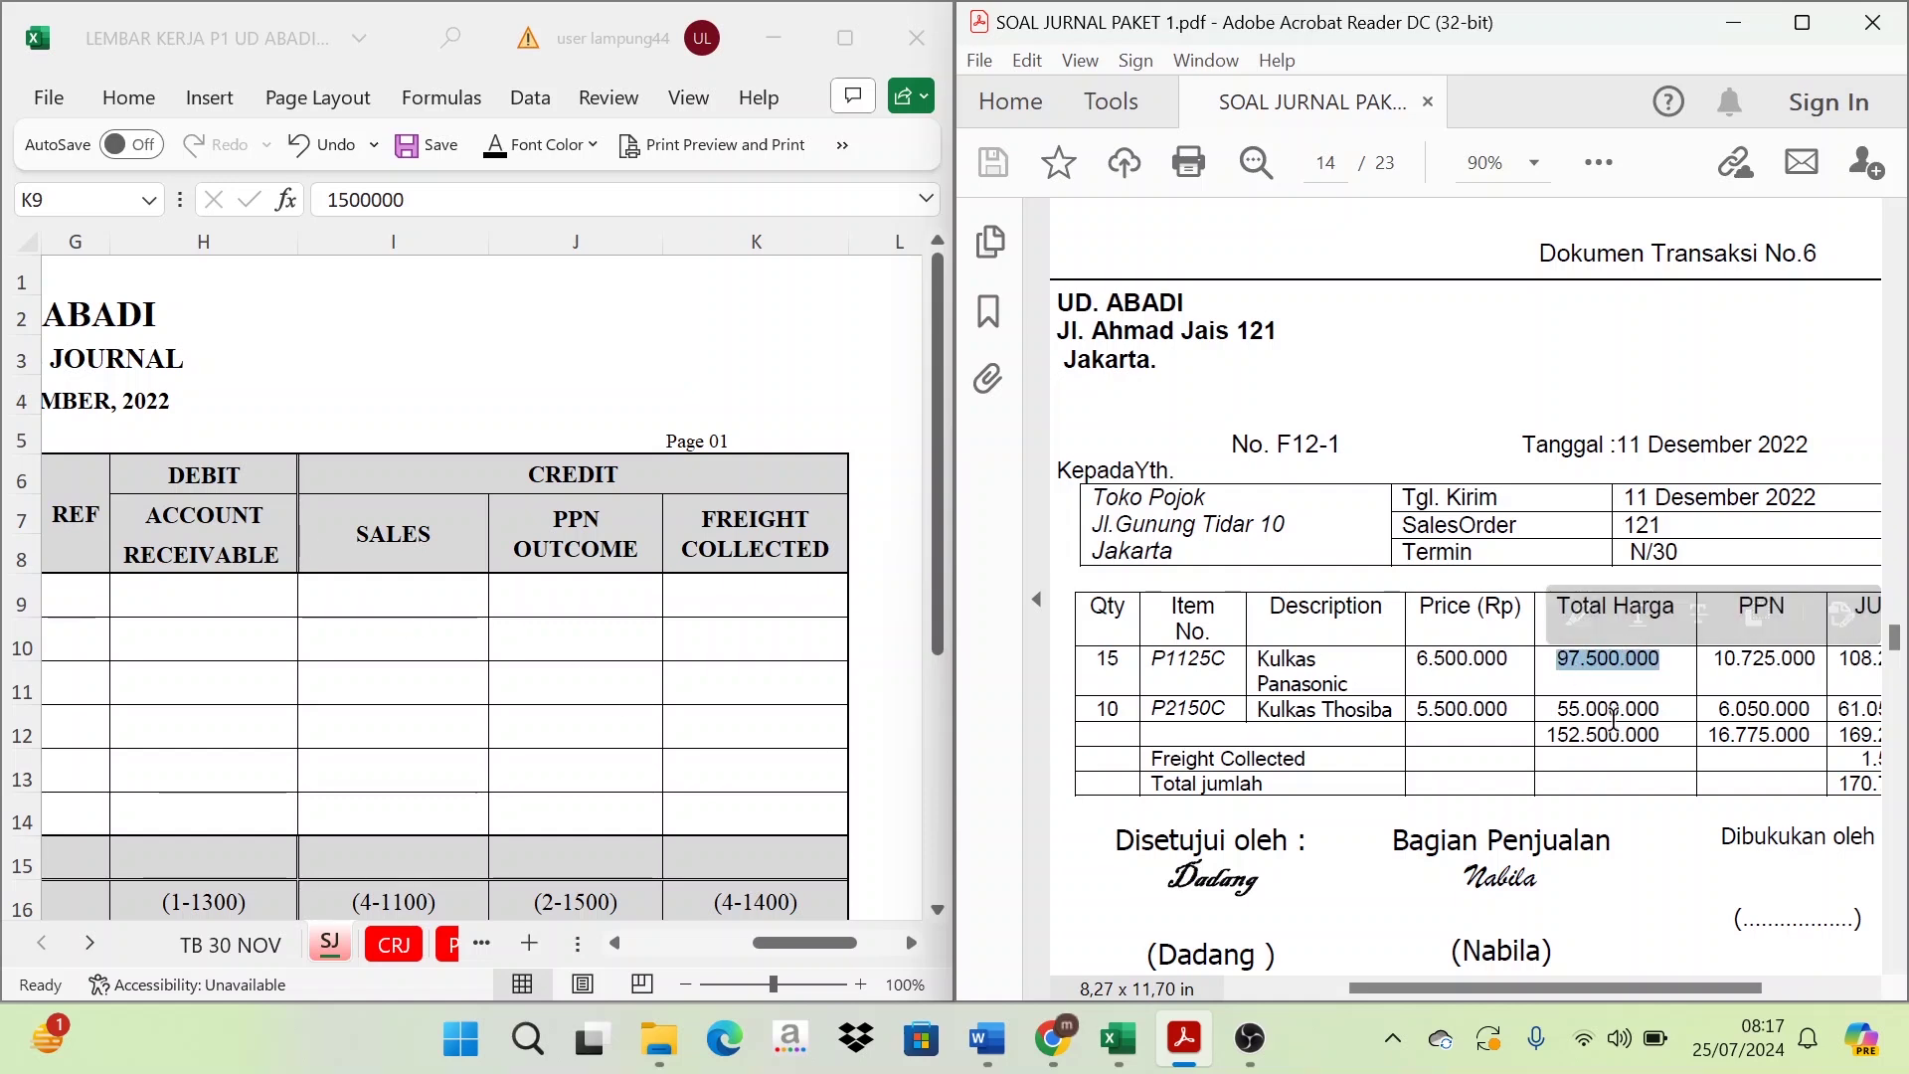
- Check the invoice's summed Total Harga and set the Sales amount 152.500.000 in row 9 to black font
left_click(1628, 744)
left_click_drag(1663, 732, 1544, 736)
left_click(1435, 670)
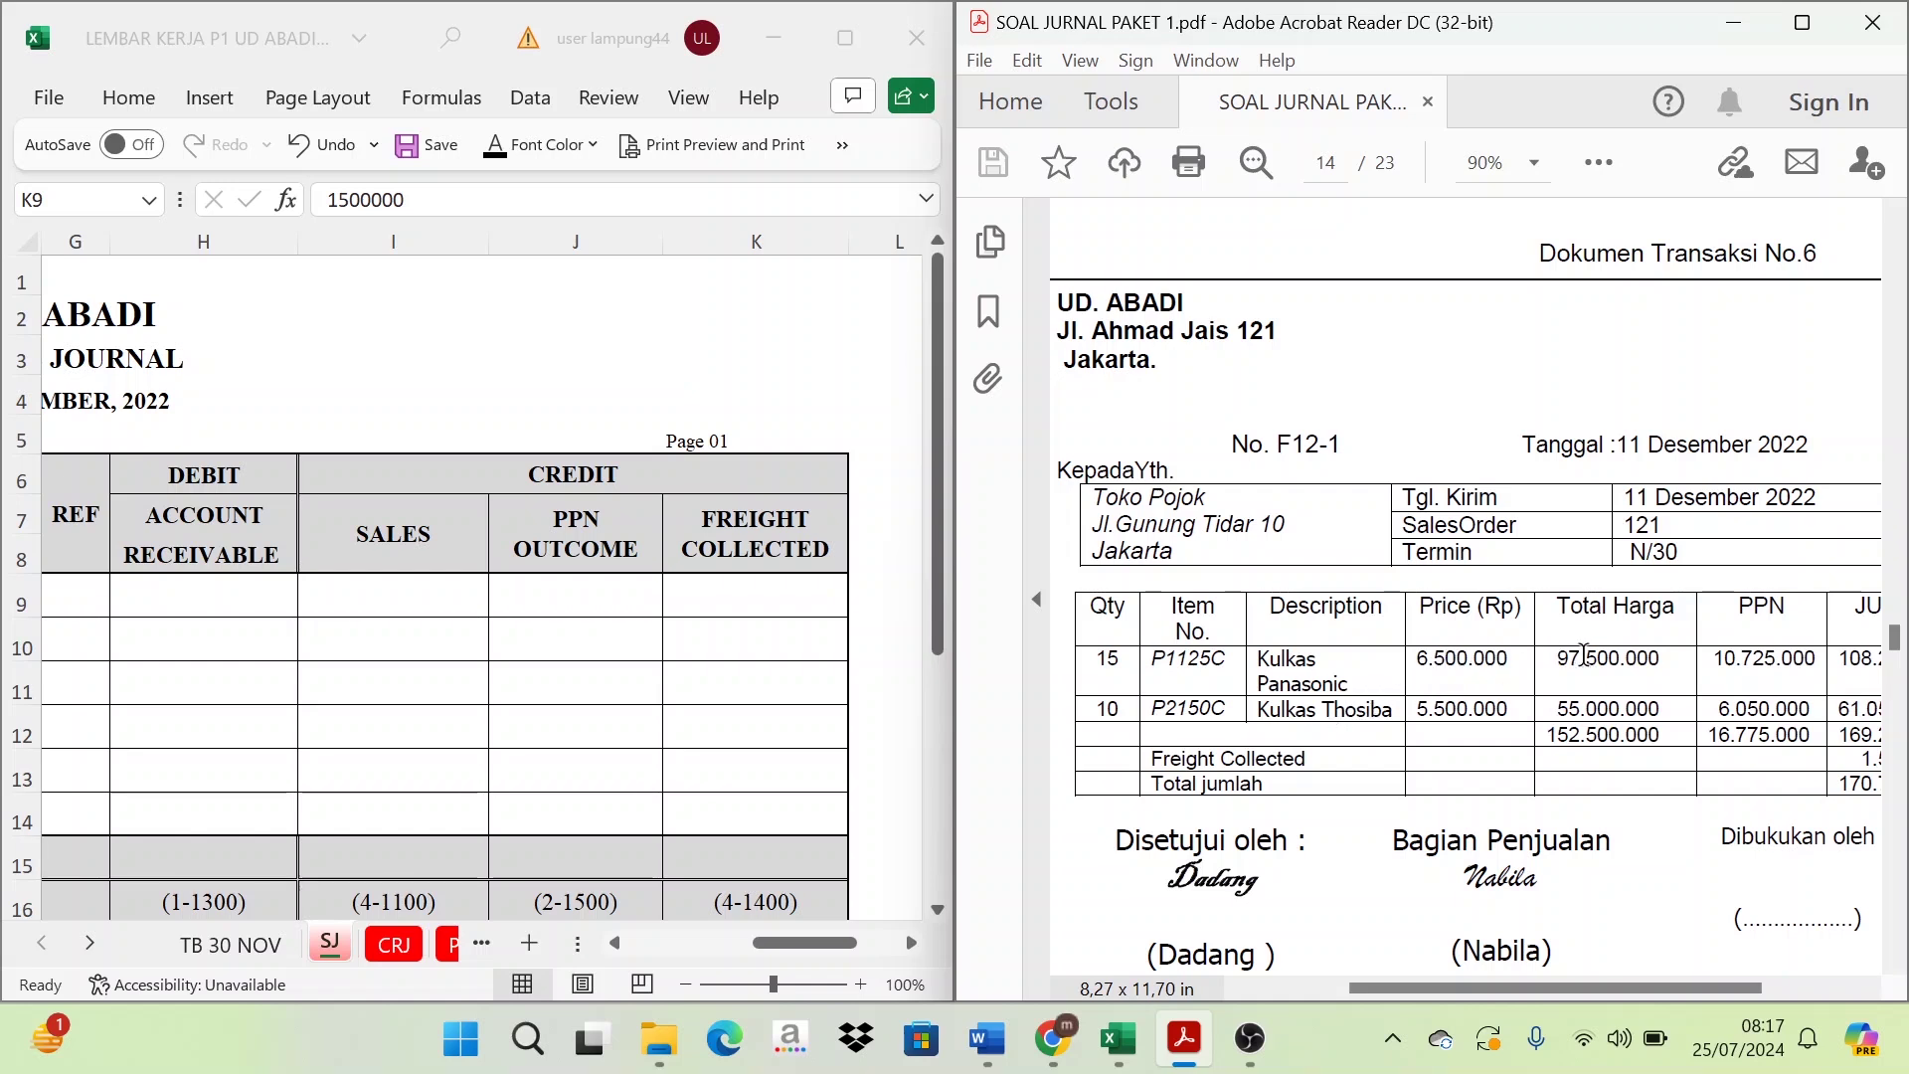
left_click_drag(1586, 666, 1661, 712)
left_click(1601, 735)
left_click(375, 602)
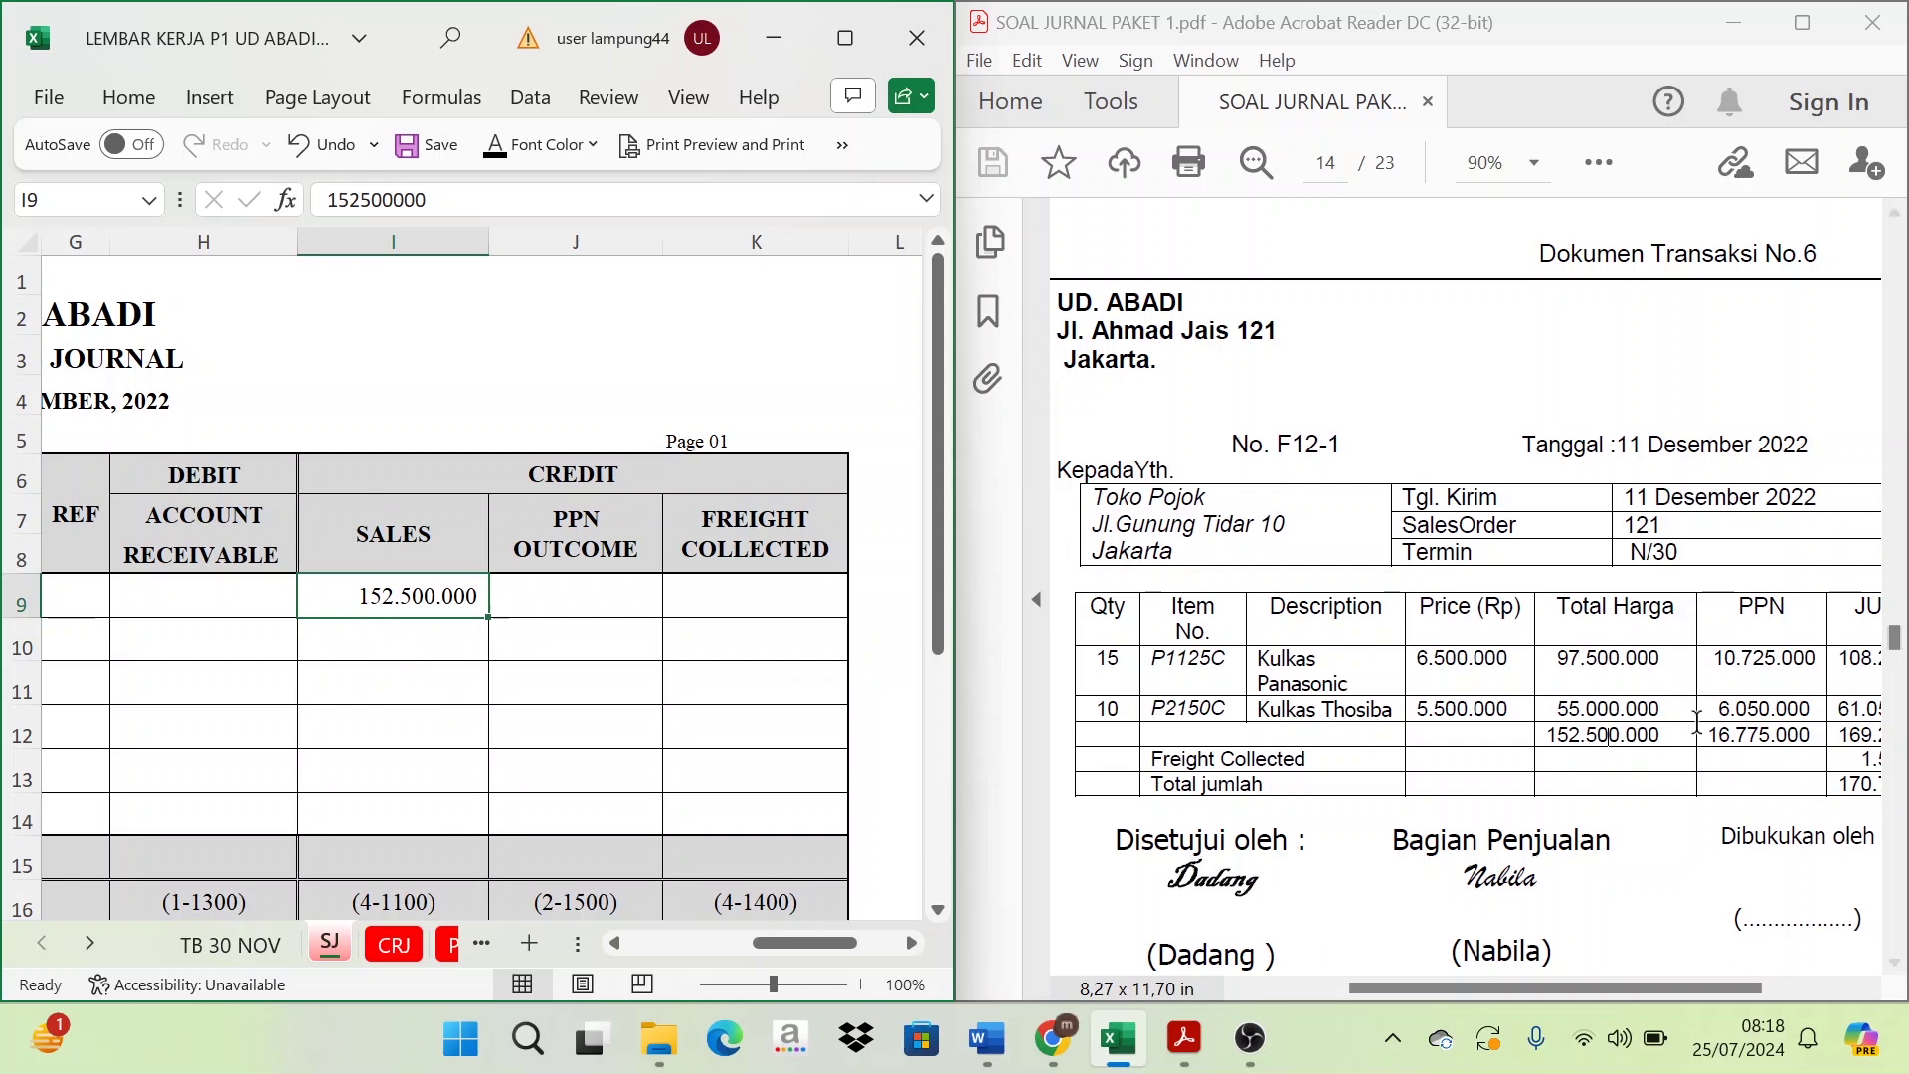
- Match the PPN total on the invoice and set the PPN Outcome amount 16.775.000 in row 9 to black font
left_click(562, 544)
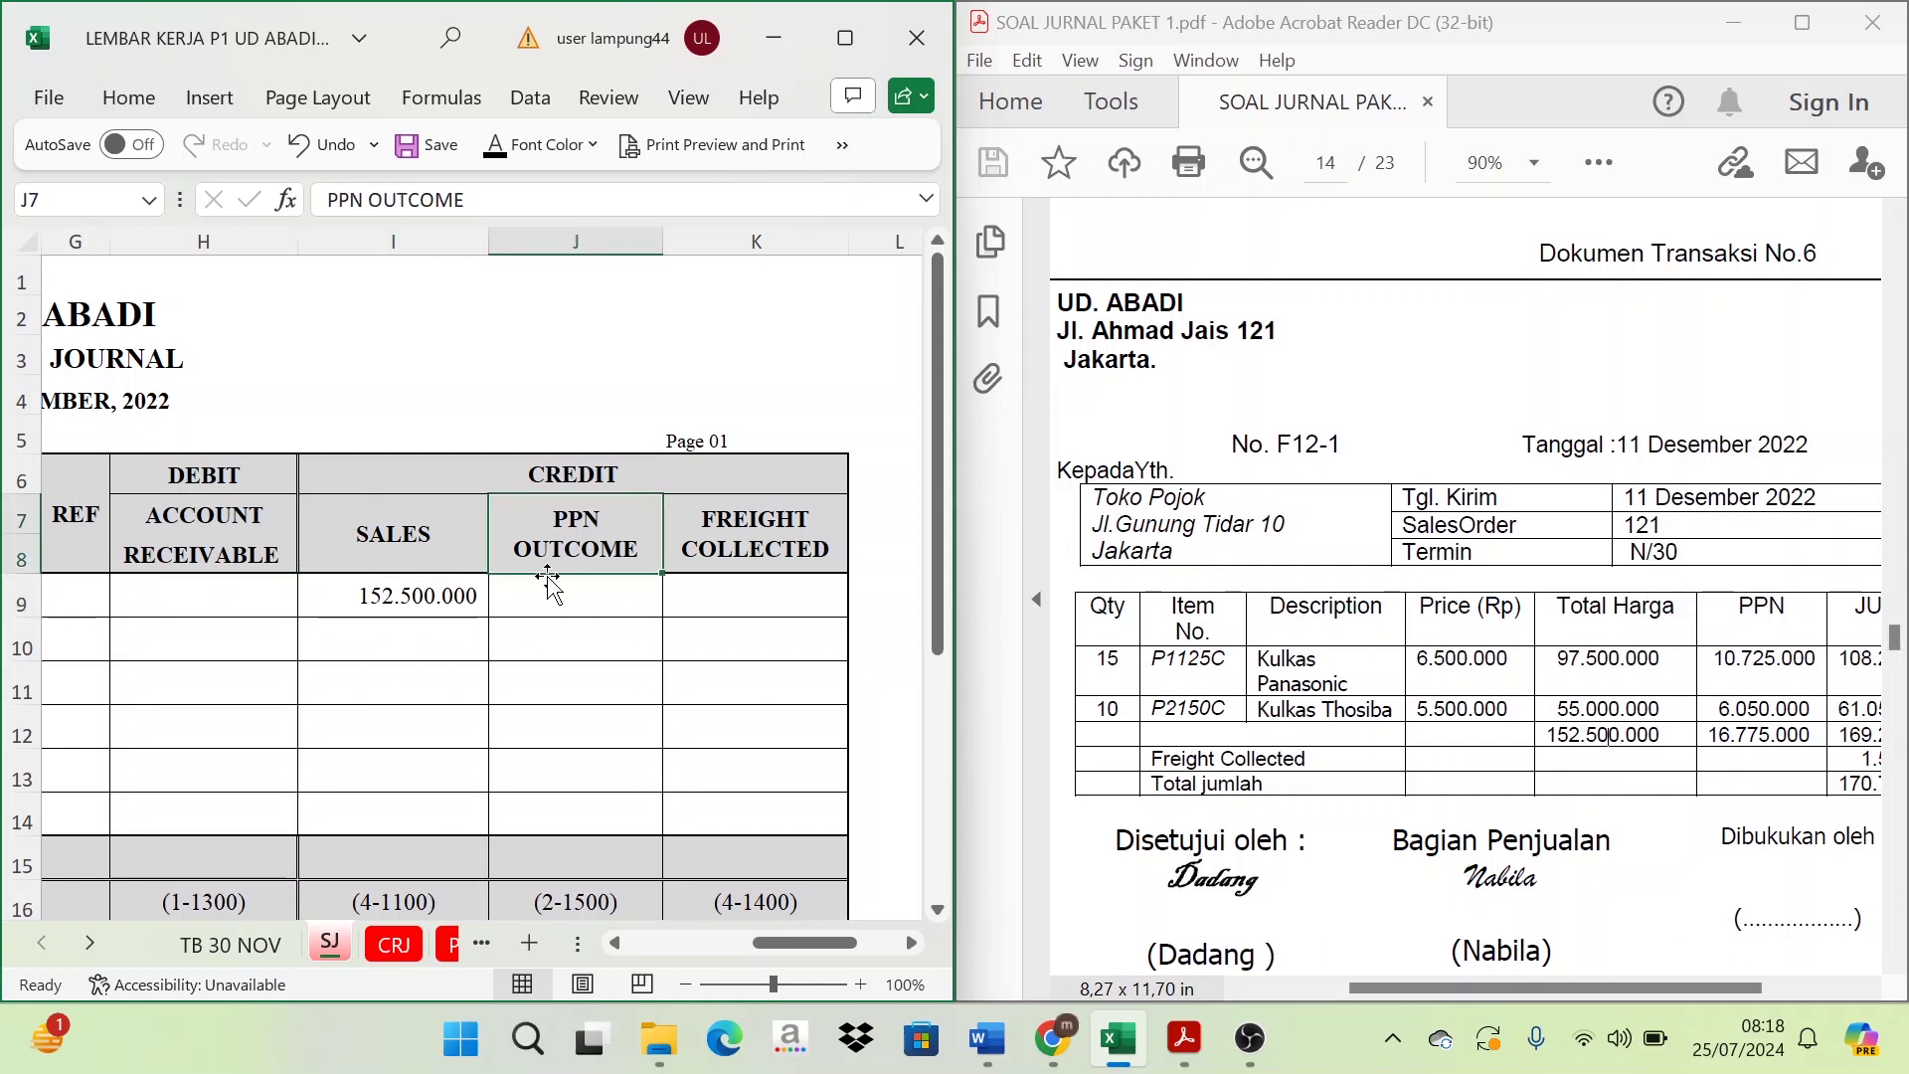
left_click(543, 591)
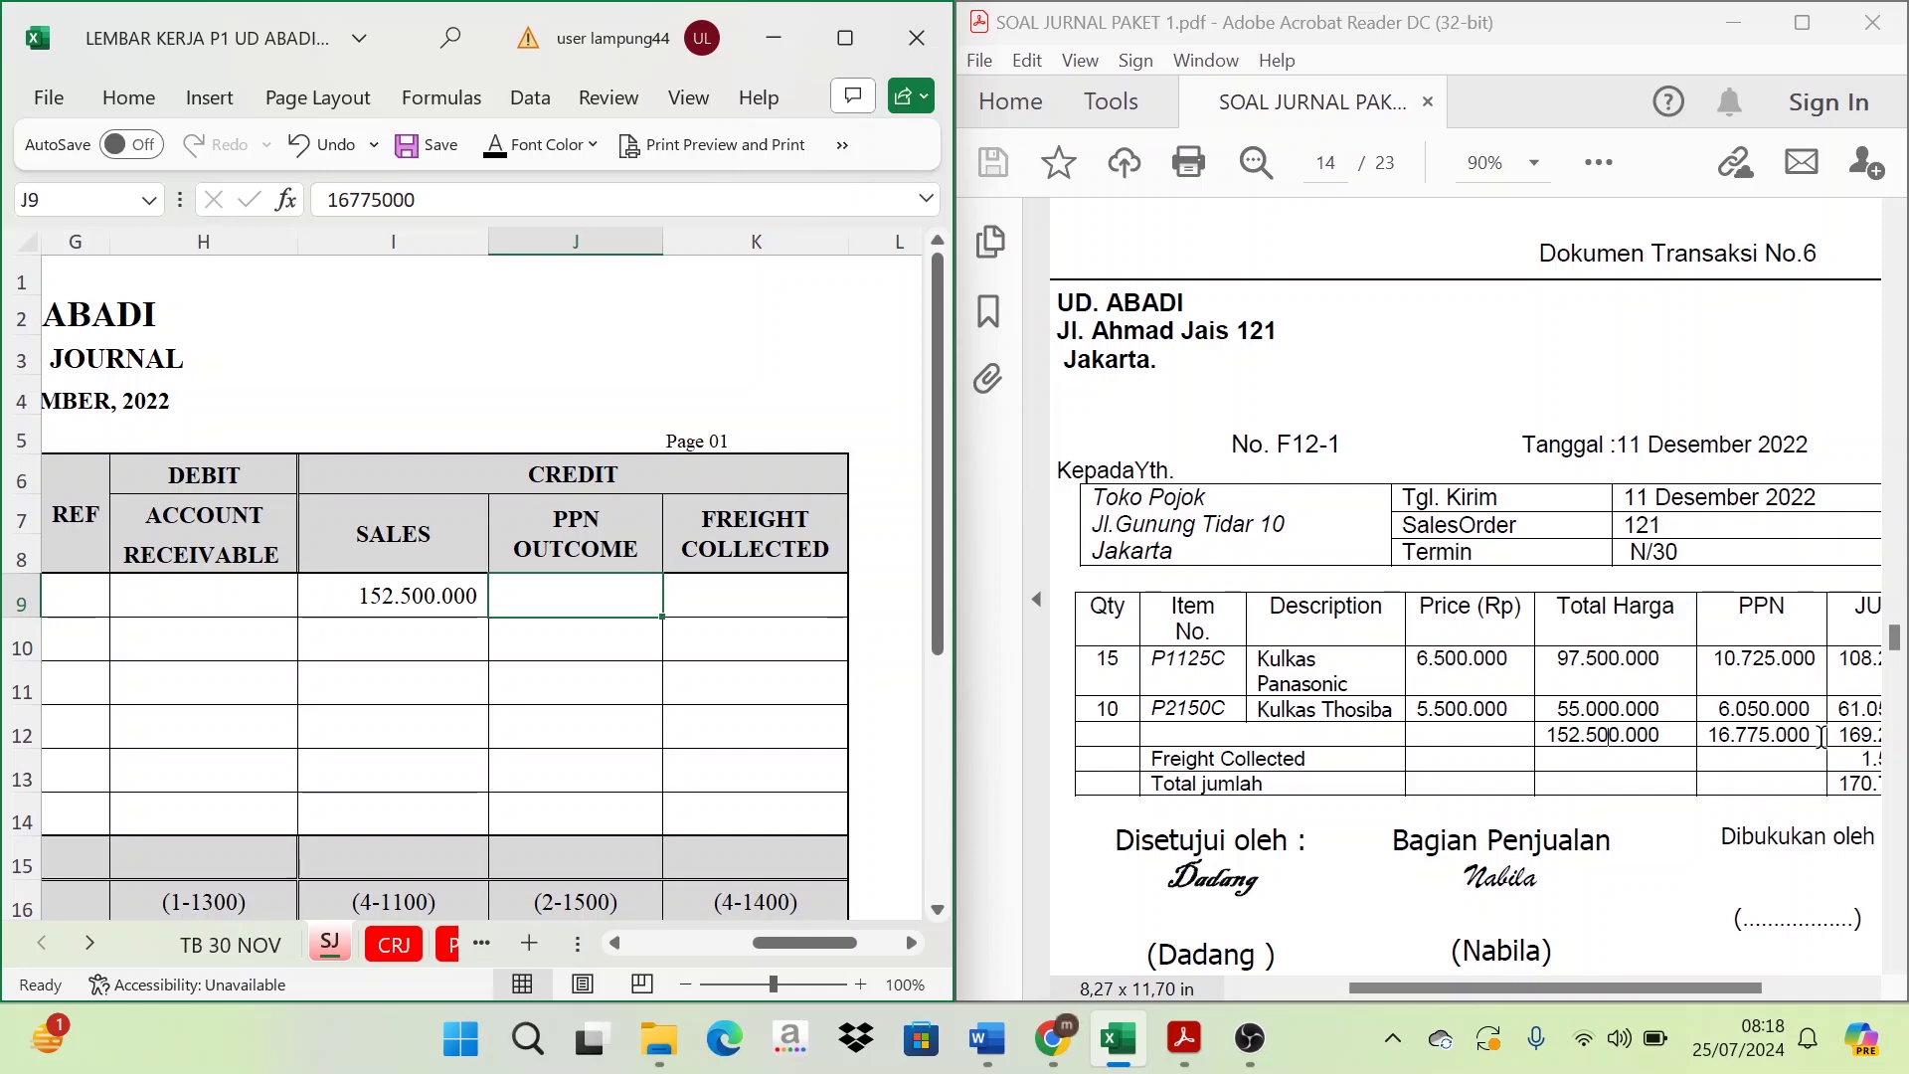
left_click(548, 593)
- Check the Freight Collected amount on invoice F12-1 and set the Freight Collected amount 1.500.000 in row 9 to black font
left_click(744, 600)
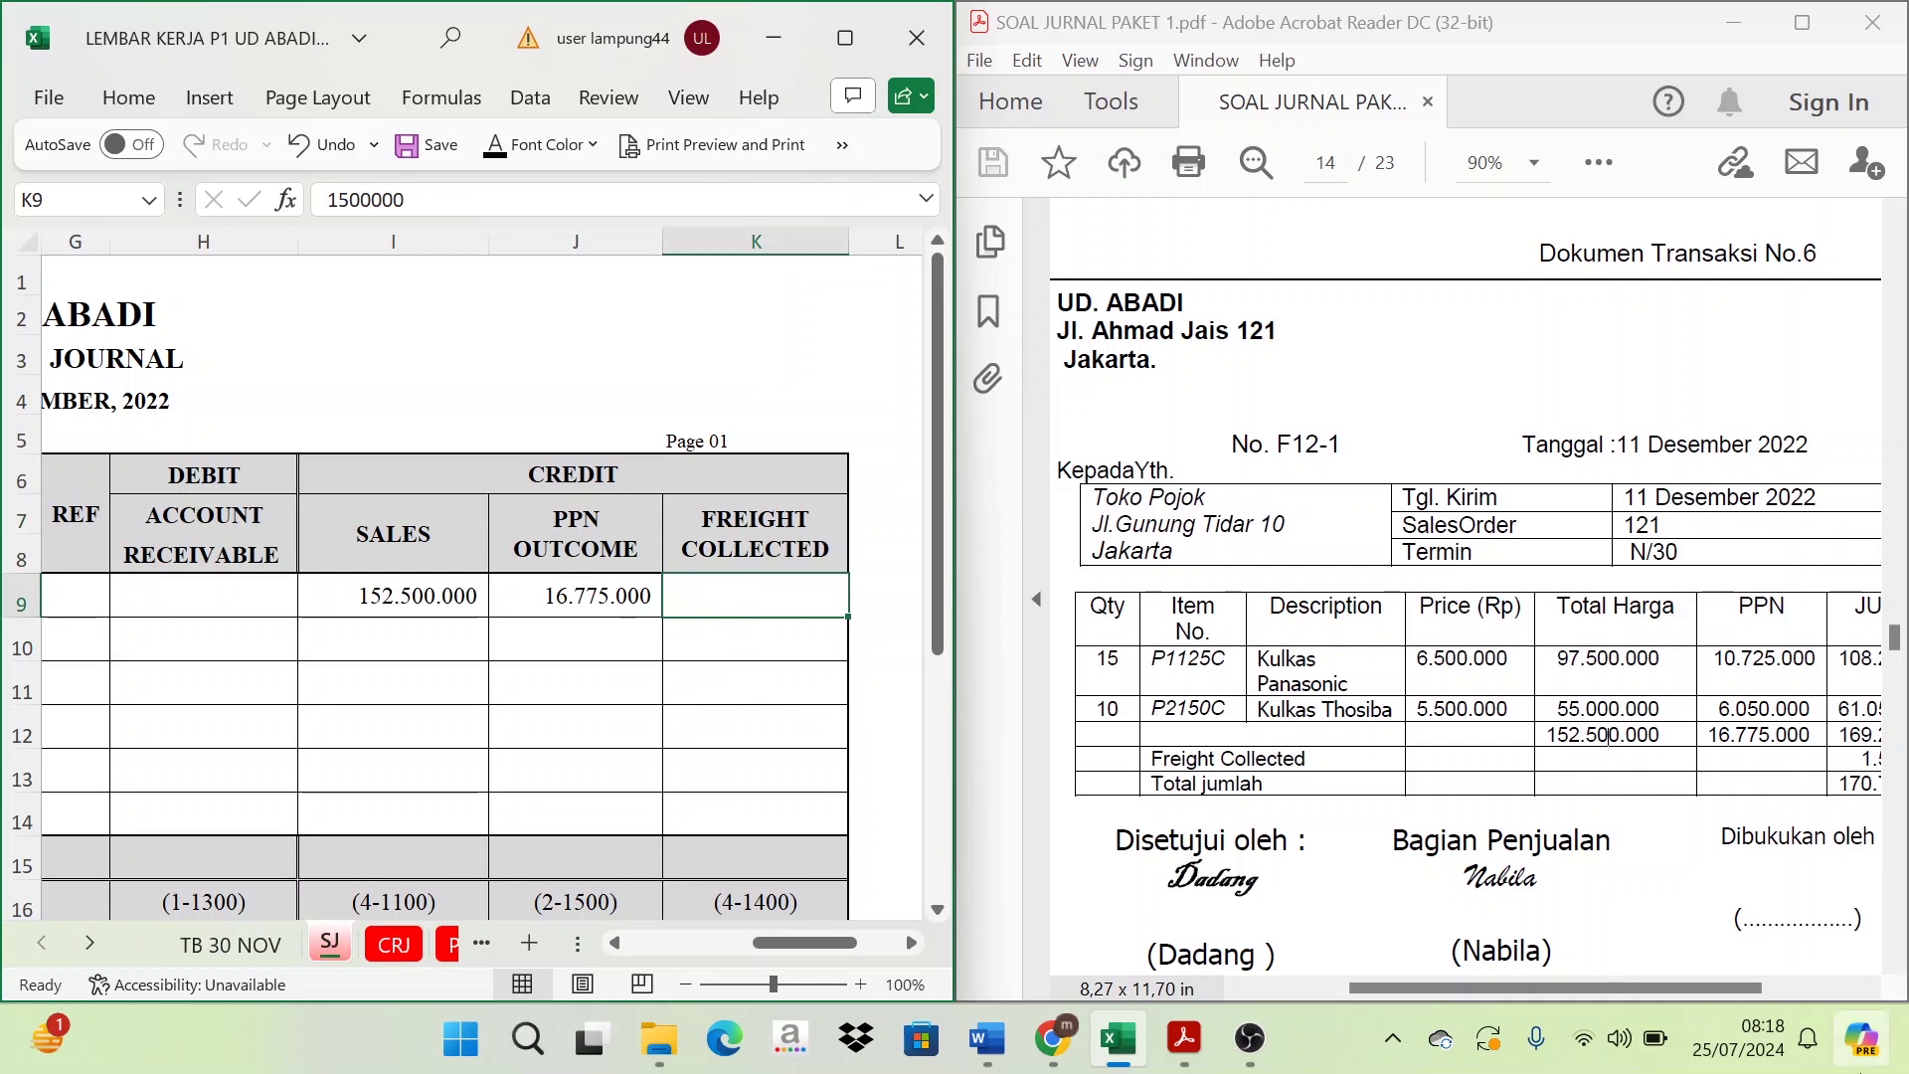
mouse_move(1638, 980)
left_mouse_down()
mouse_move(1697, 992)
mouse_move(1667, 1000)
left_mouse_up()
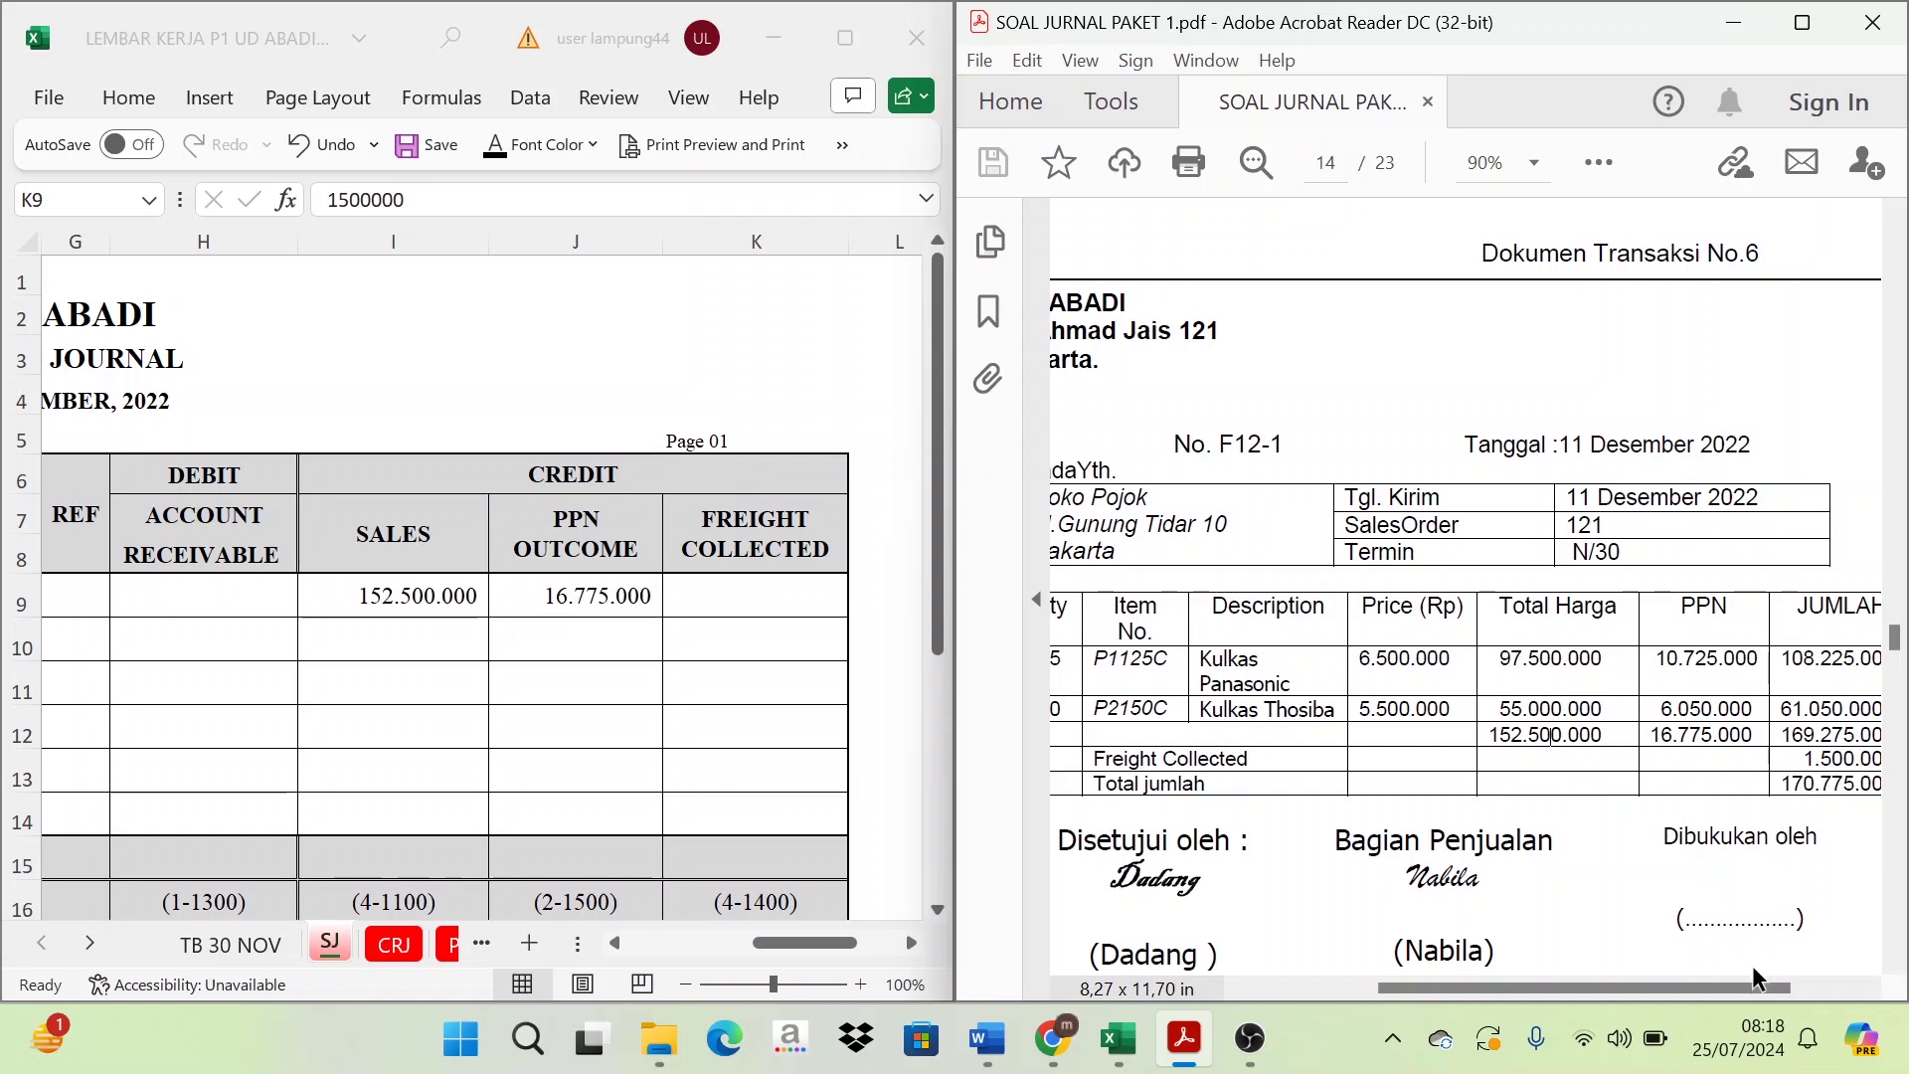
left_click_drag(1754, 982, 1812, 986)
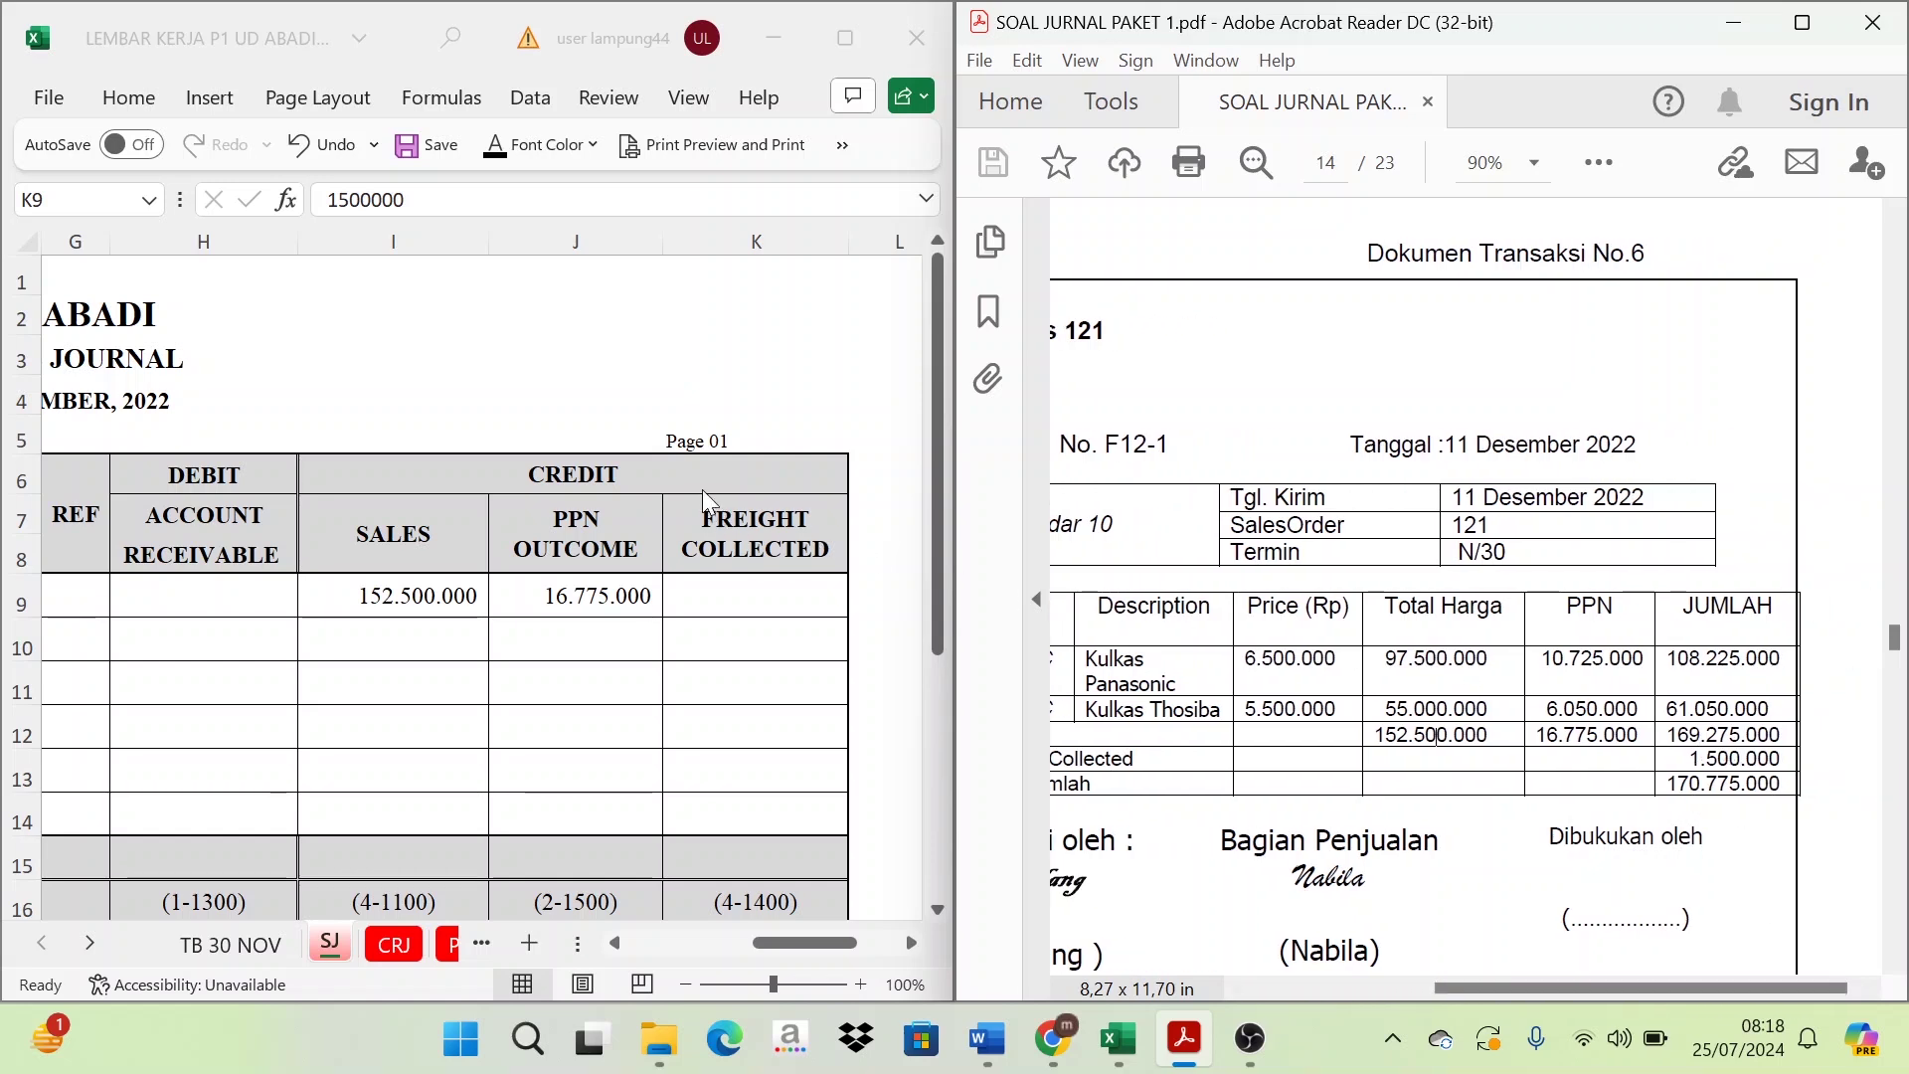
left_click(716, 601)
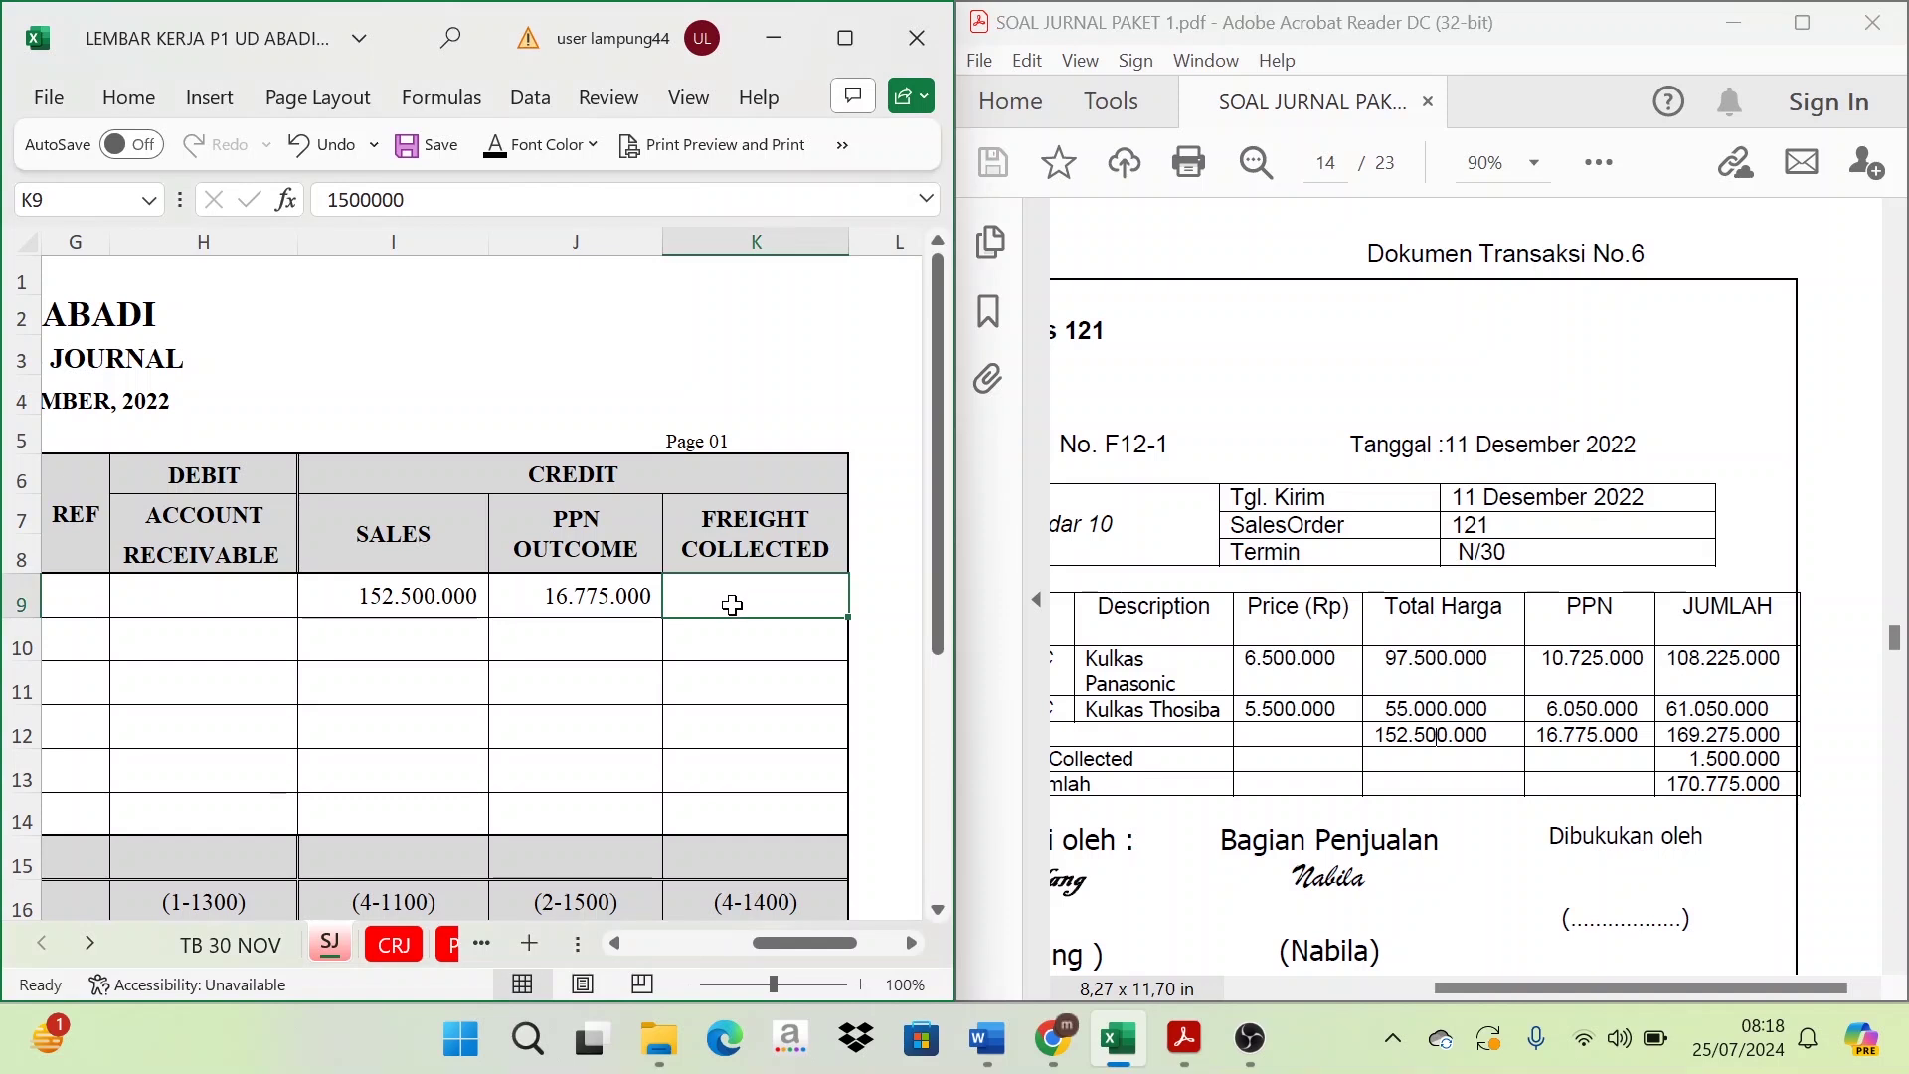
left_click(497, 144)
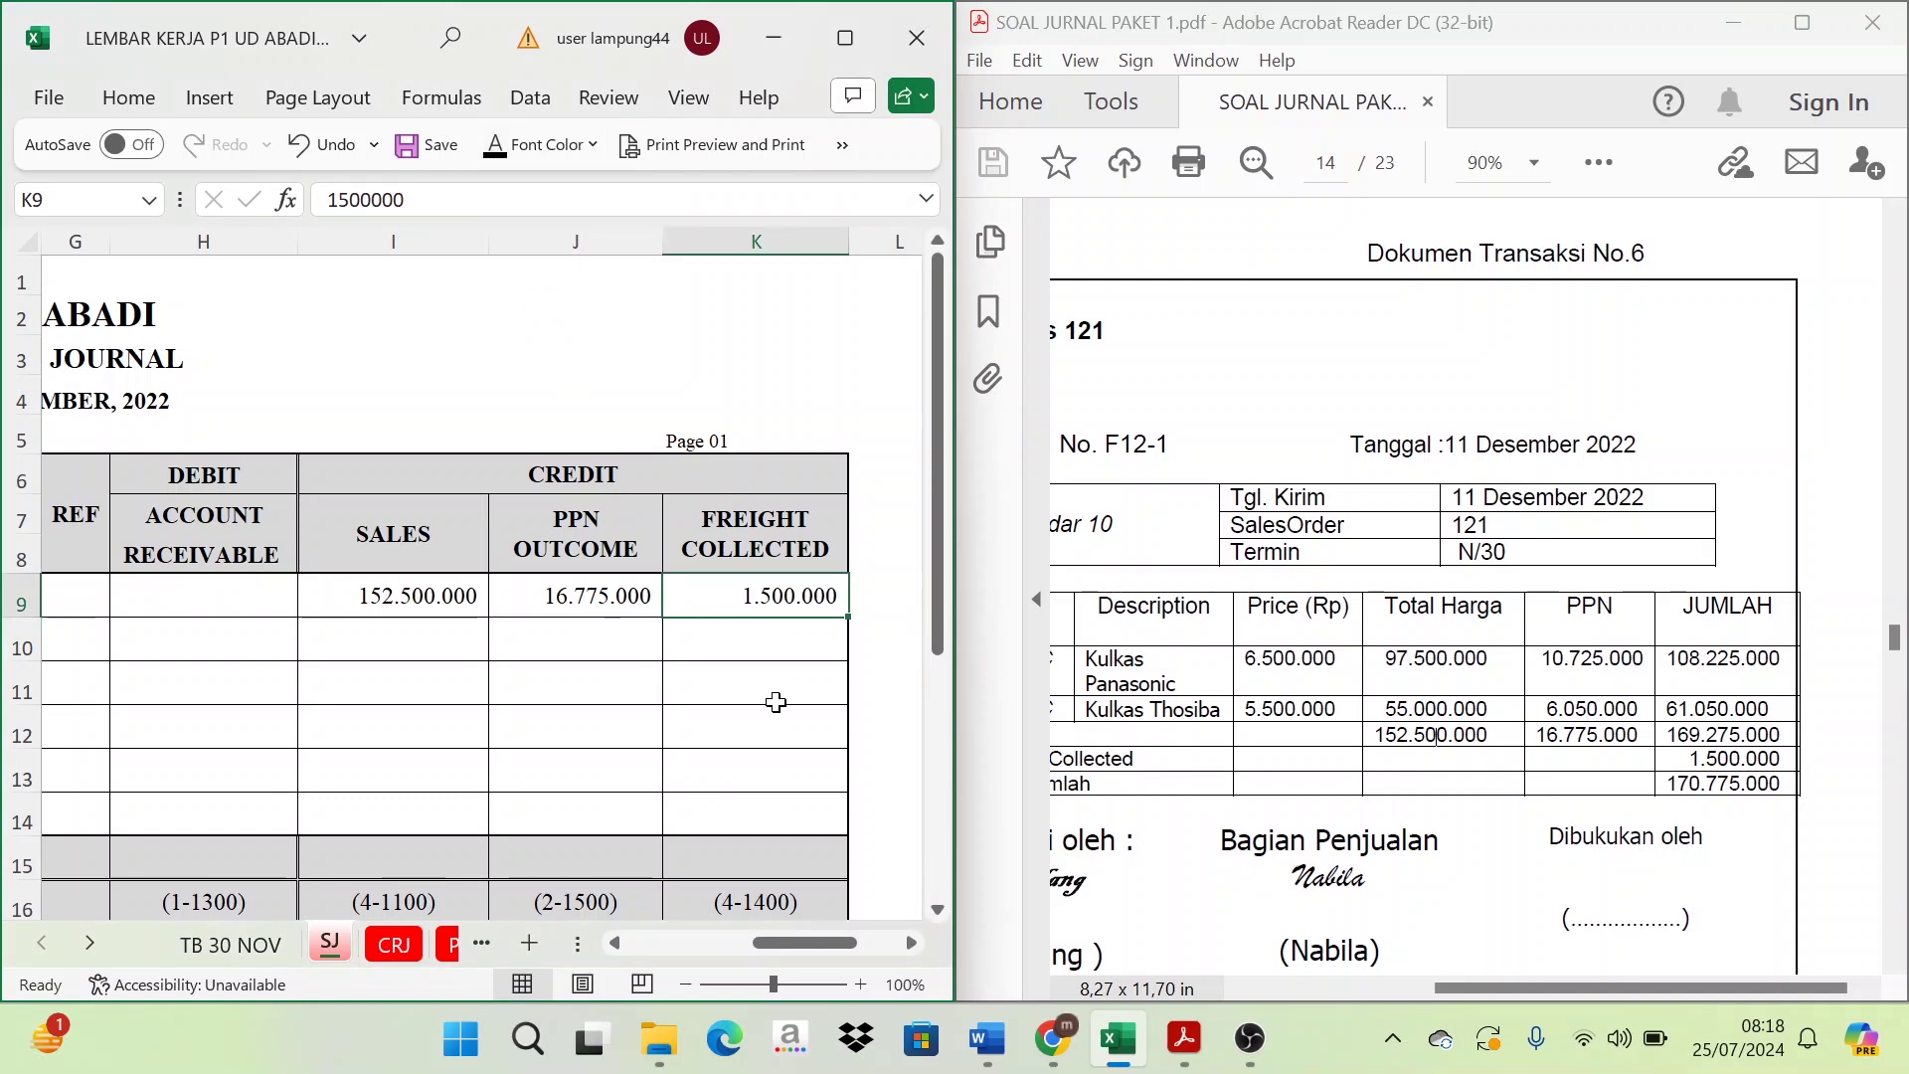
- Review row 9's Sales, PPN Outcome and Freight Collected amounts, and set the Account Receivable formula =SUM(I9:K9) in H9 to black font
left_click(384, 589)
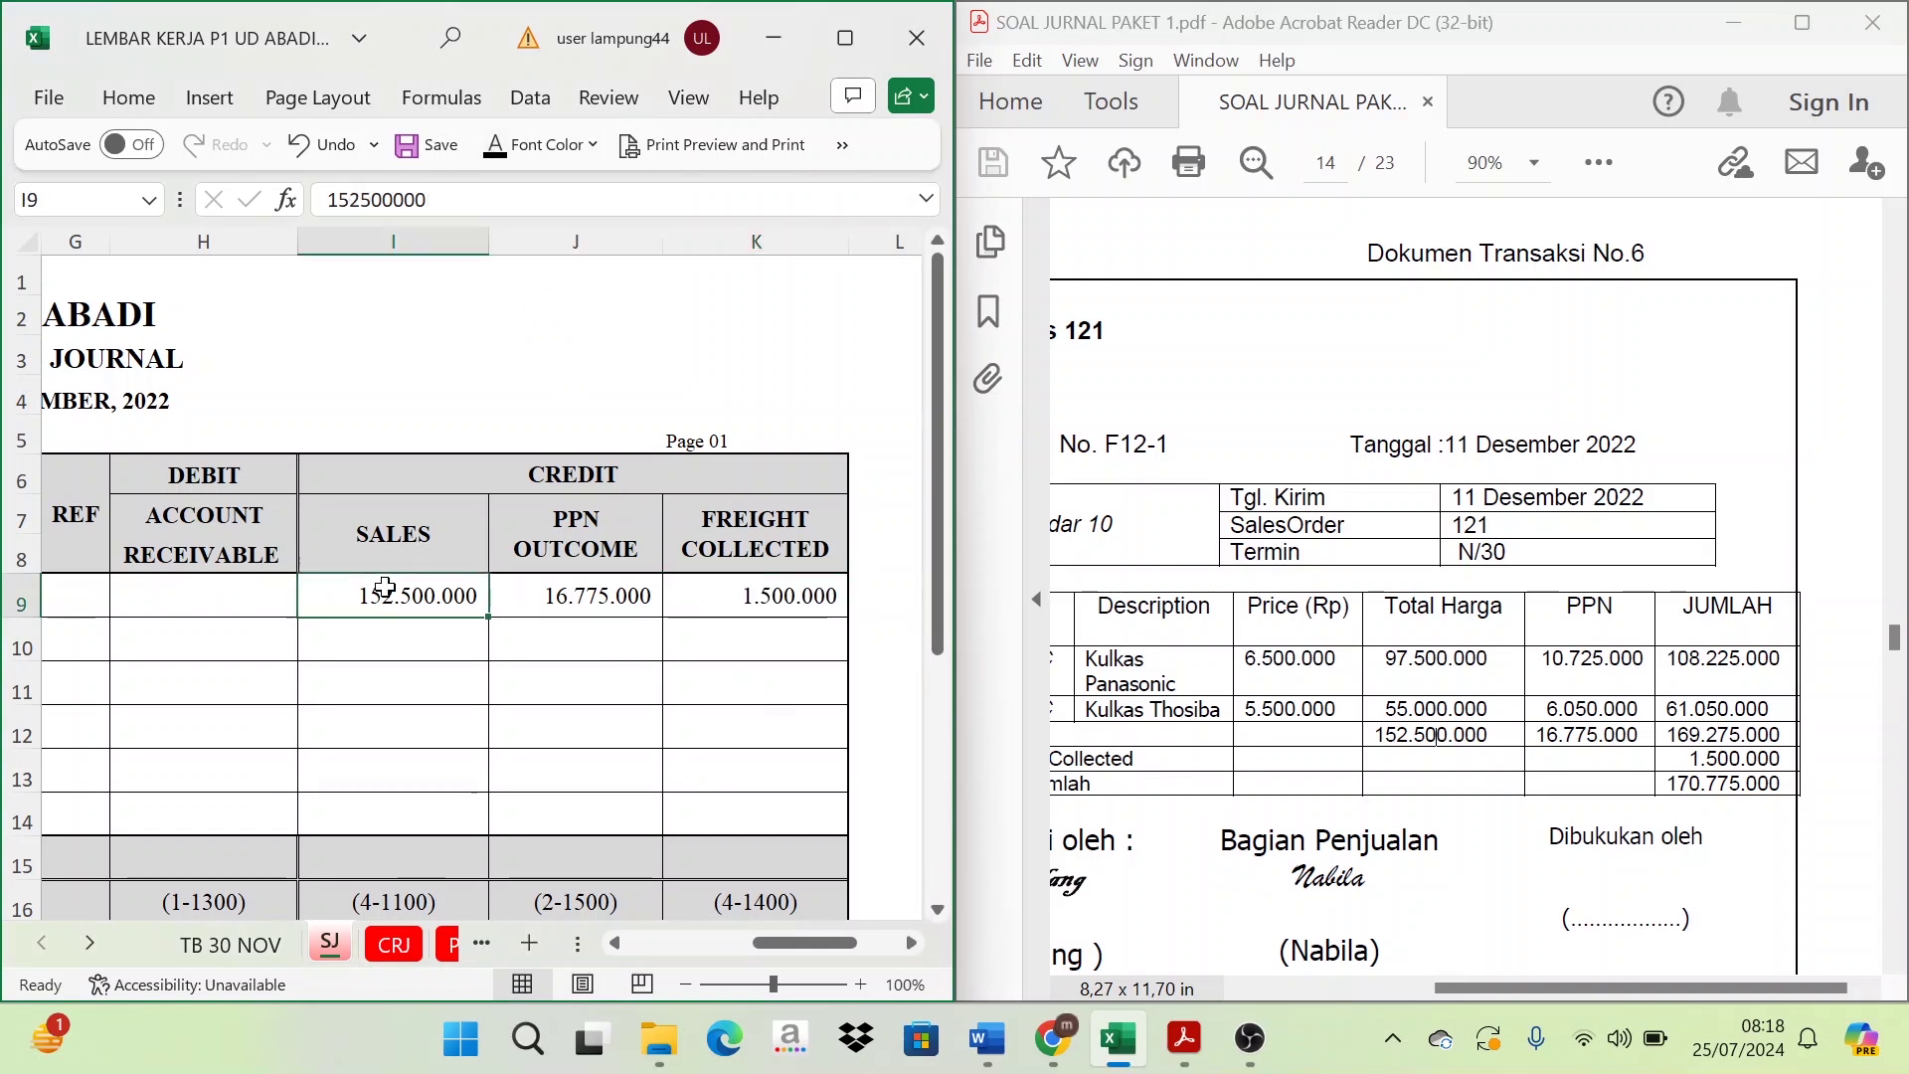
left_click(569, 594)
left_click(684, 597)
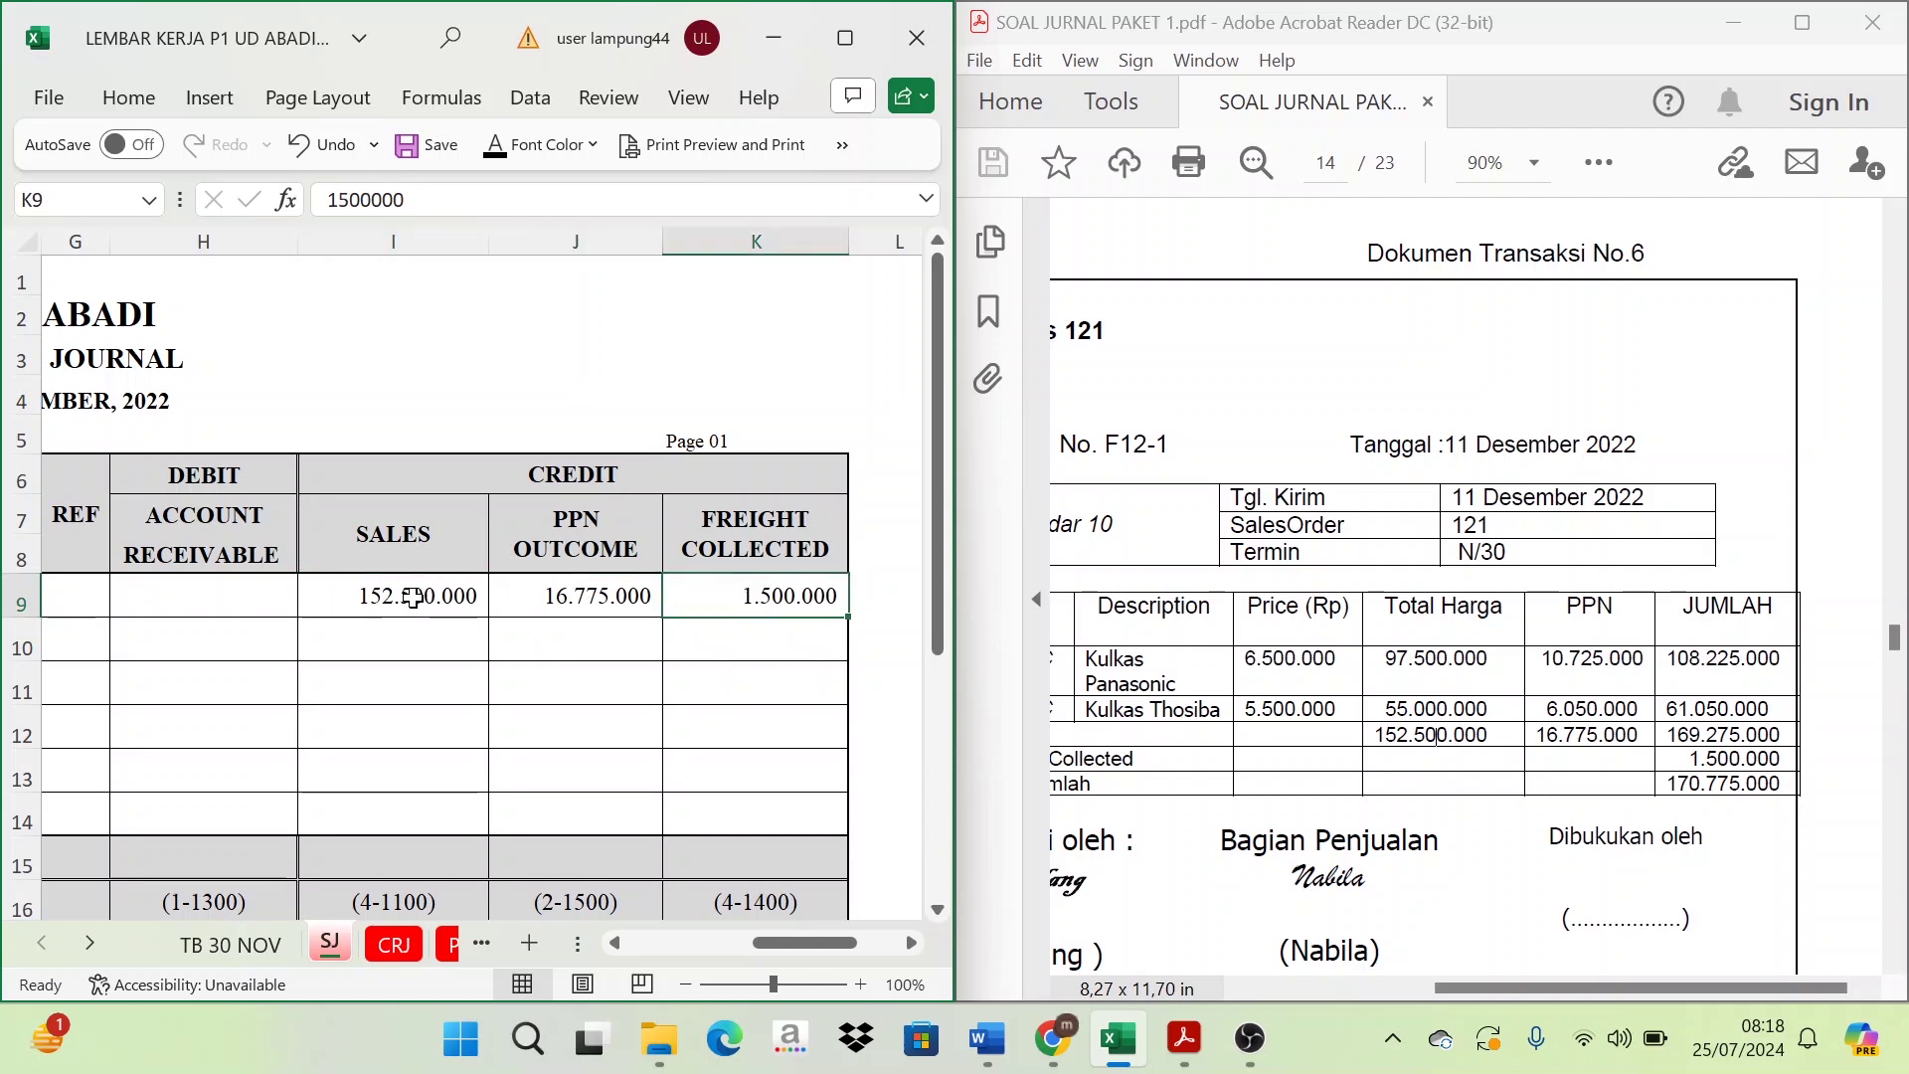
left_click_drag(381, 603, 727, 612)
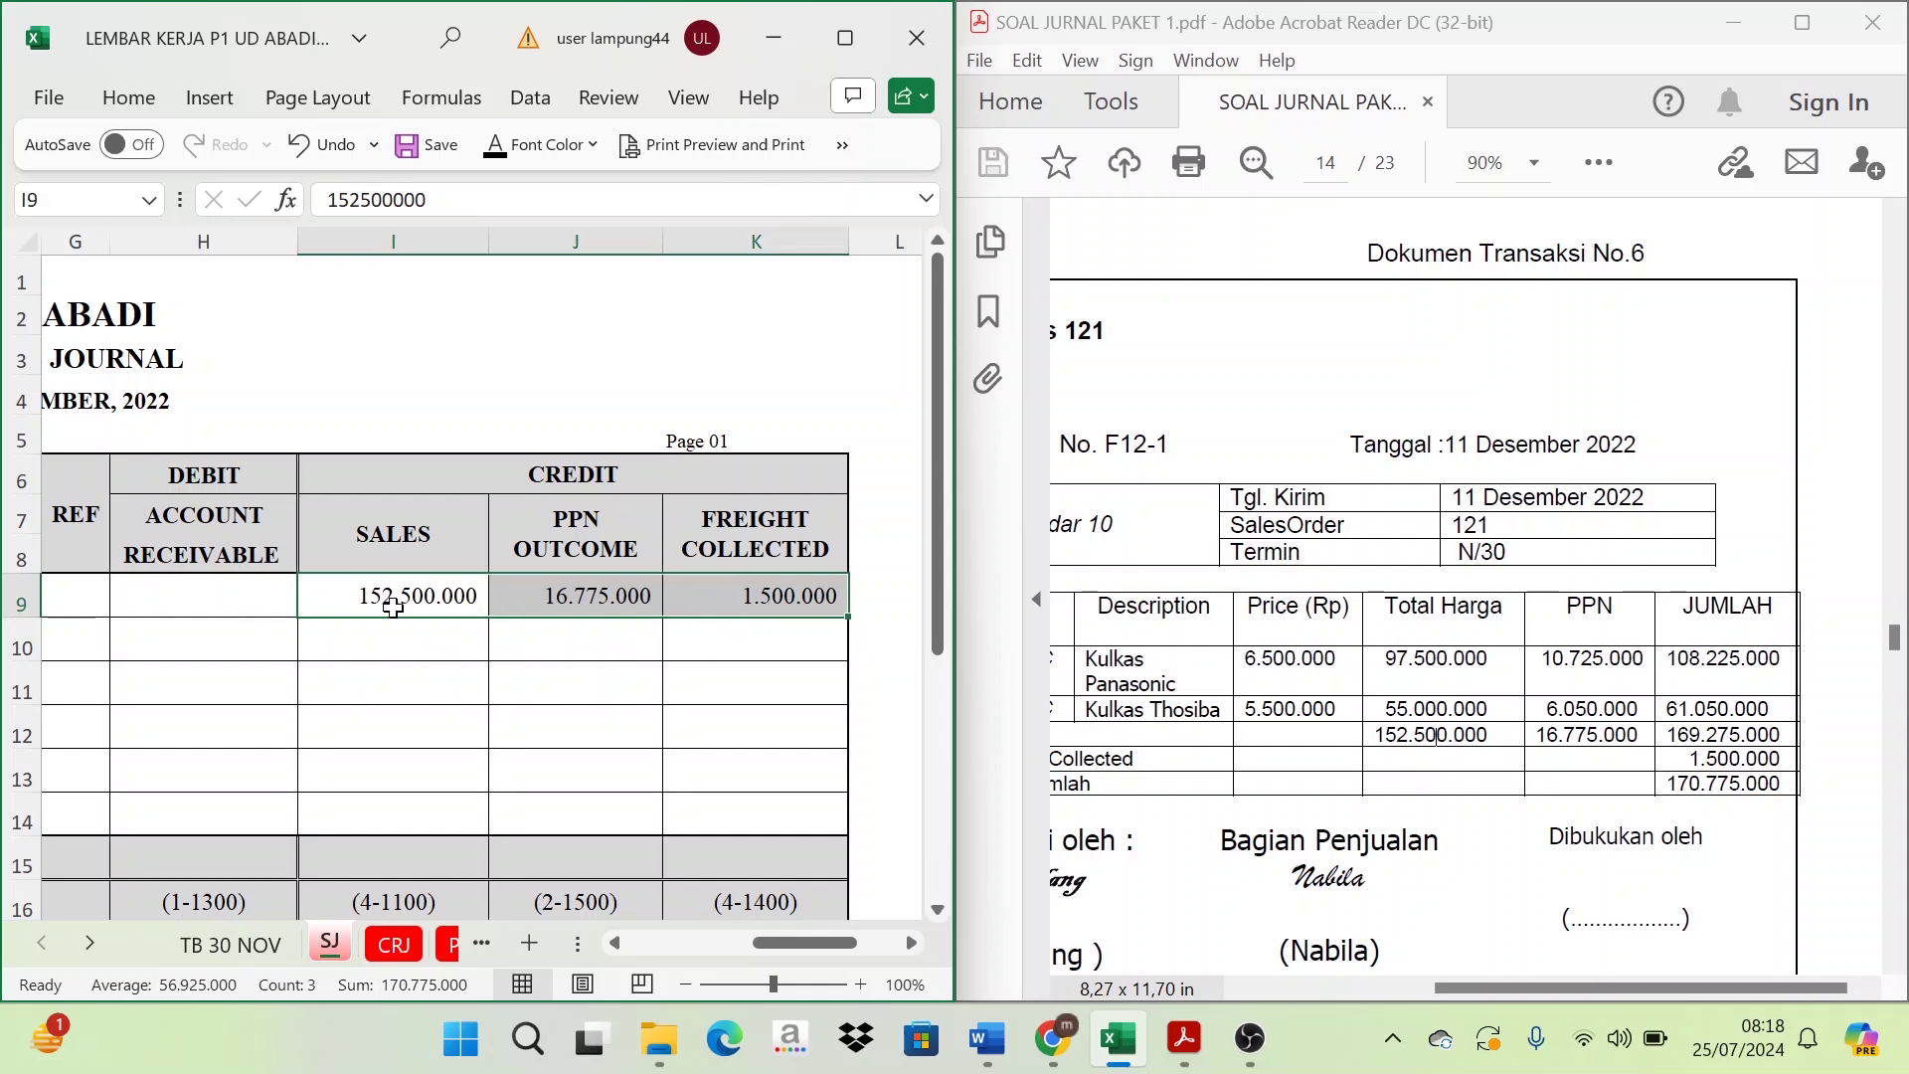
left_click(169, 605)
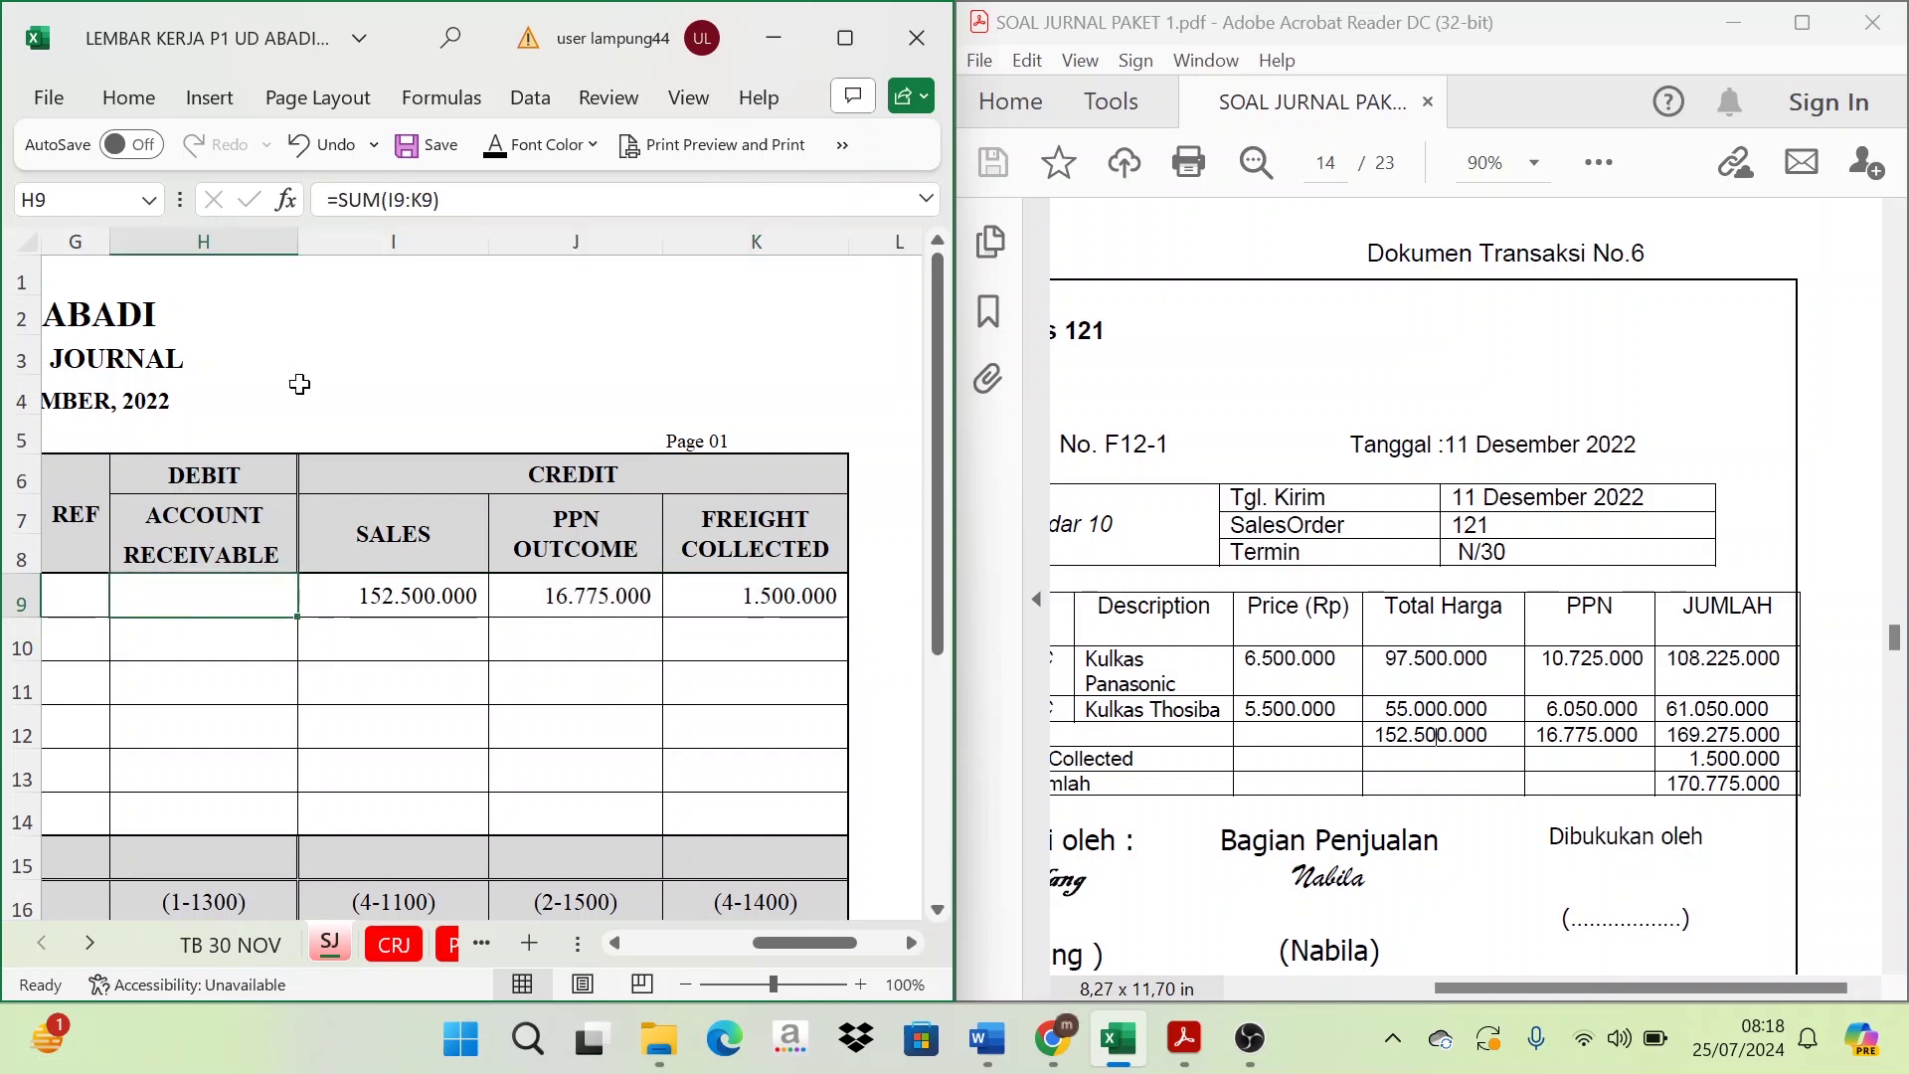
left_click(500, 146)
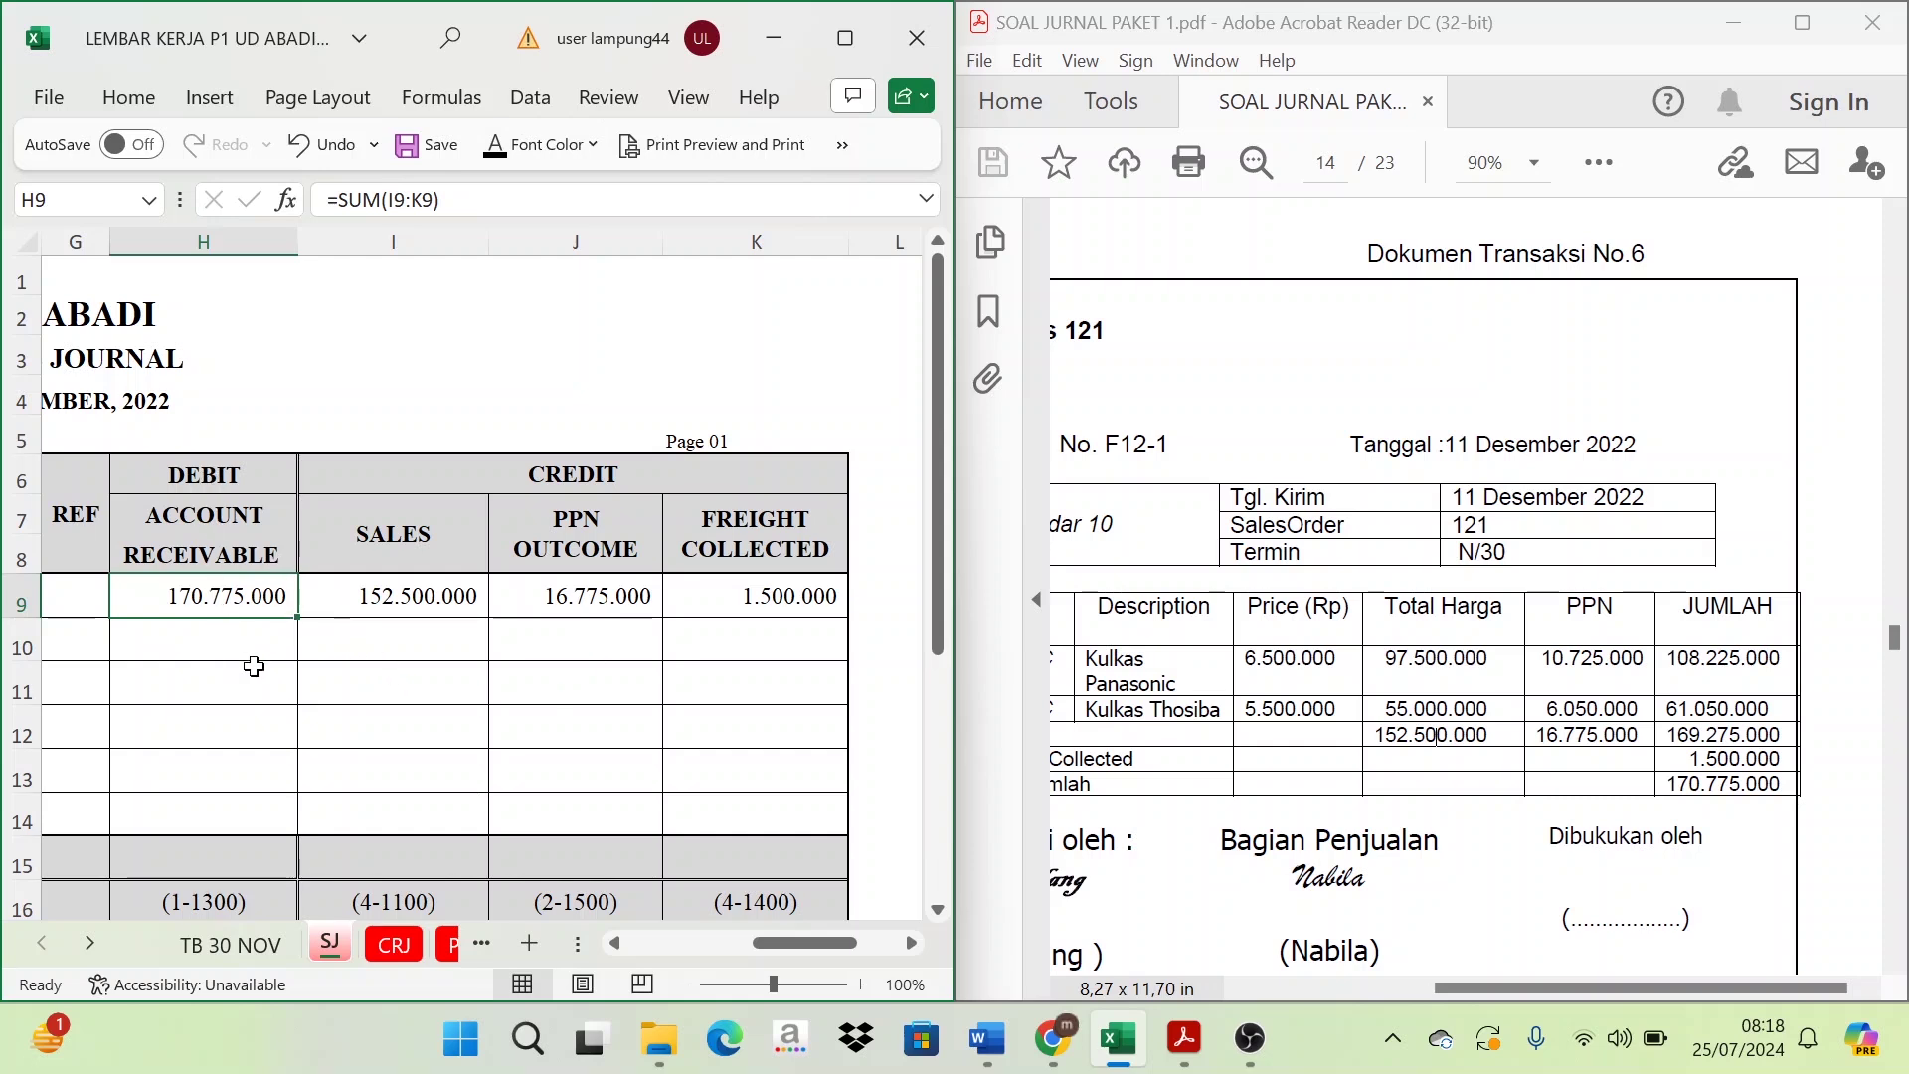
- Compare row 9's credit amounts and Account Receivable with the Total jumlah on invoice F12-1
left_click_drag(404, 595, 756, 597)
left_click(212, 600)
left_click_drag(1693, 989, 1655, 1007)
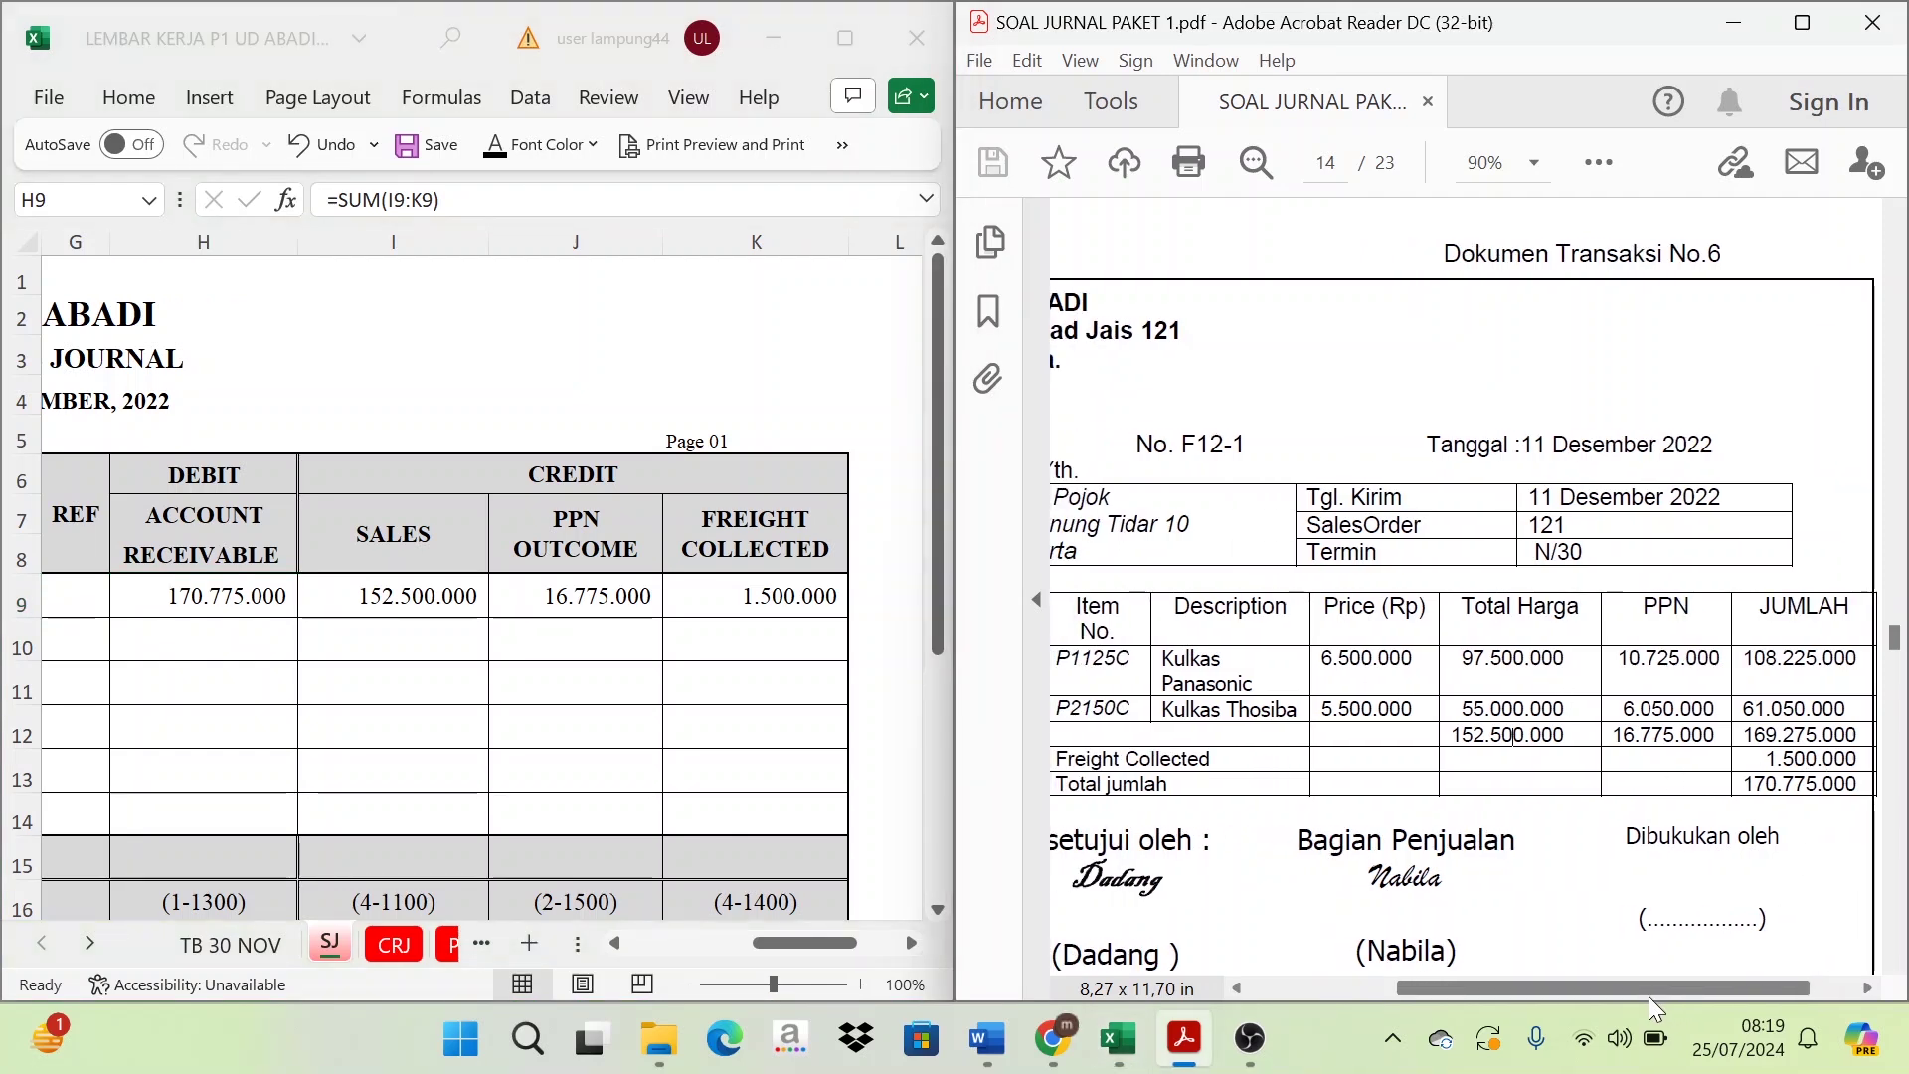
left_click_drag(1740, 785, 1861, 786)
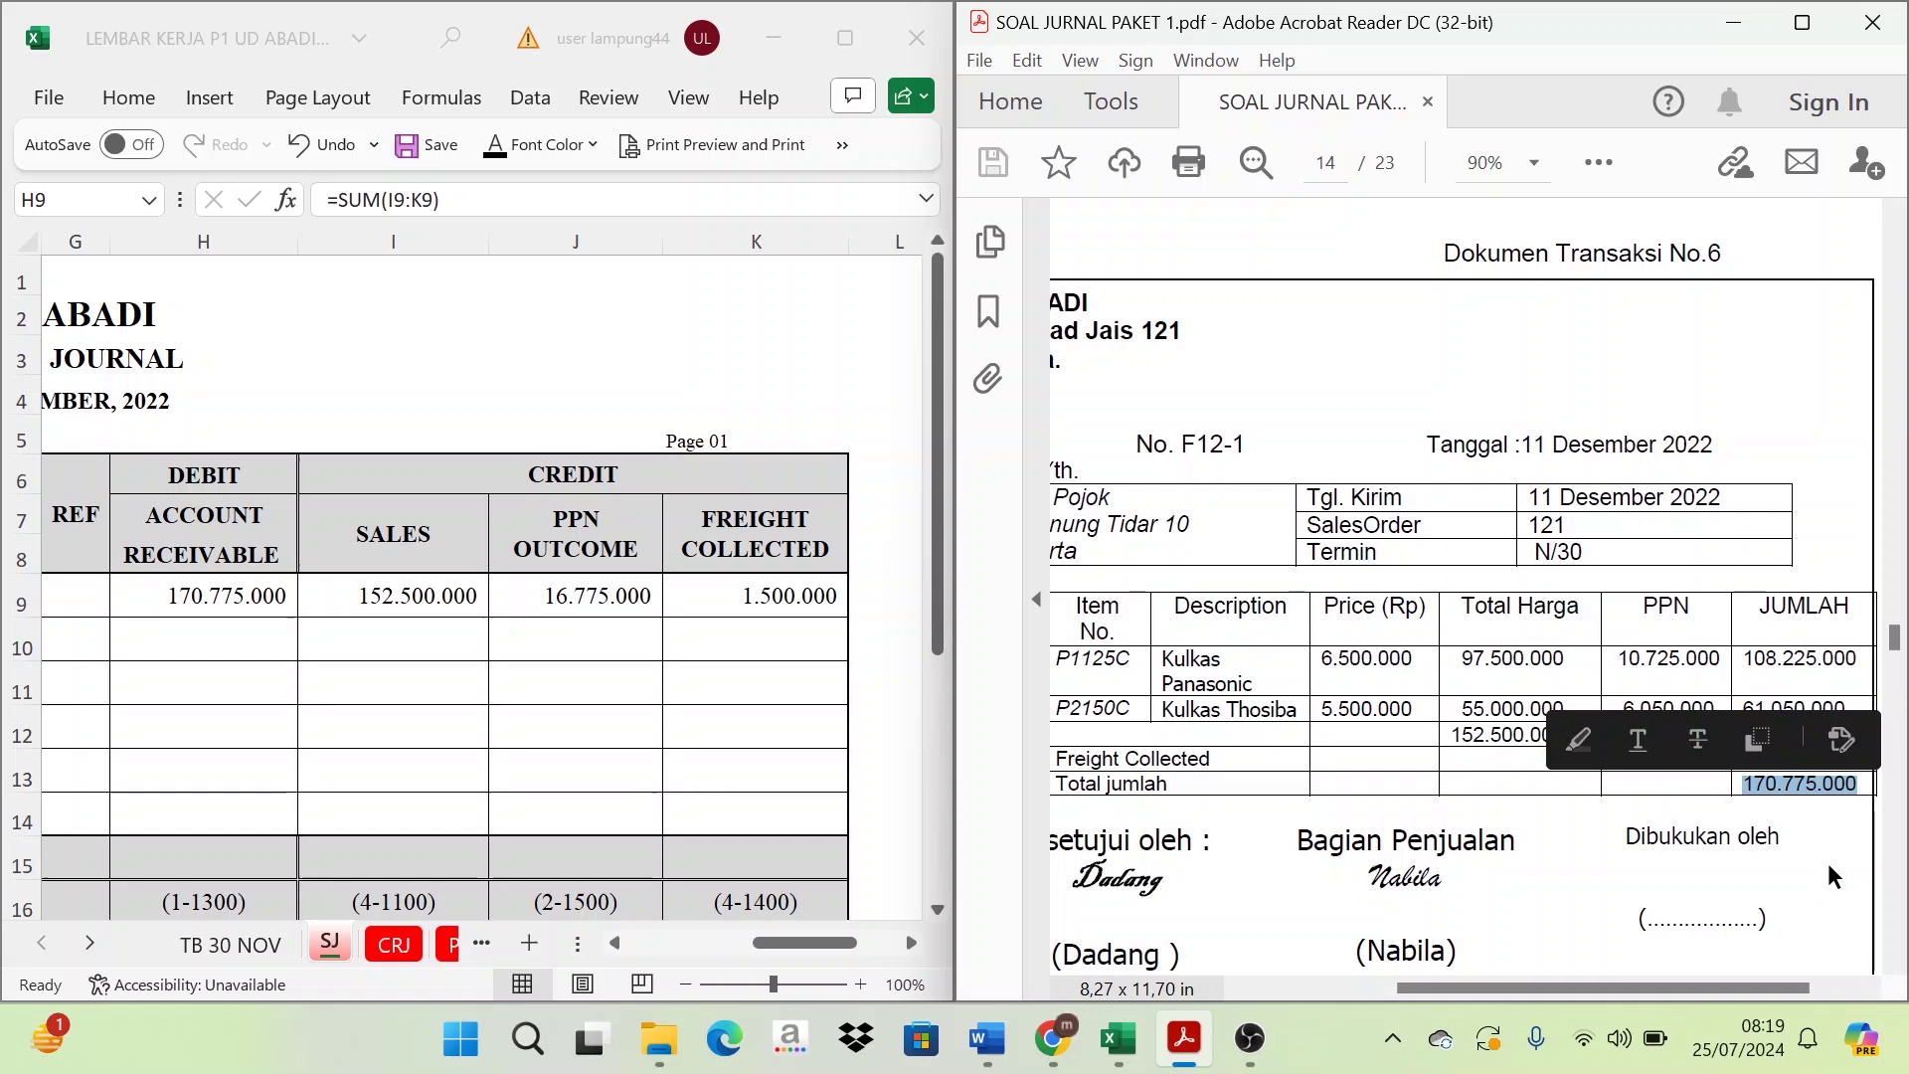
left_click(1803, 810)
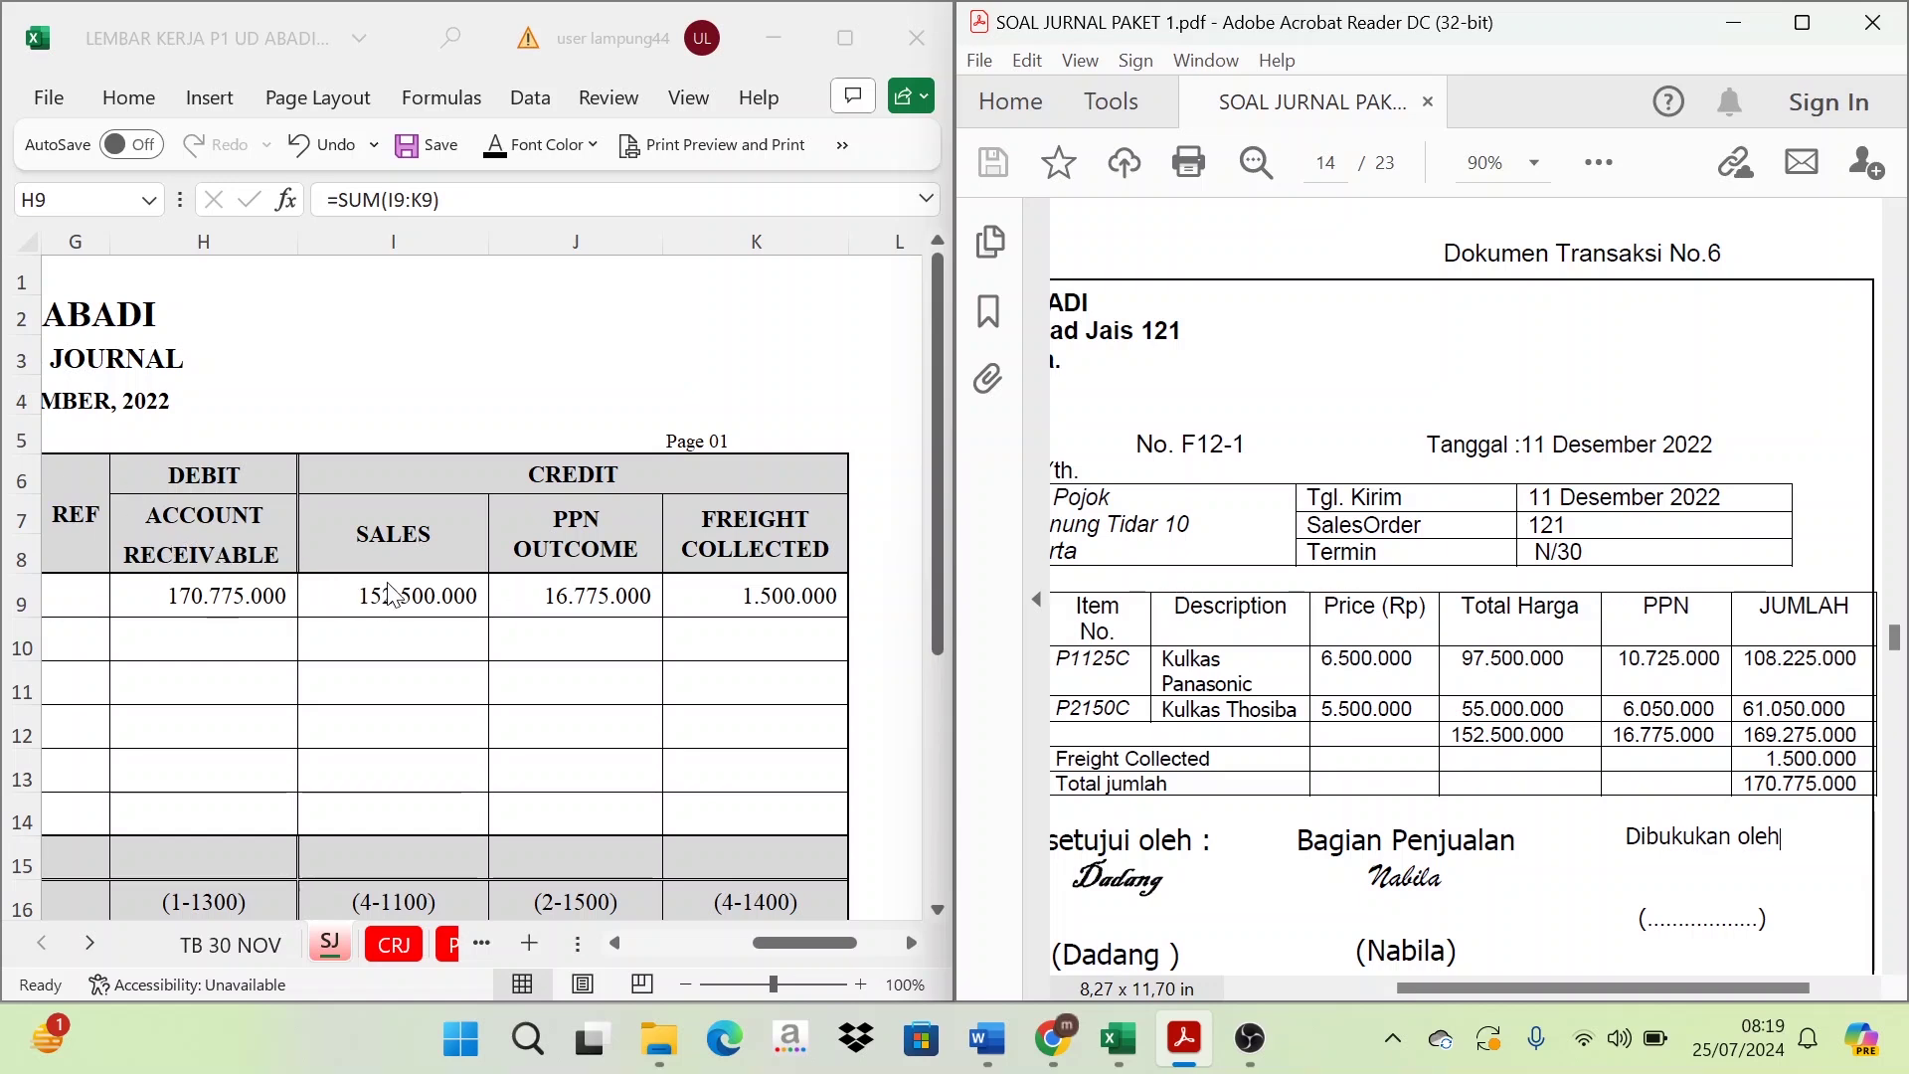
key("alt+Tab")
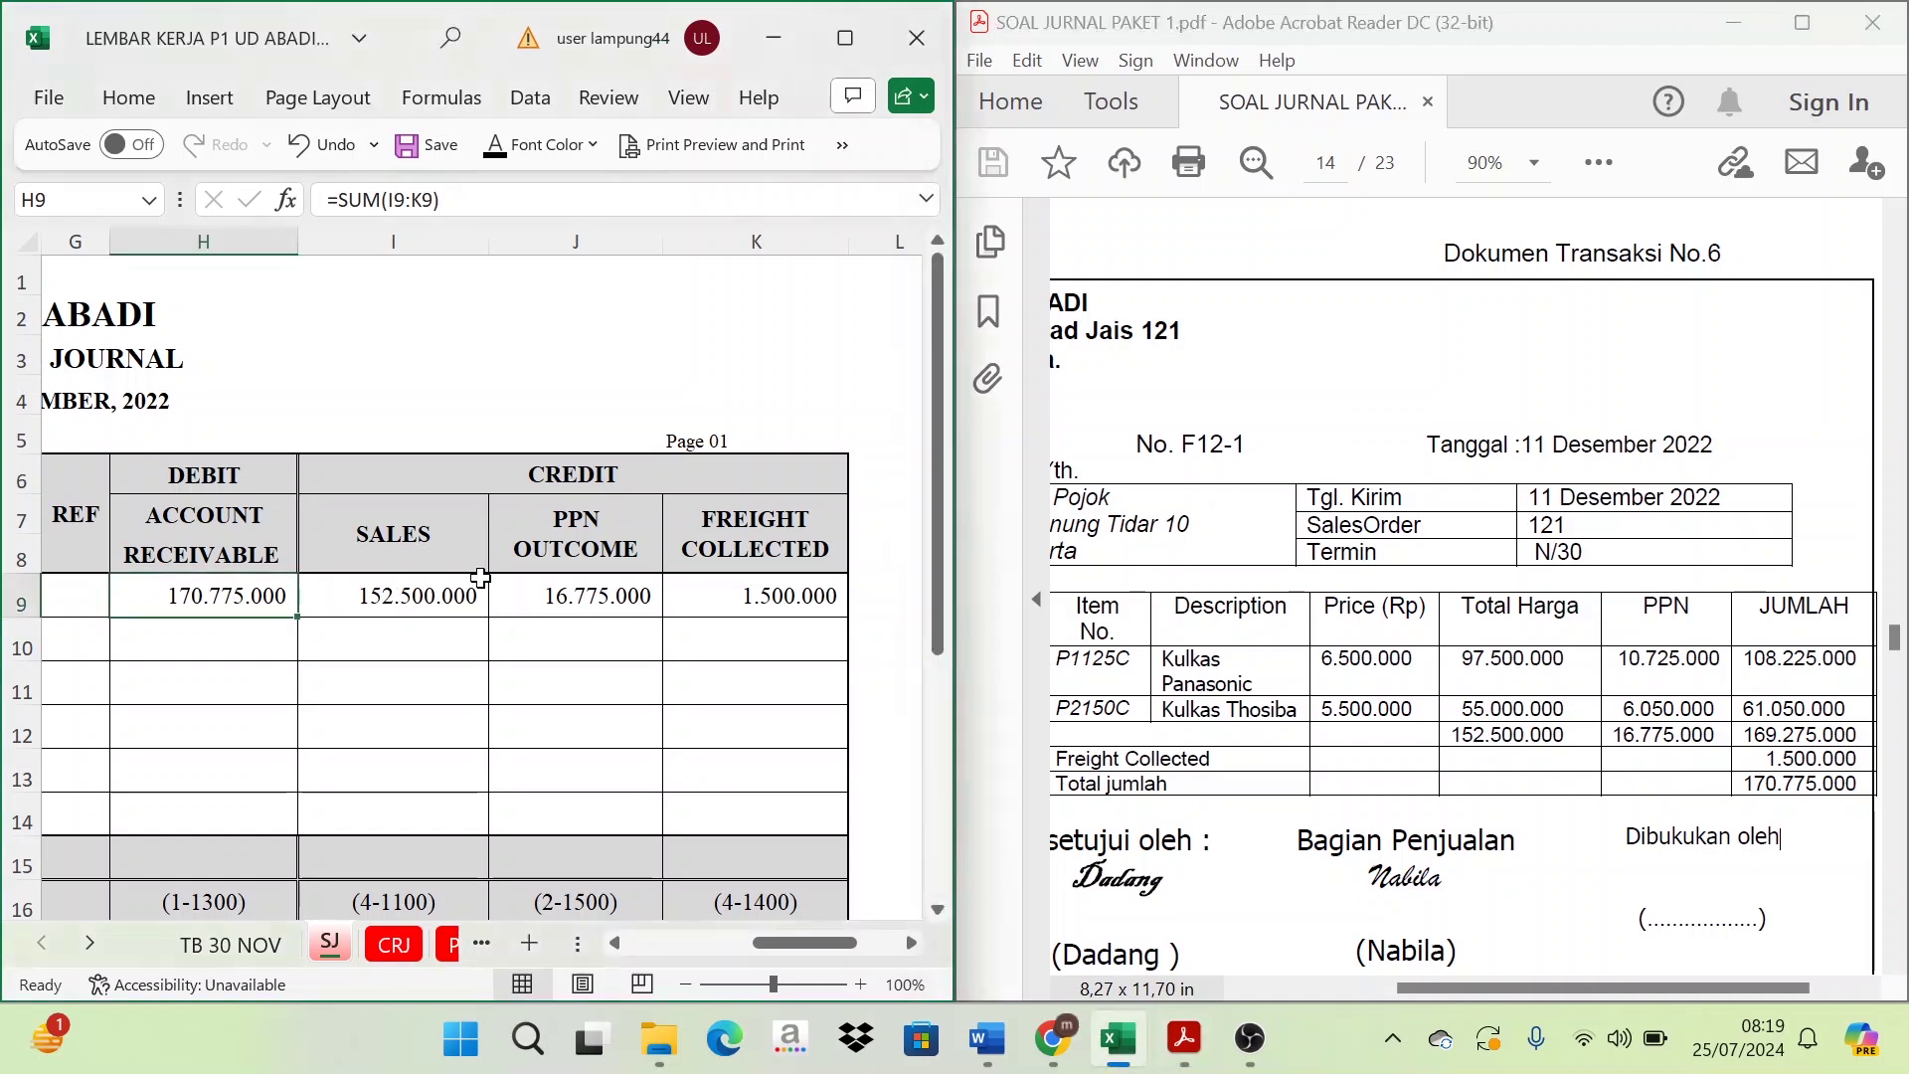
left_click(746, 596)
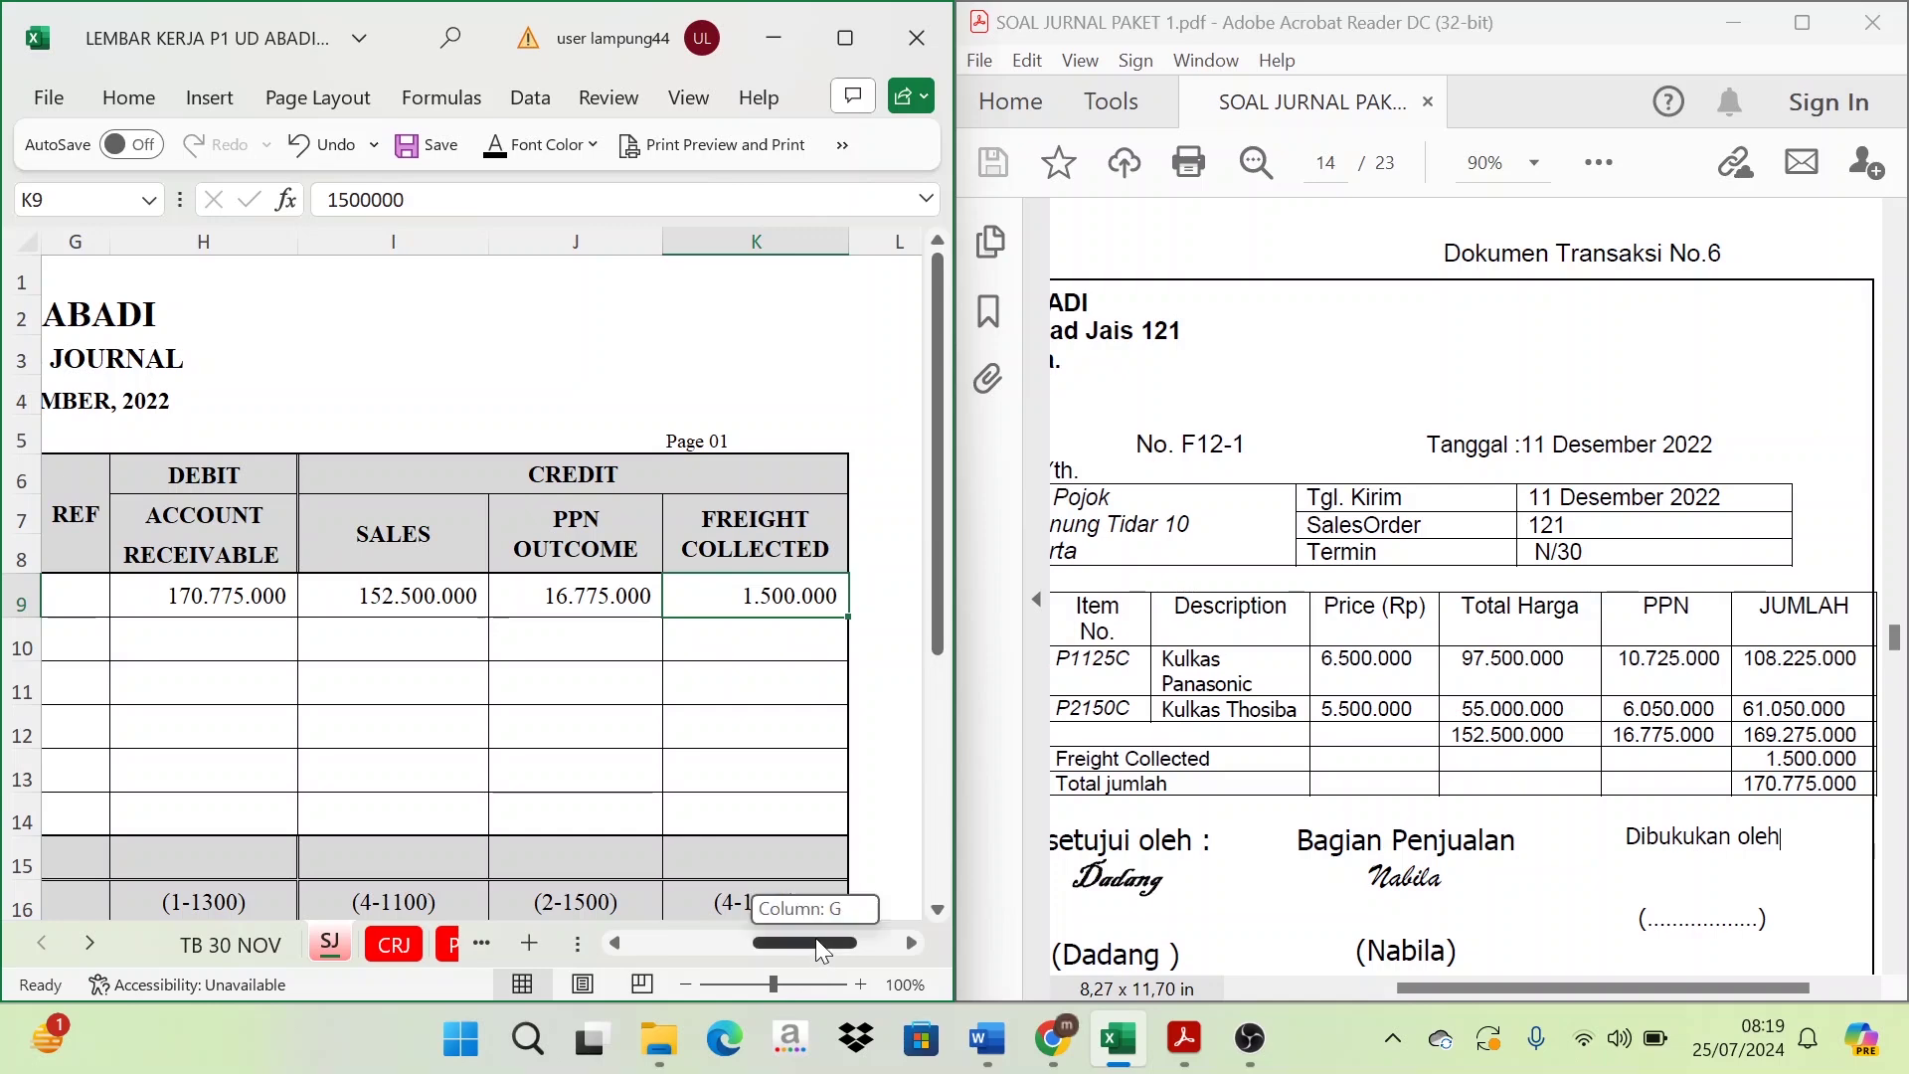
- Maximize the PDF window and bring up invoice F12-2 under Dokumen Transaksi No.7
mouse_move(816, 941)
left_mouse_down()
mouse_move(782, 942)
mouse_move(801, 944)
left_mouse_up()
left_click(1476, 440)
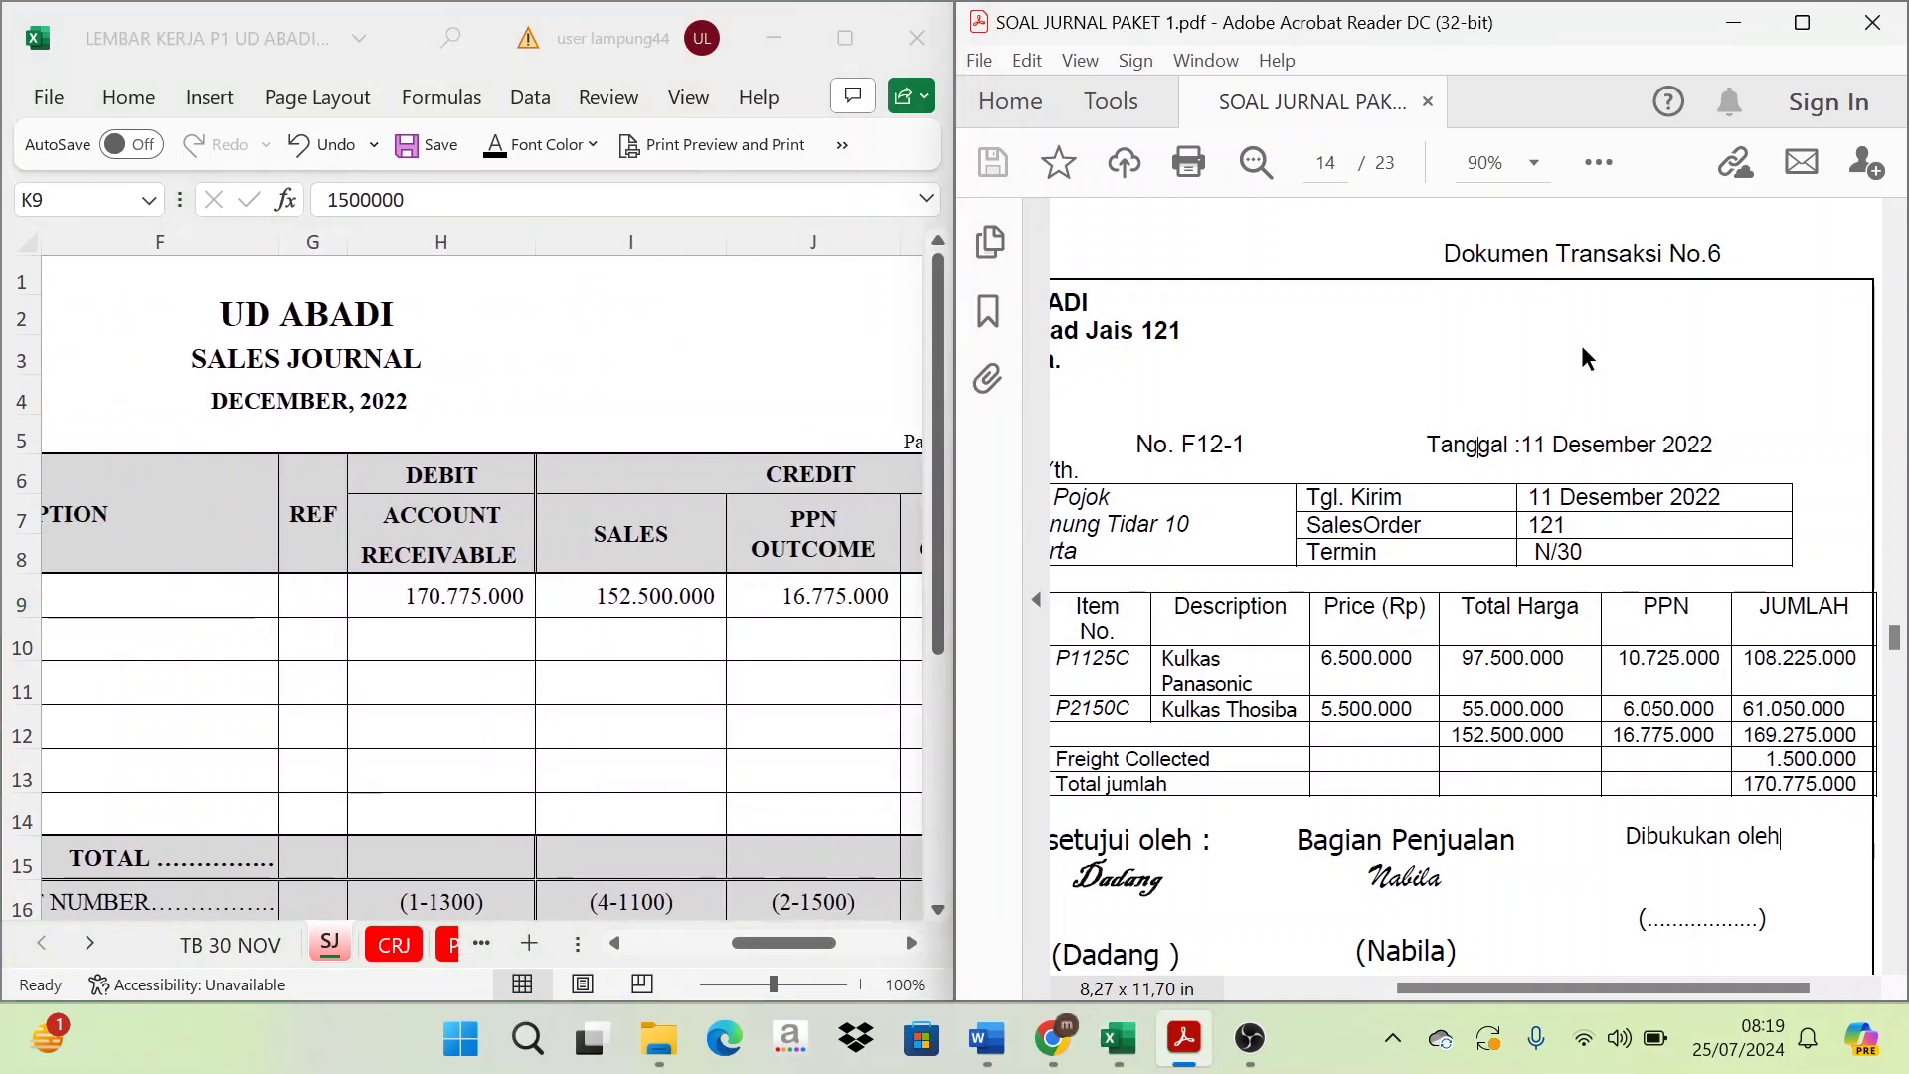
left_click(1801, 22)
scroll(647, 412, "down", 1)
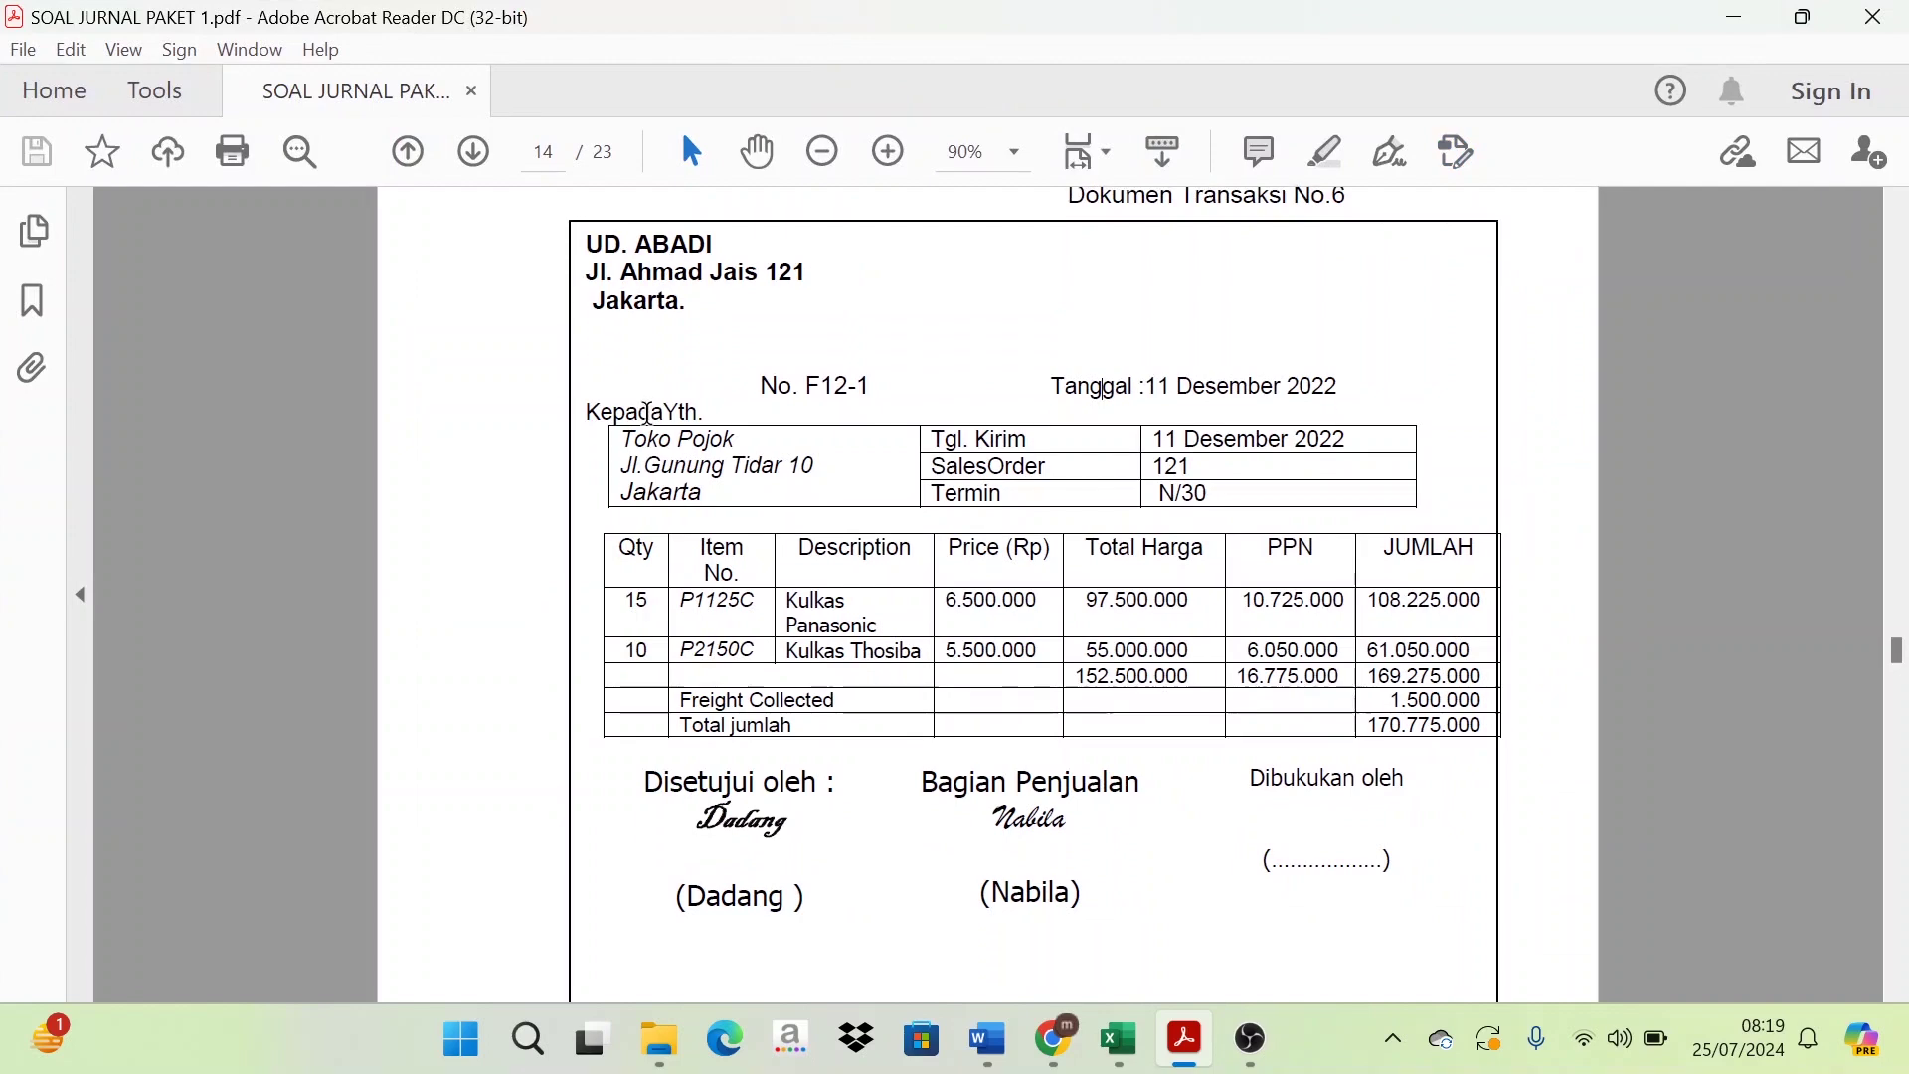
scroll(648, 411, "up", 1)
scroll(647, 412, "down", 8)
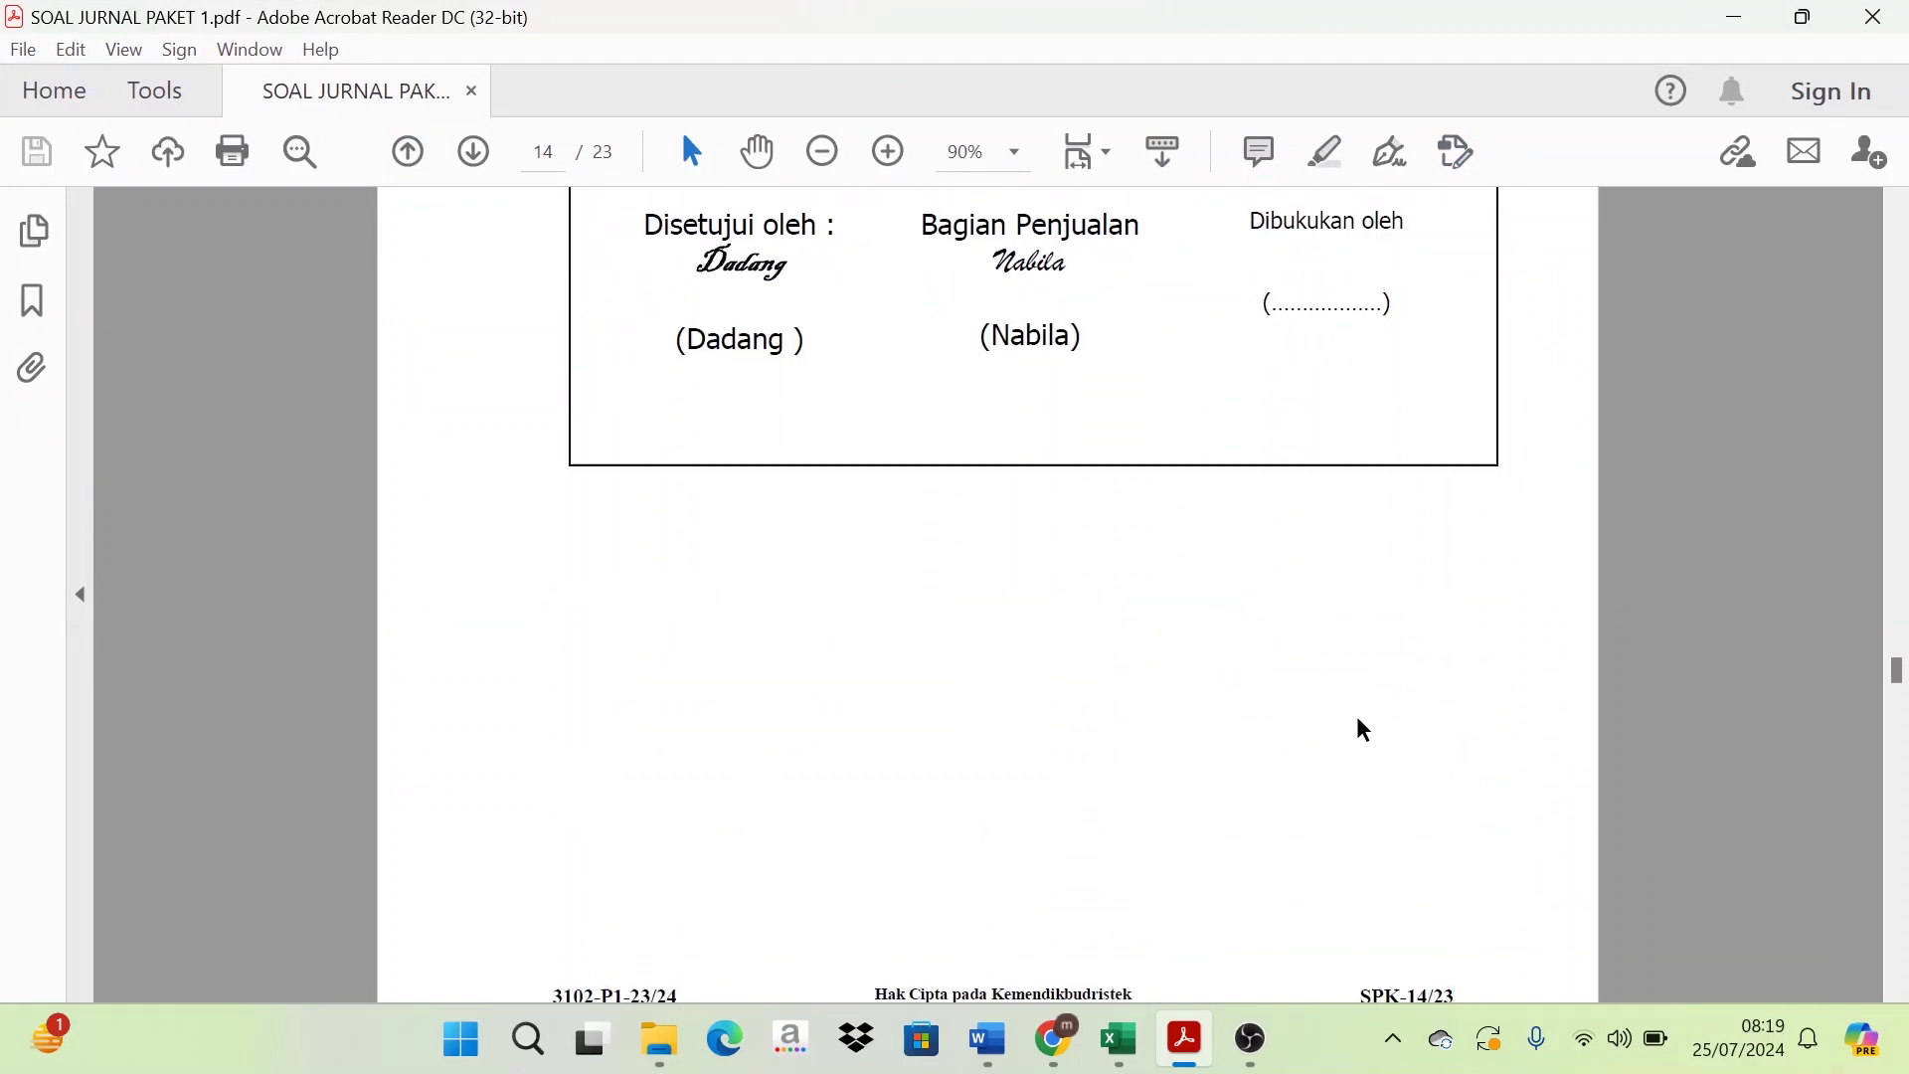
scroll(1364, 731, "down", 5)
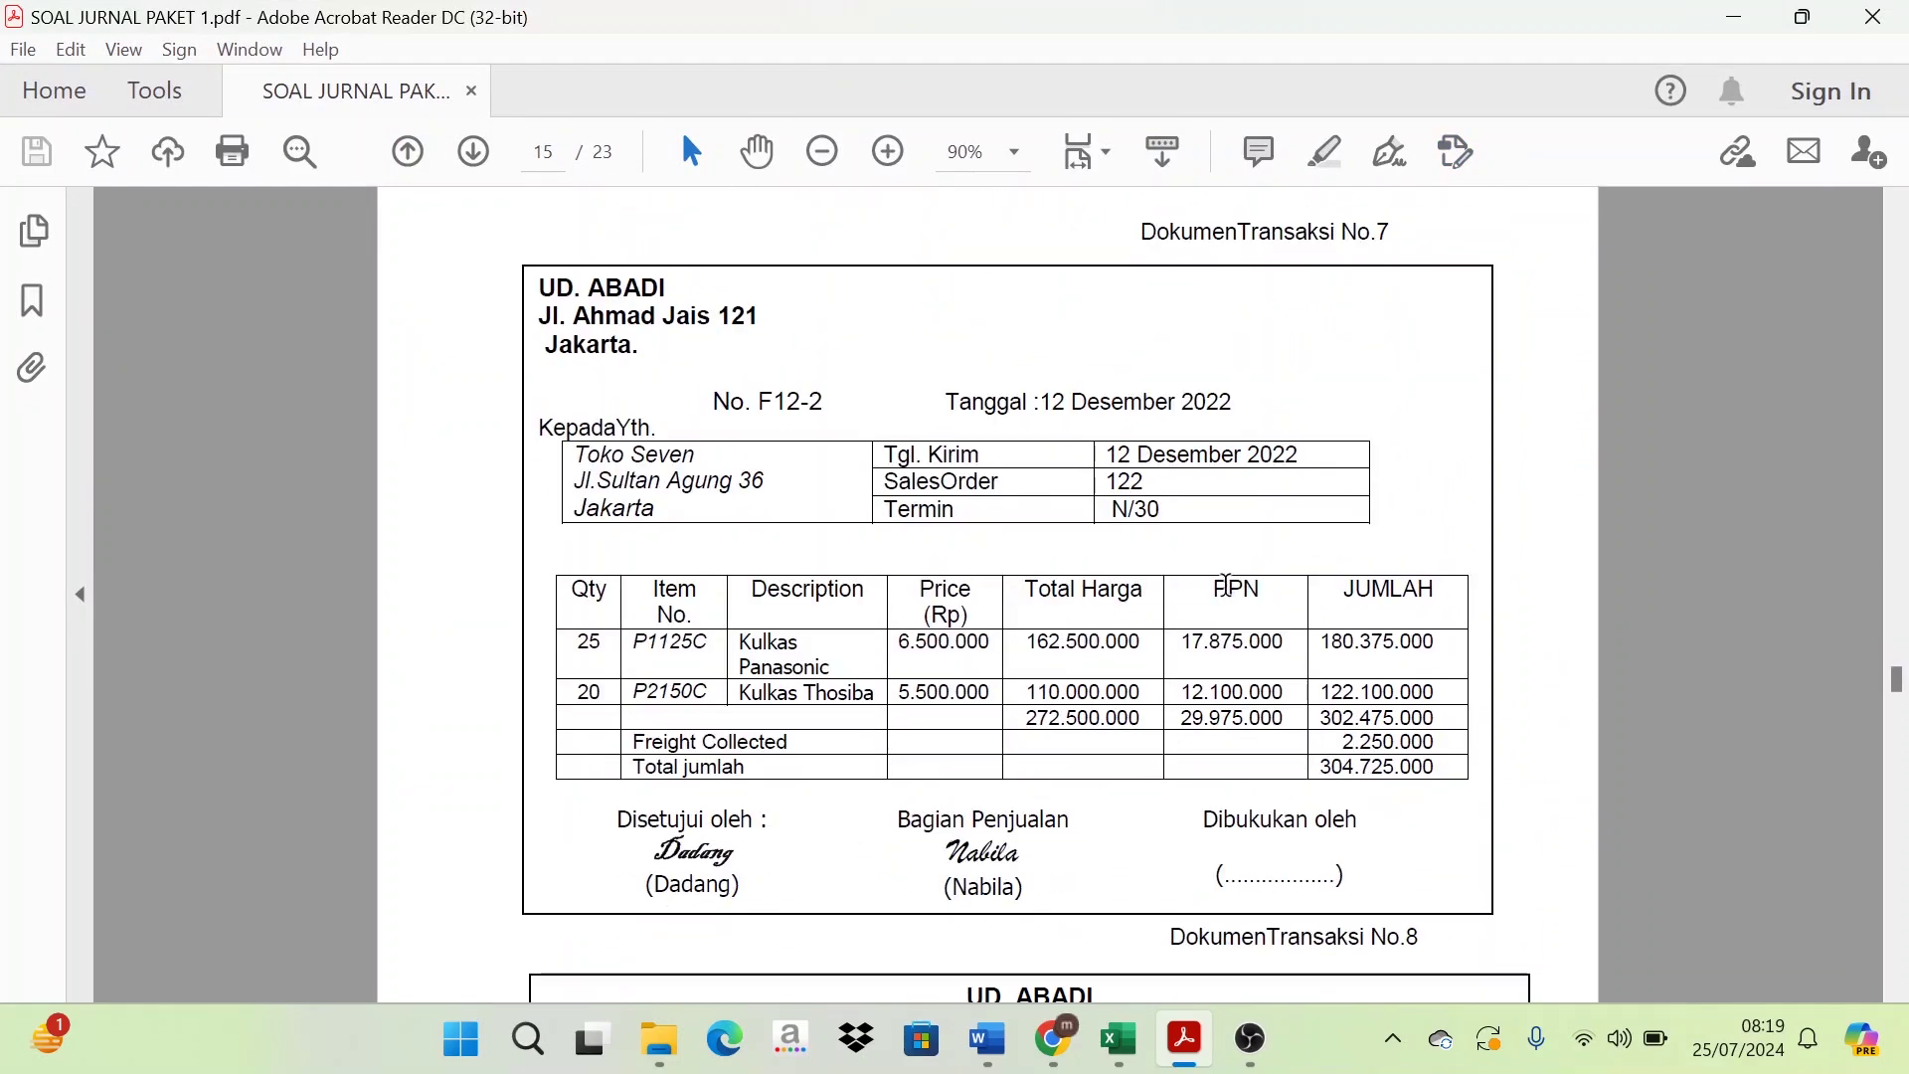
scroll(812, 418, "up", 1)
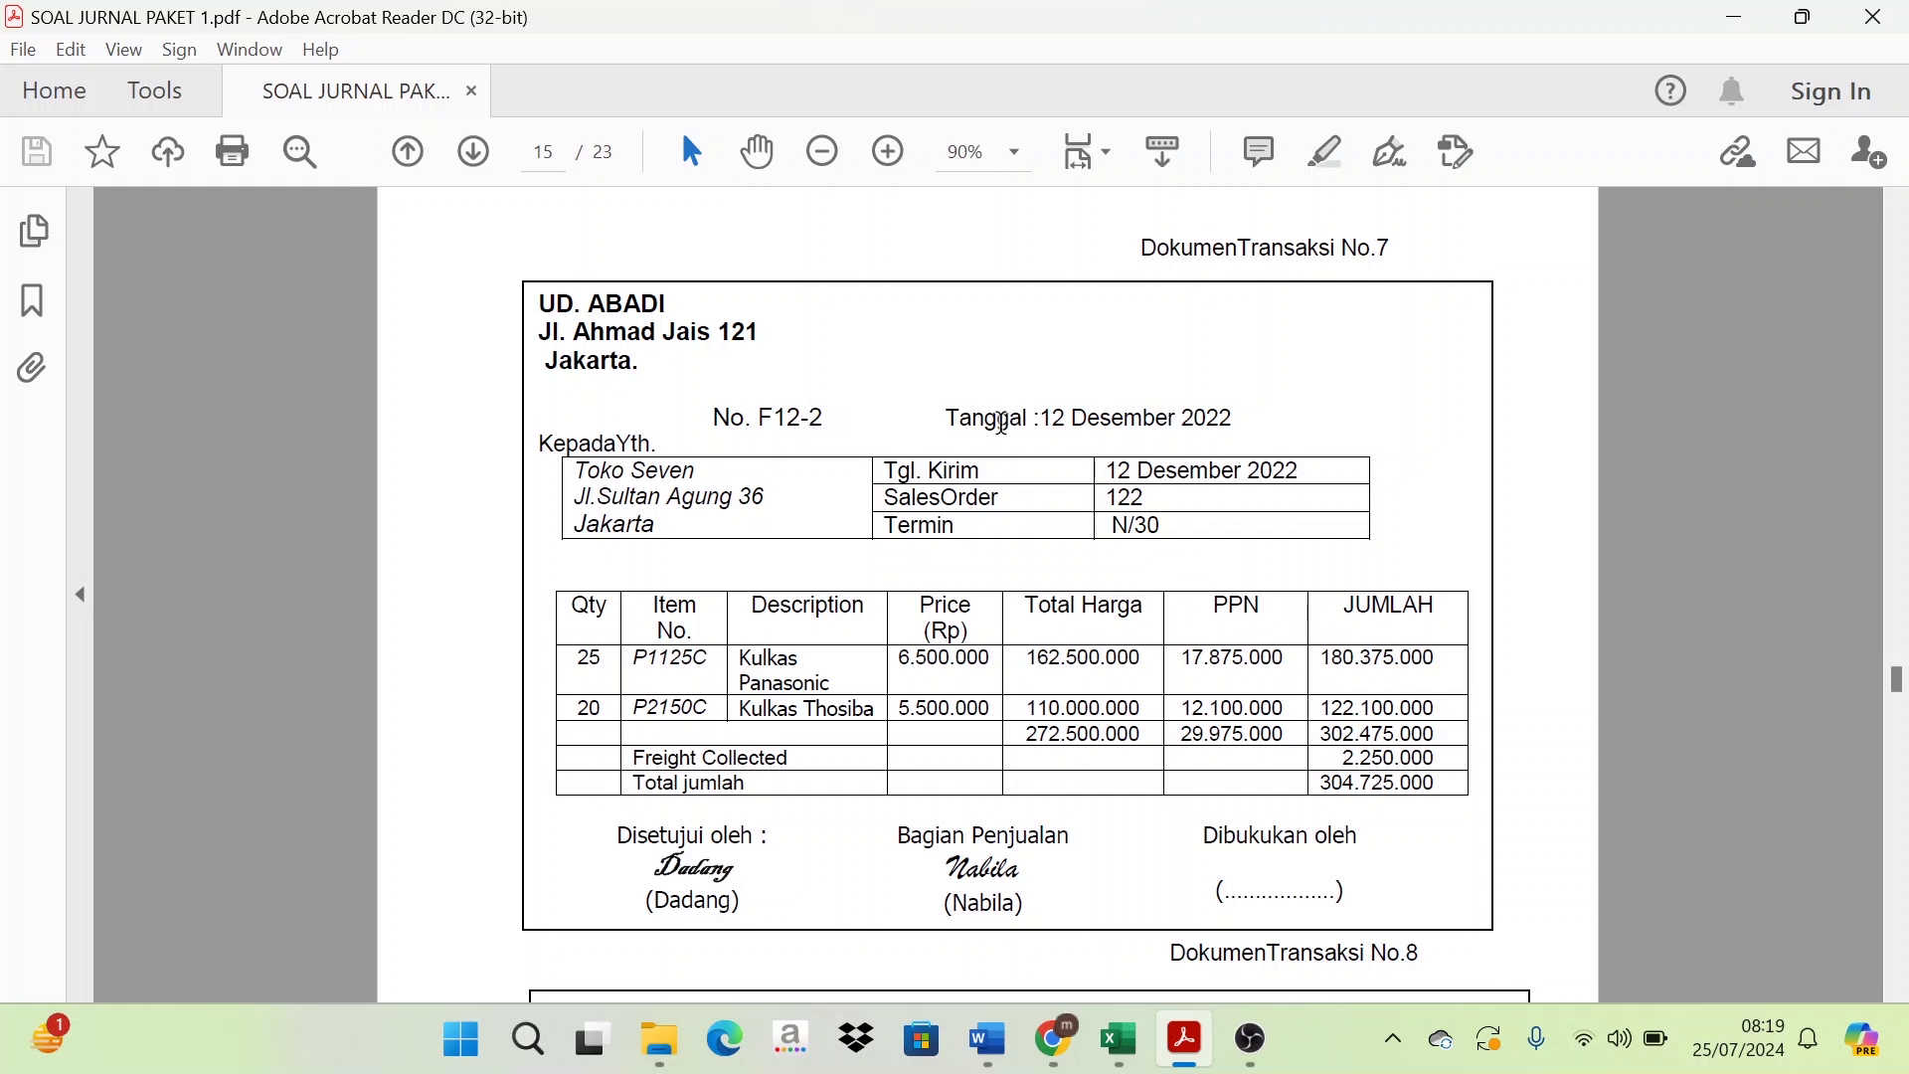
- Check the invoice number and the issuing company's letterhead on Dokumen Transaksi No.7
left_click_drag(829, 417, 710, 421)
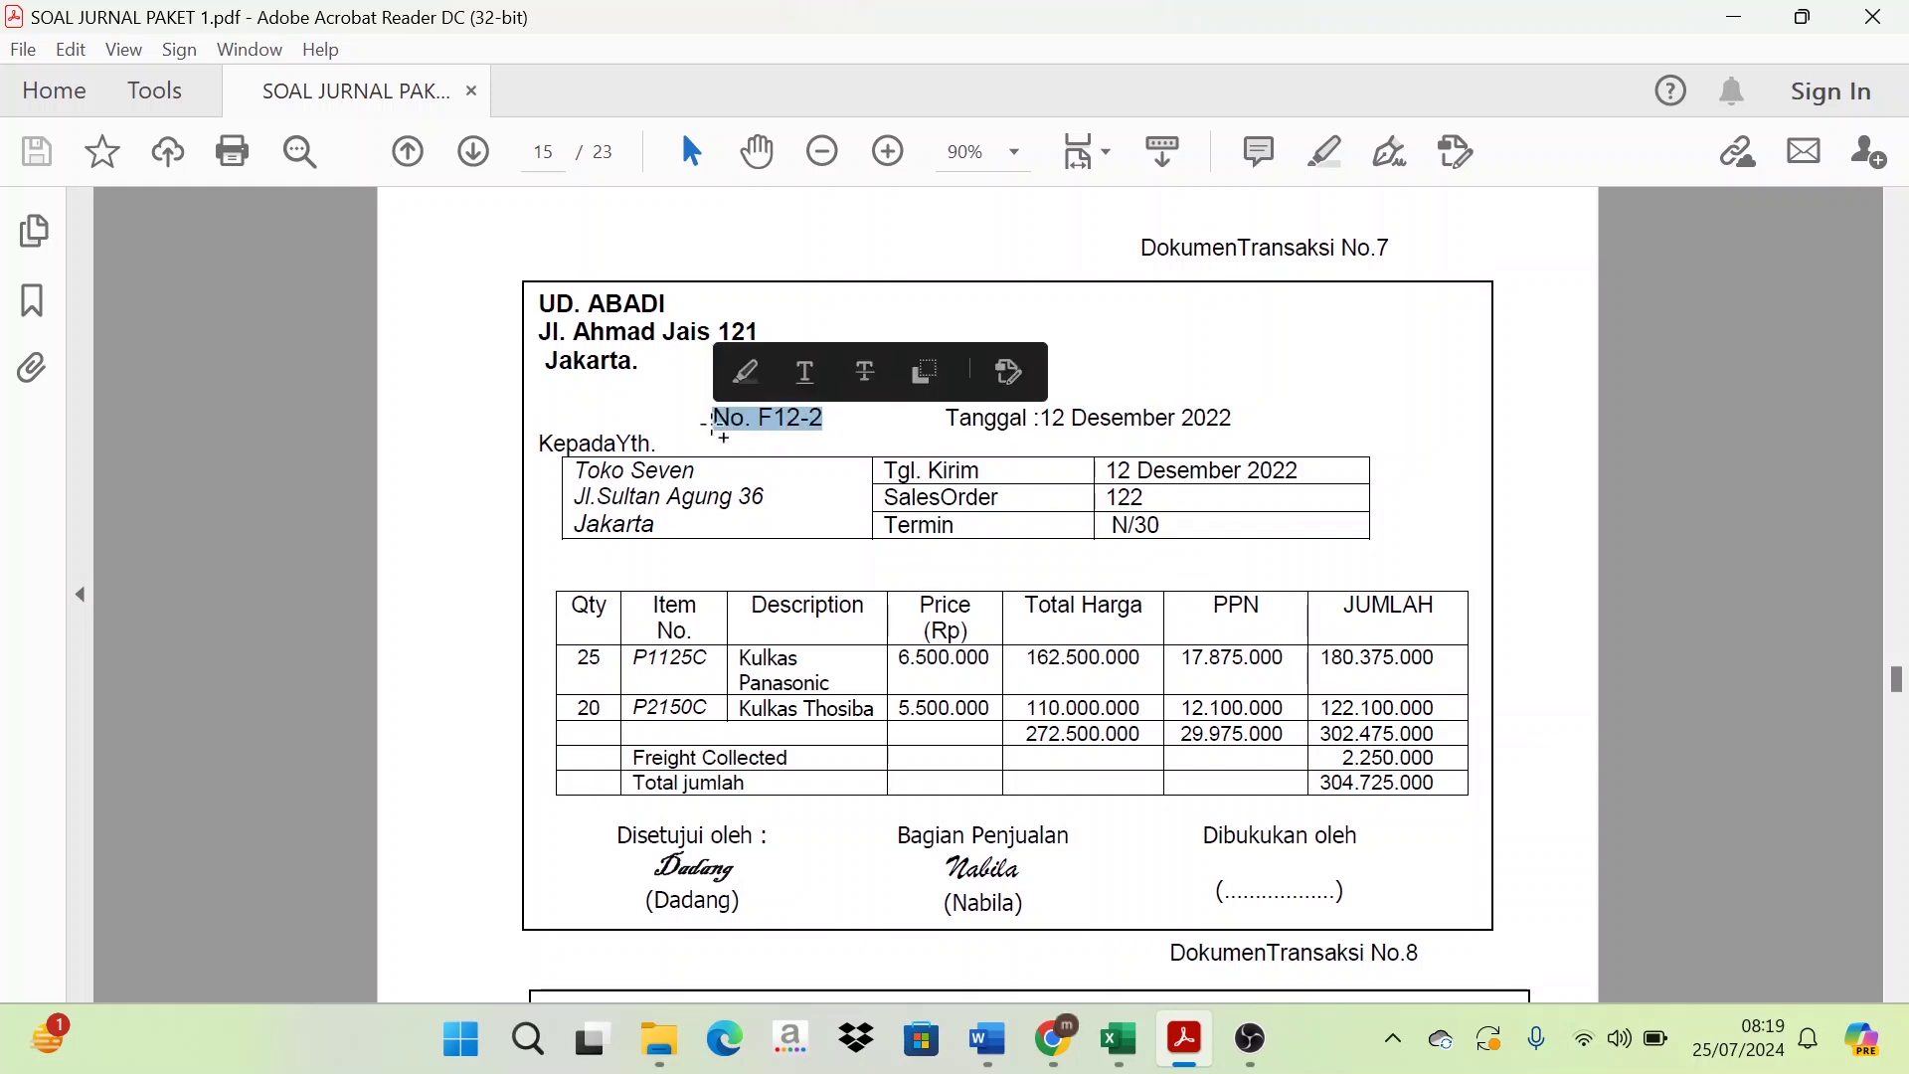
left_click_drag(542, 301, 680, 338)
left_click(881, 415)
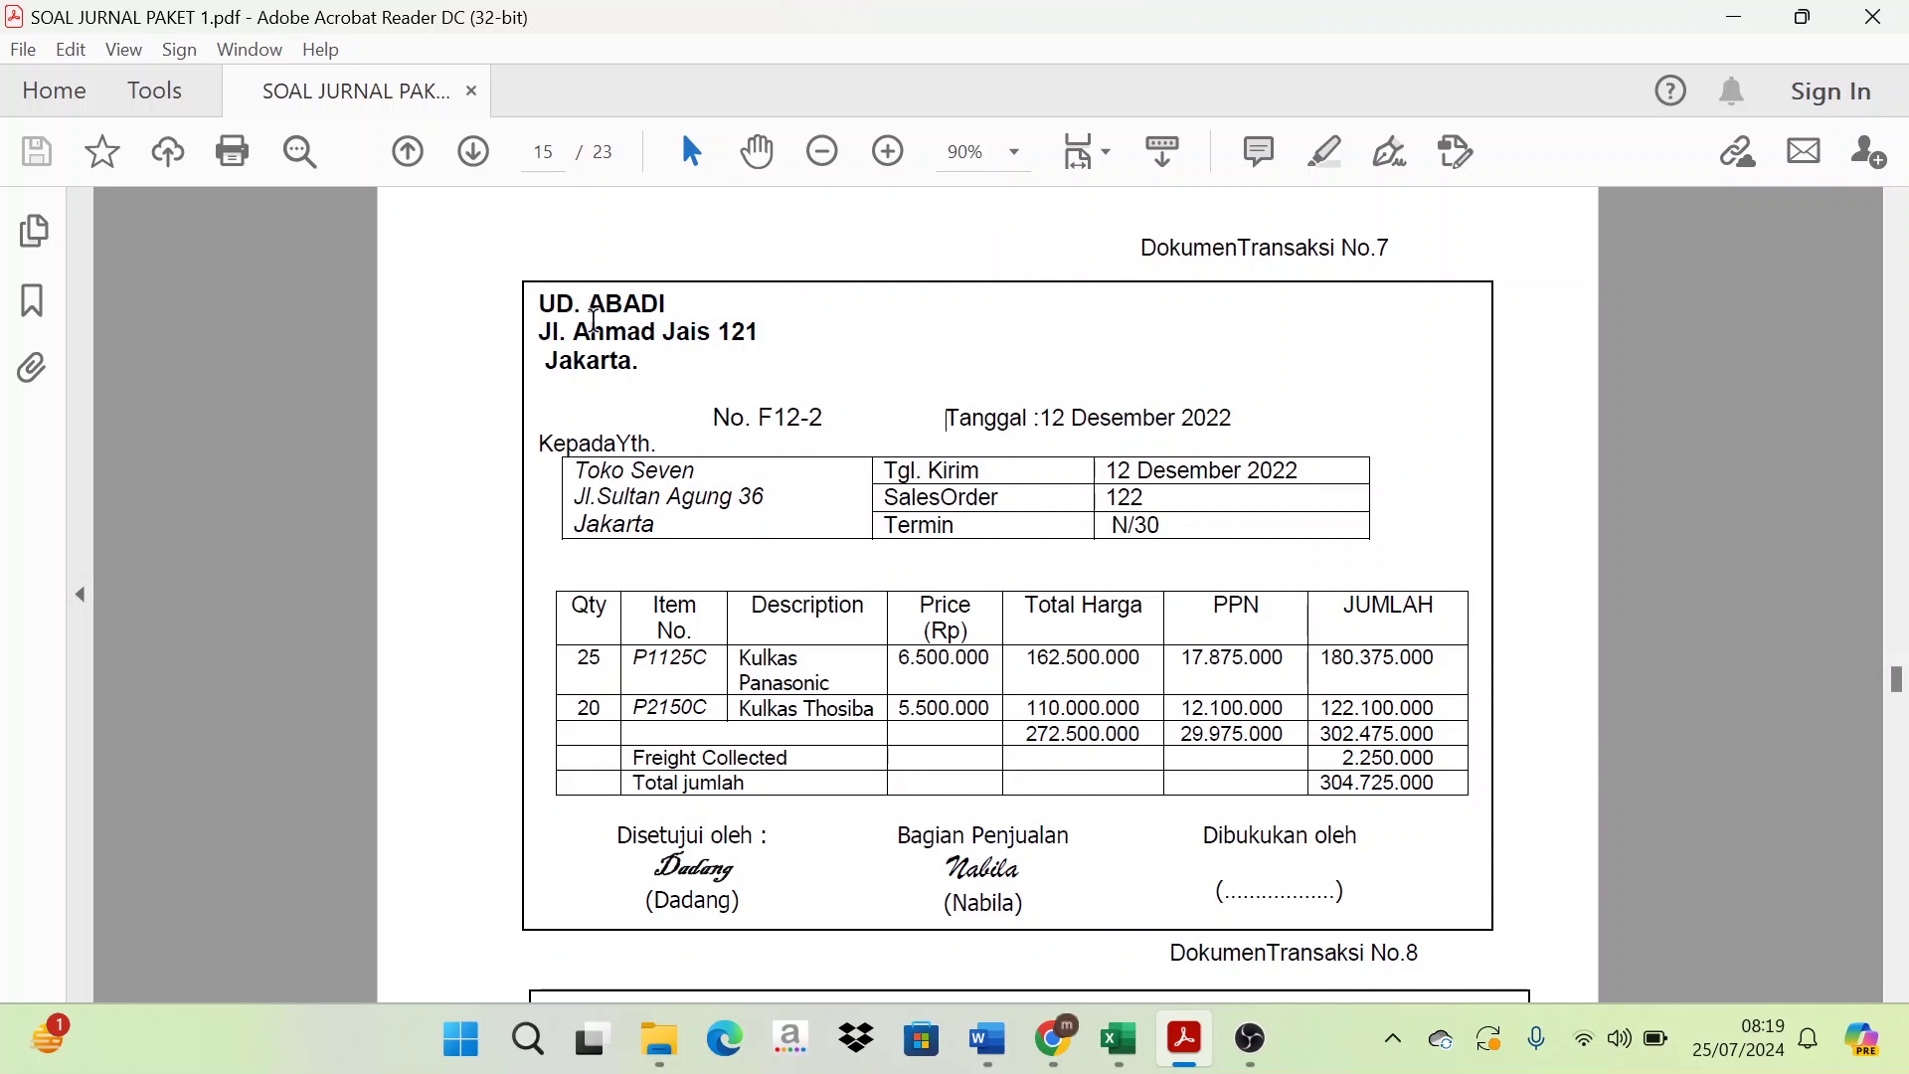
left_click_drag(547, 302, 731, 360)
left_click(1053, 503)
- Restore the PDF beside the journal and set row 10's date 12, invoice number F12-2 and description Toko Seven to black font
key("super+Down")
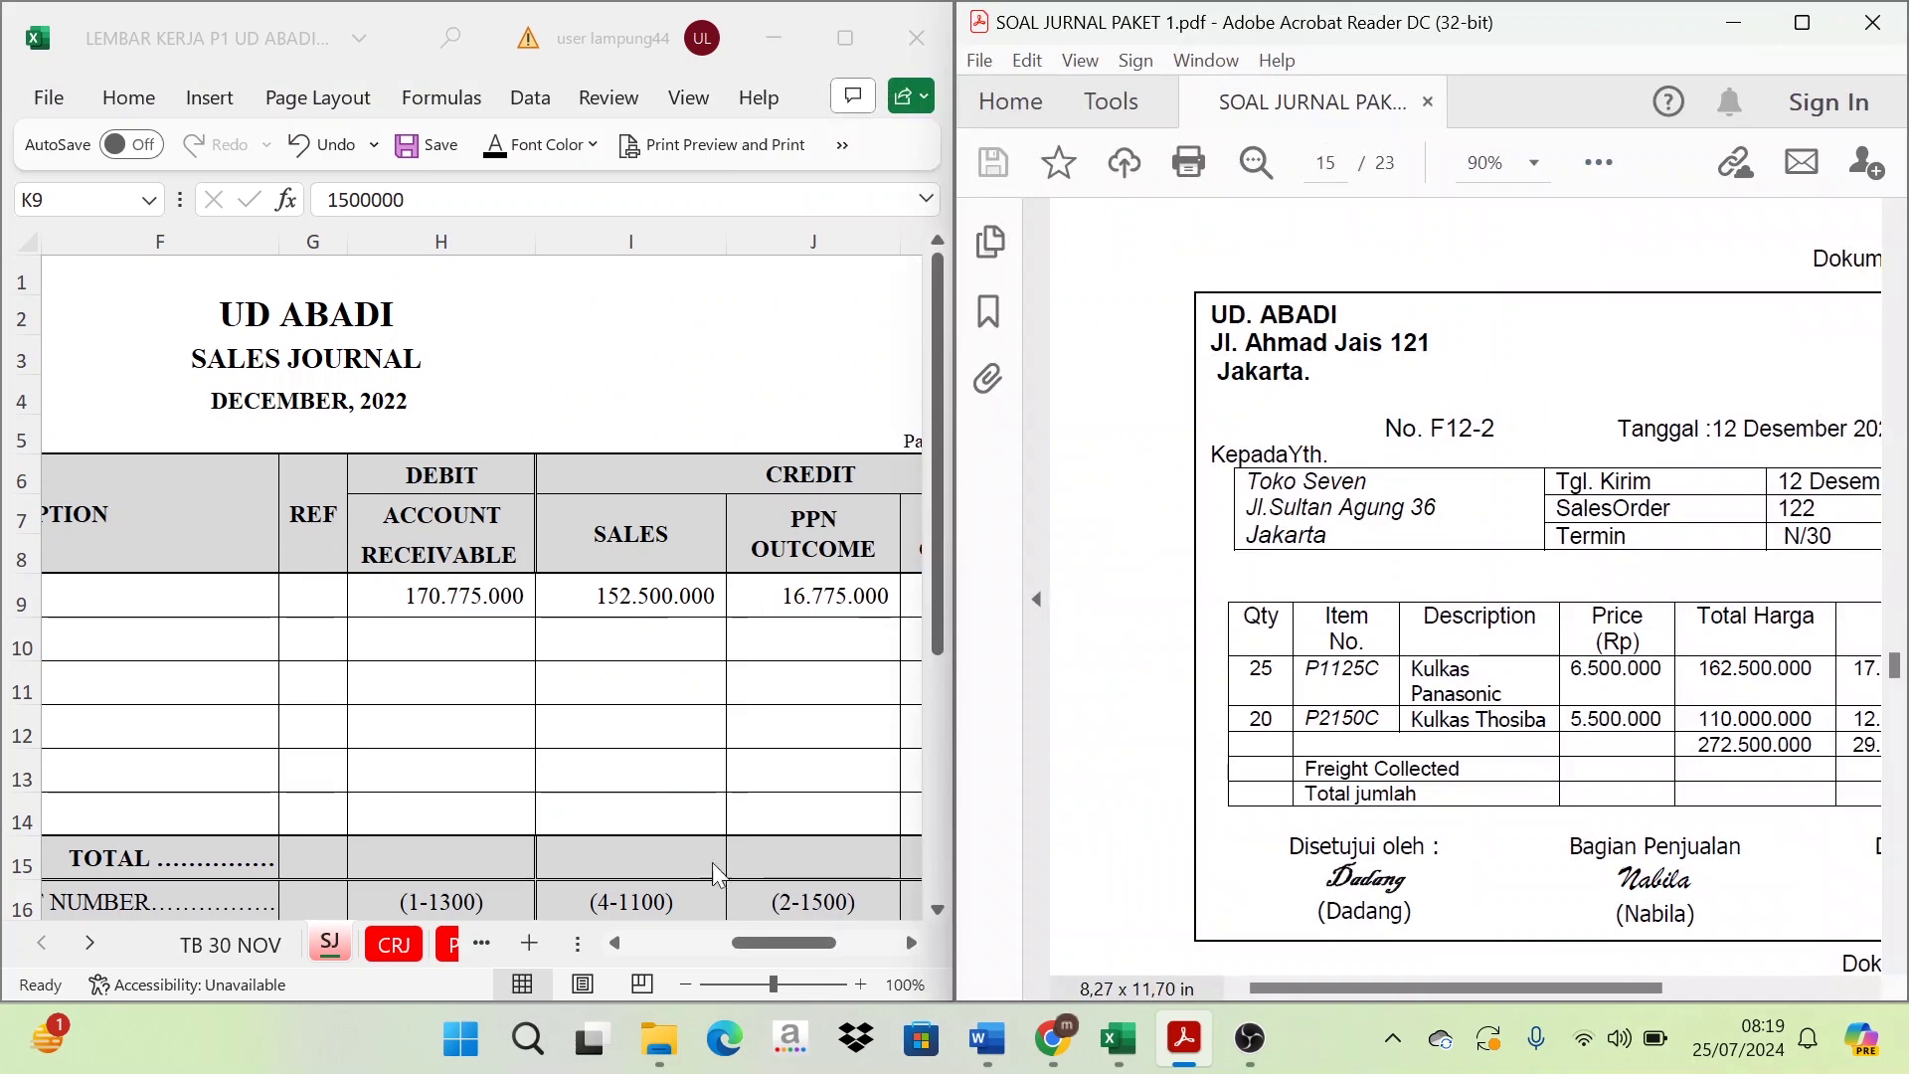
left_click_drag(754, 945, 649, 976)
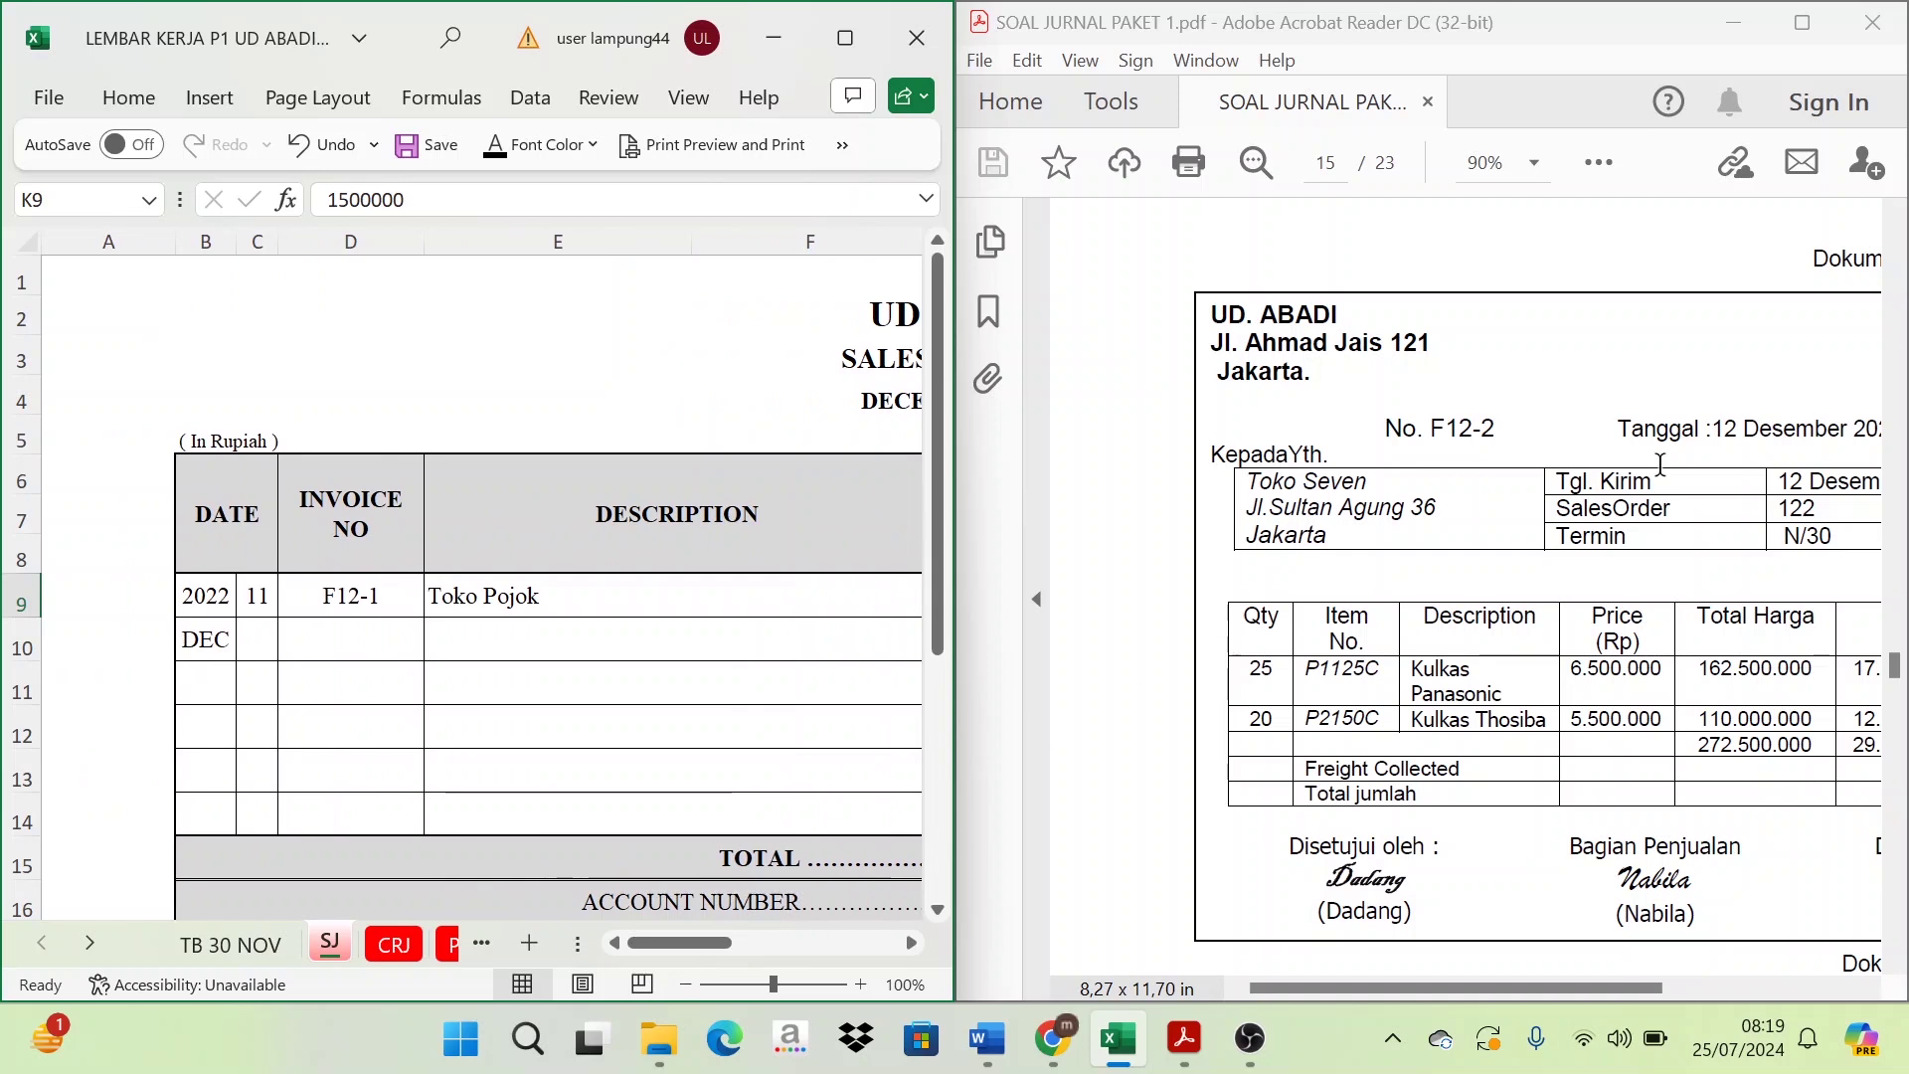
left_click(257, 640)
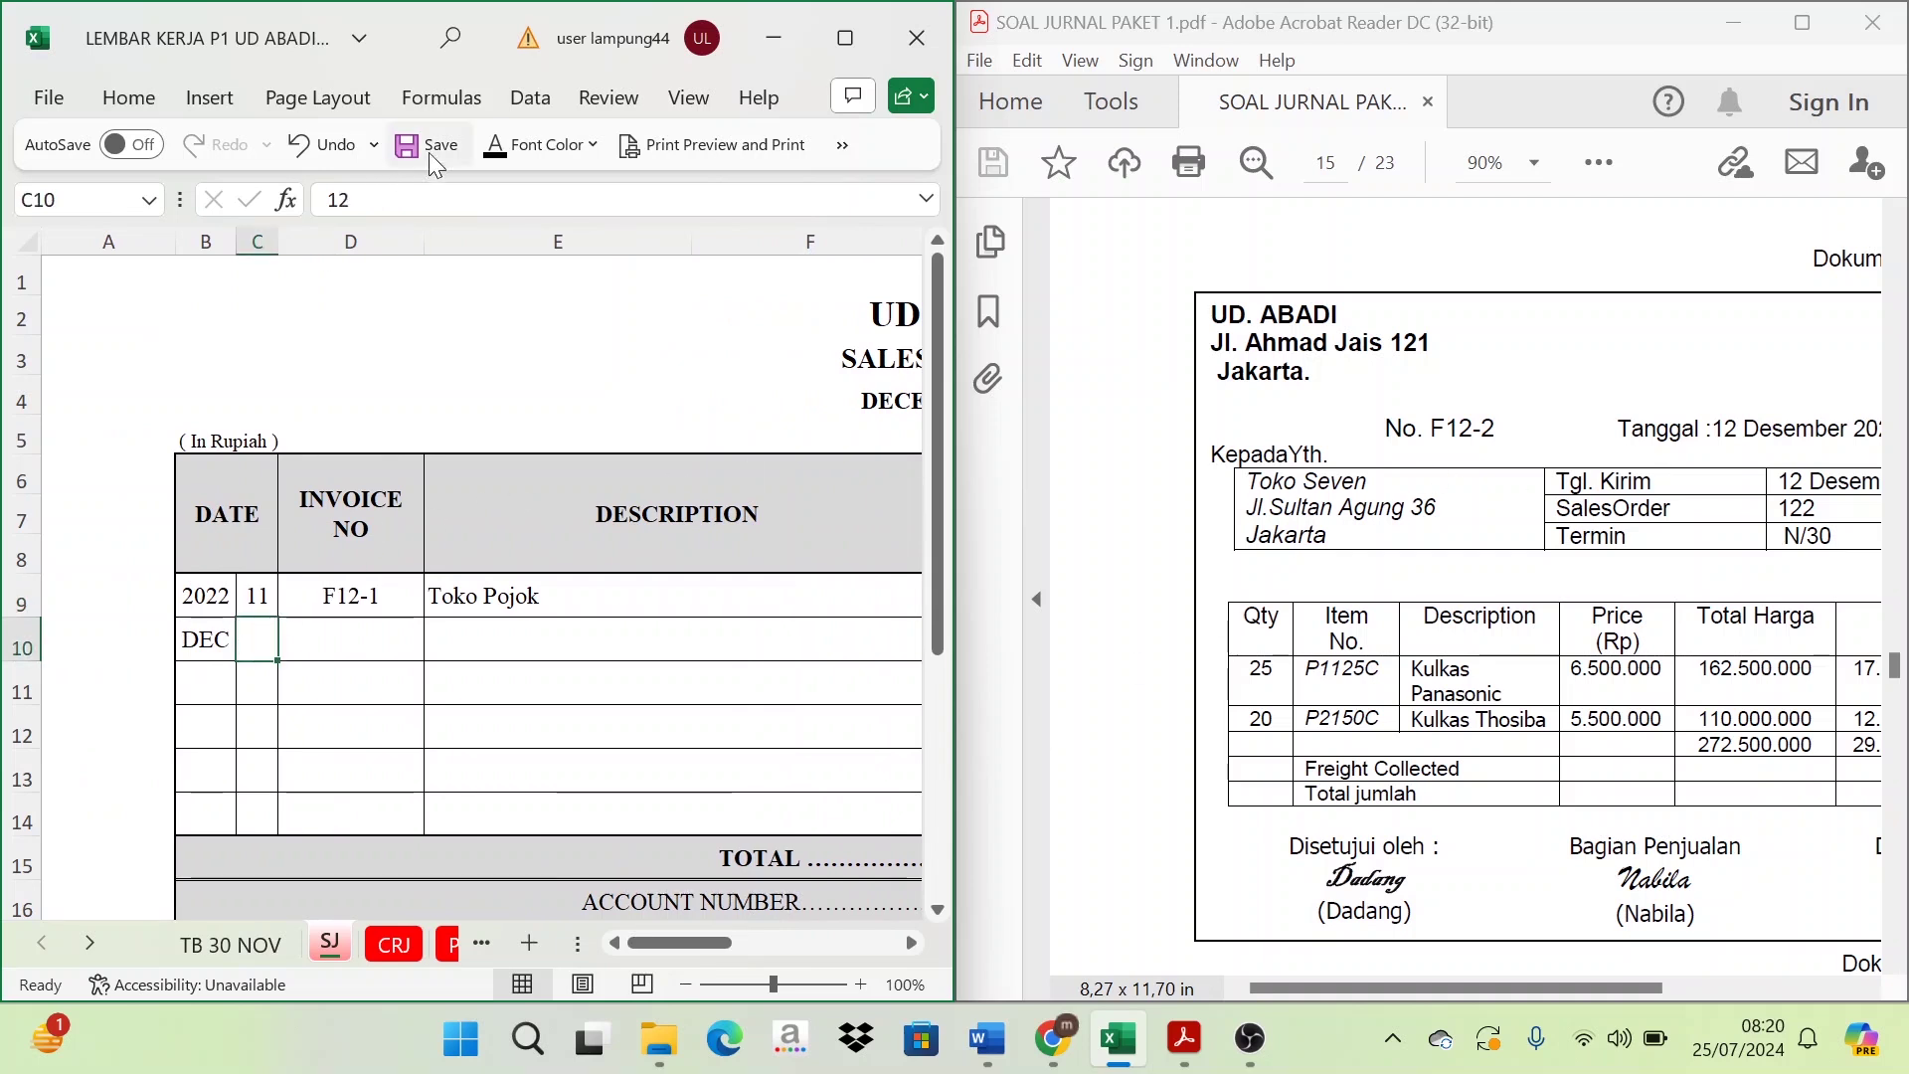
left_click(365, 644)
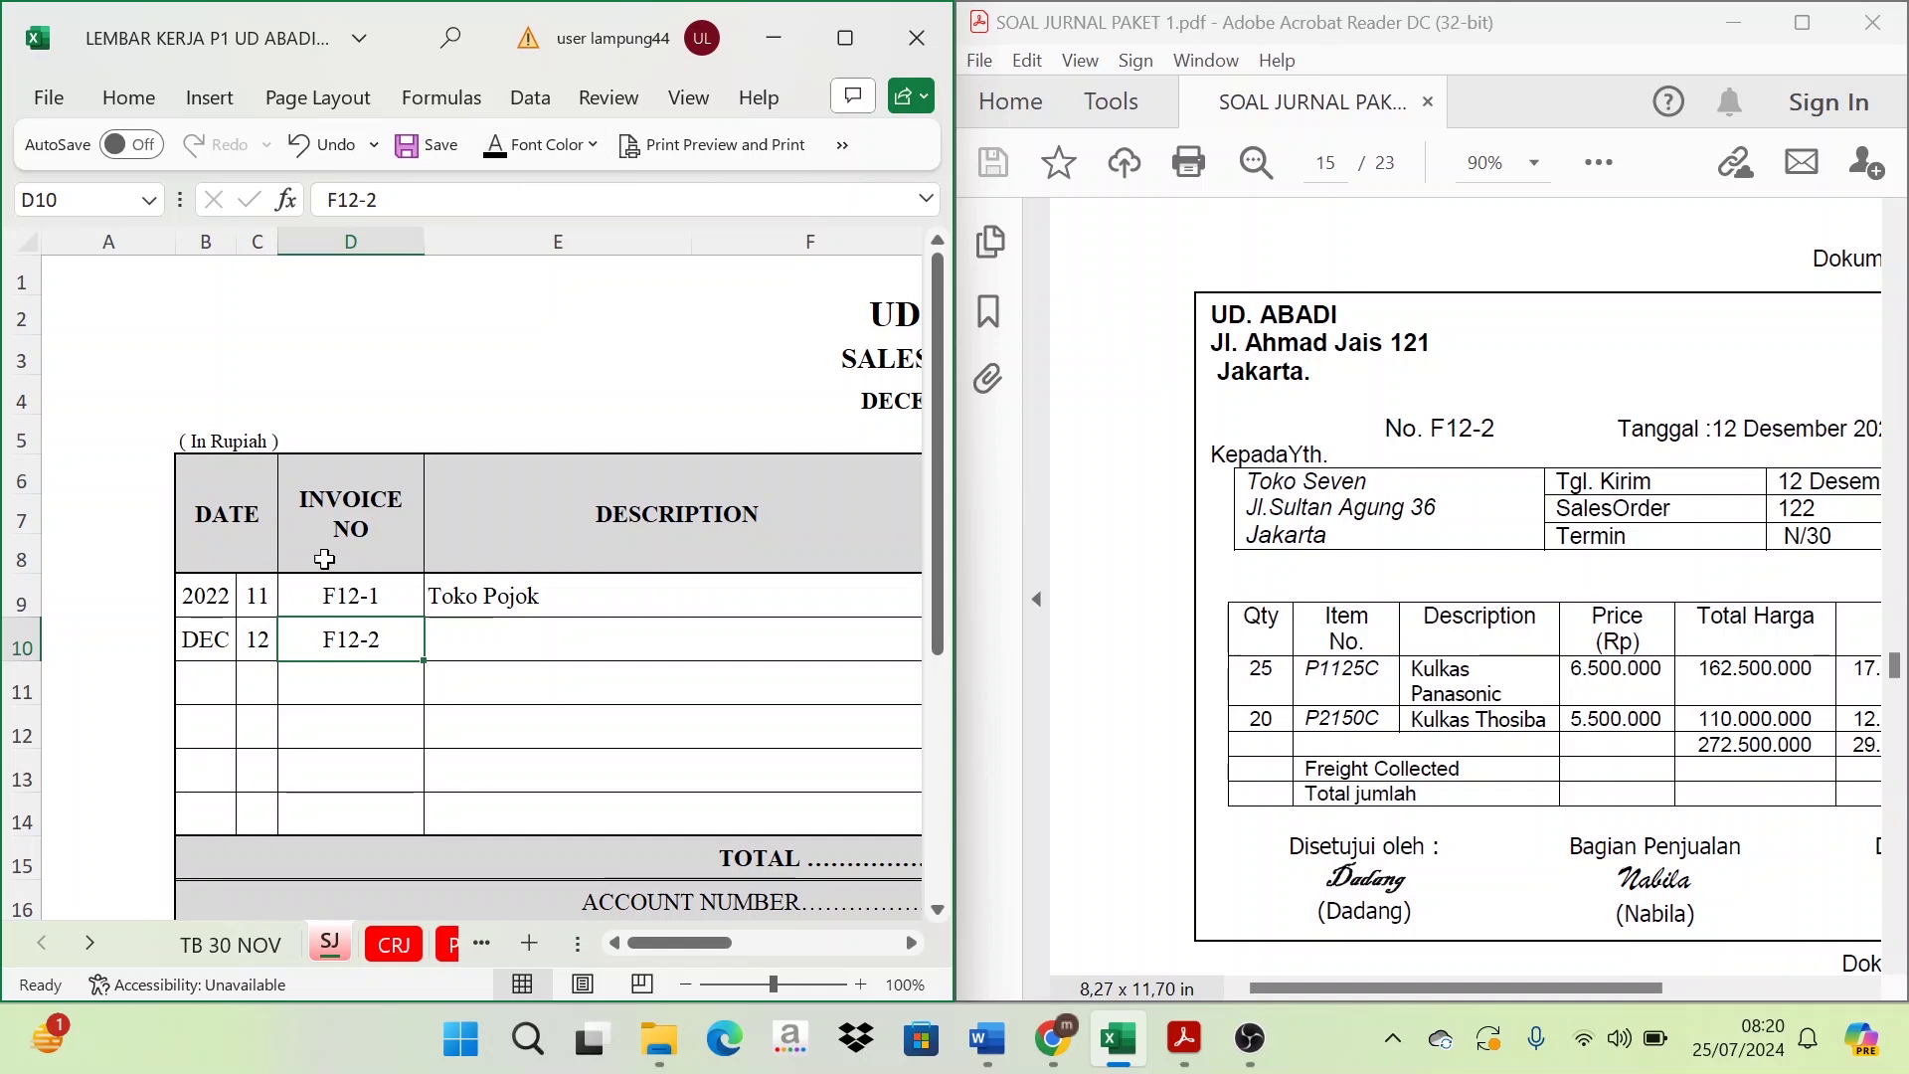
left_click(488, 627)
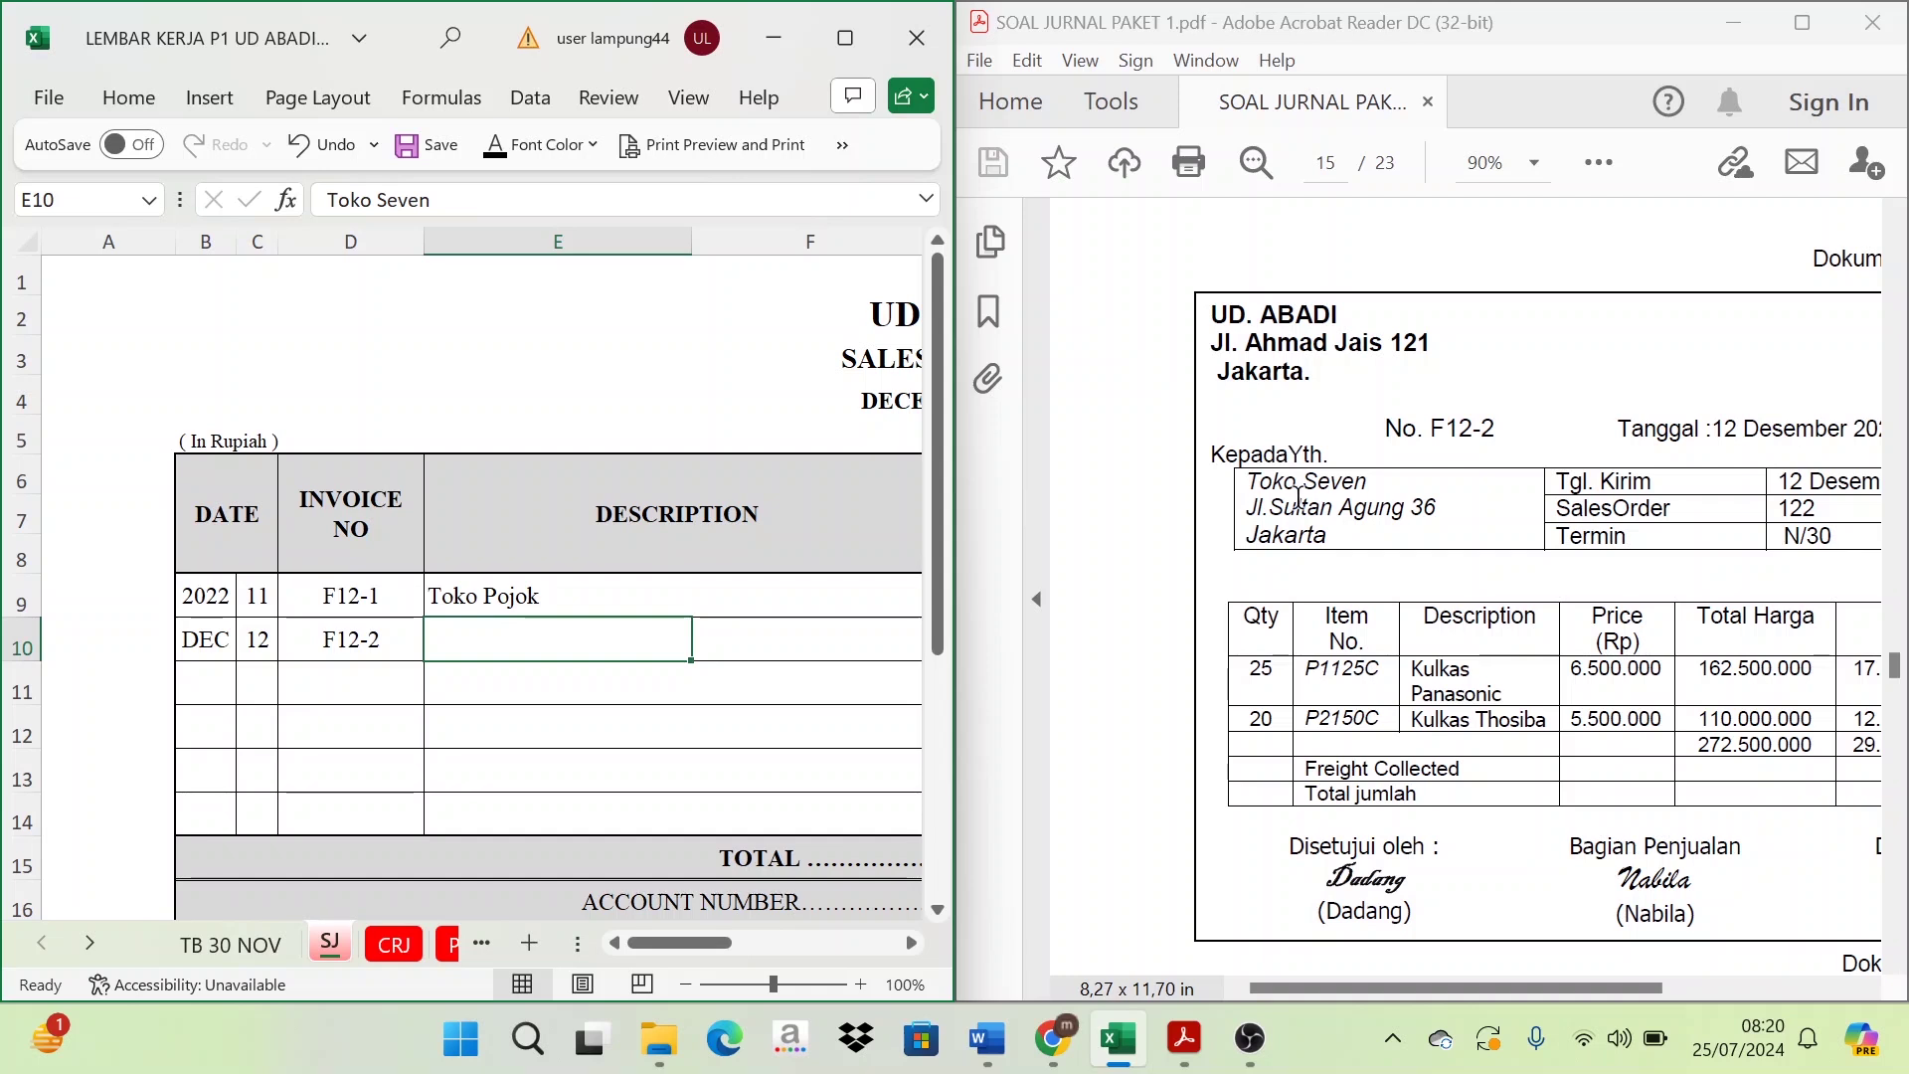
left_click(495, 149)
- Record the summed Total Harga of invoice F12-2, 272.500.000, as the Sales amount in row 10
left_click(912, 942)
left_click(913, 943)
left_click(913, 942)
left_click(913, 942)
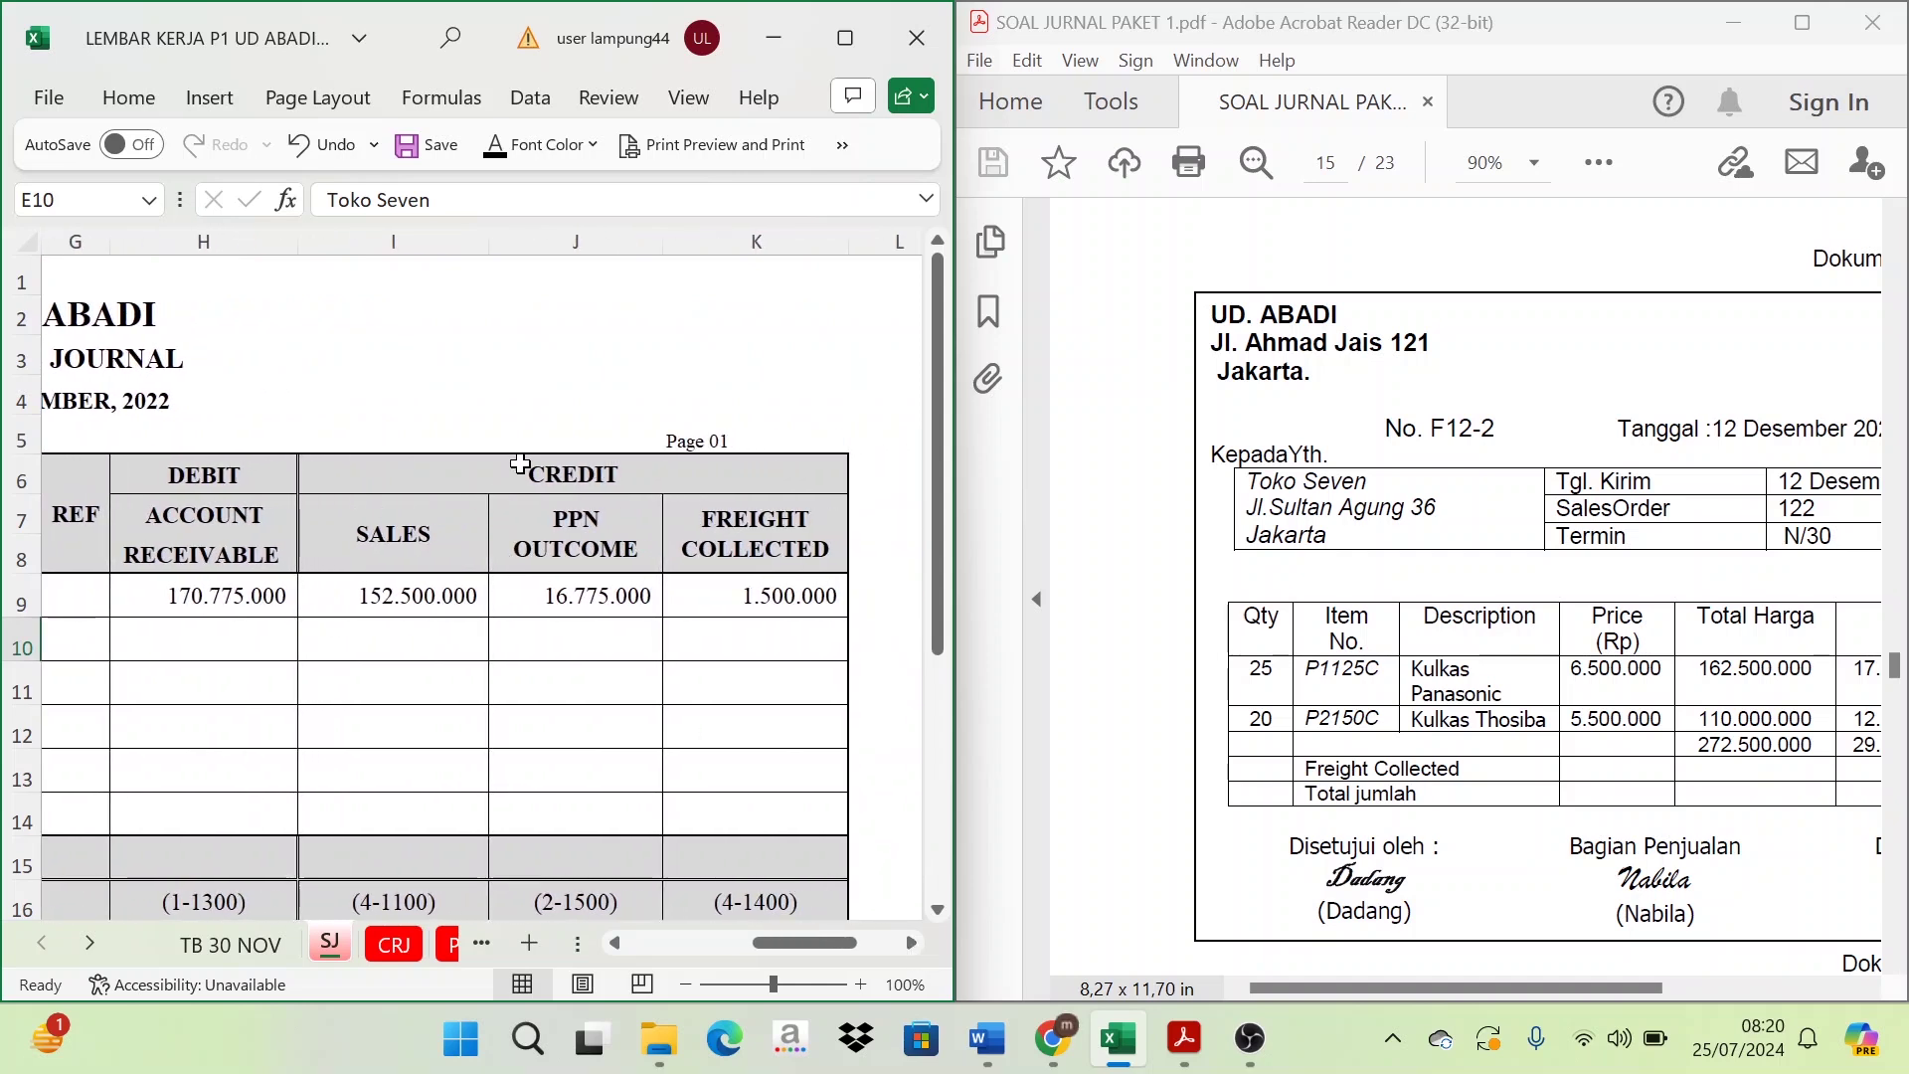
left_click_drag(1463, 990, 1619, 994)
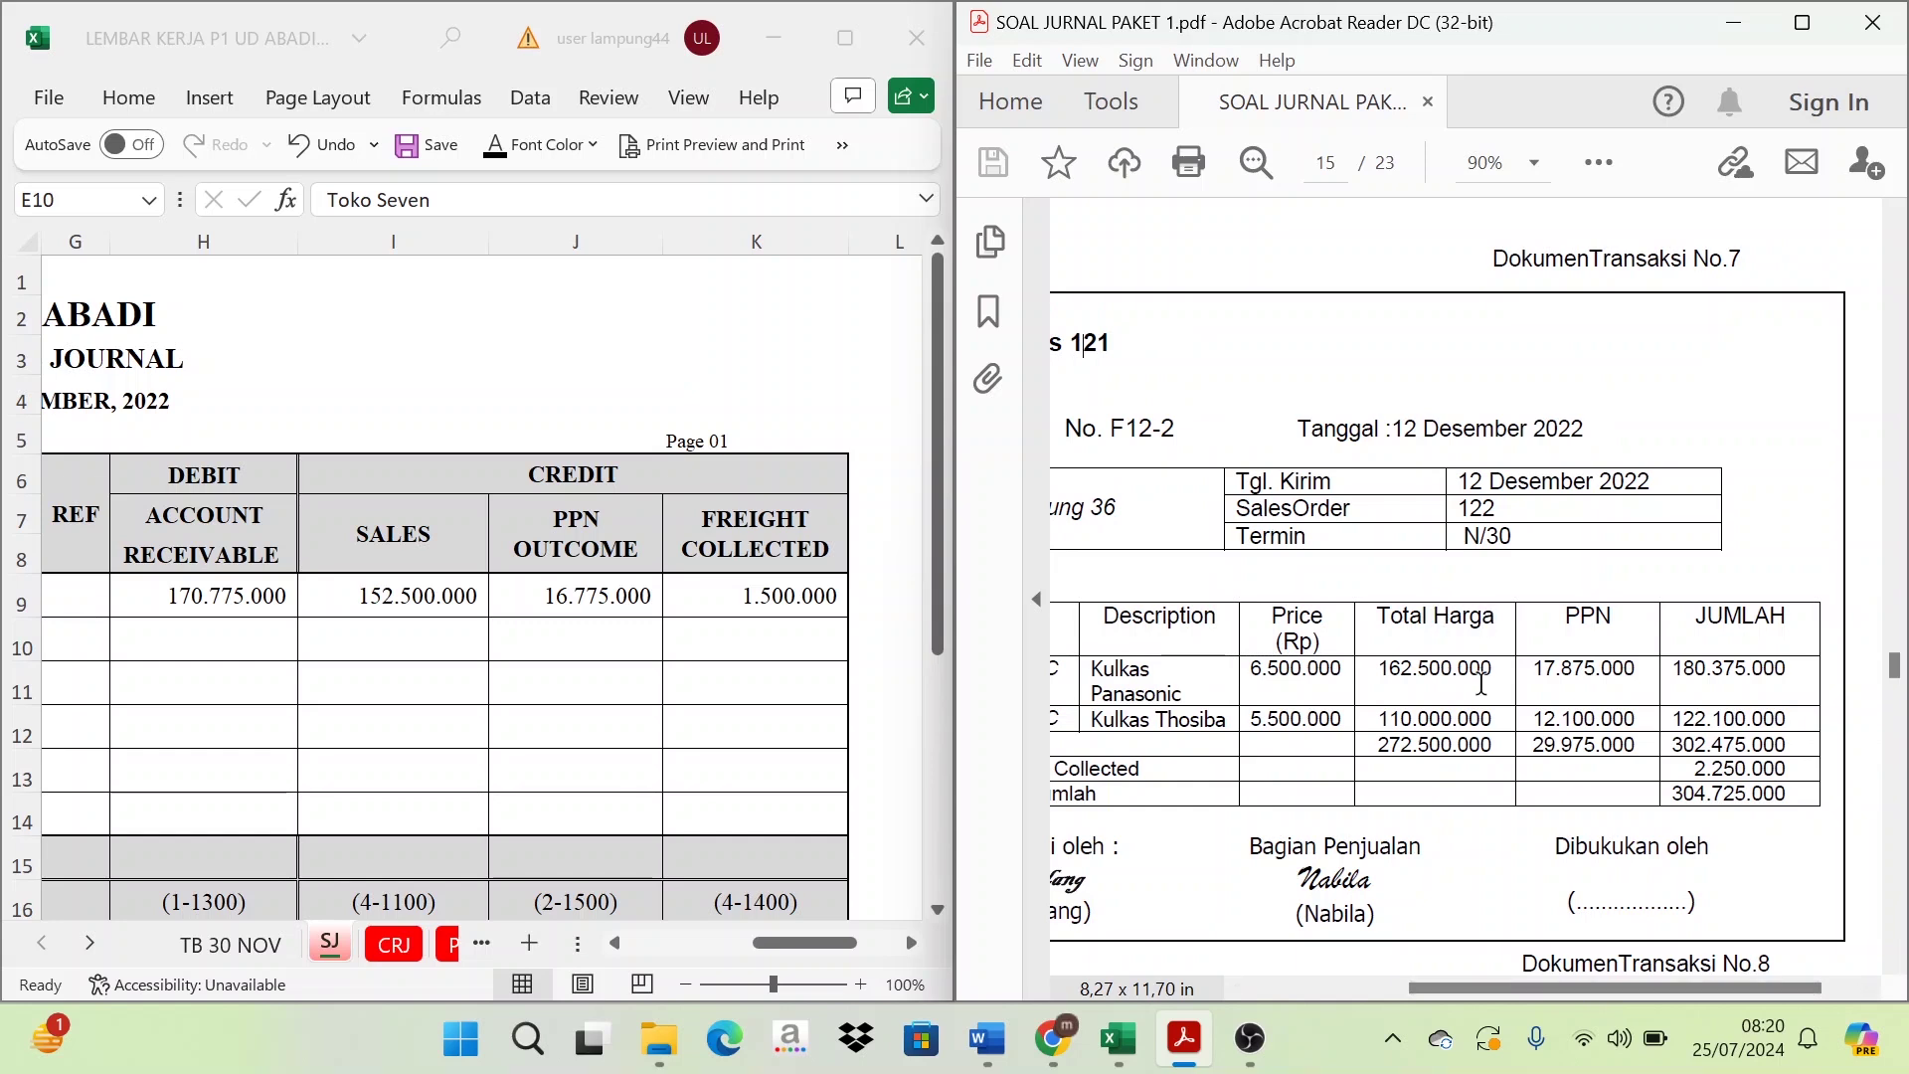
left_click_drag(1380, 750, 1496, 747)
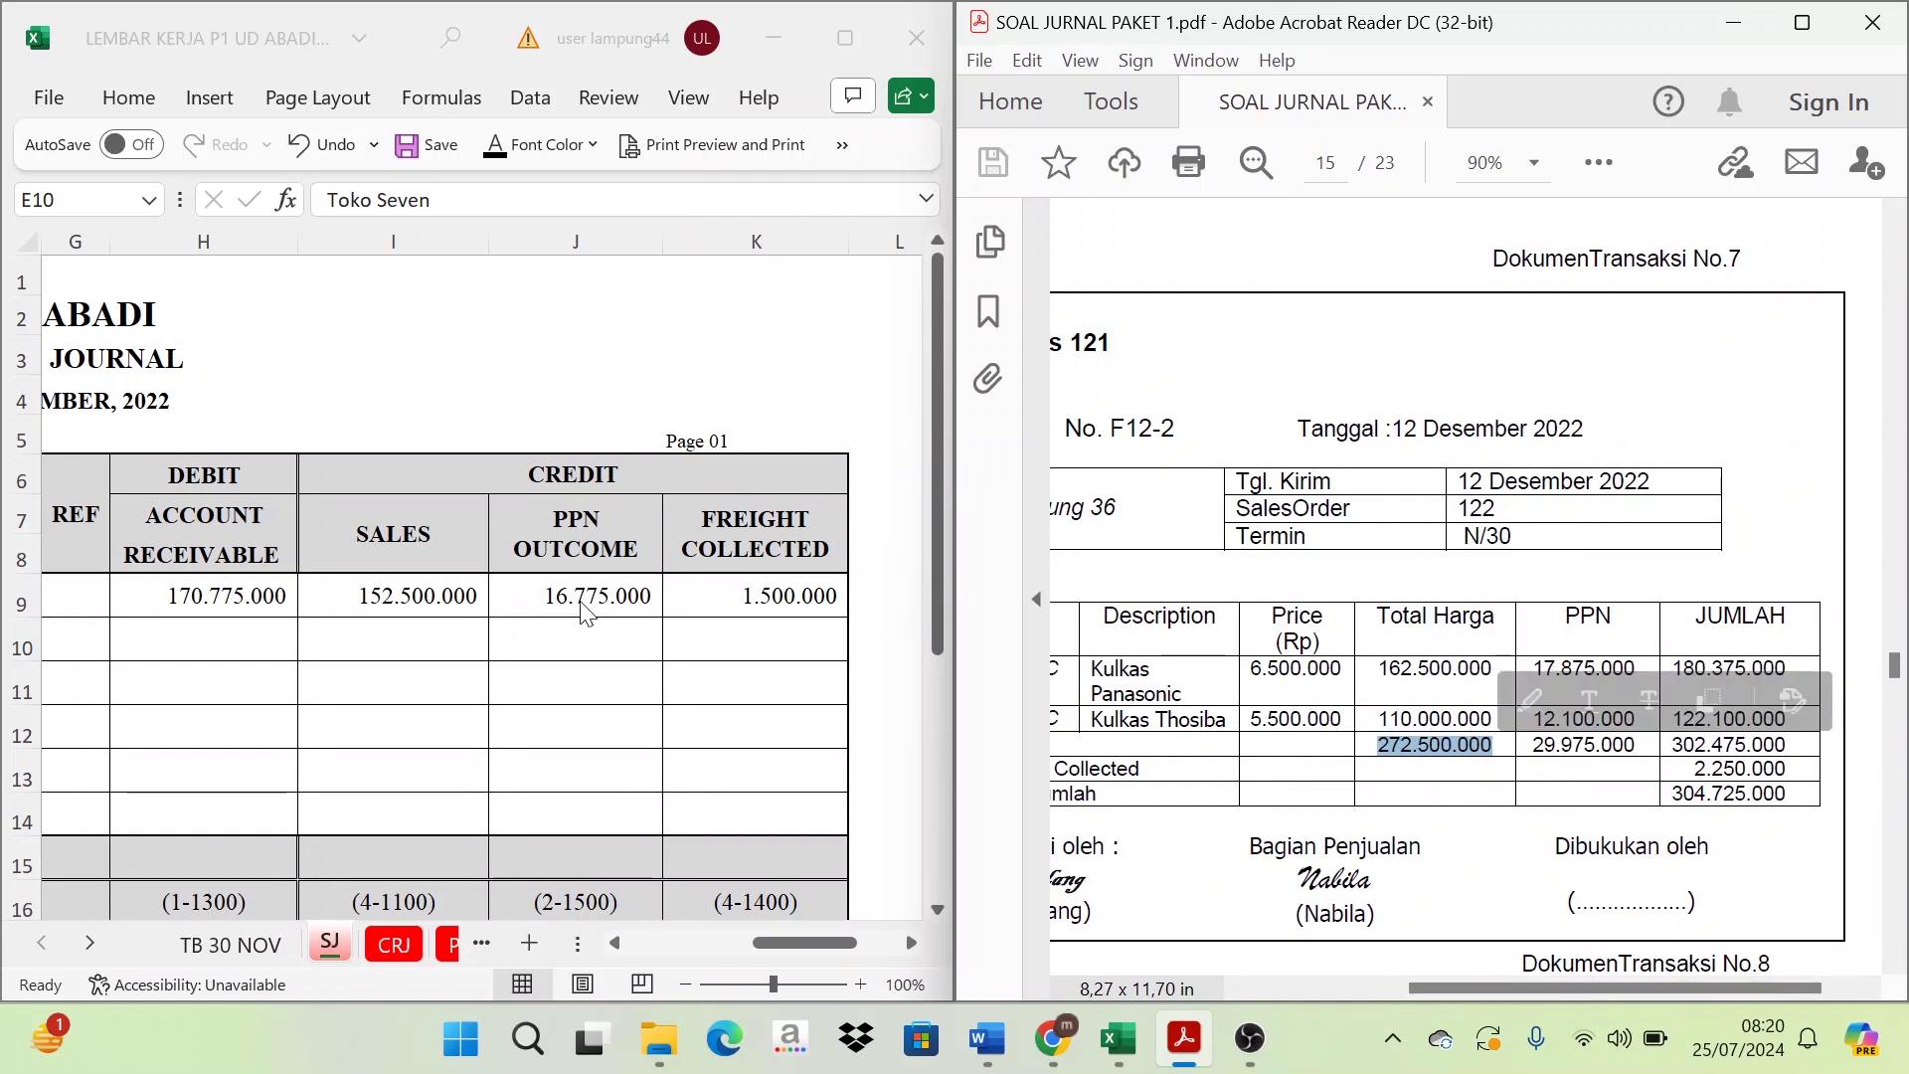
left_click(401, 638)
type("272500000")
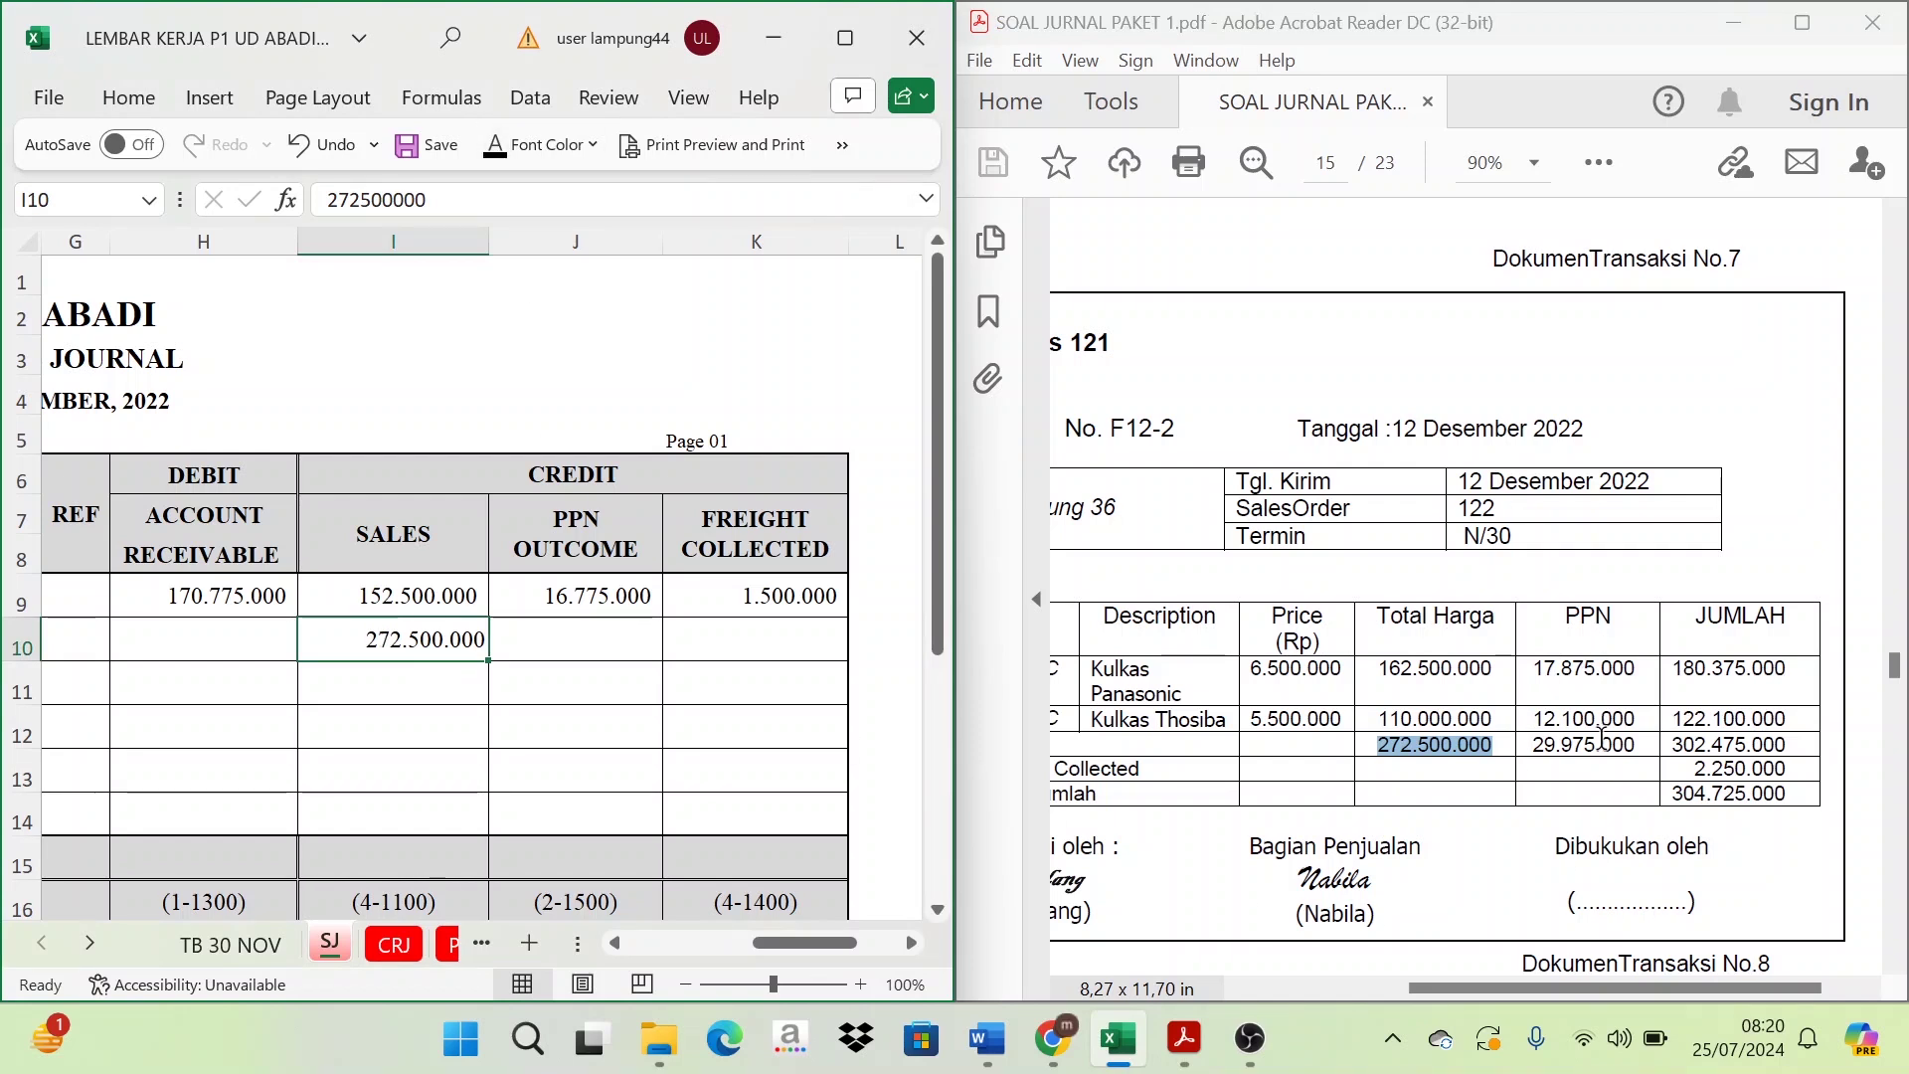
- Record the PPN total of invoice F12-2, 29.975.000, as the PPN Outcome amount in row 10
left_click_drag(1657, 741, 1534, 745)
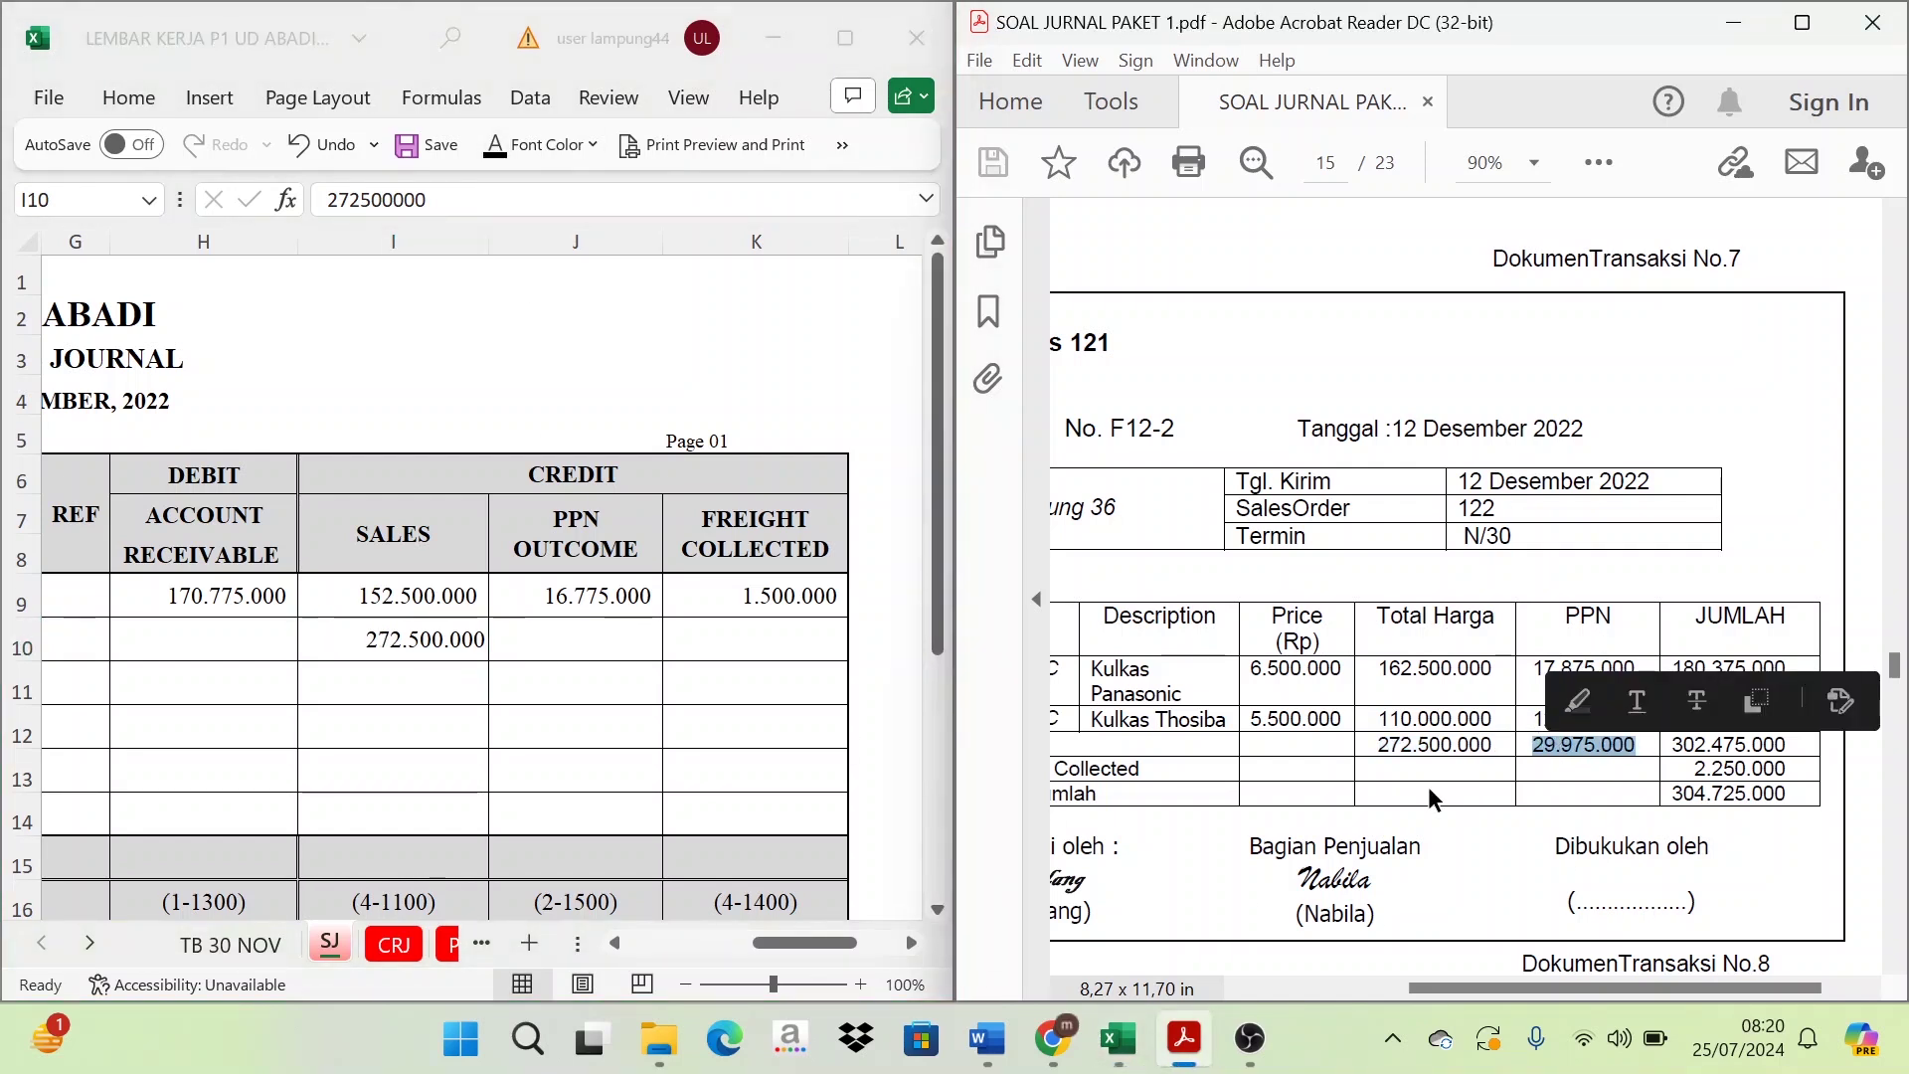
key("ctrl+c")
left_click(585, 639)
key("ctrl+v")
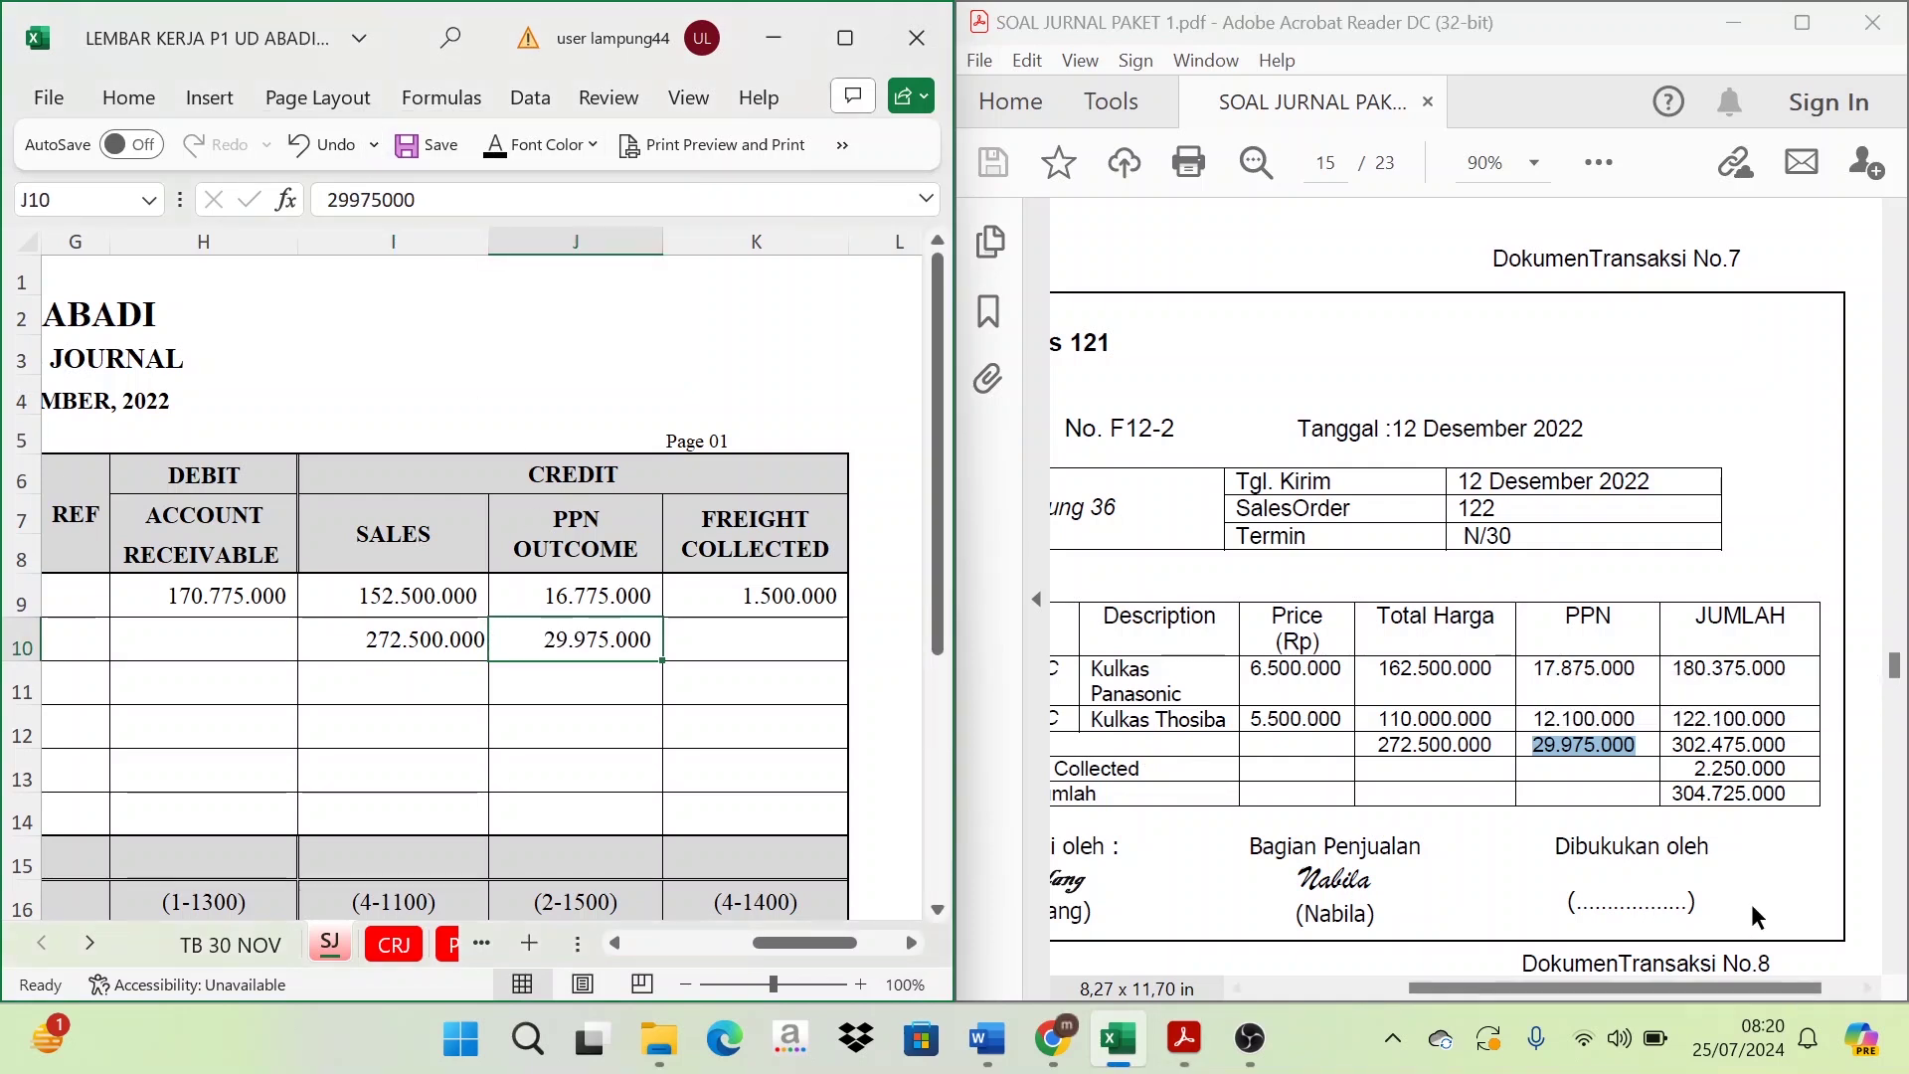
- Record invoice F12-2's Freight Collected amount, 2.250.000, in the Freight Collected column of row 10
left_click_drag(1690, 988, 1643, 994)
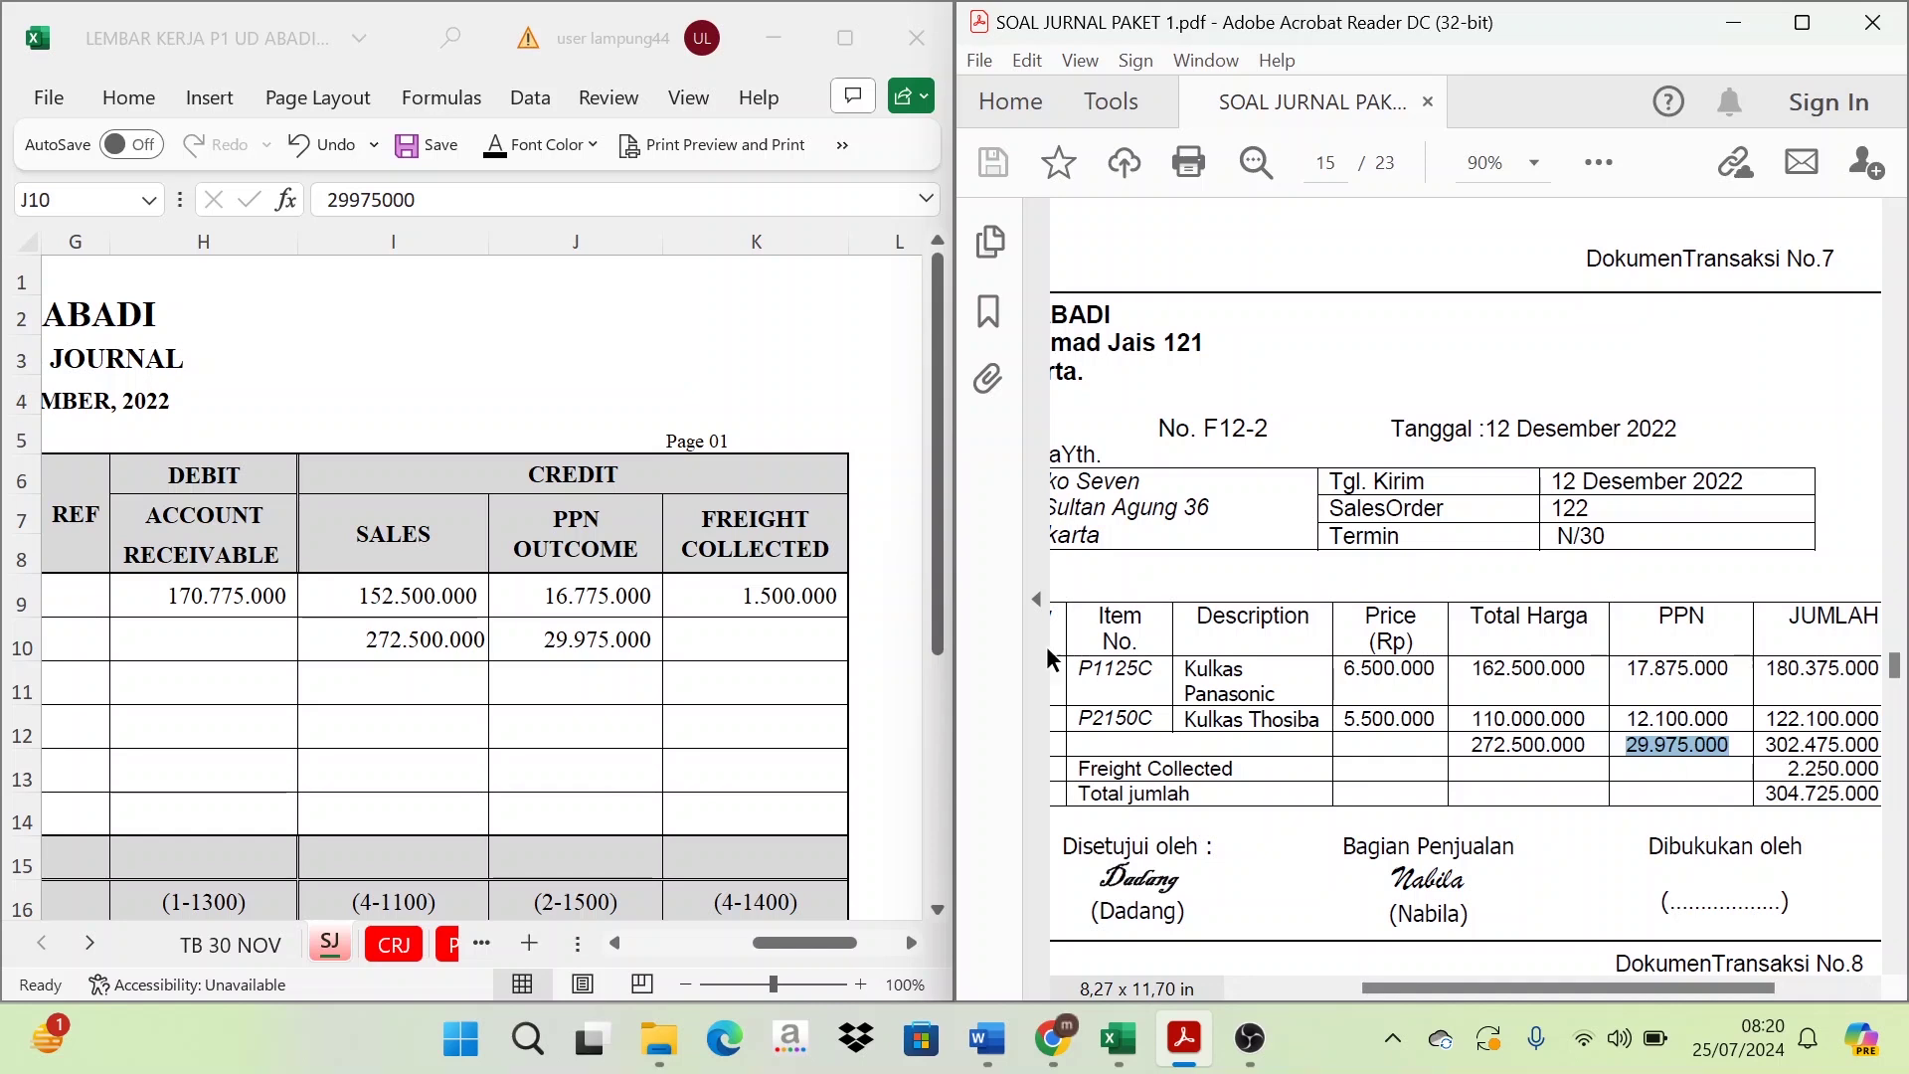
left_click(737, 655)
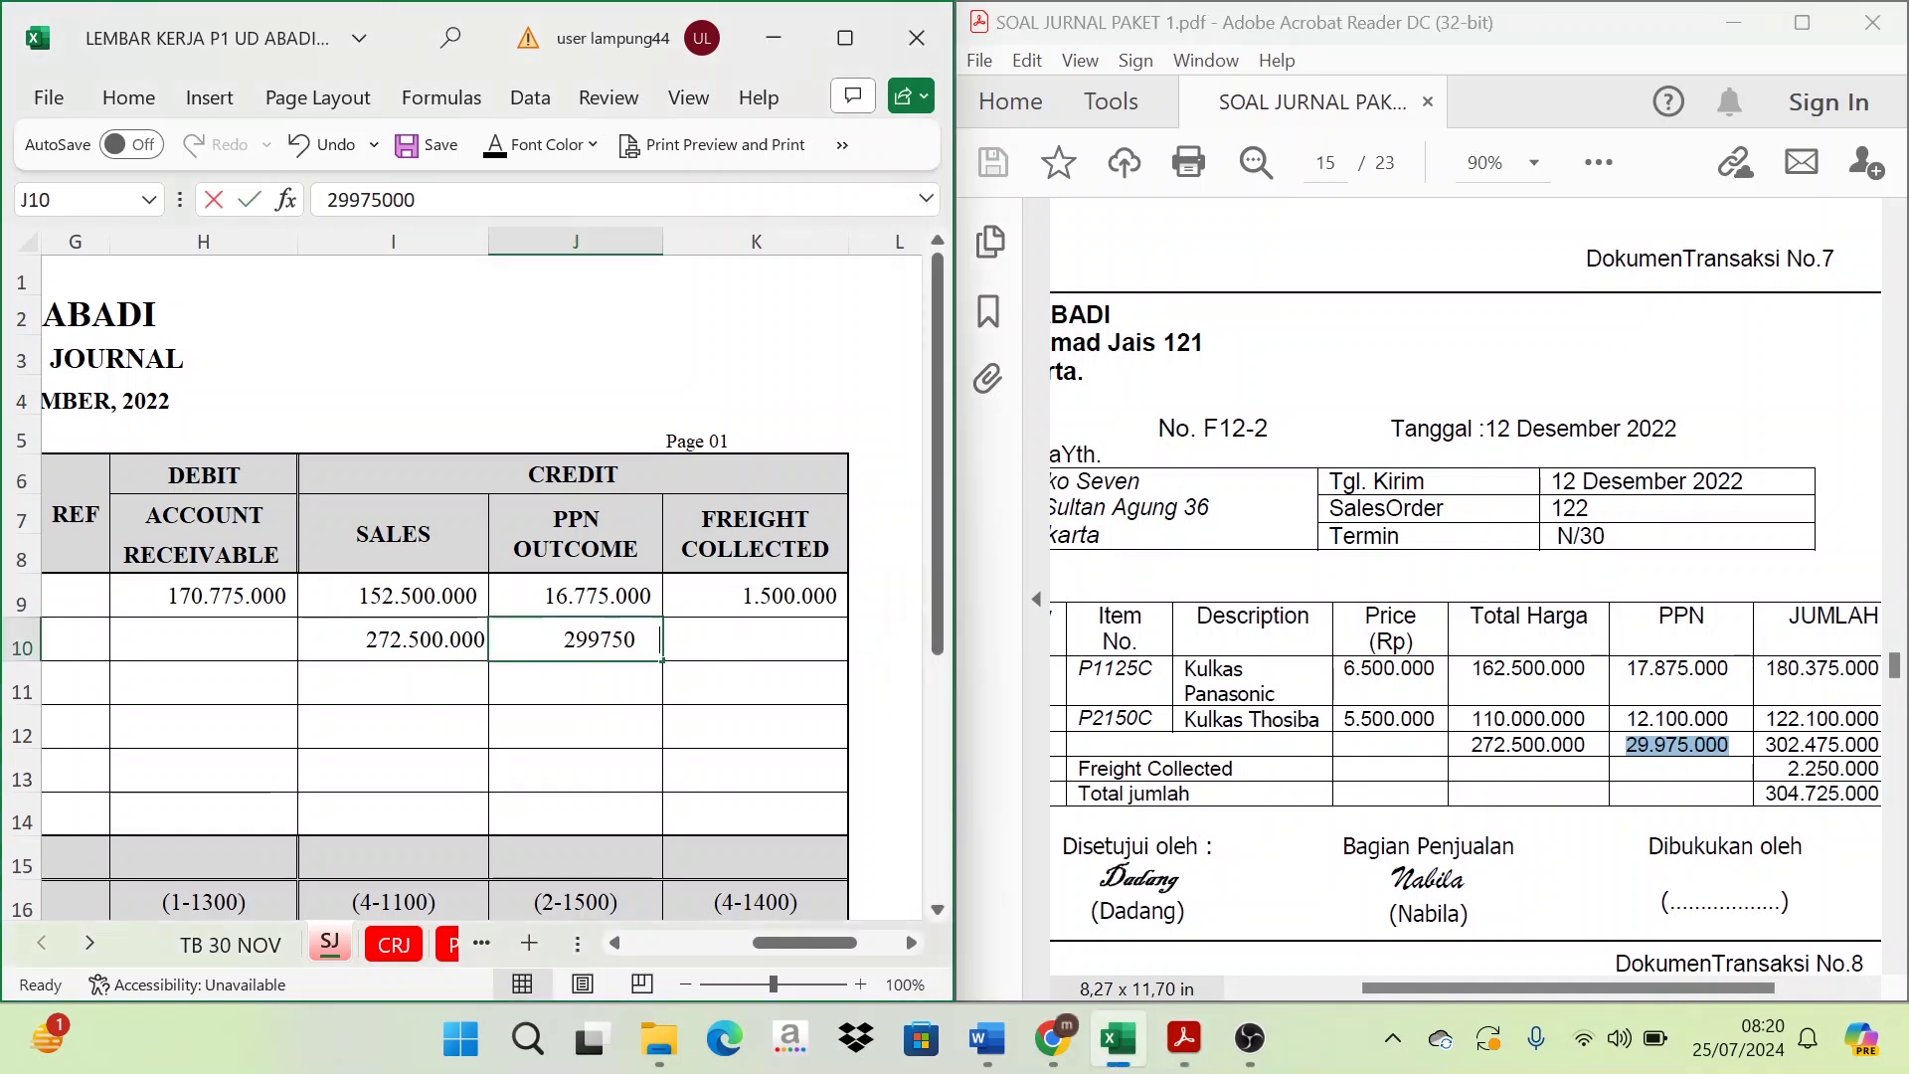
left_click(734, 636)
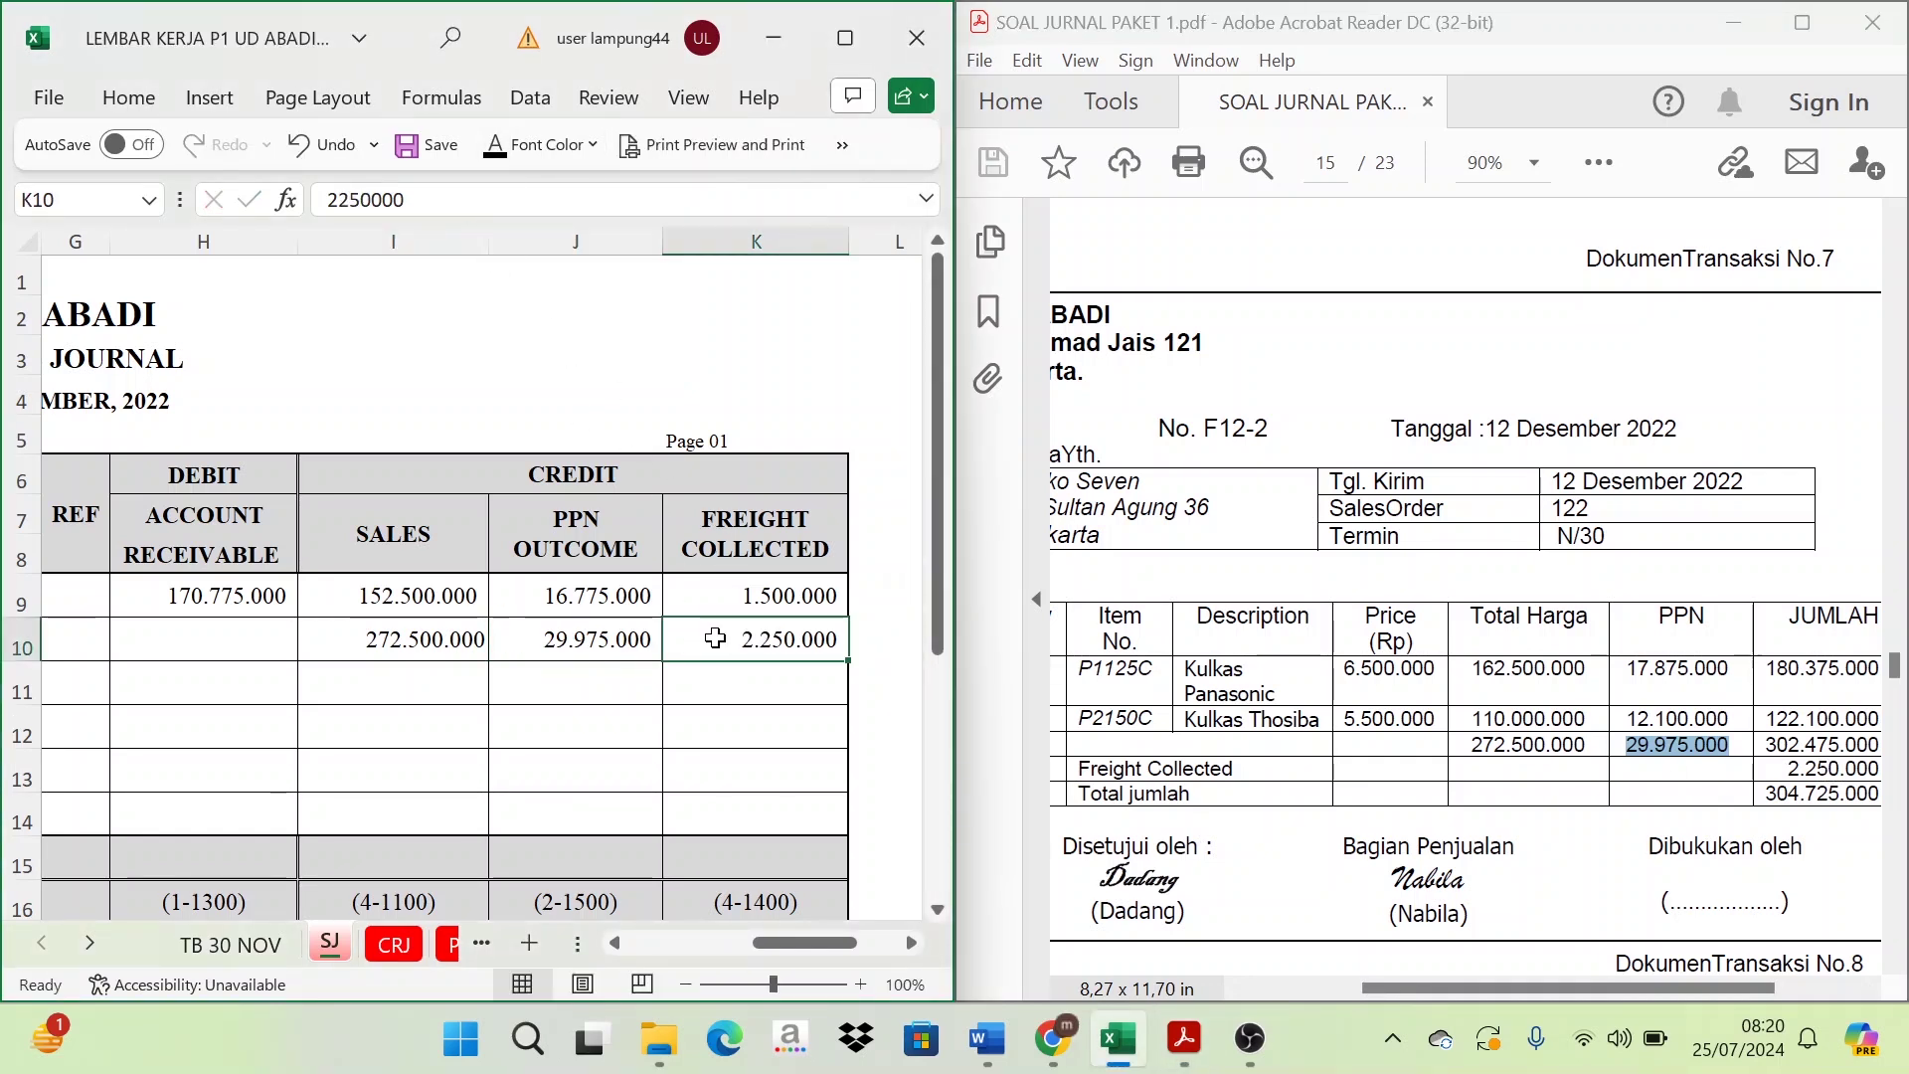
- Sum row 10's Sales, PPN Outcome and Freight Collected into Account Receivable with =SUM(I10:K10), and show the whole journal in a maximized window
left_click(376, 638)
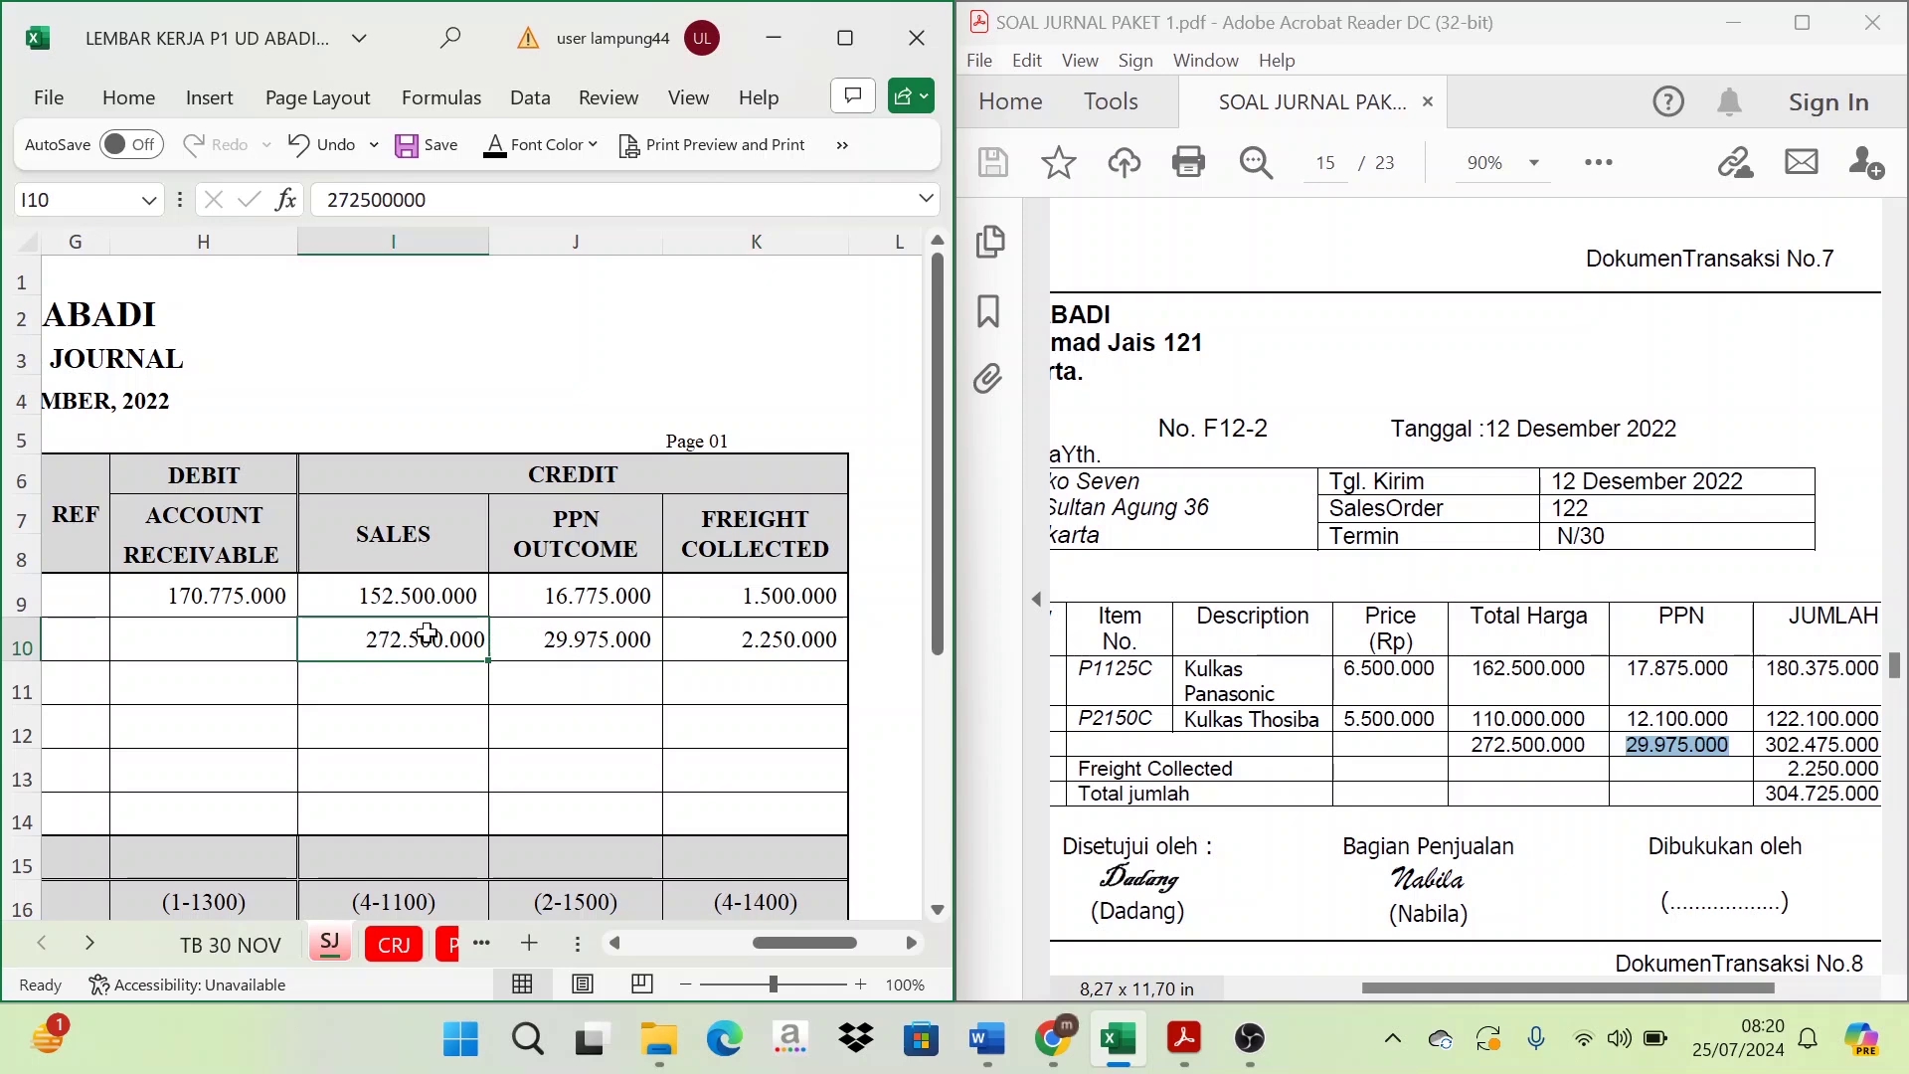
left_click_drag(469, 637, 701, 638)
left_click(213, 641)
type("=SUM(I10:K10)")
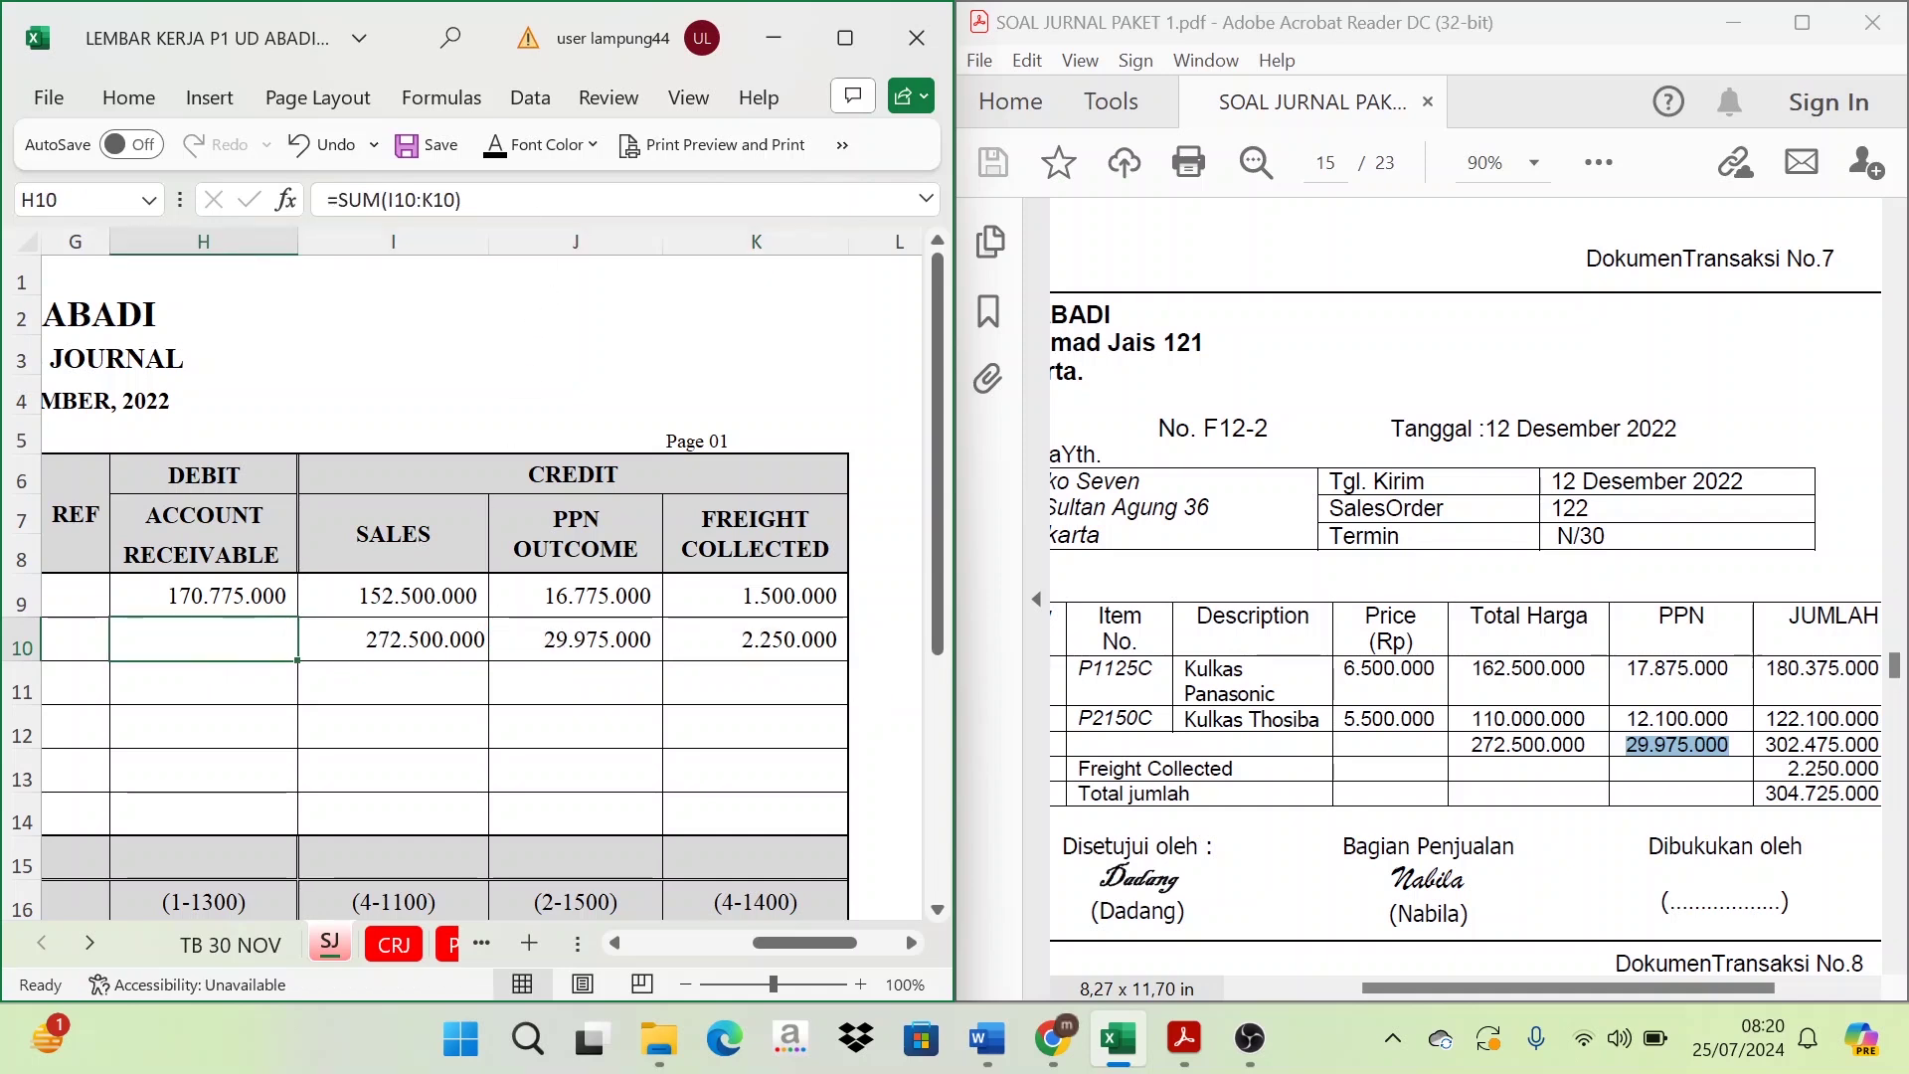
key("ctrl+Return")
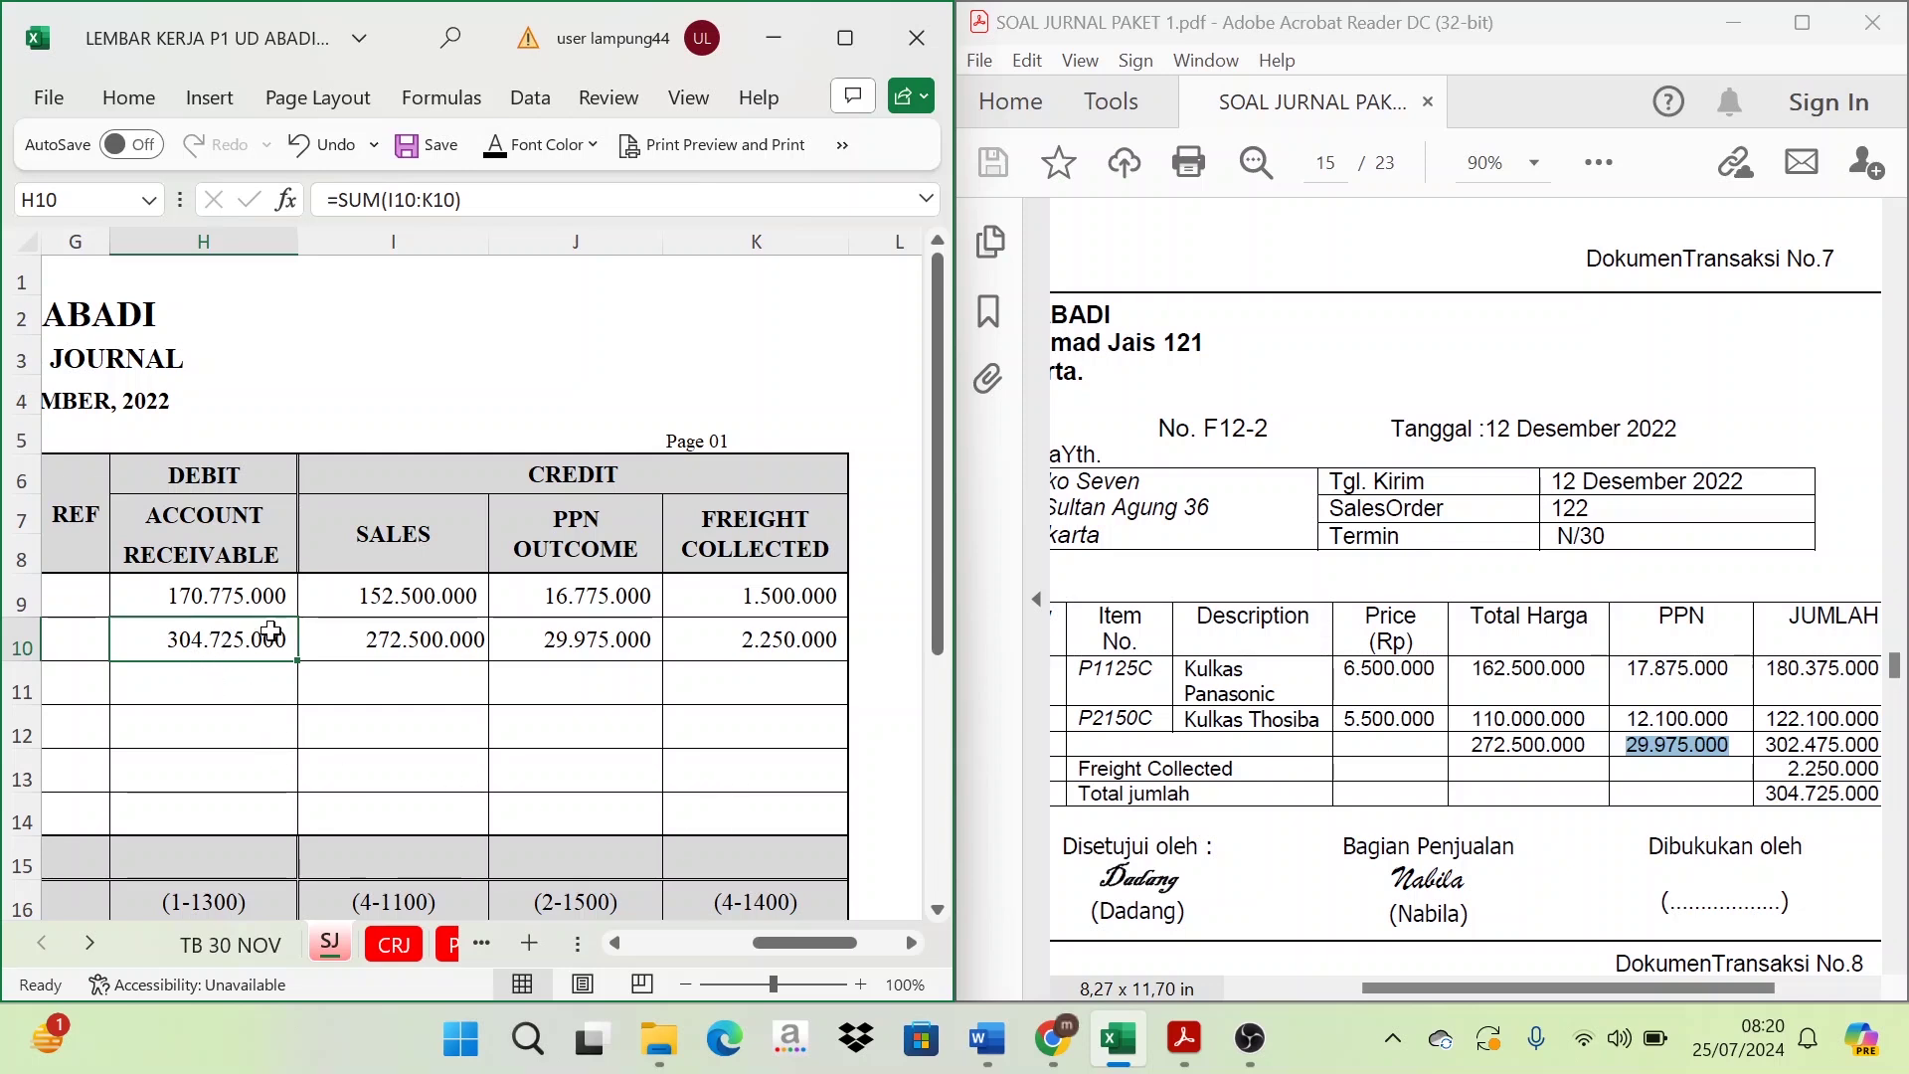
left_click(845, 37)
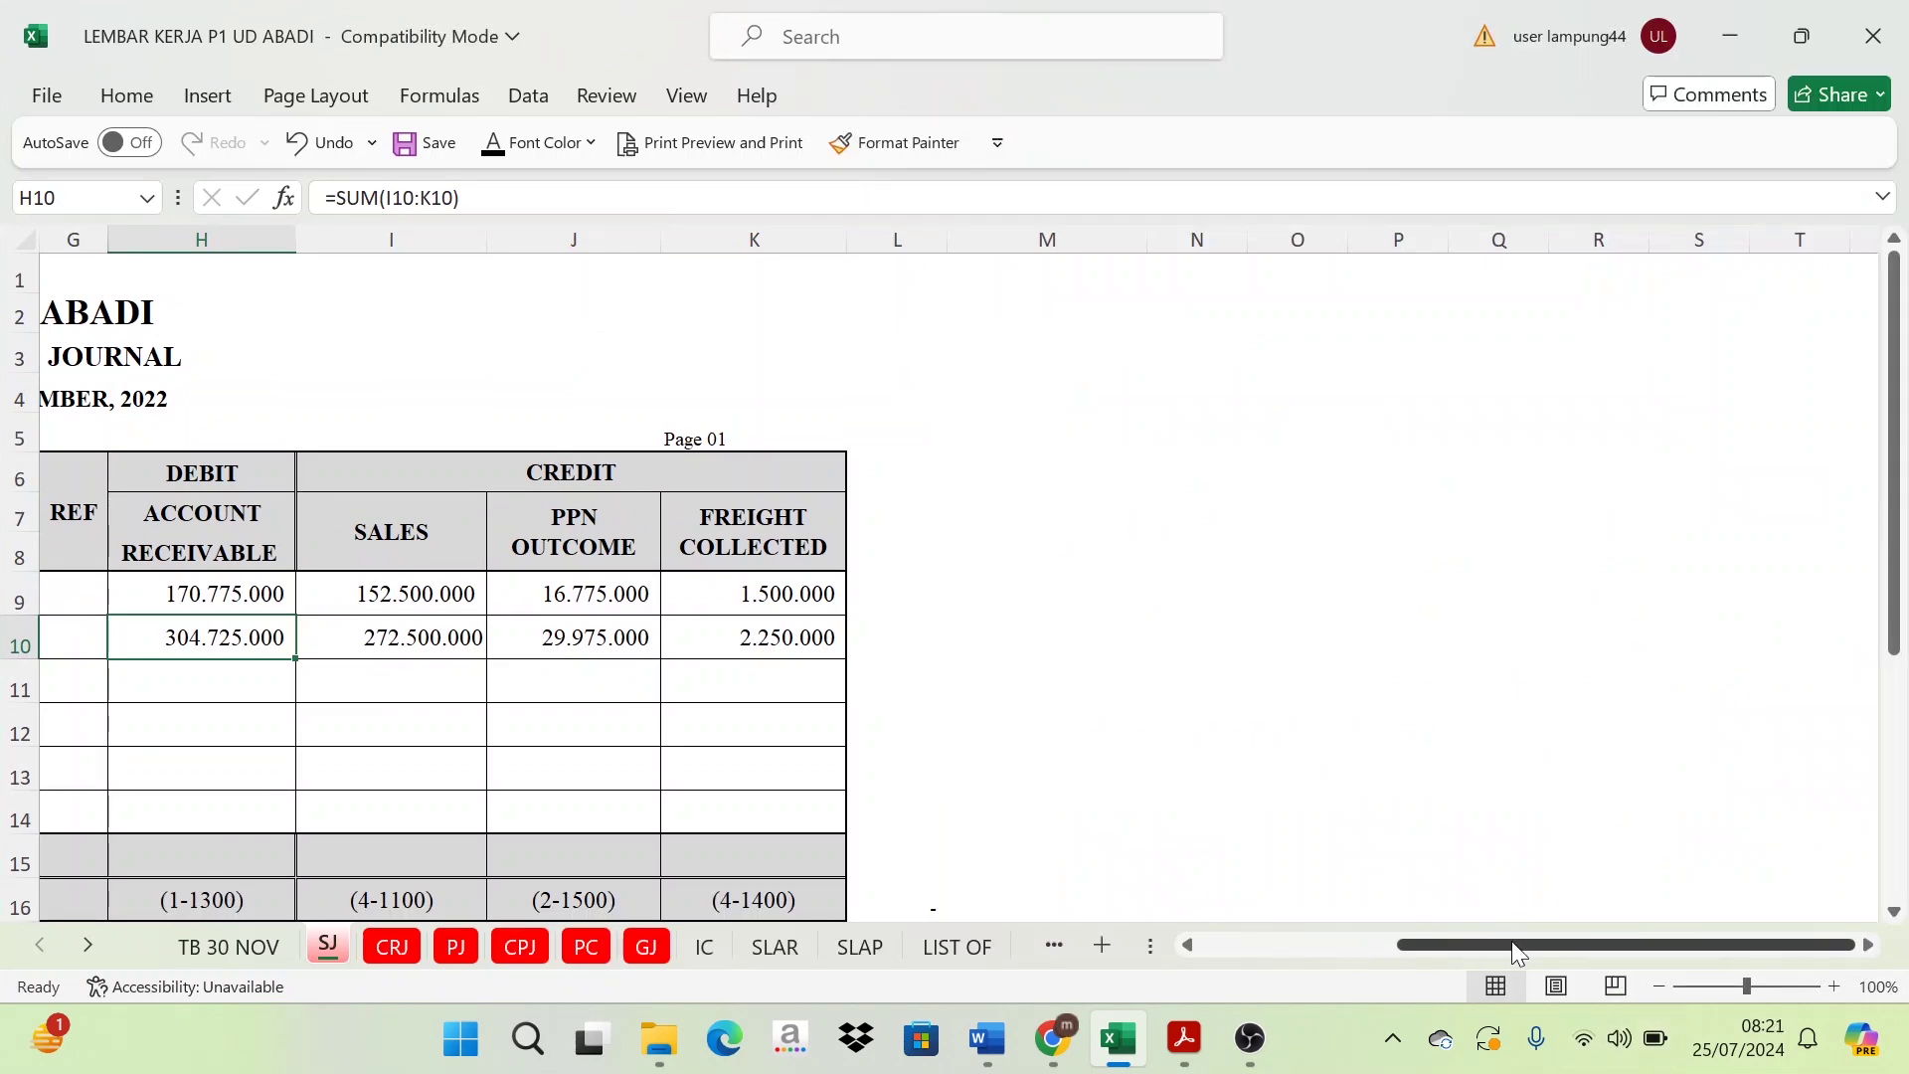
left_click_drag(1511, 943, 1312, 942)
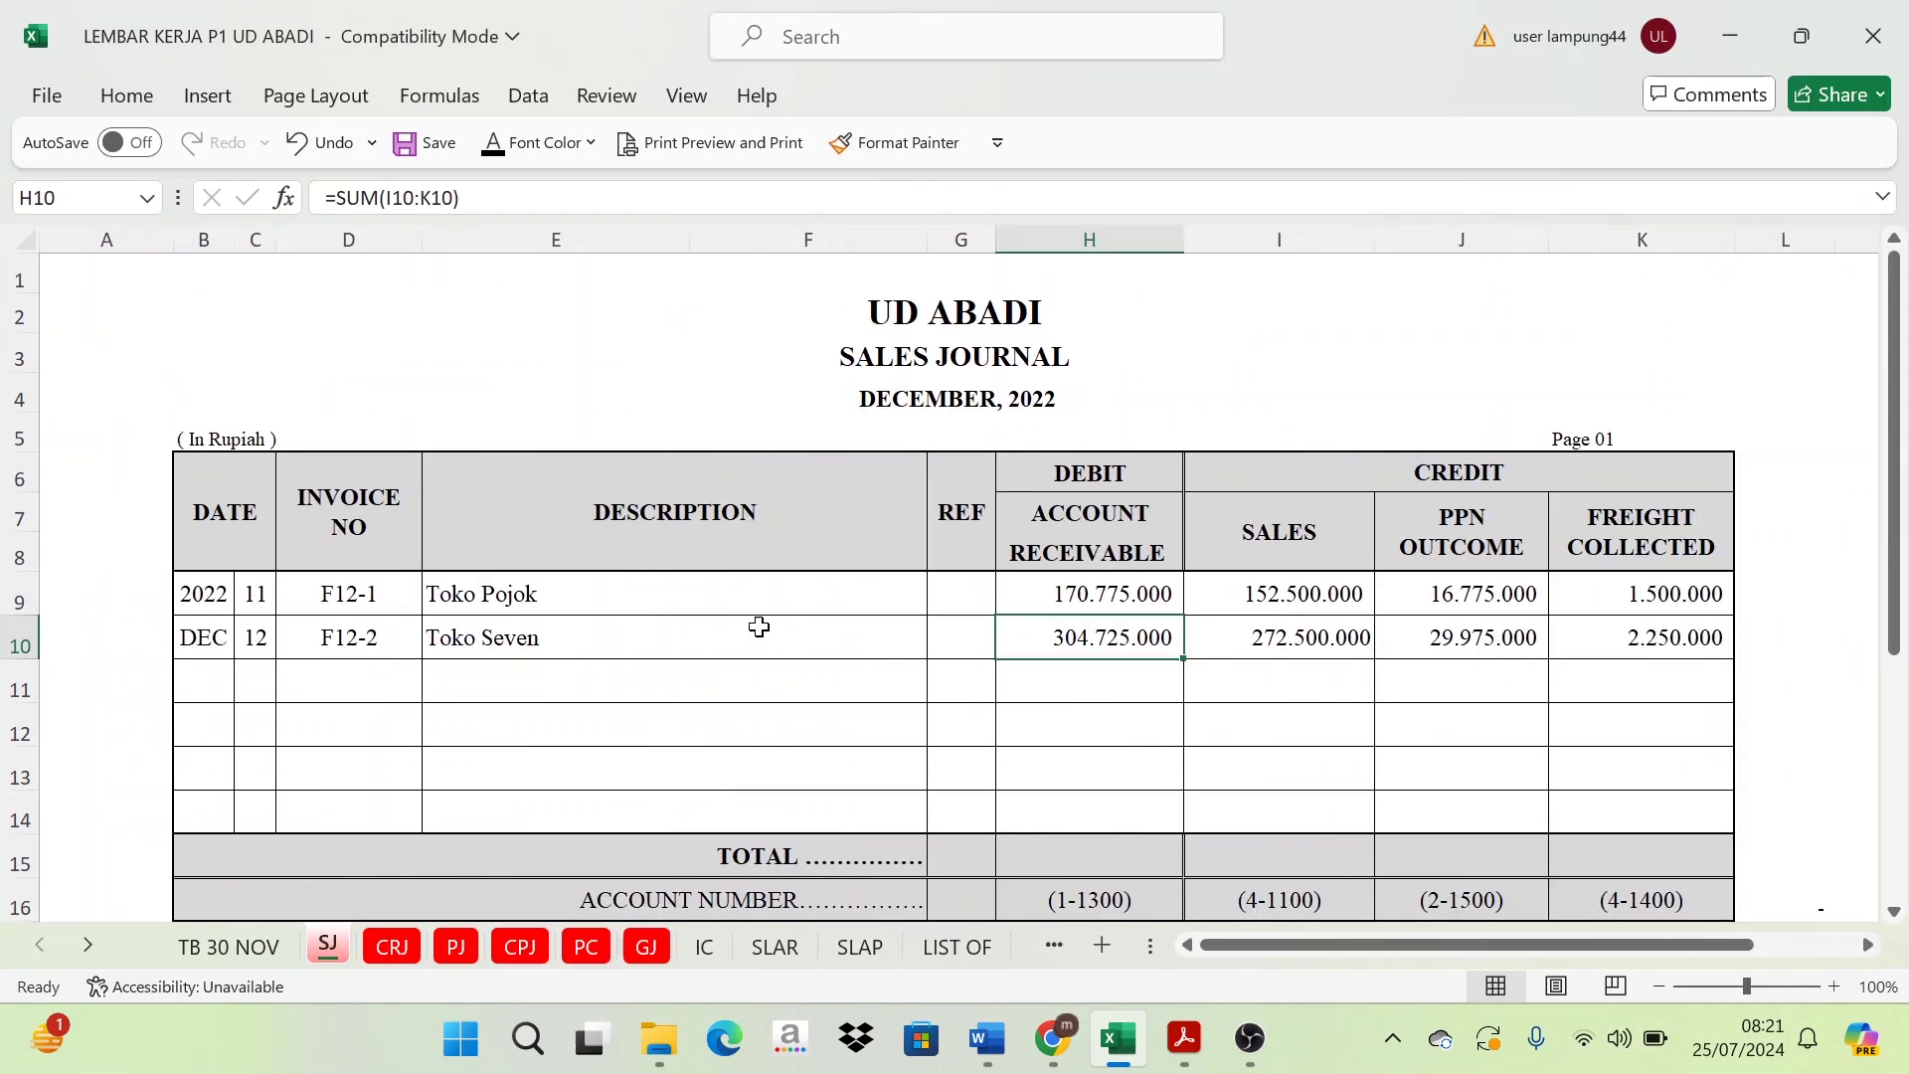
- Switch to the PDF at full size and browse the transaction documents from No.7 through No.14
left_click(1184, 1039)
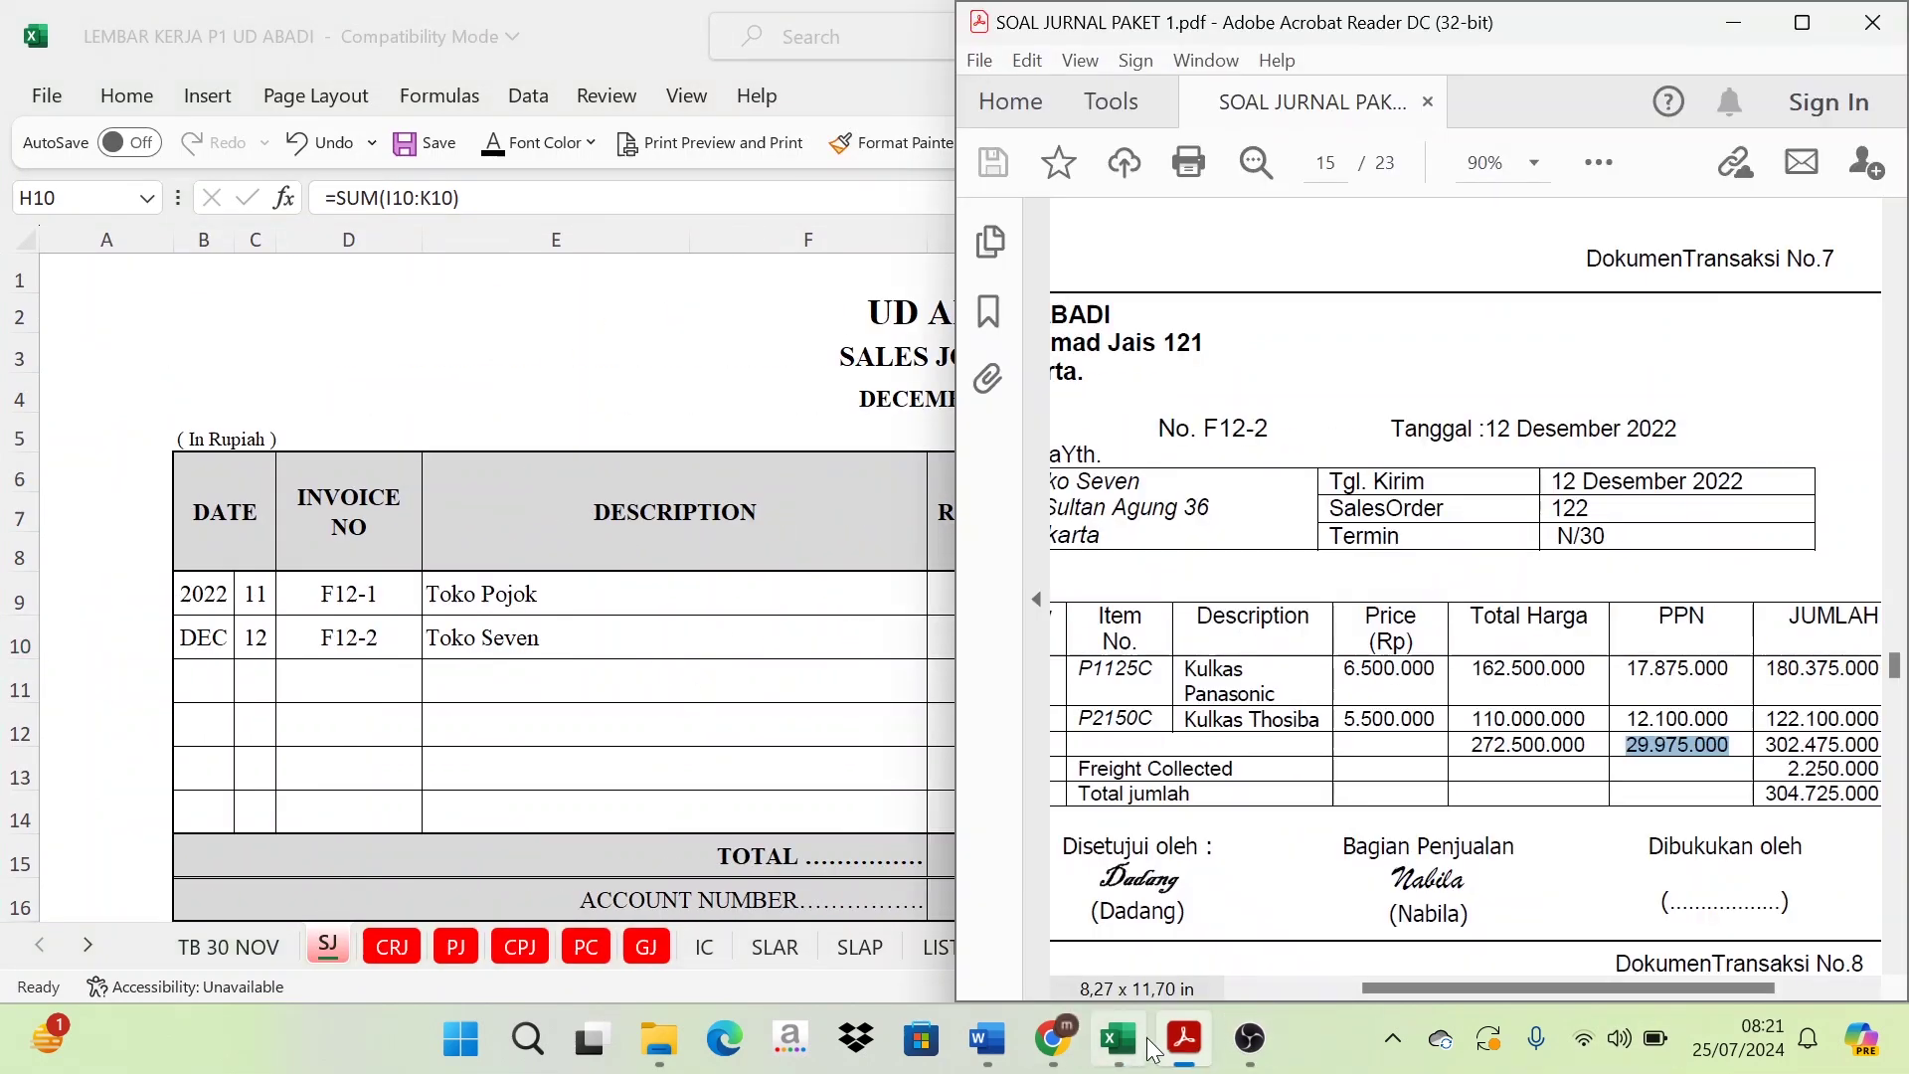
left_click(1802, 22)
scroll(790, 468, "down", 5)
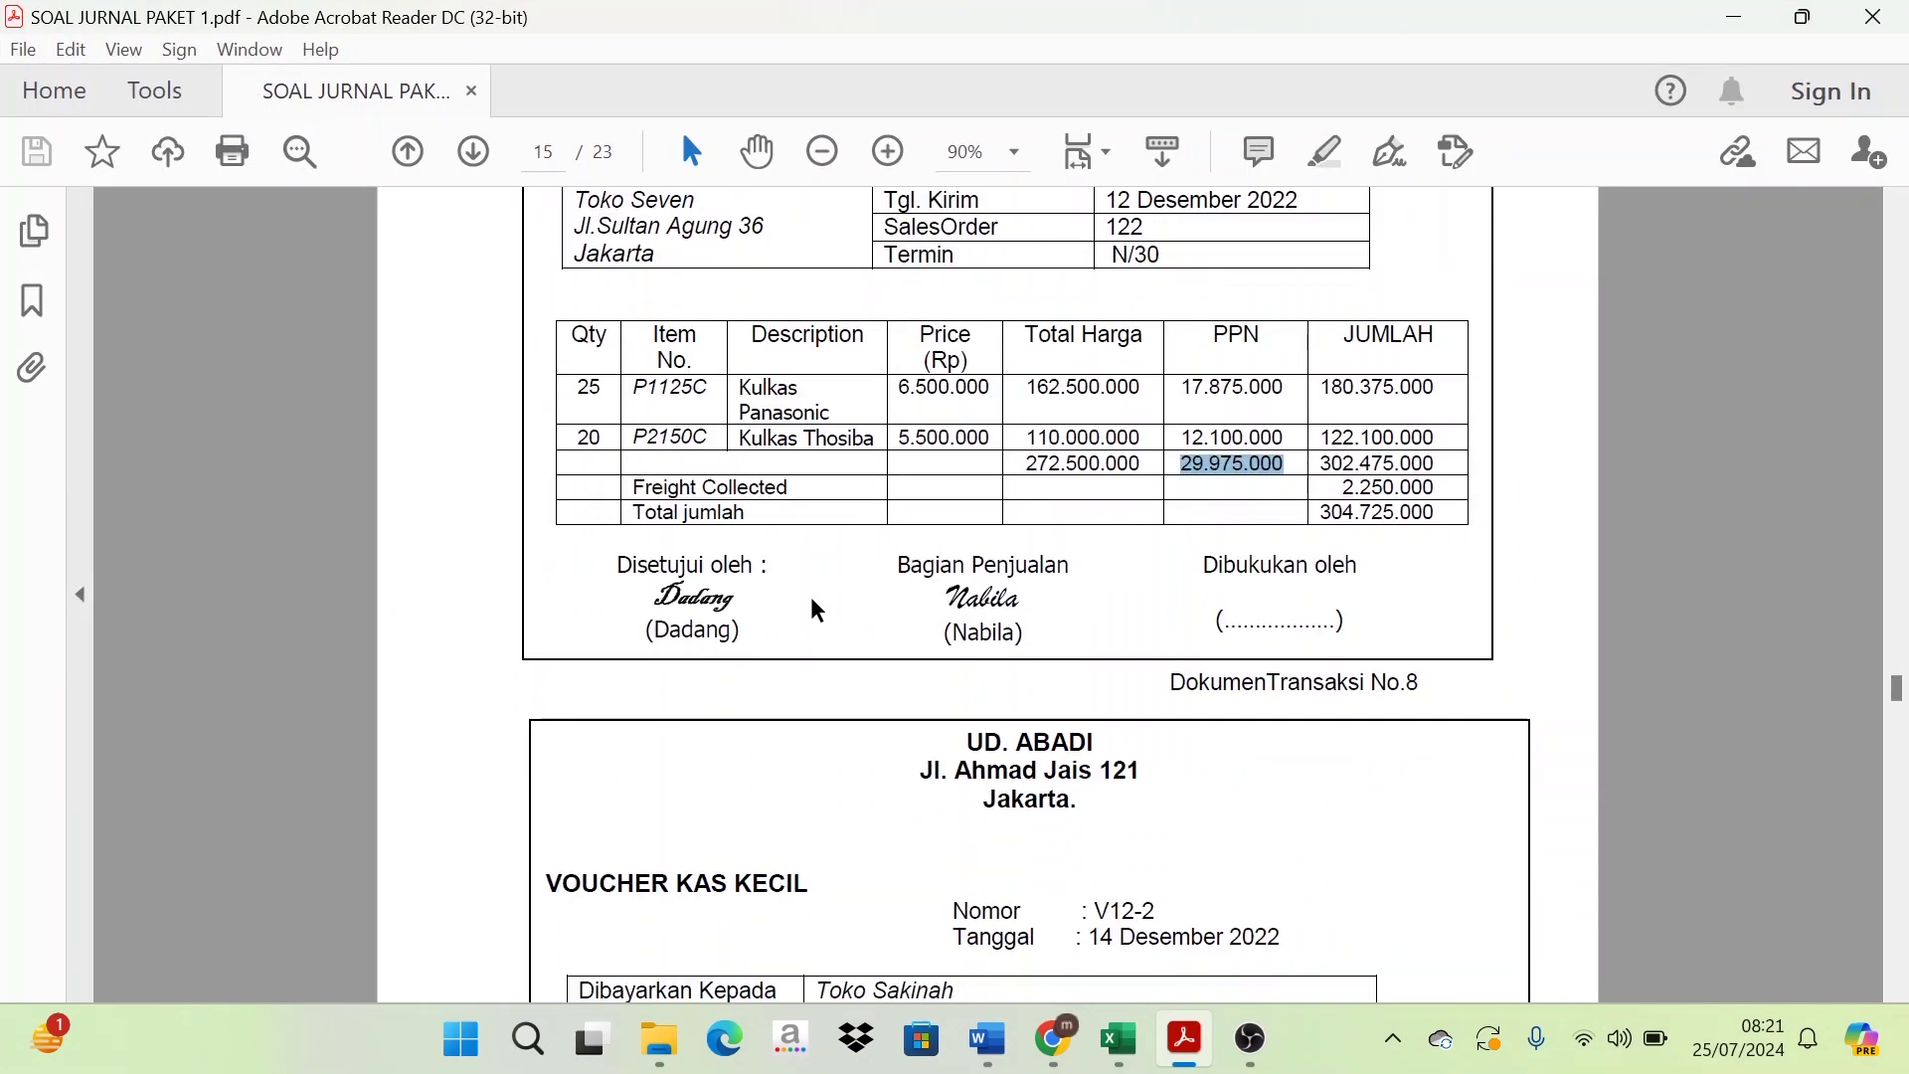
scroll(1902, 756, "down", 10)
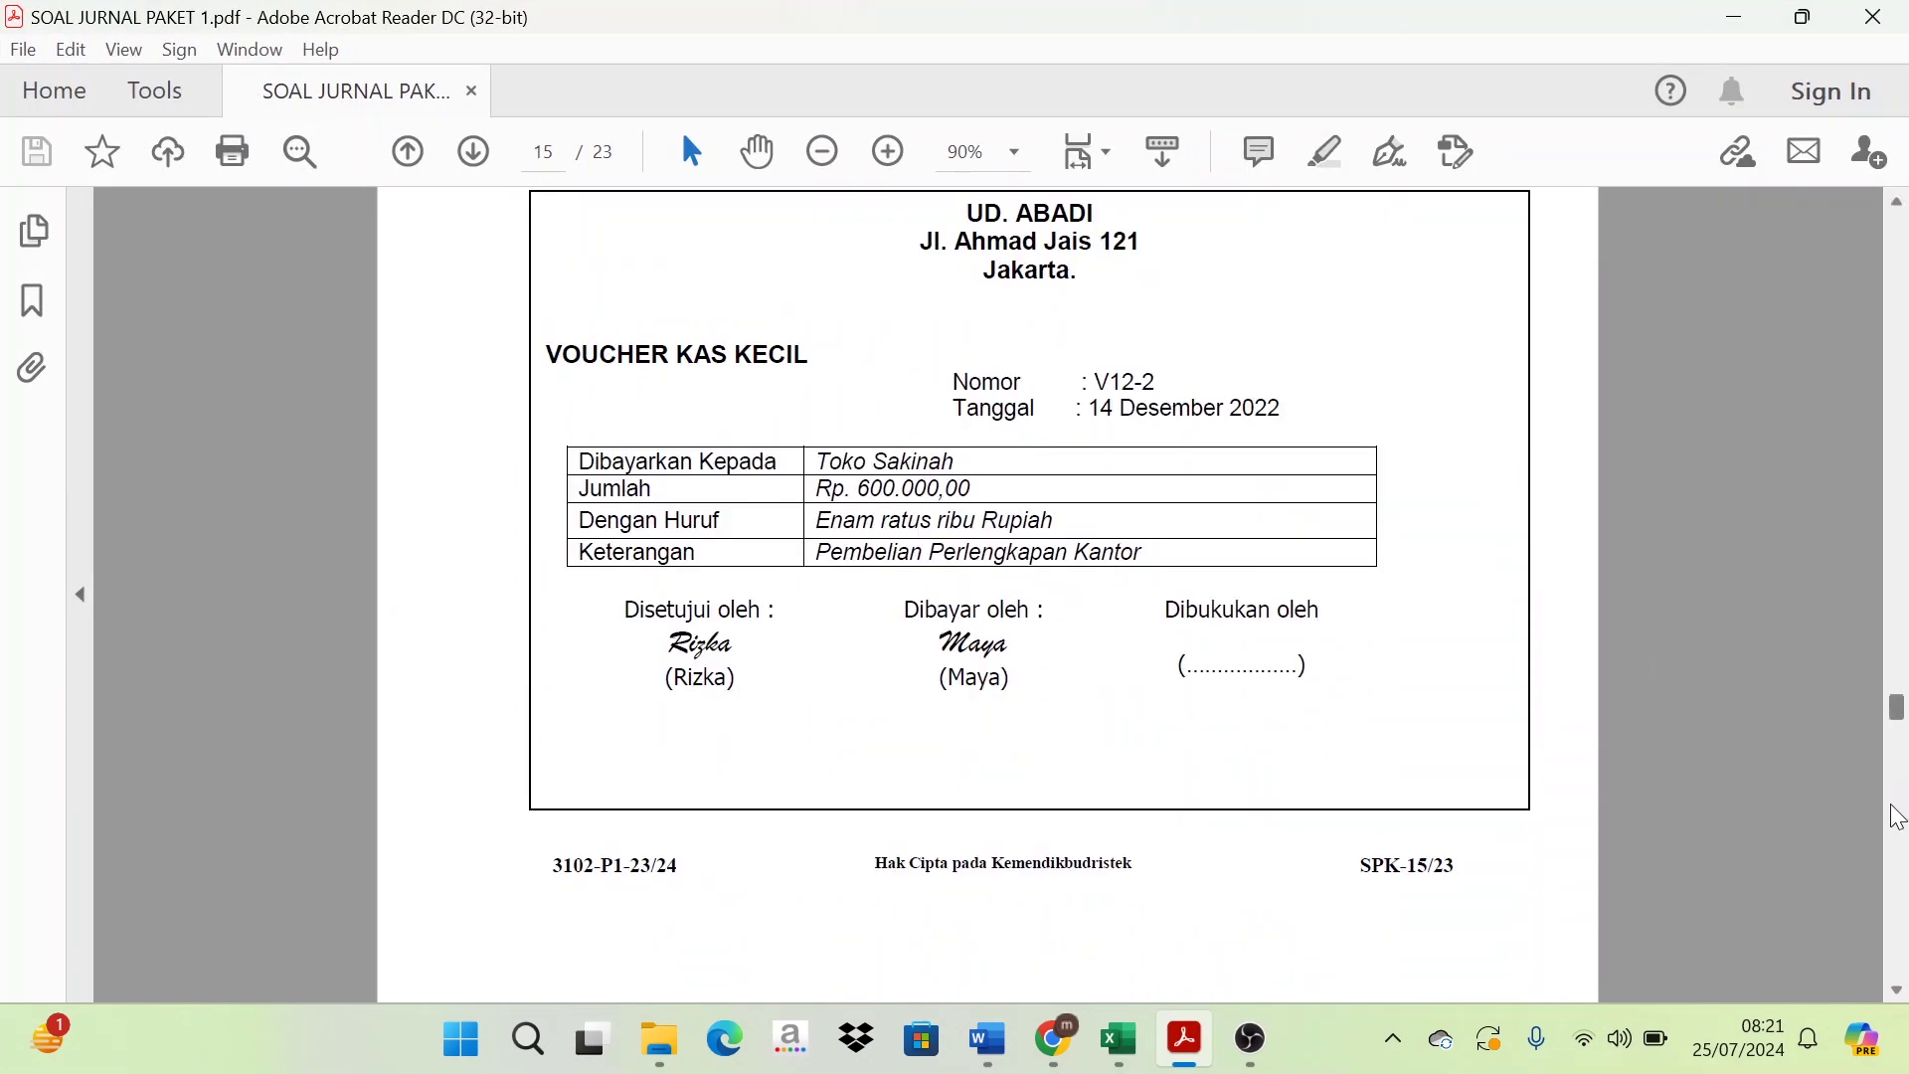
scroll(1902, 900, "down", 20)
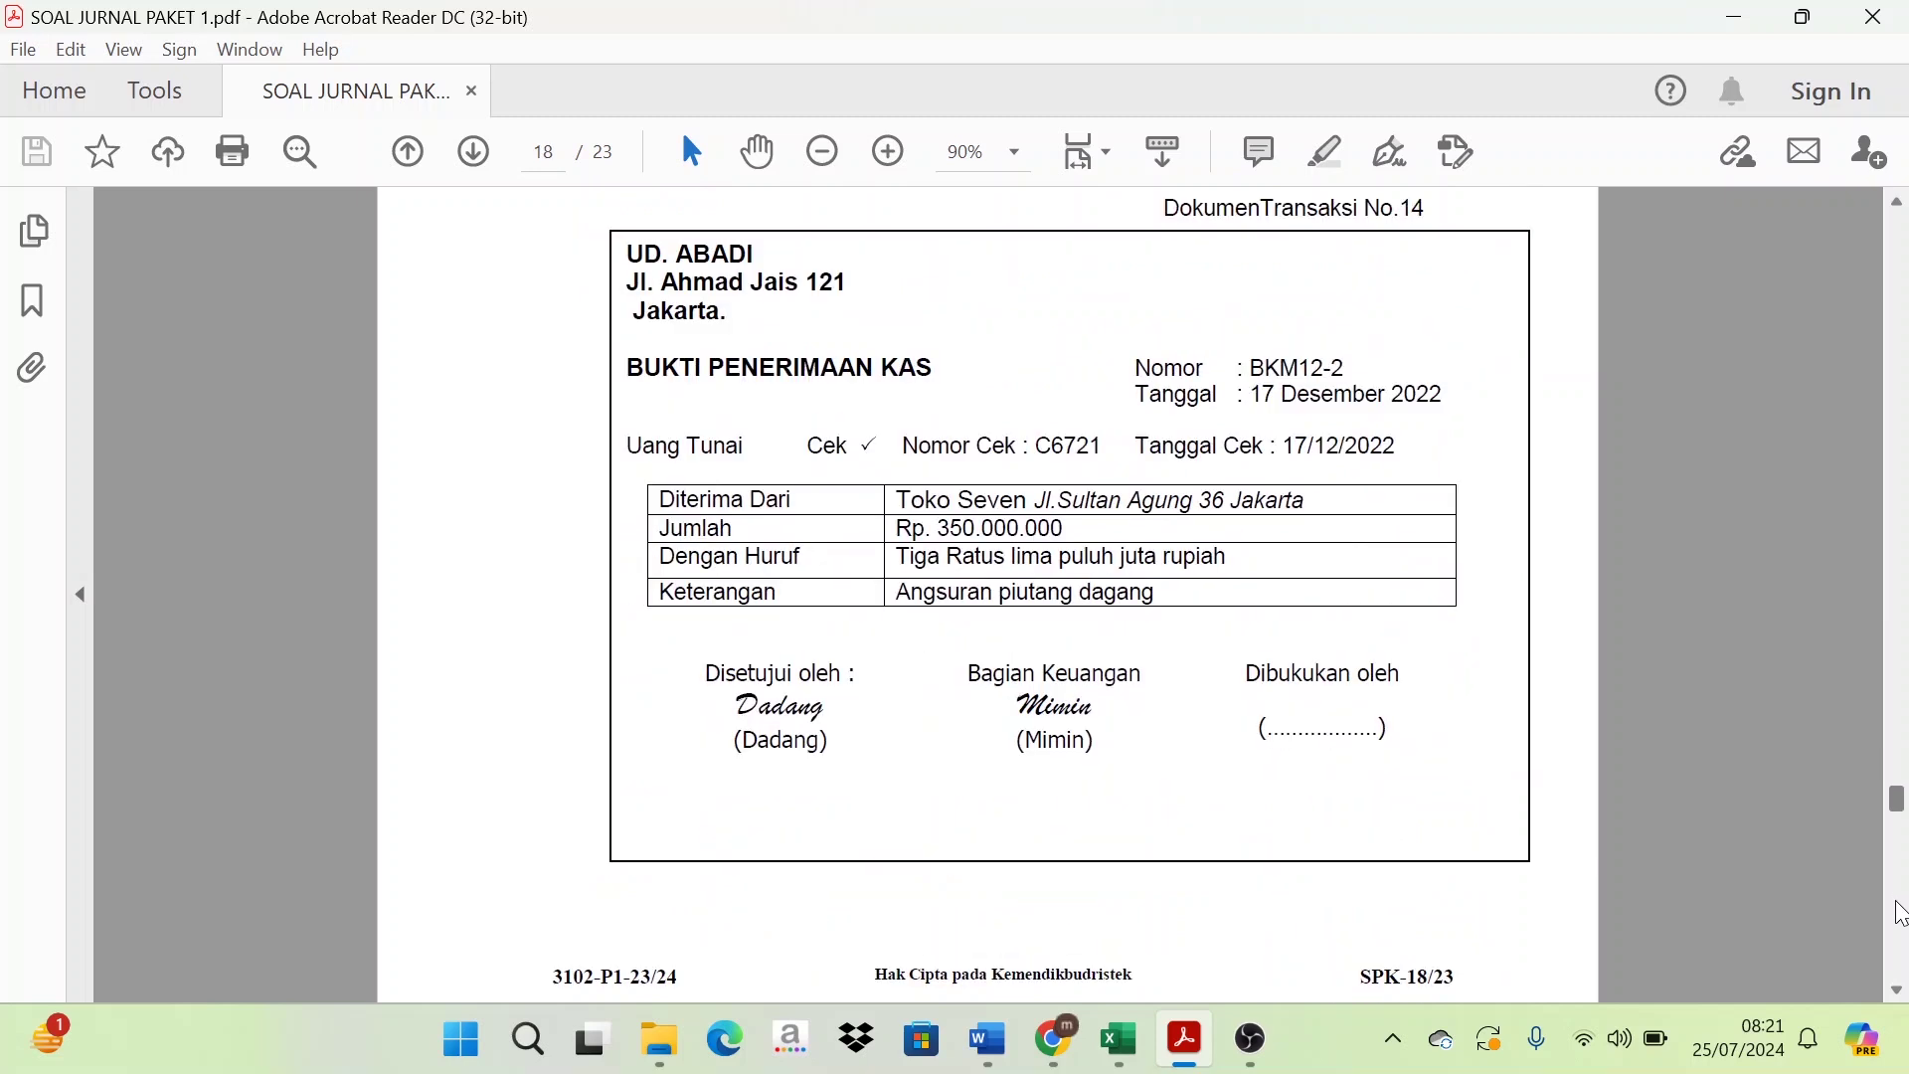
- Switch back to Excel and set the sales journal entries in C9:K14 to black font
left_click(1120, 1040)
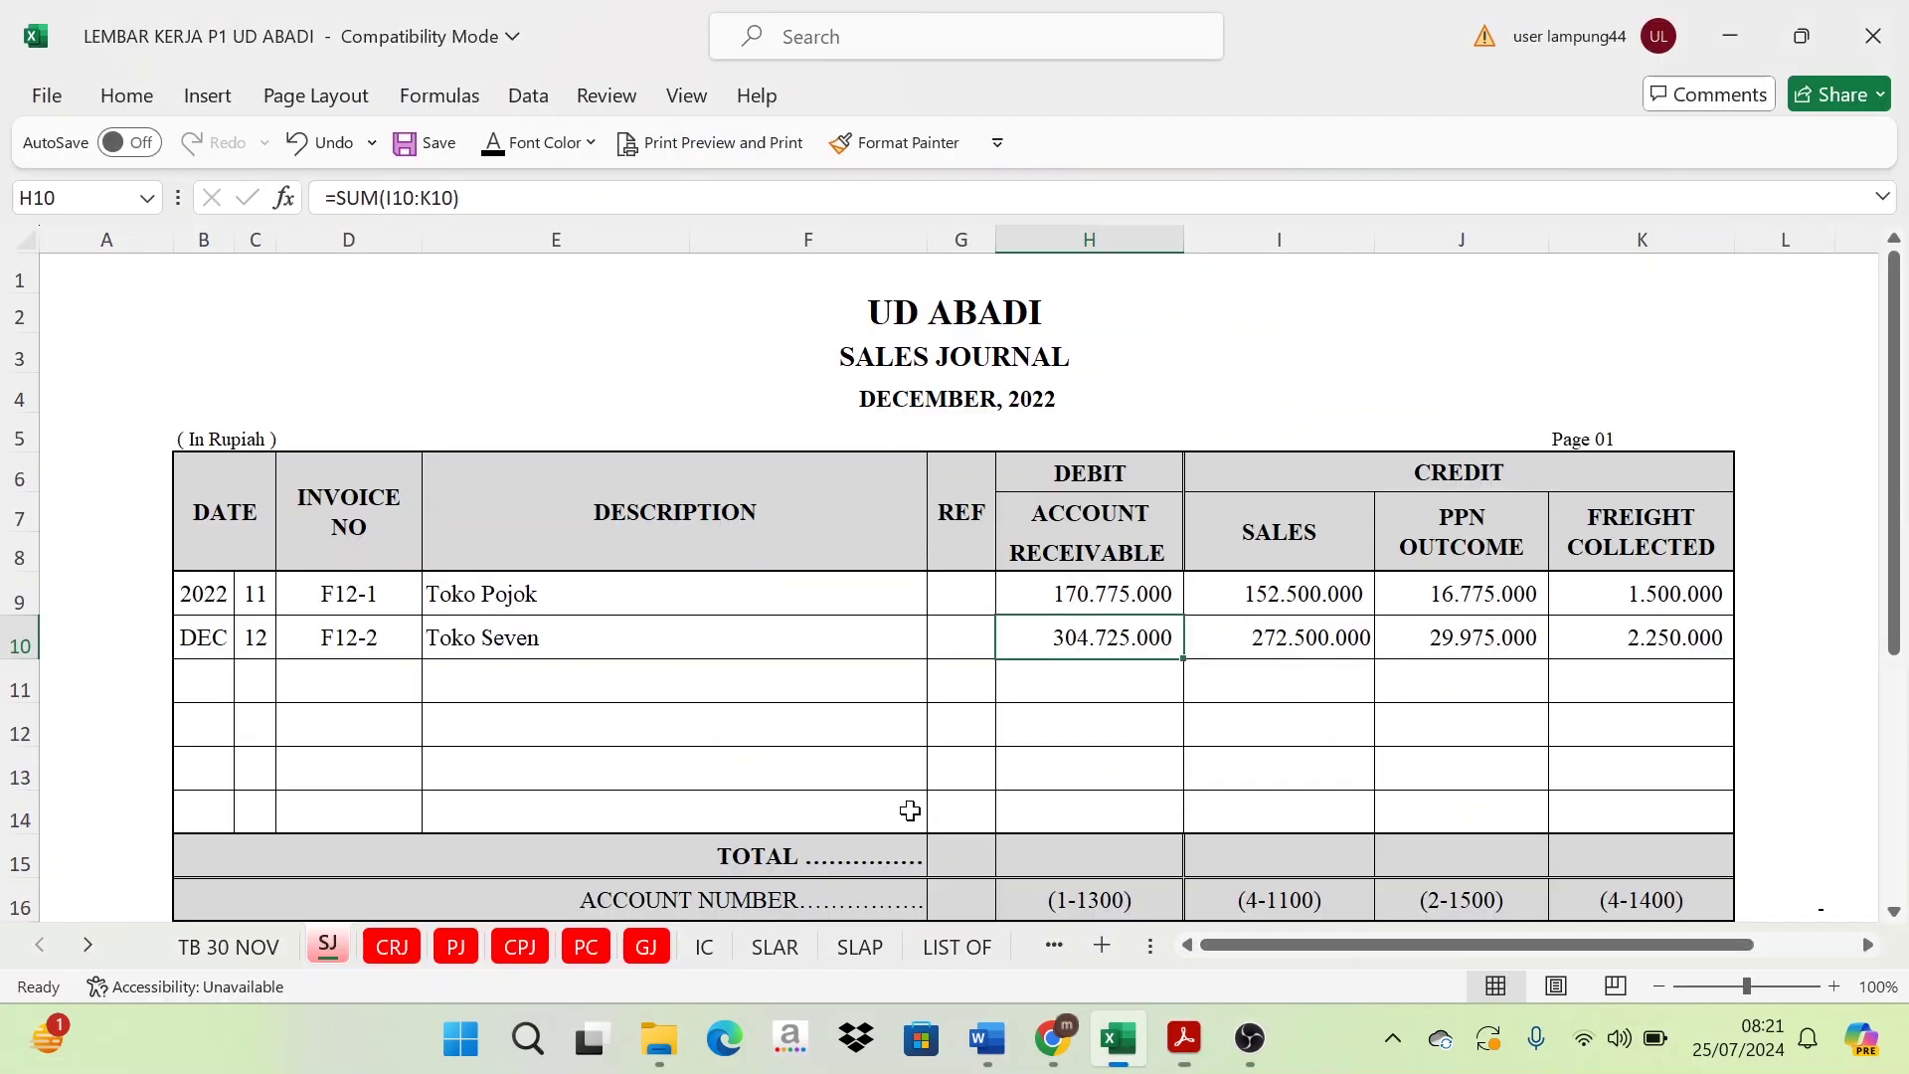
left_click_drag(273, 601, 1610, 793)
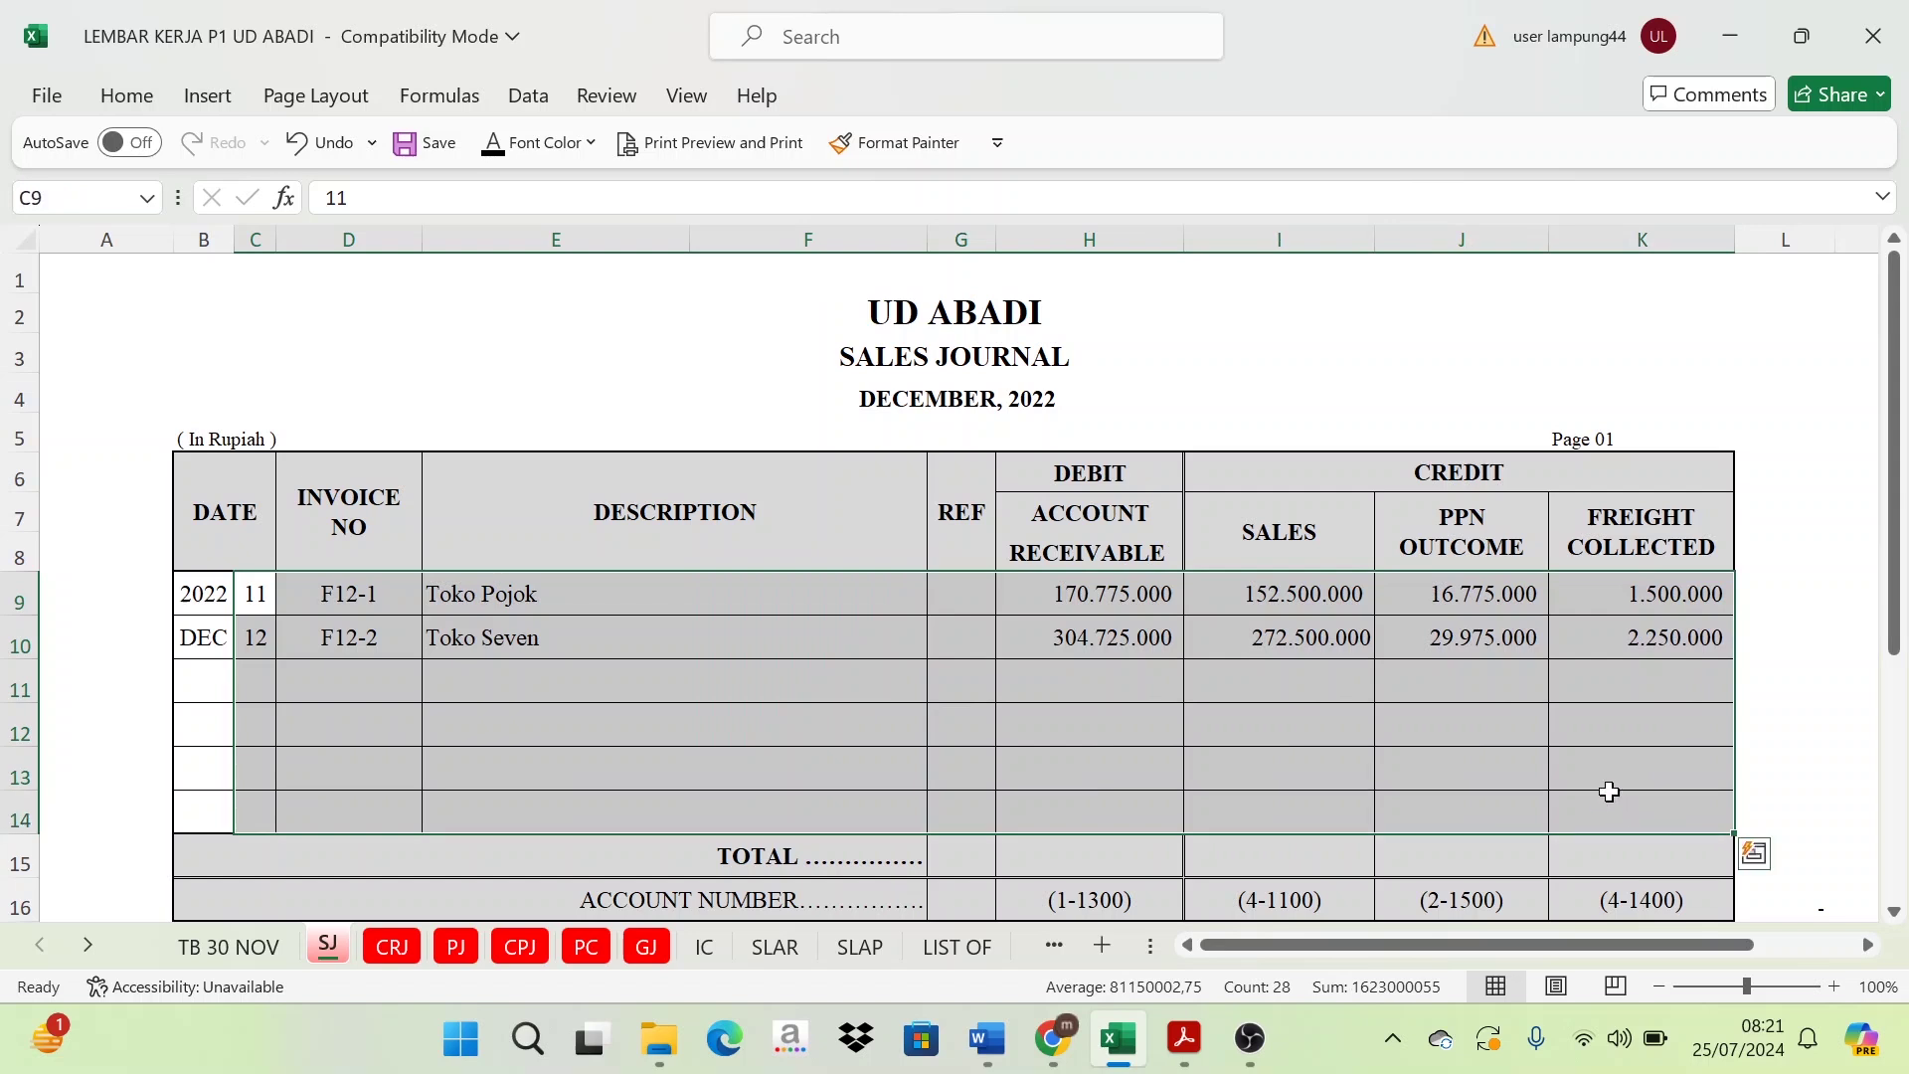
left_click(509, 147)
left_click(1101, 602)
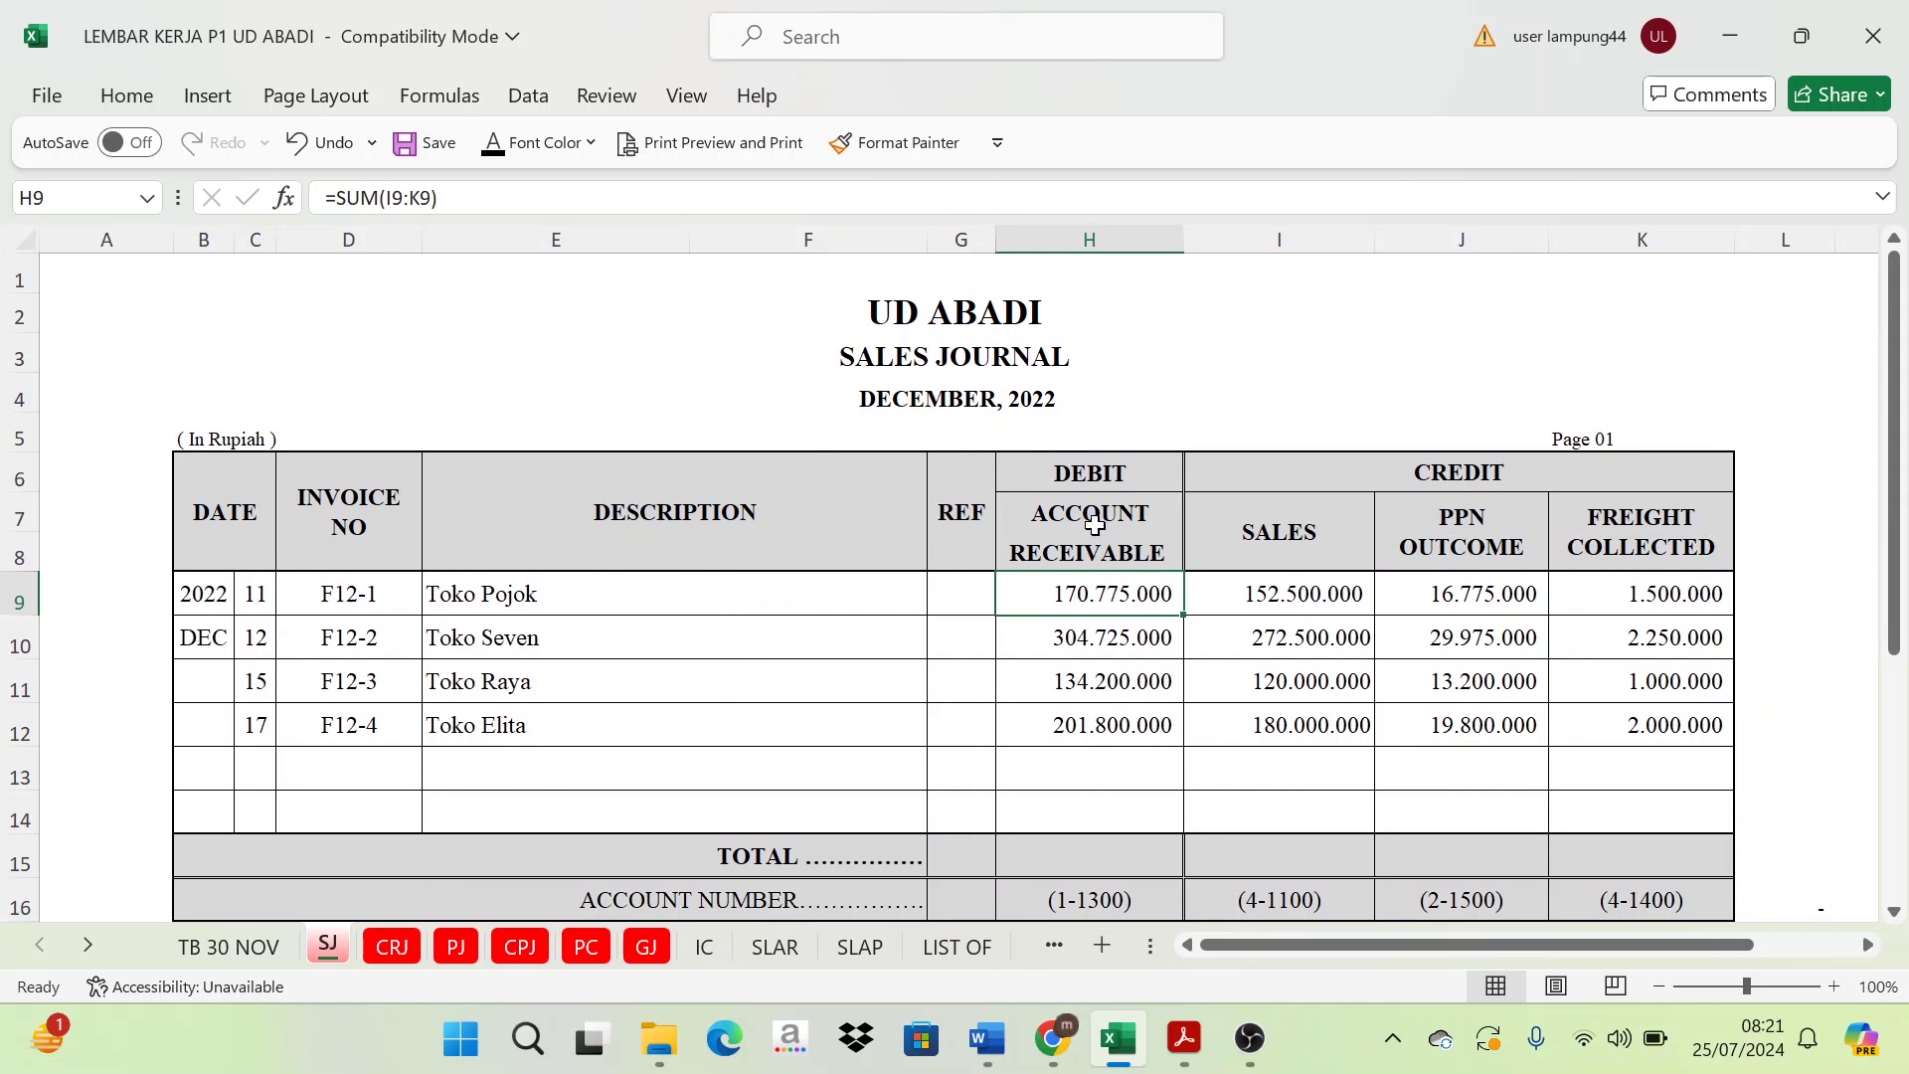
- Examine the Account Receivable, Sales, PPN Outcome and Freight Collected columns from their headings down to the TOTAL row
left_click_drag(1086, 521, 1079, 843)
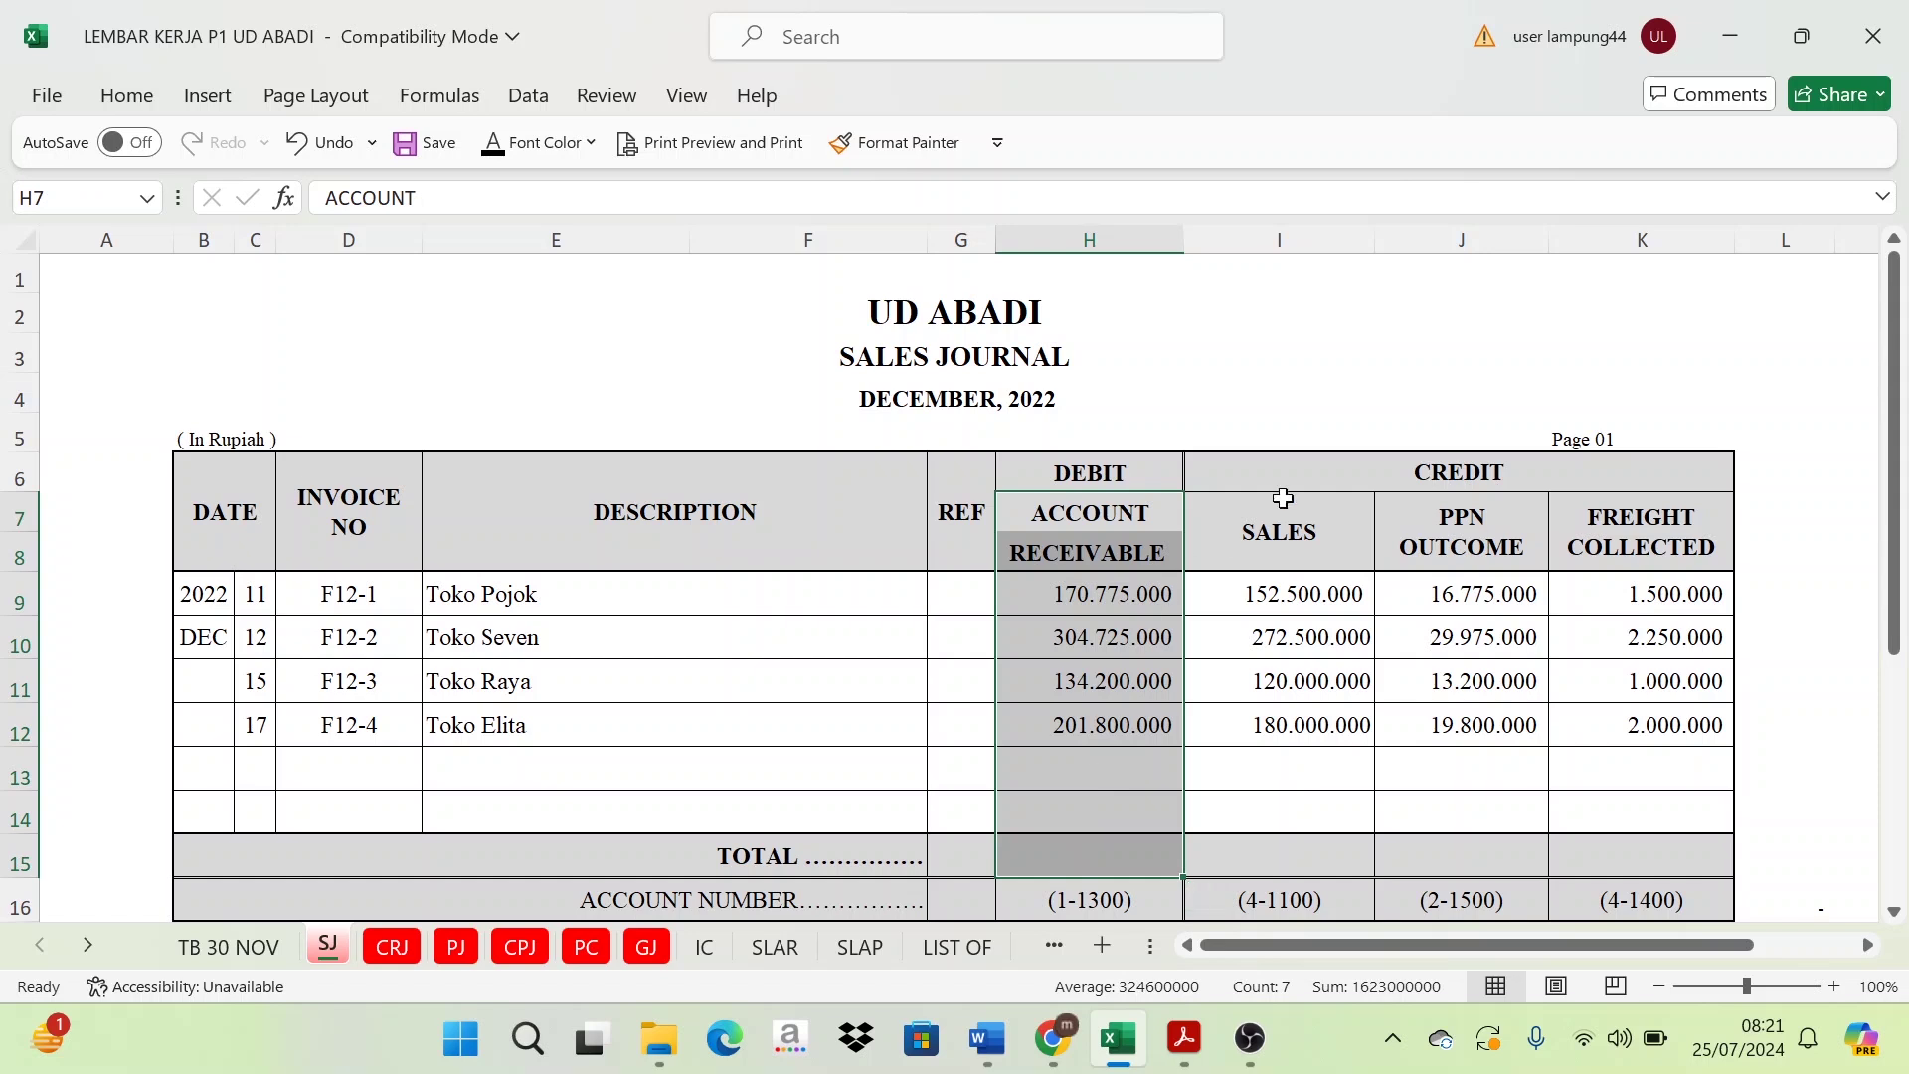
left_click_drag(1279, 507, 1304, 840)
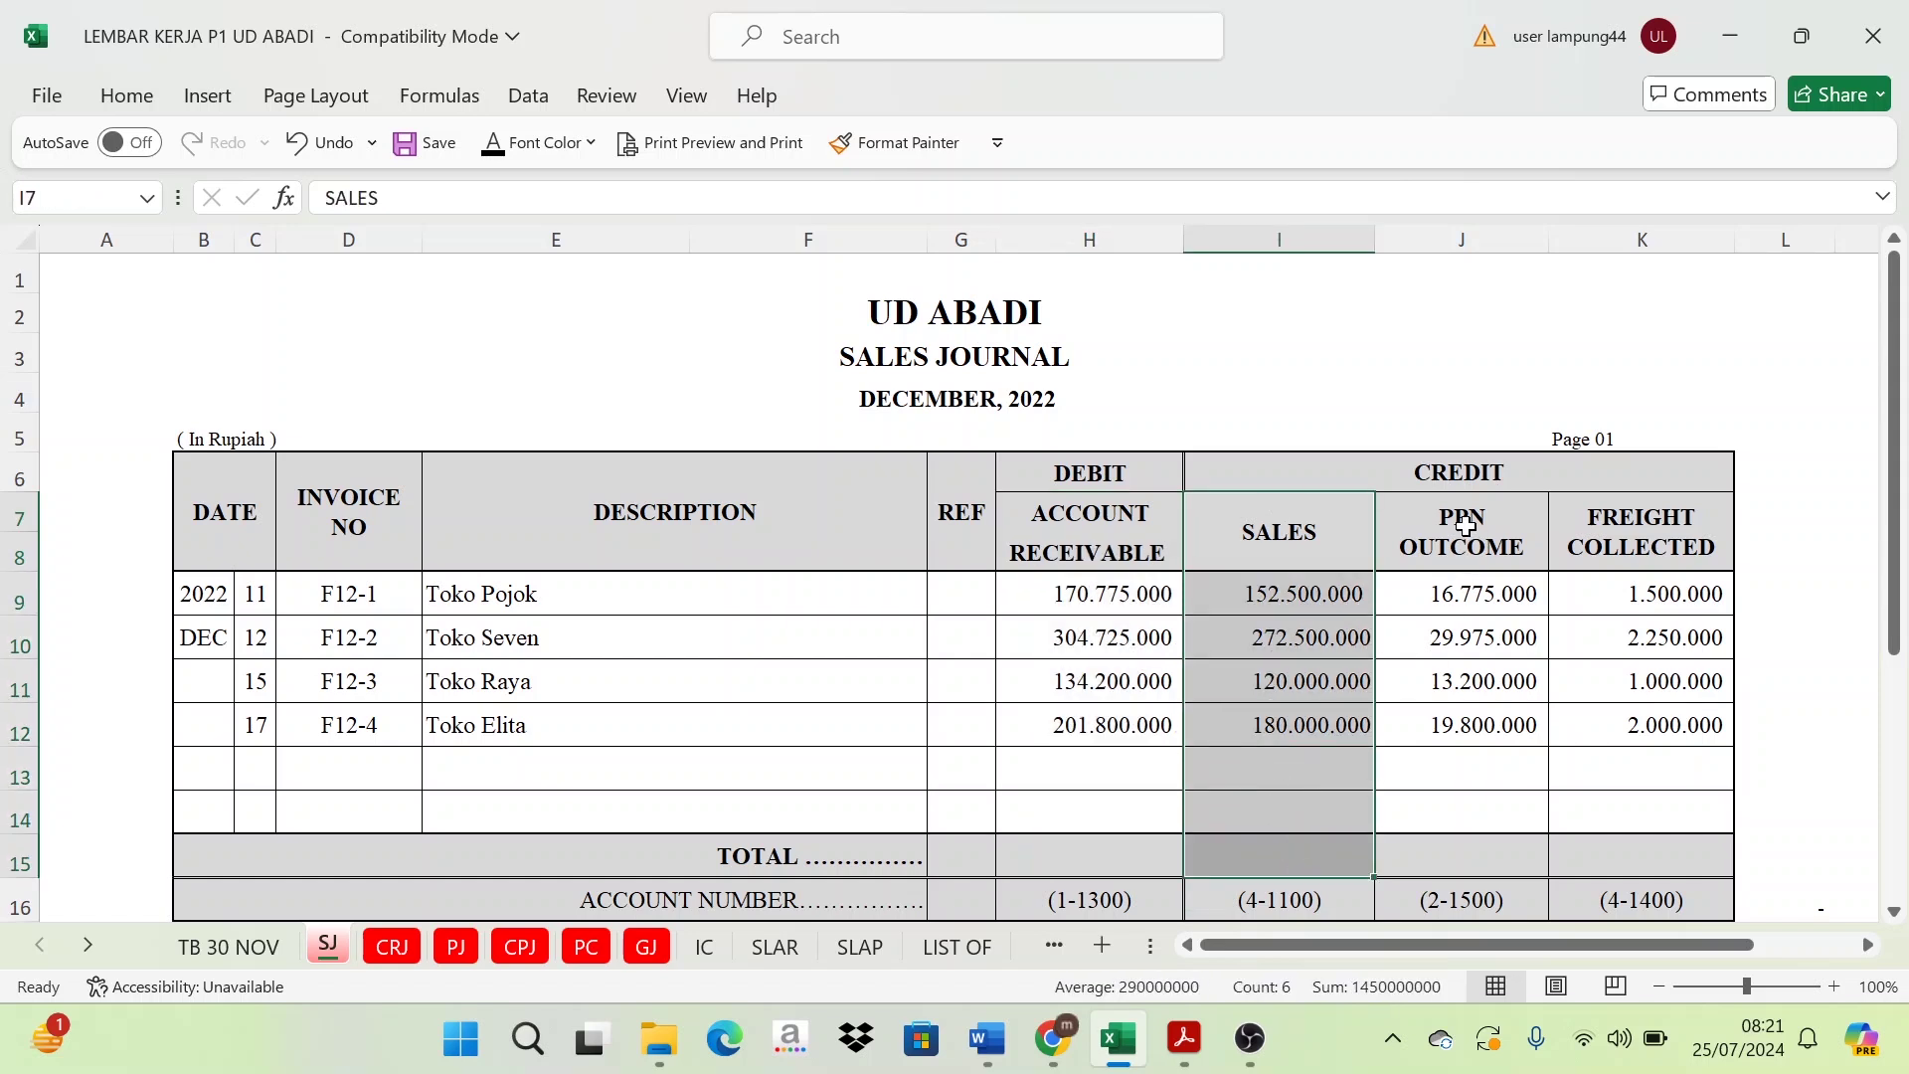
left_click_drag(1464, 527, 1446, 855)
left_click(1621, 565)
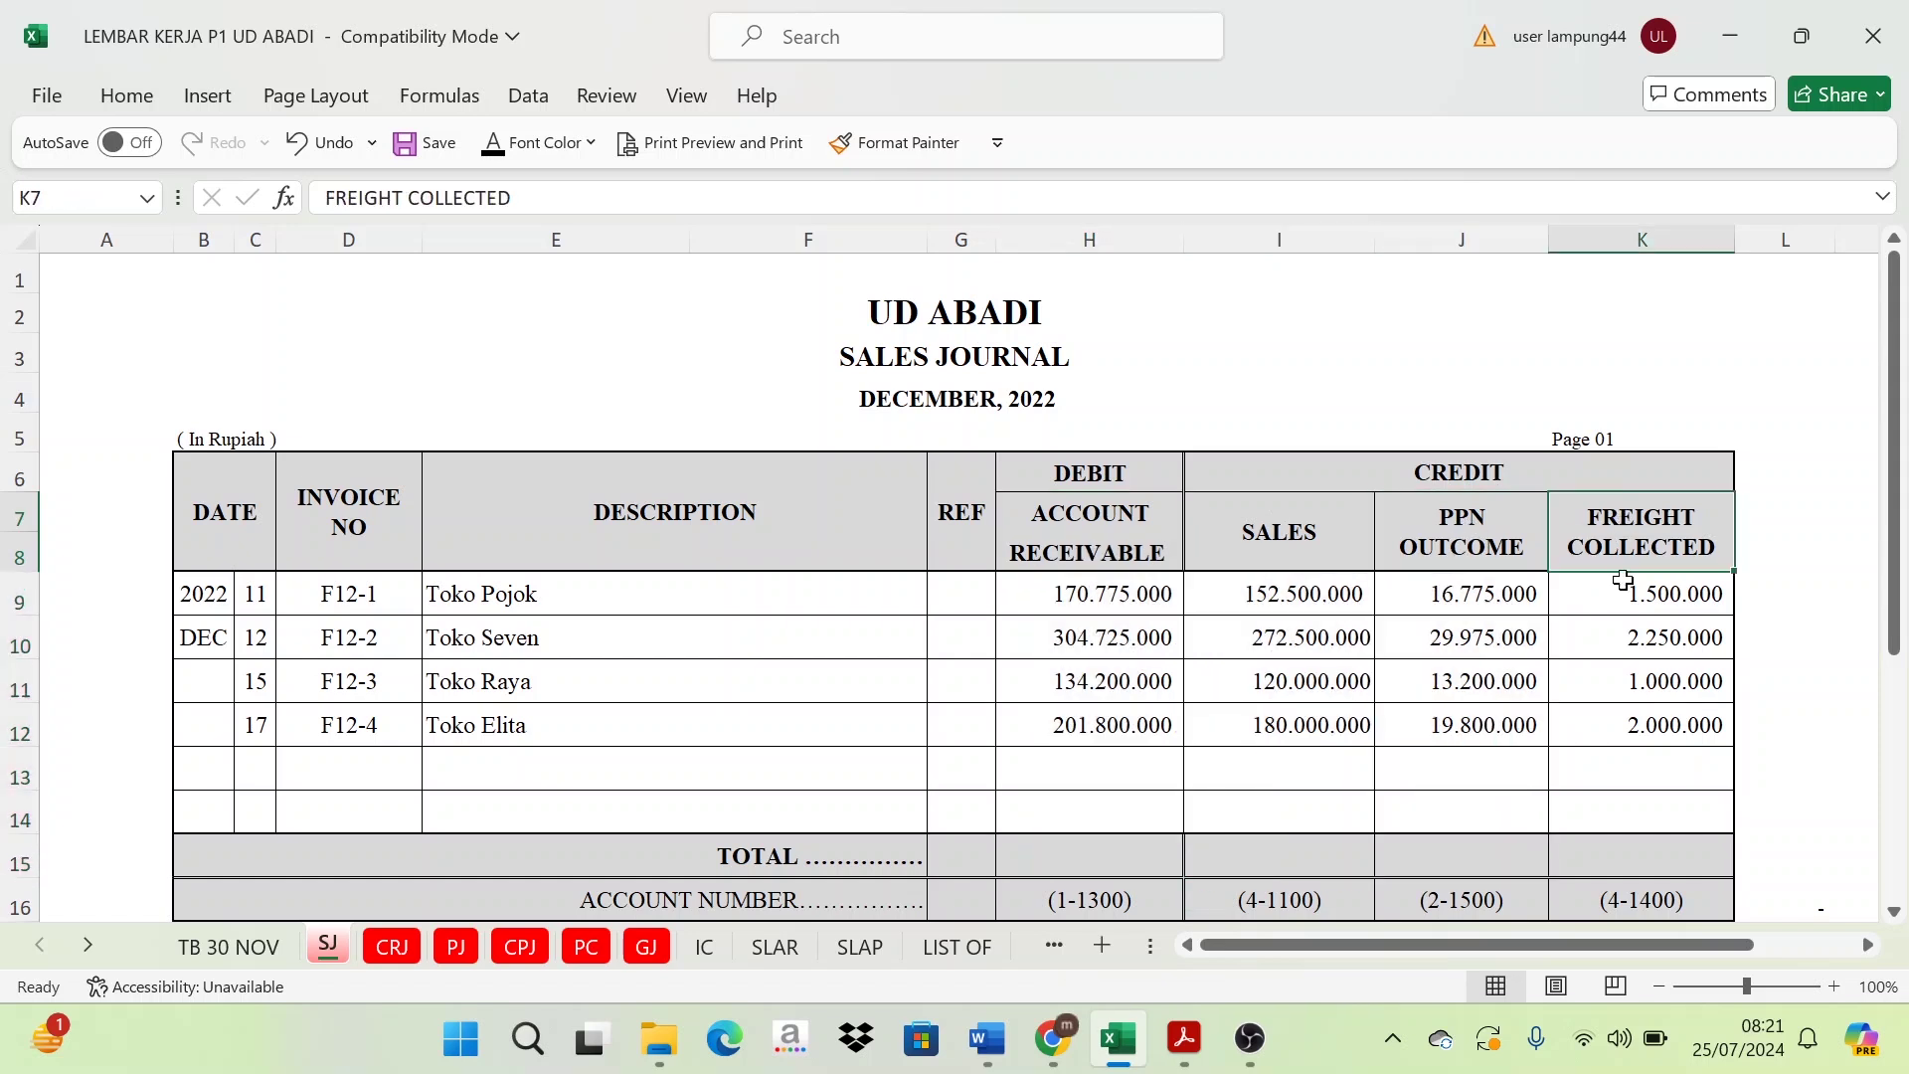
left_click_drag(1623, 580, 1620, 840)
left_click(952, 781)
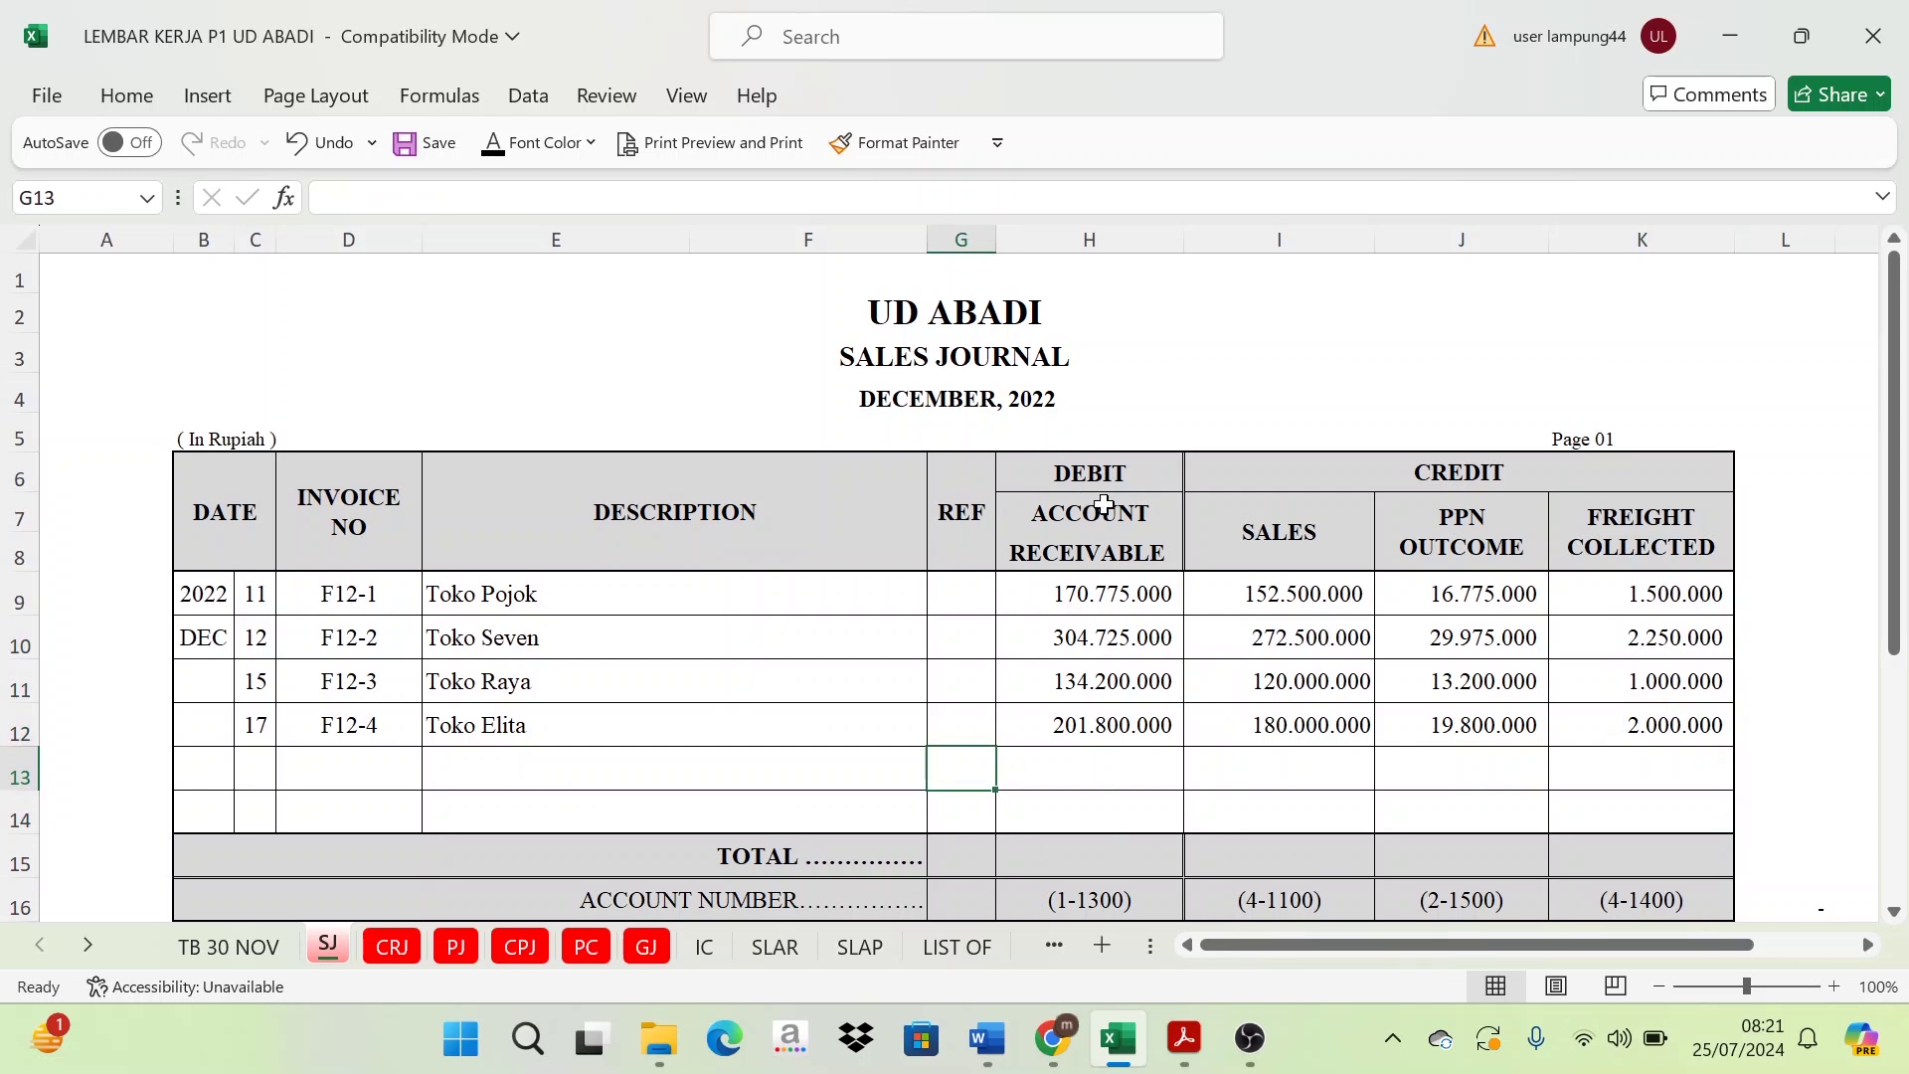
left_click_drag(1104, 505, 1091, 835)
- Set the TOTAL row's sums for Account Receivable, Sales, PPN Outcome and Freight Collected (H15:K15) to black font
left_click(1068, 843)
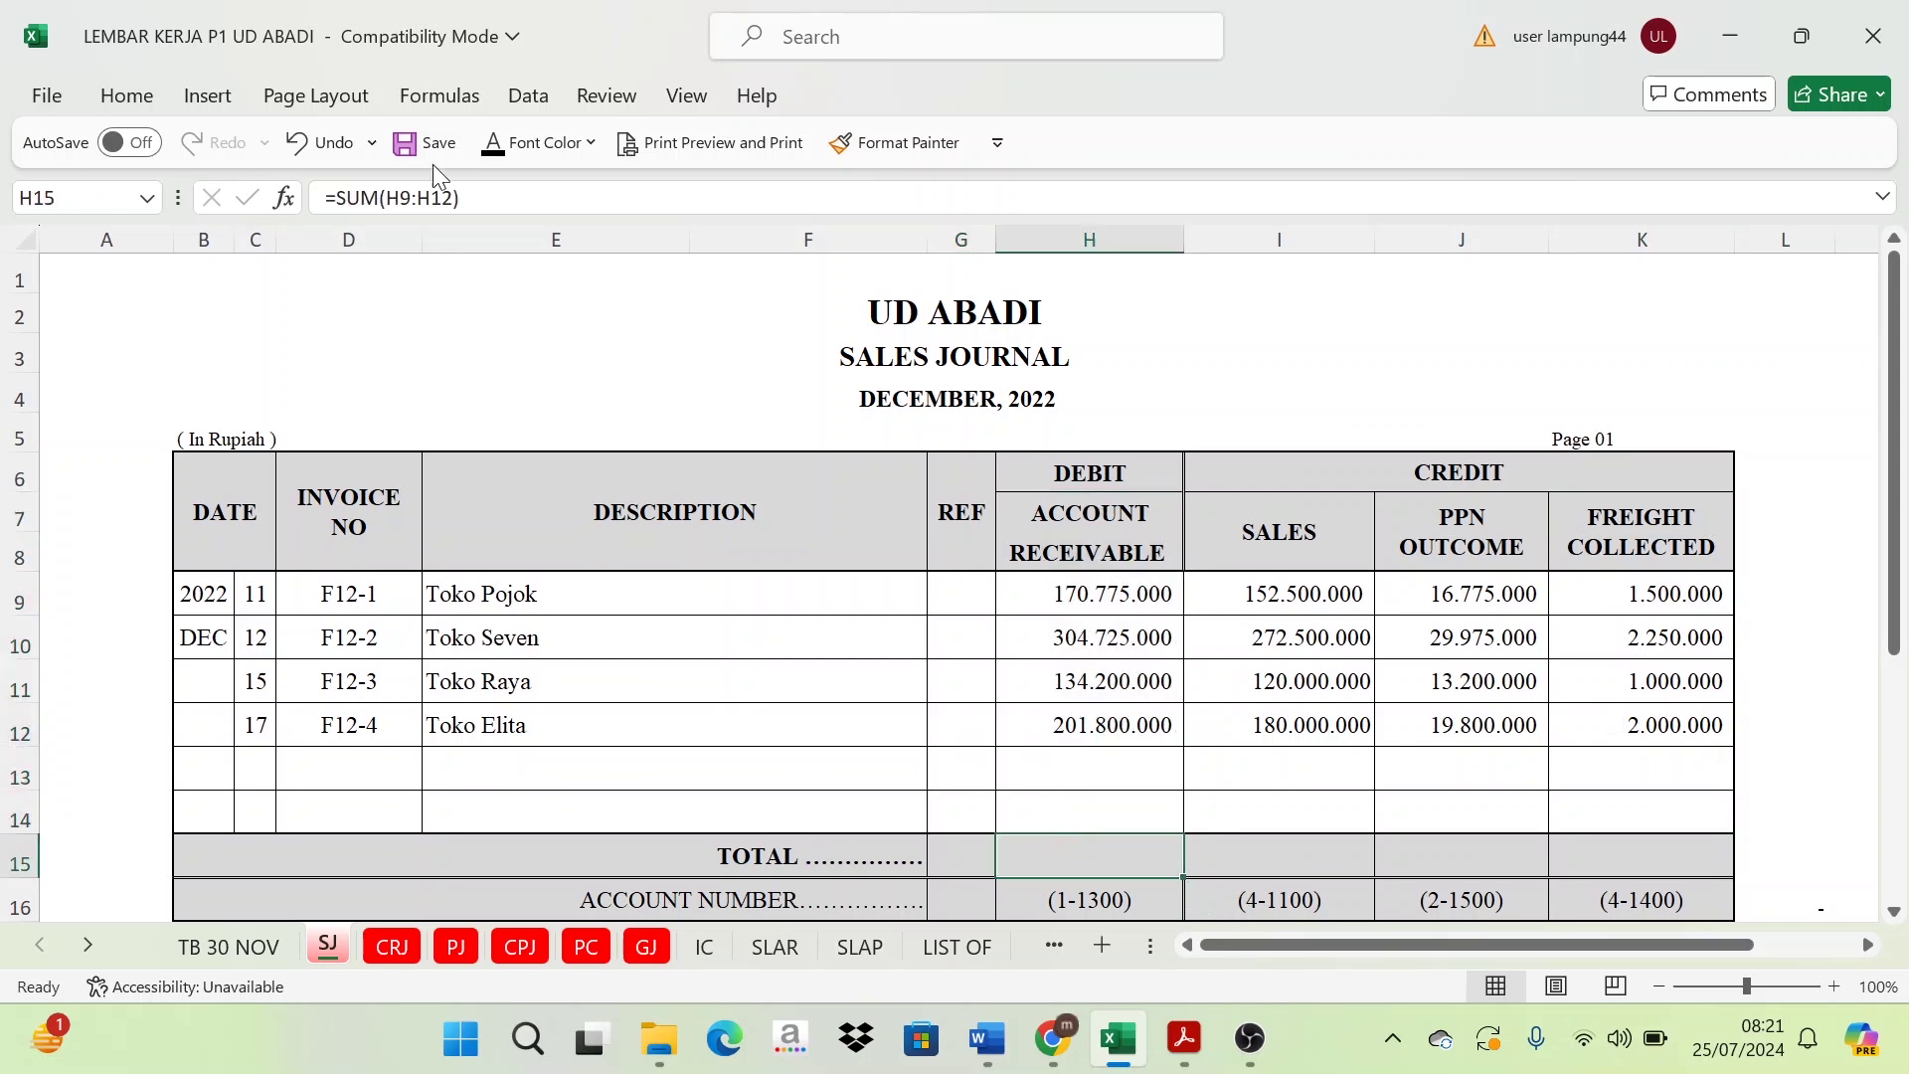
left_click(493, 144)
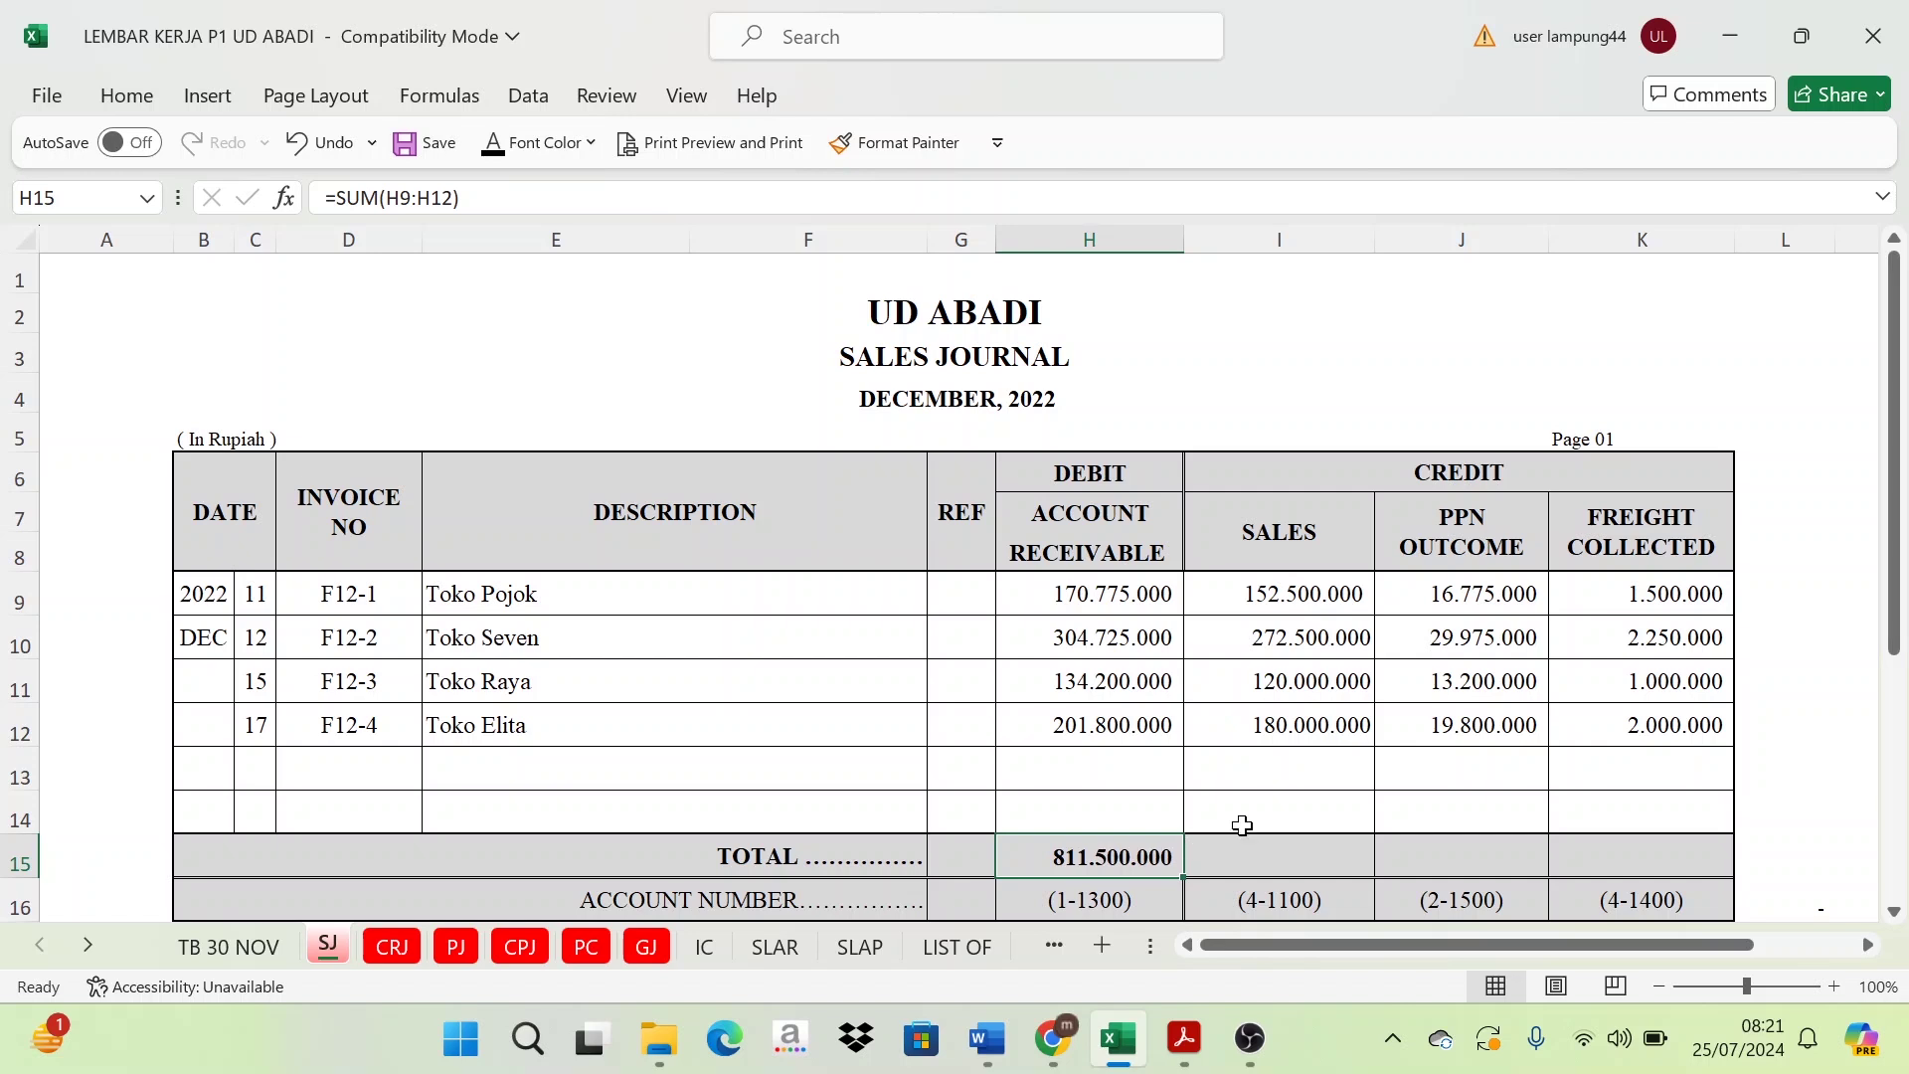
left_click(1255, 847)
left_click(494, 143)
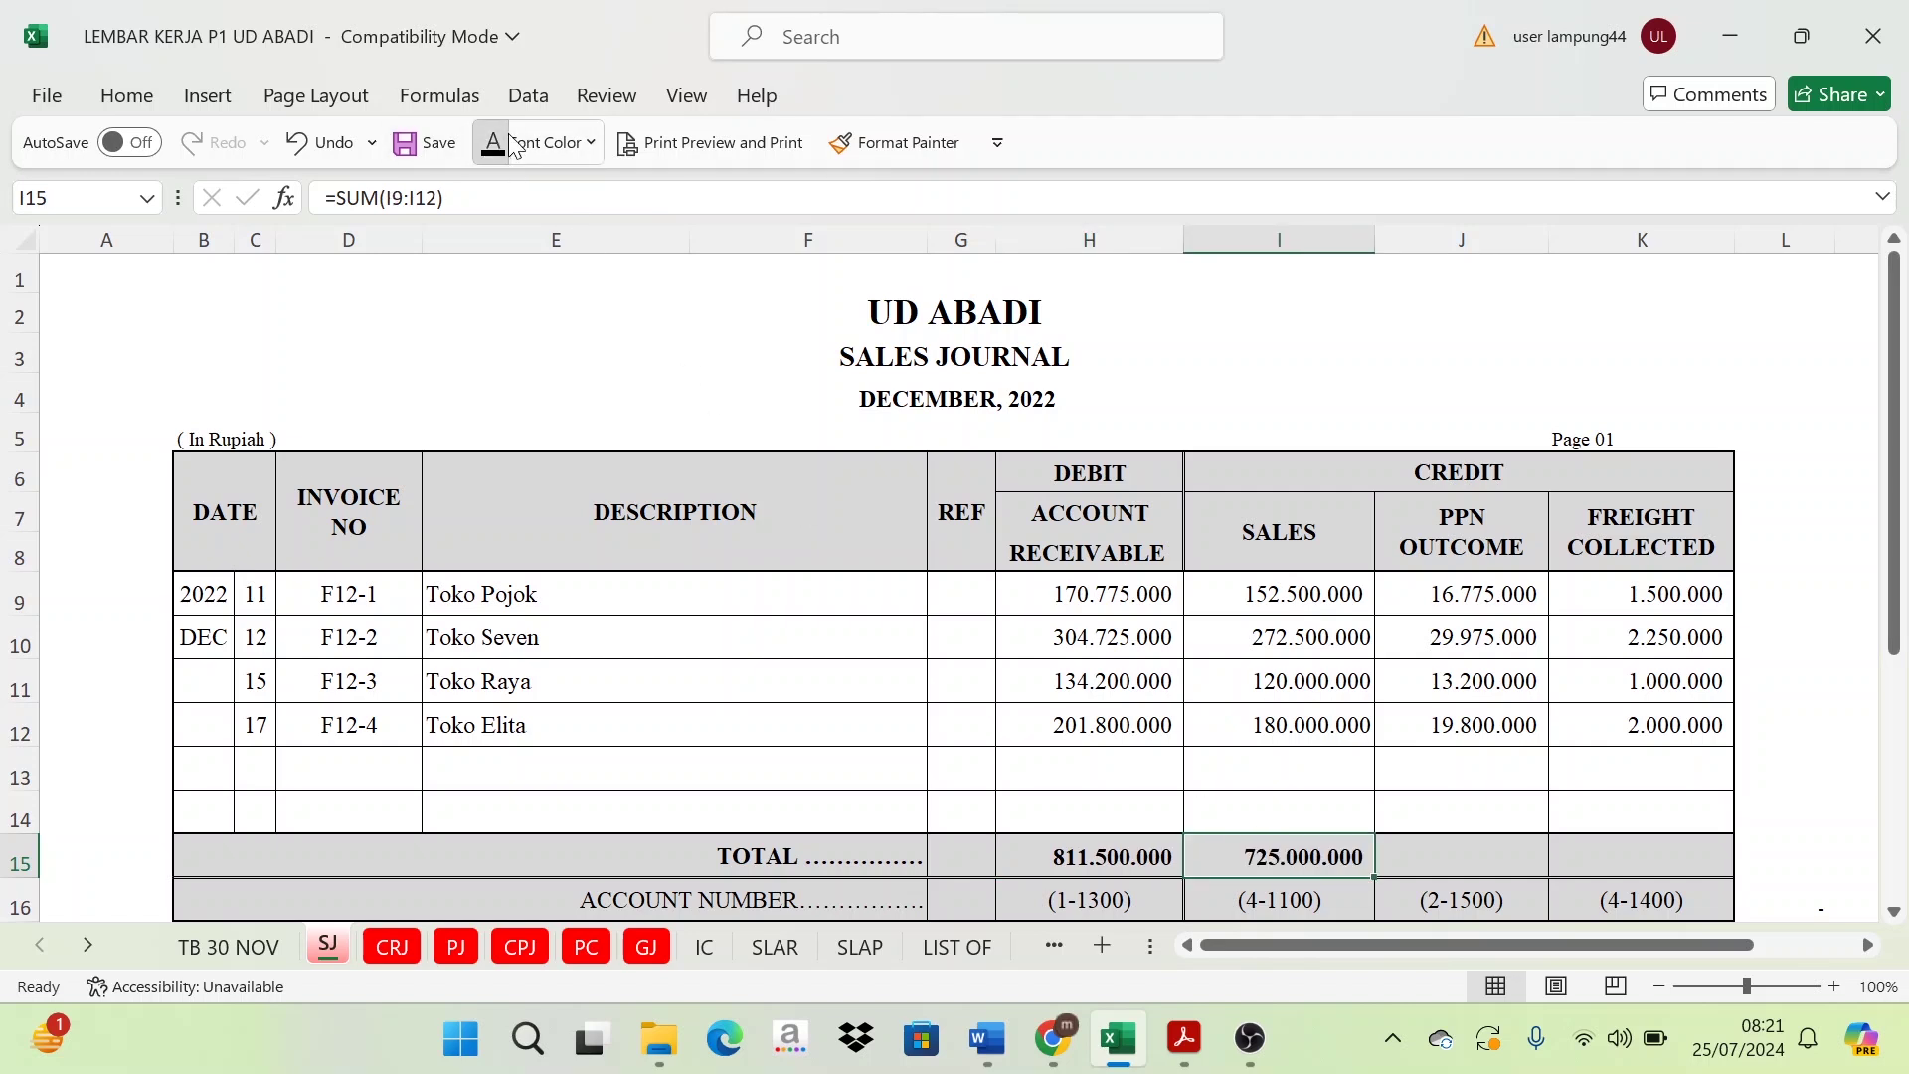
left_click(1480, 861)
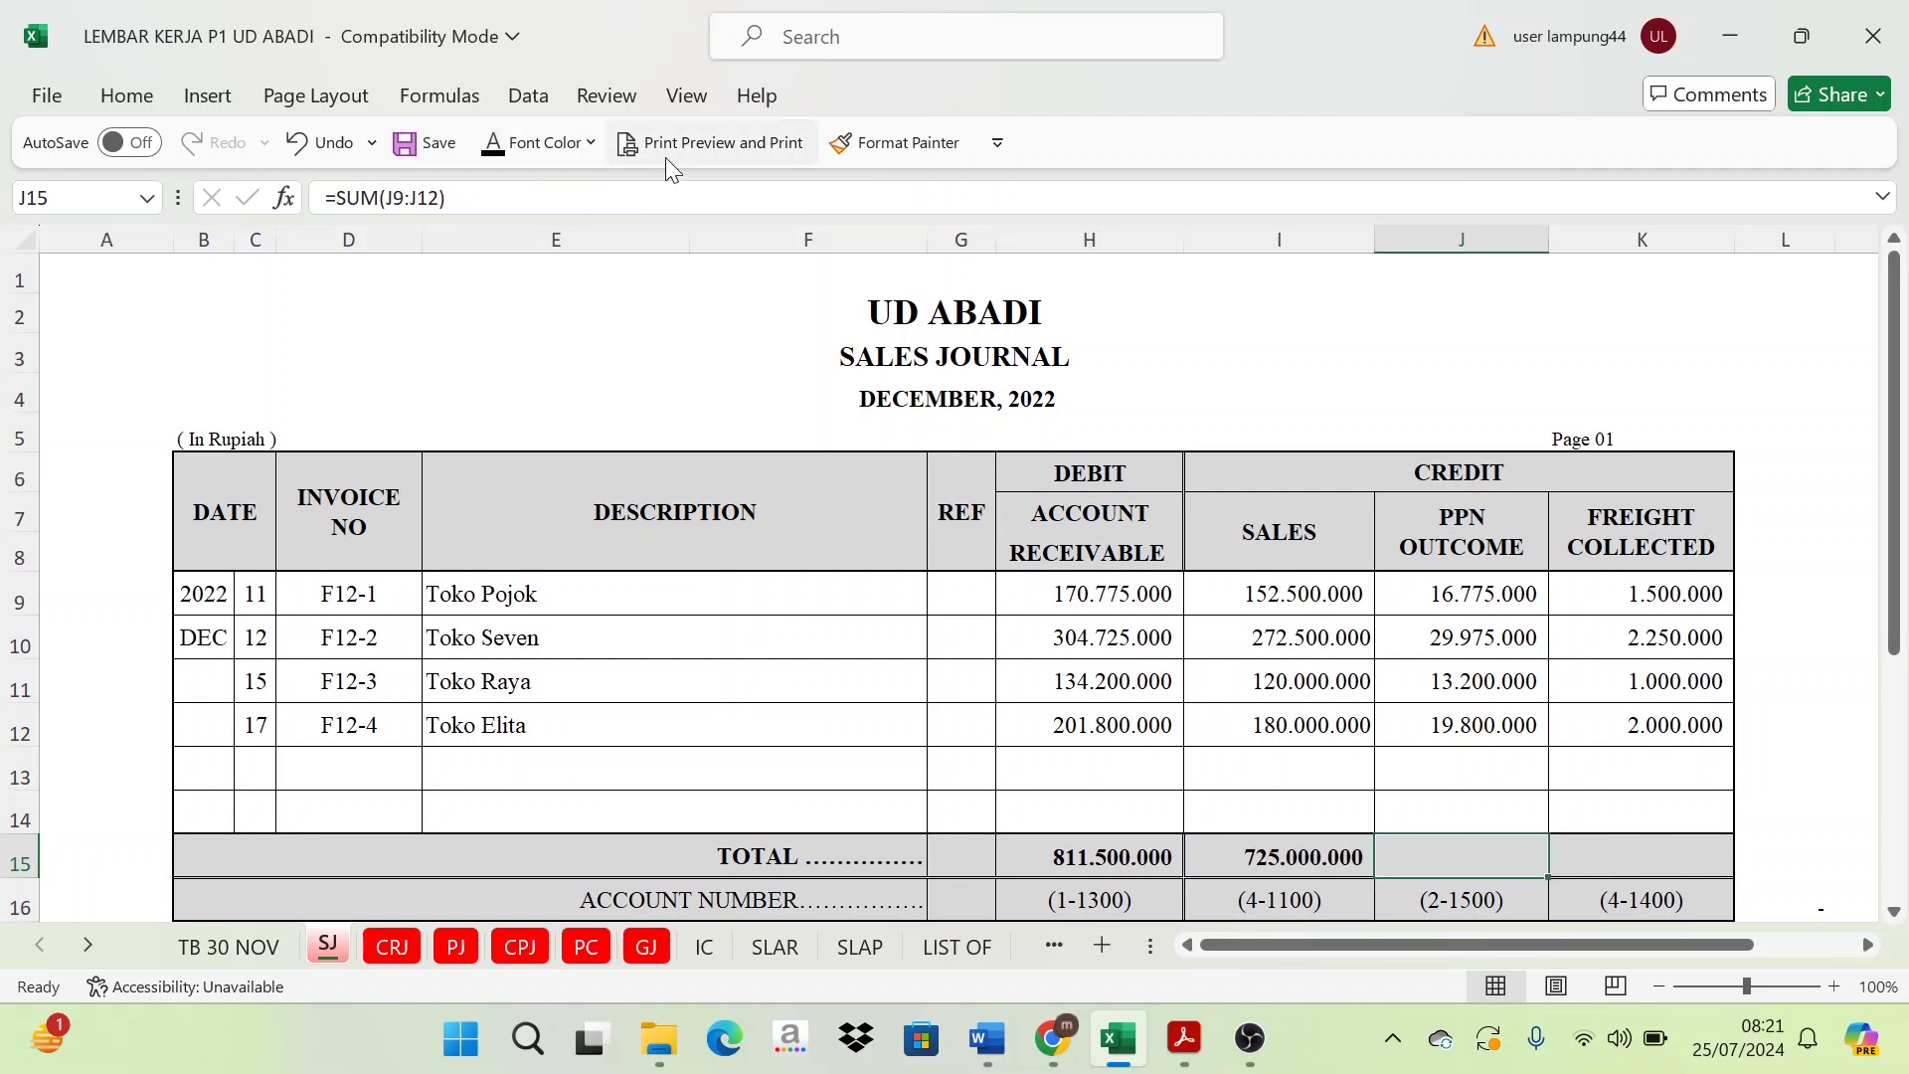
left_click(494, 141)
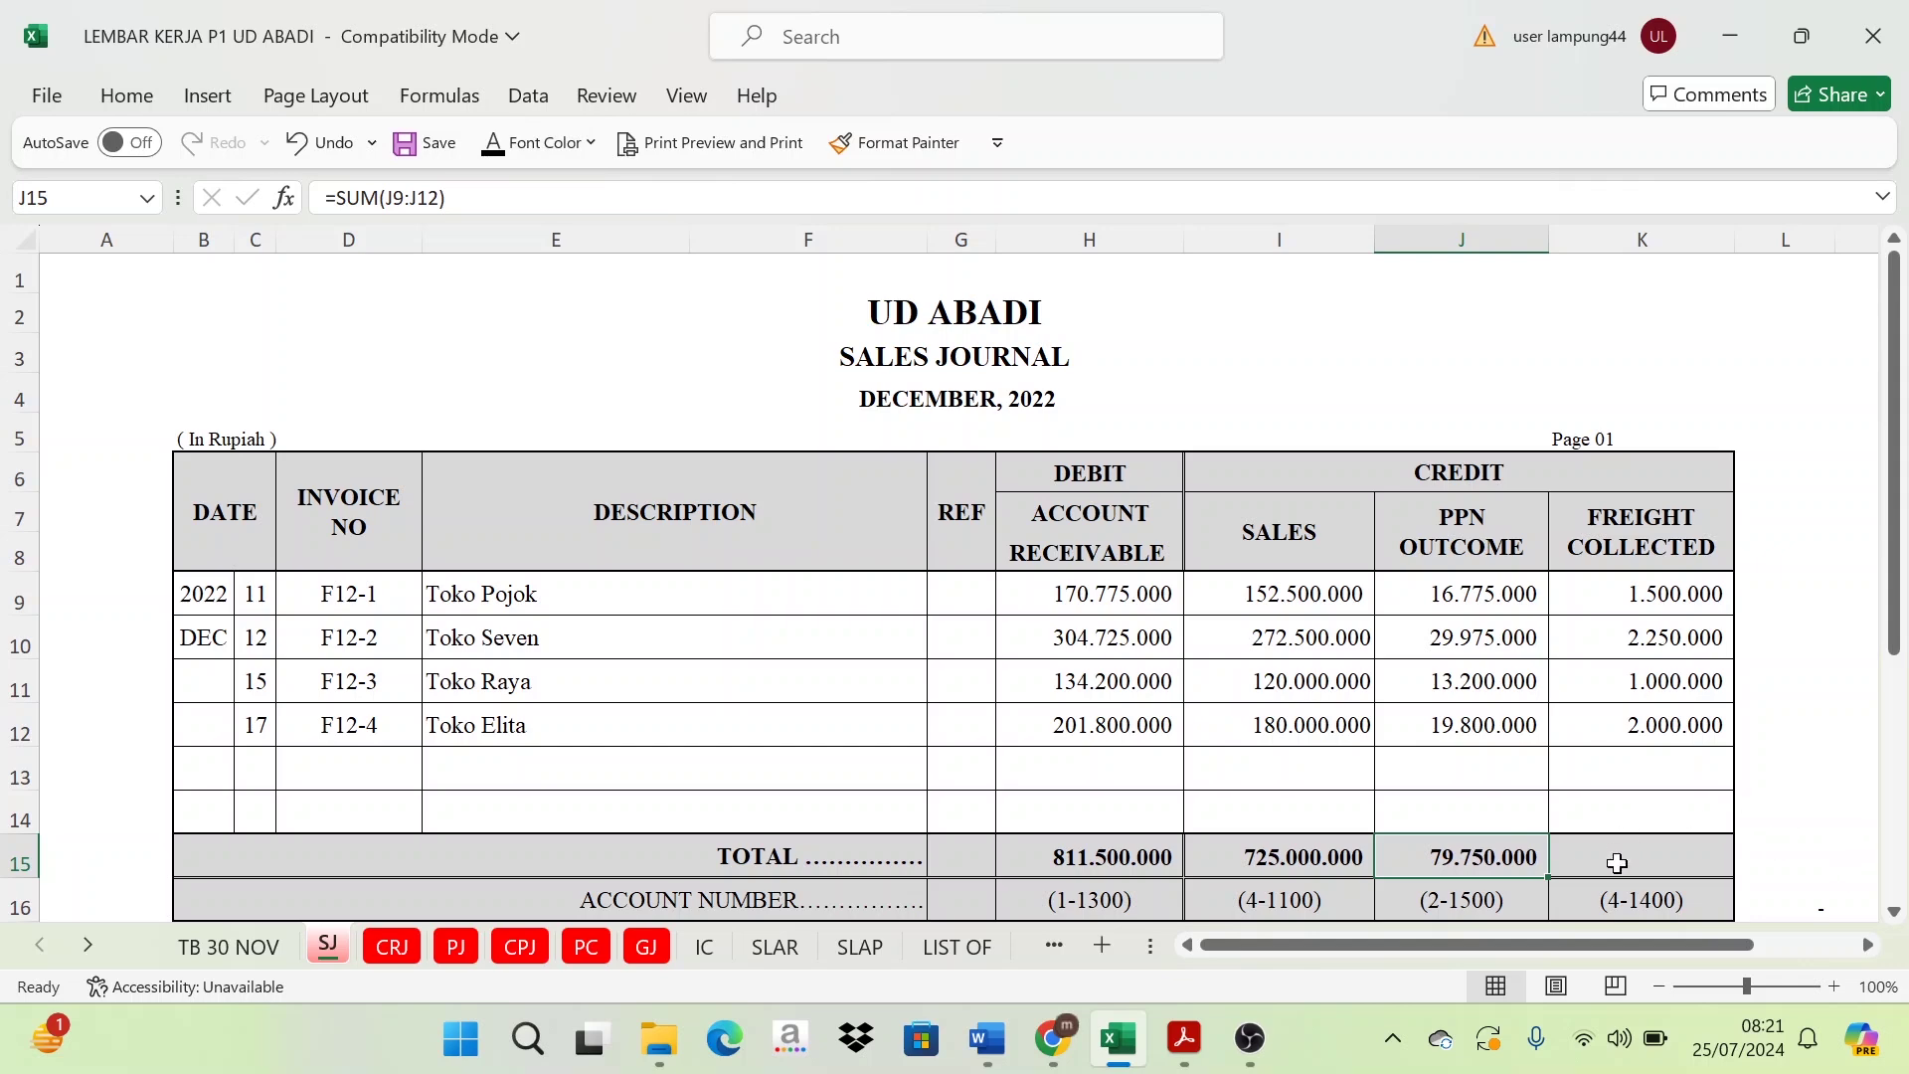
left_click(1617, 863)
left_click(494, 142)
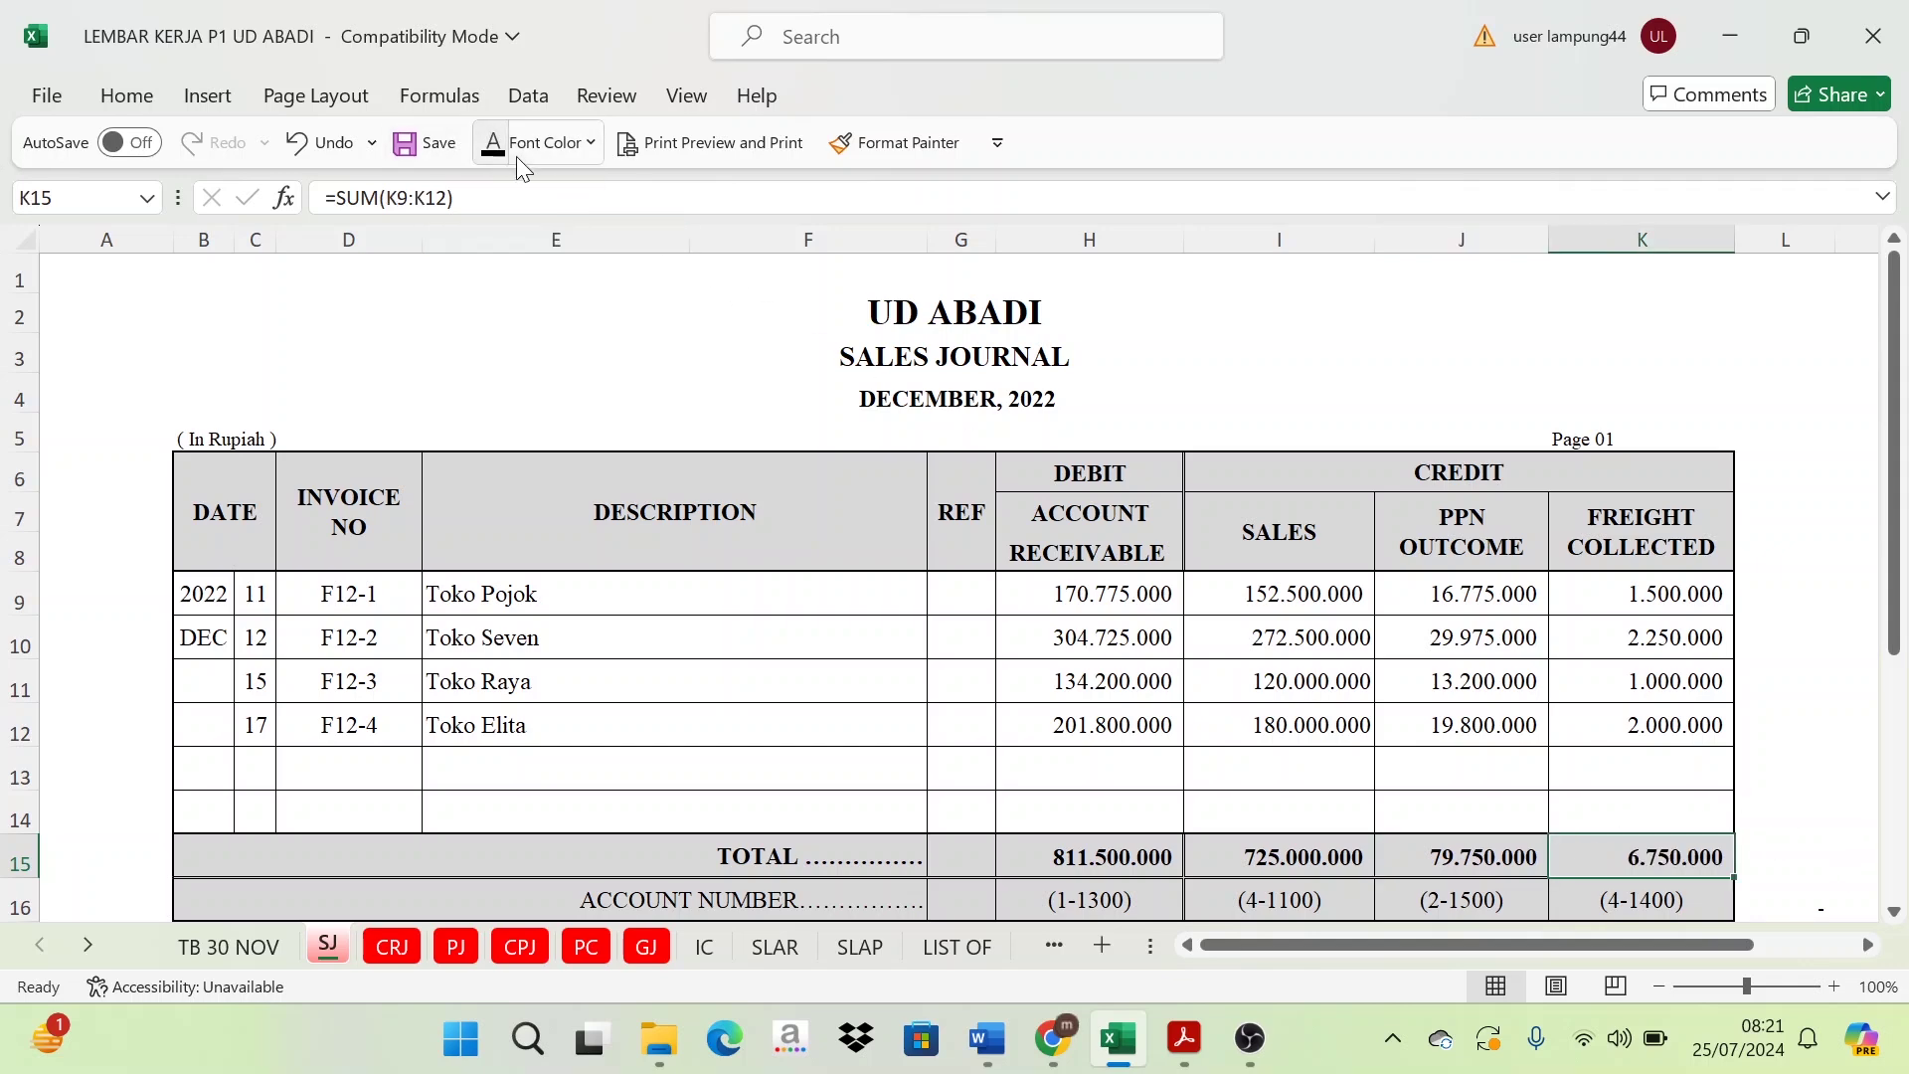
- Review the completed journal's debit and credit columns, totals and account numbers against the Recapitulation table below it
scroll(1273, 451, "down", 1)
scroll(1273, 450, "down", 1)
scroll(1223, 520, "up", 2)
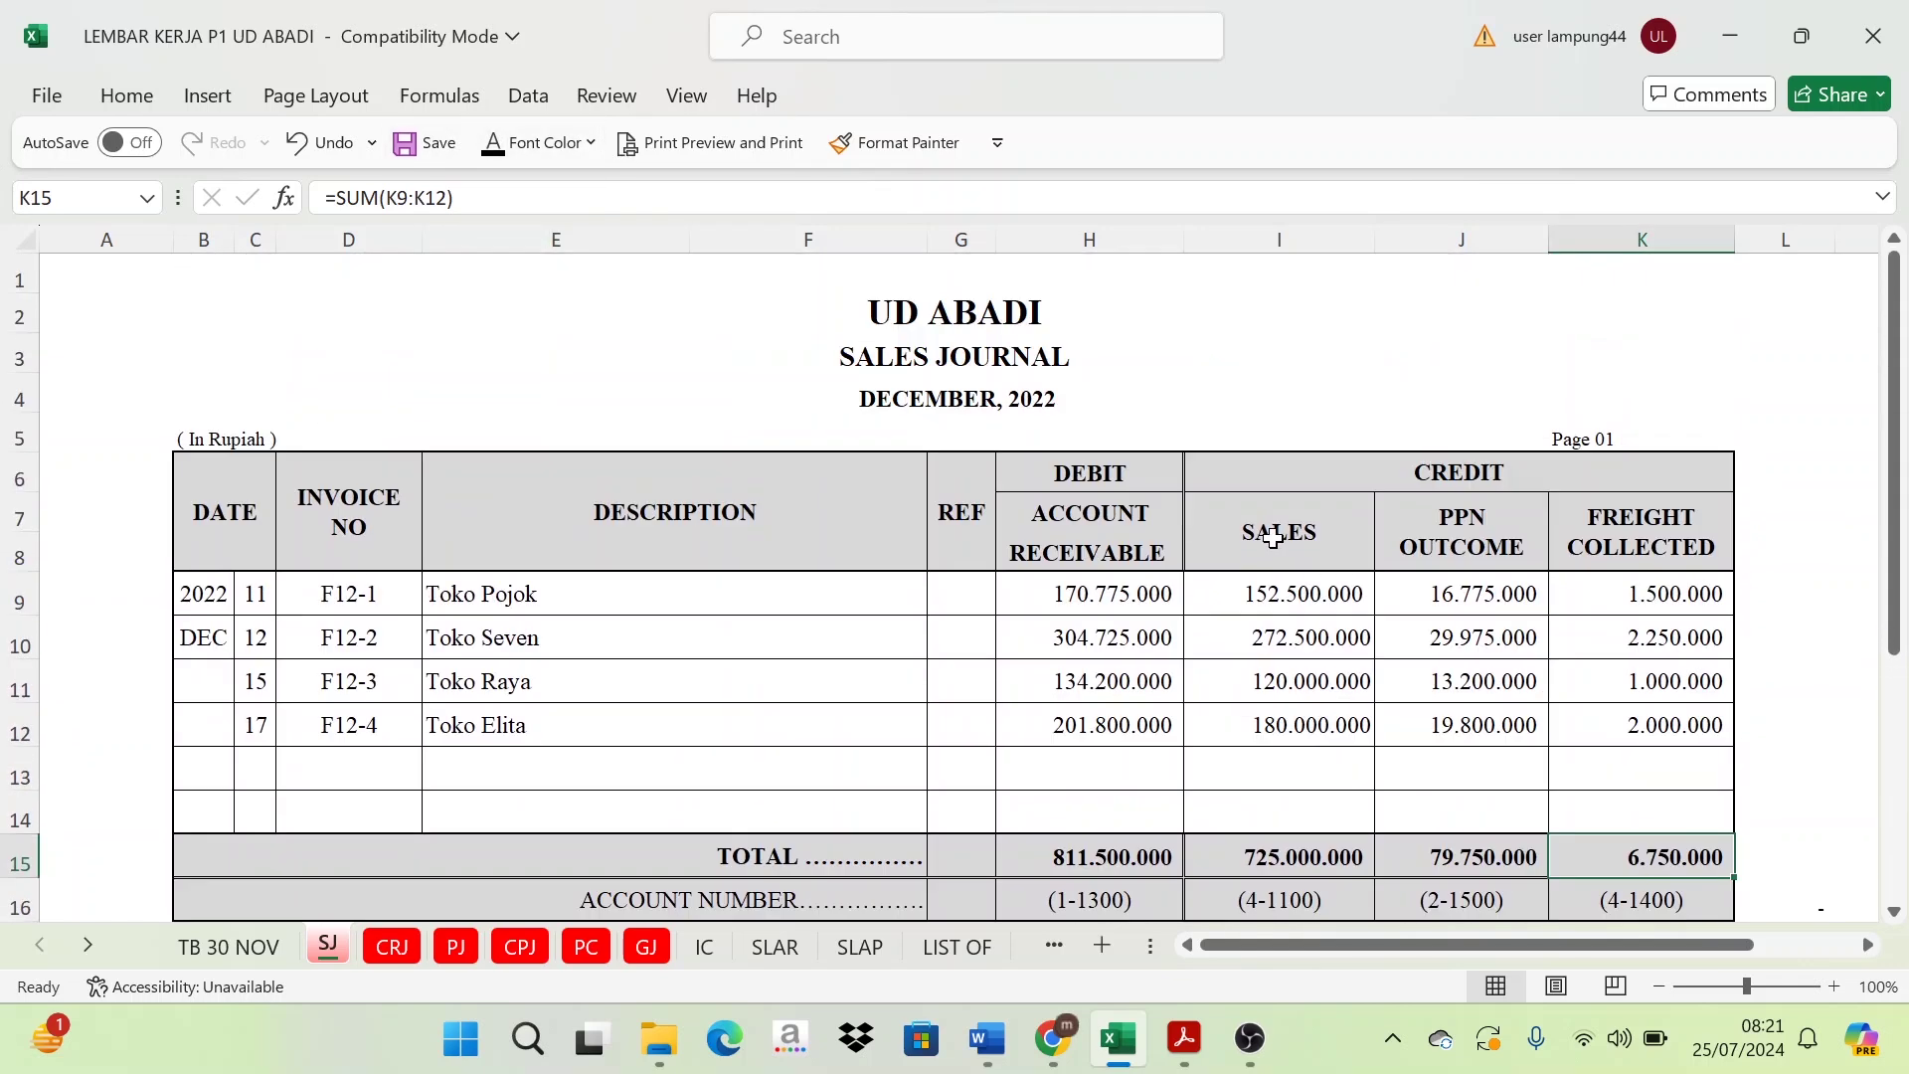
scroll(1147, 565, "down", 2)
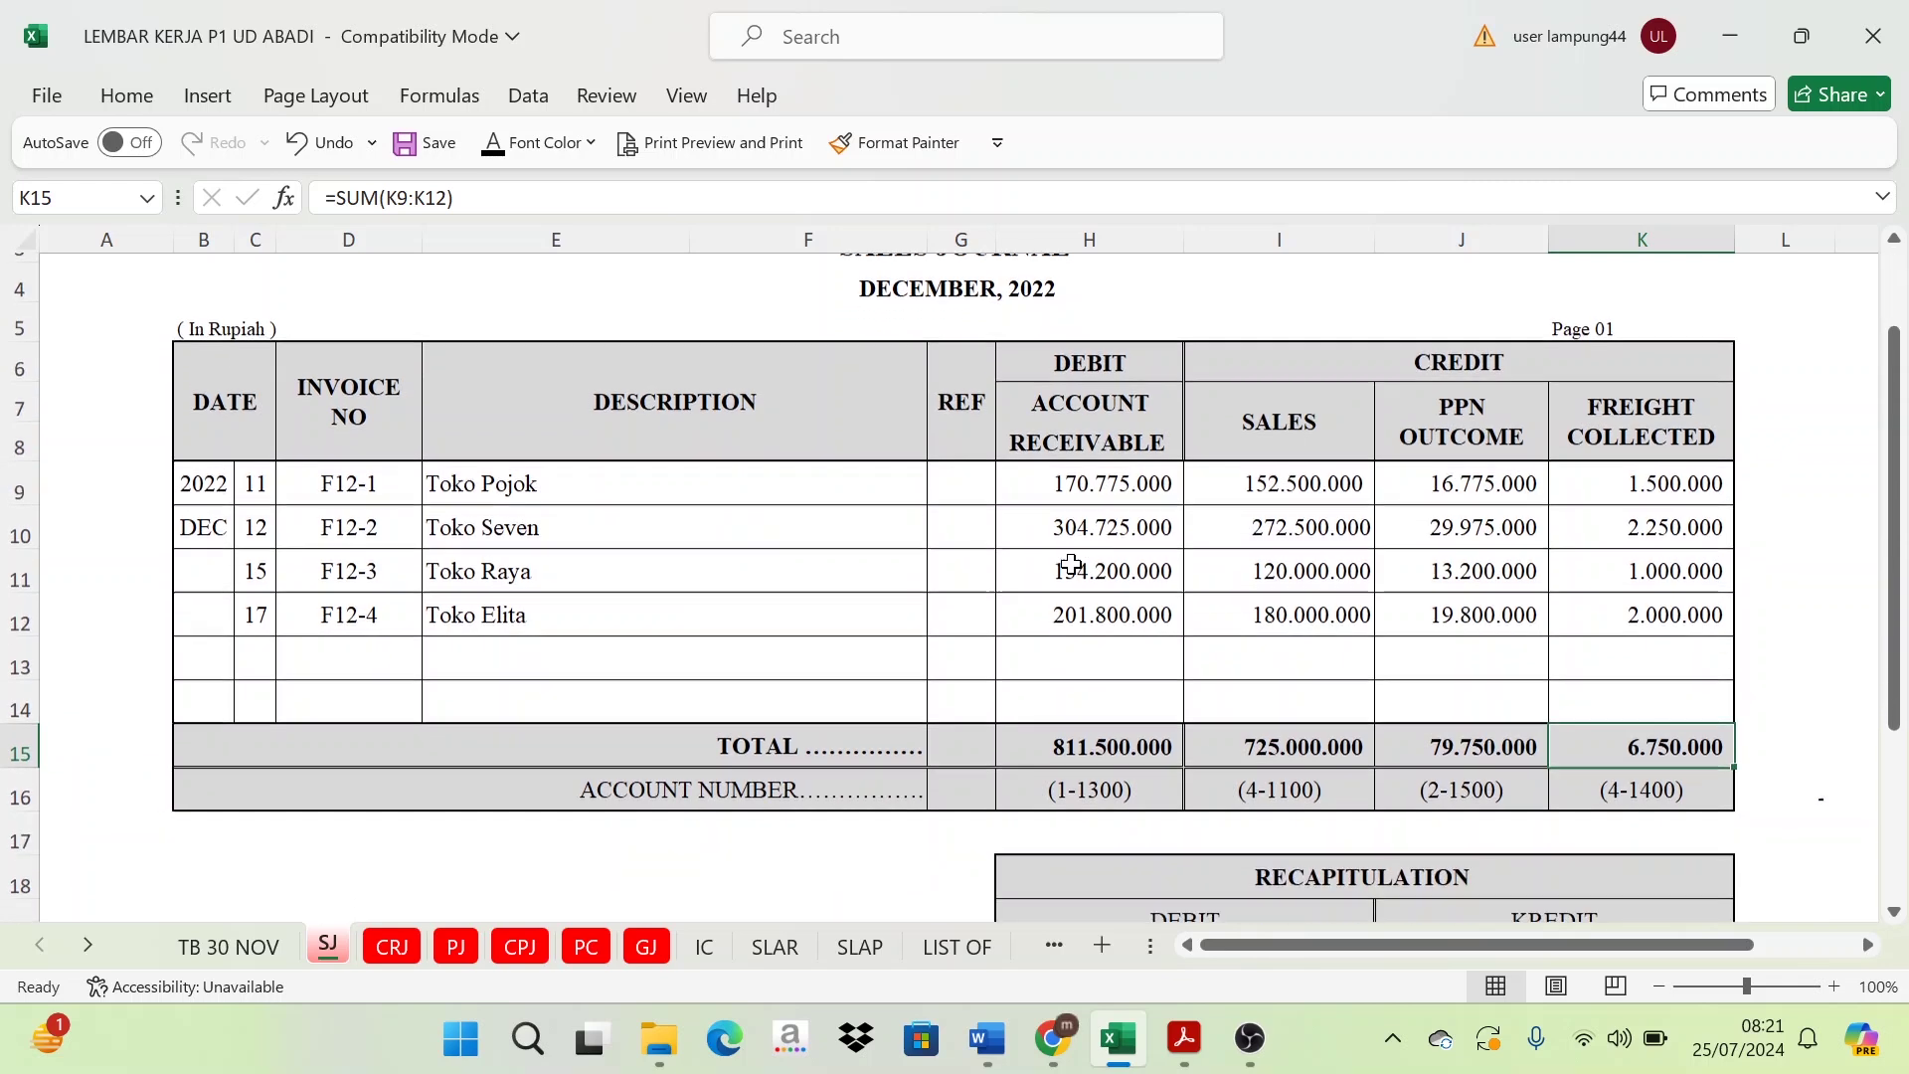
scroll(1060, 560, "up", 2)
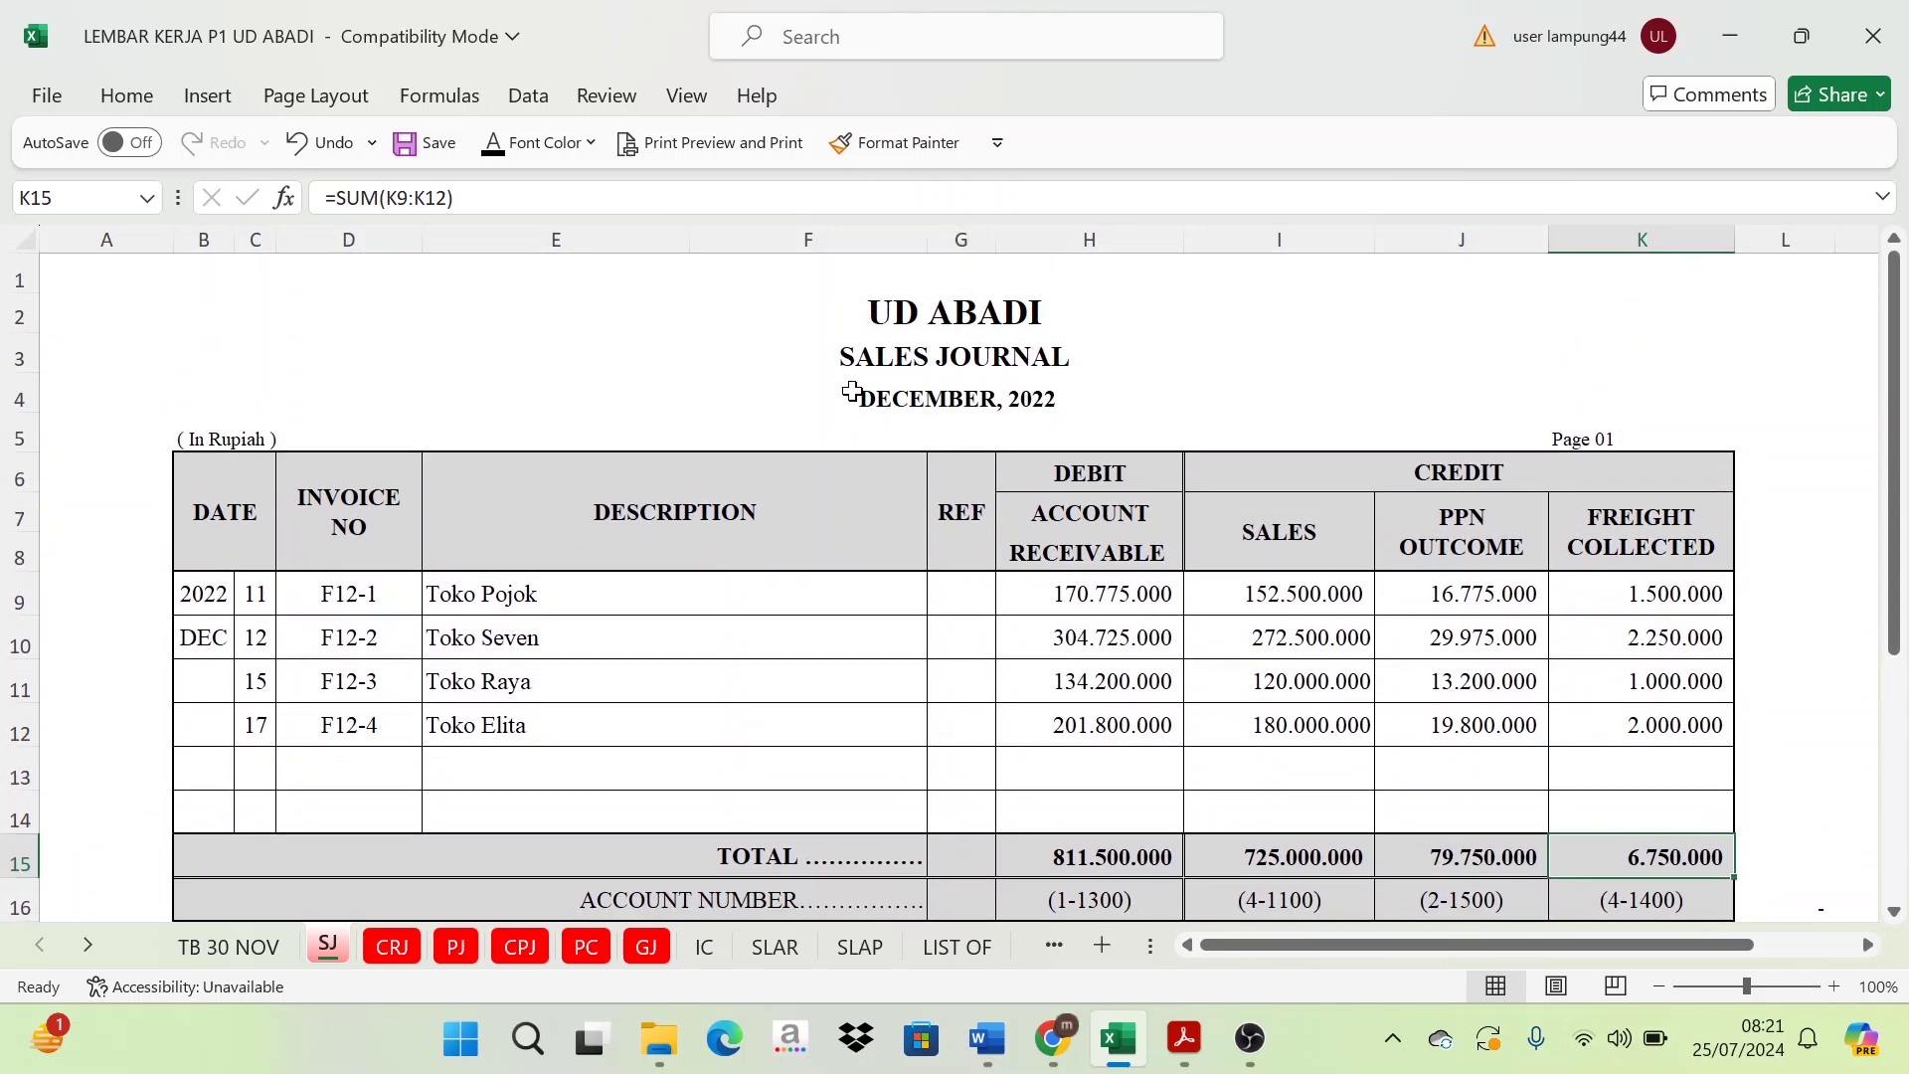
scroll(1091, 604, "down", 3)
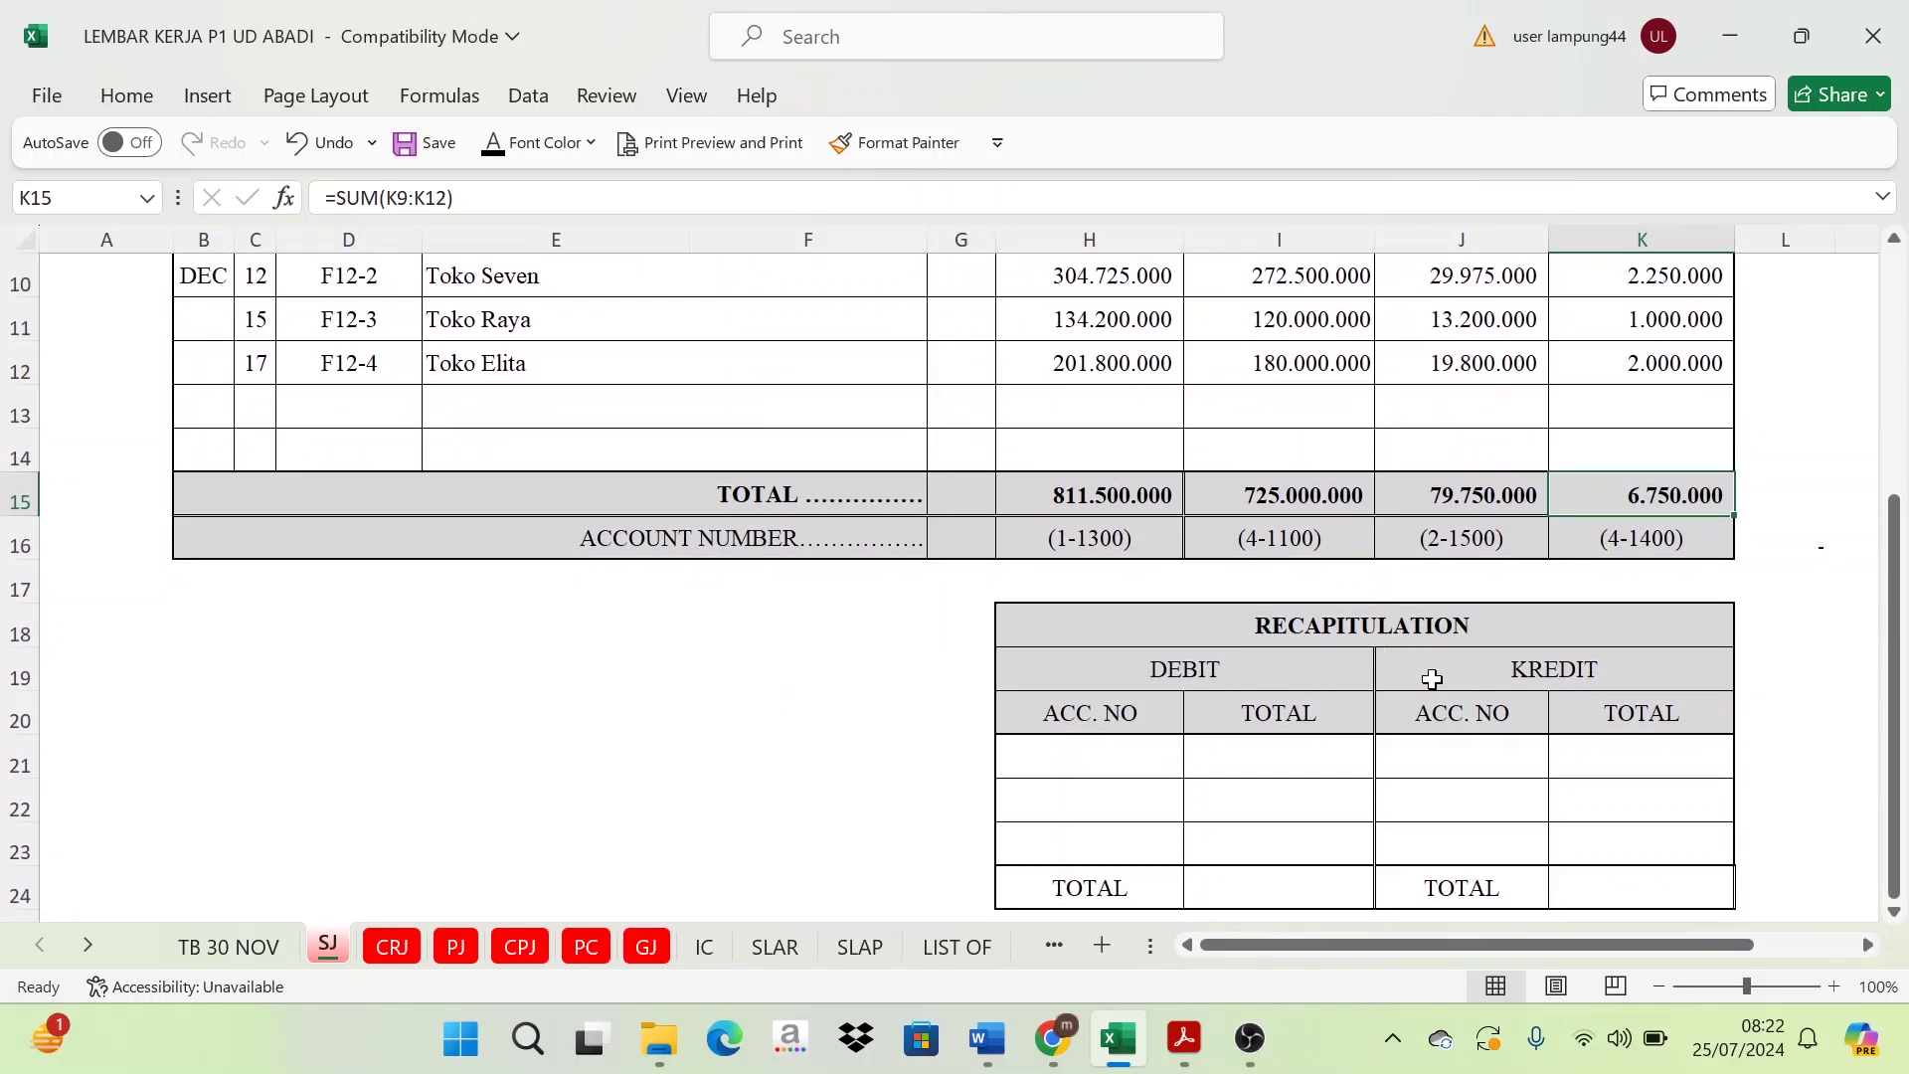
scroll(1455, 736, "up", 1)
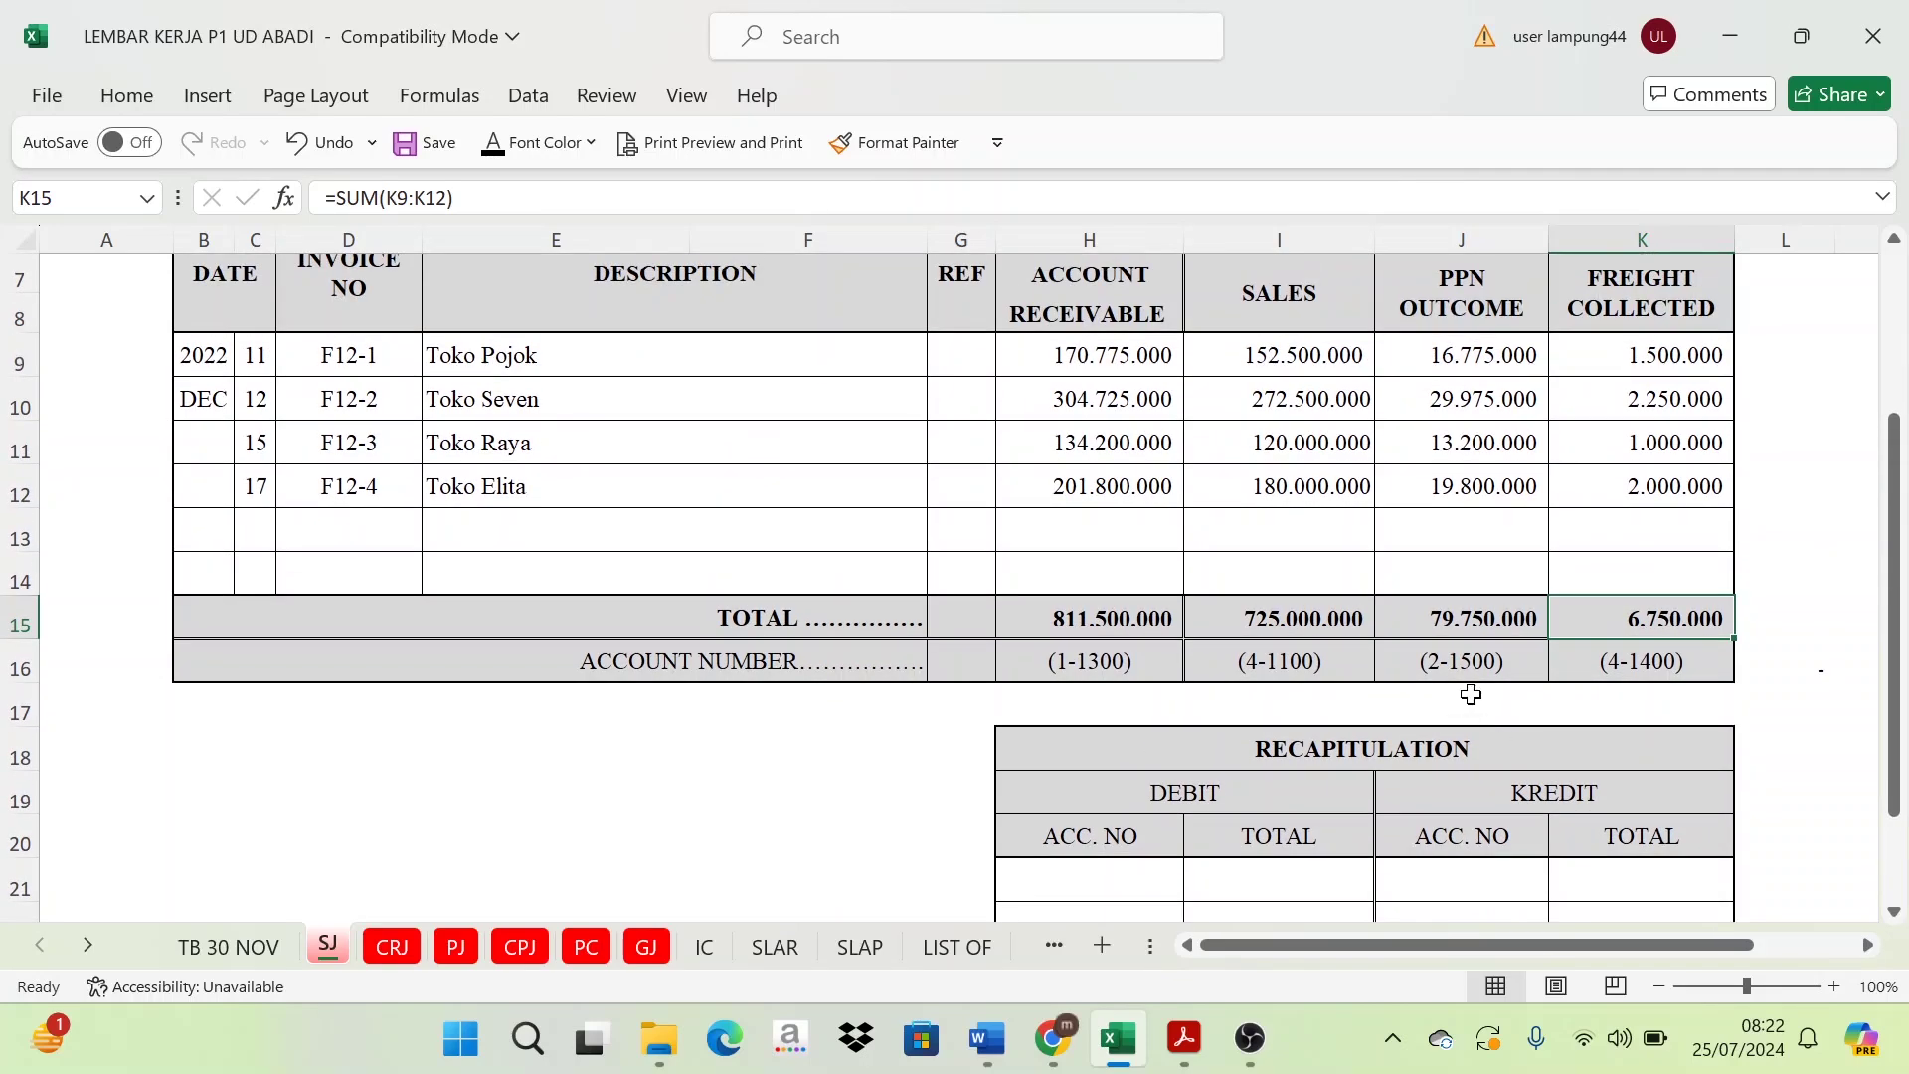
scroll(1400, 768, "down", 1)
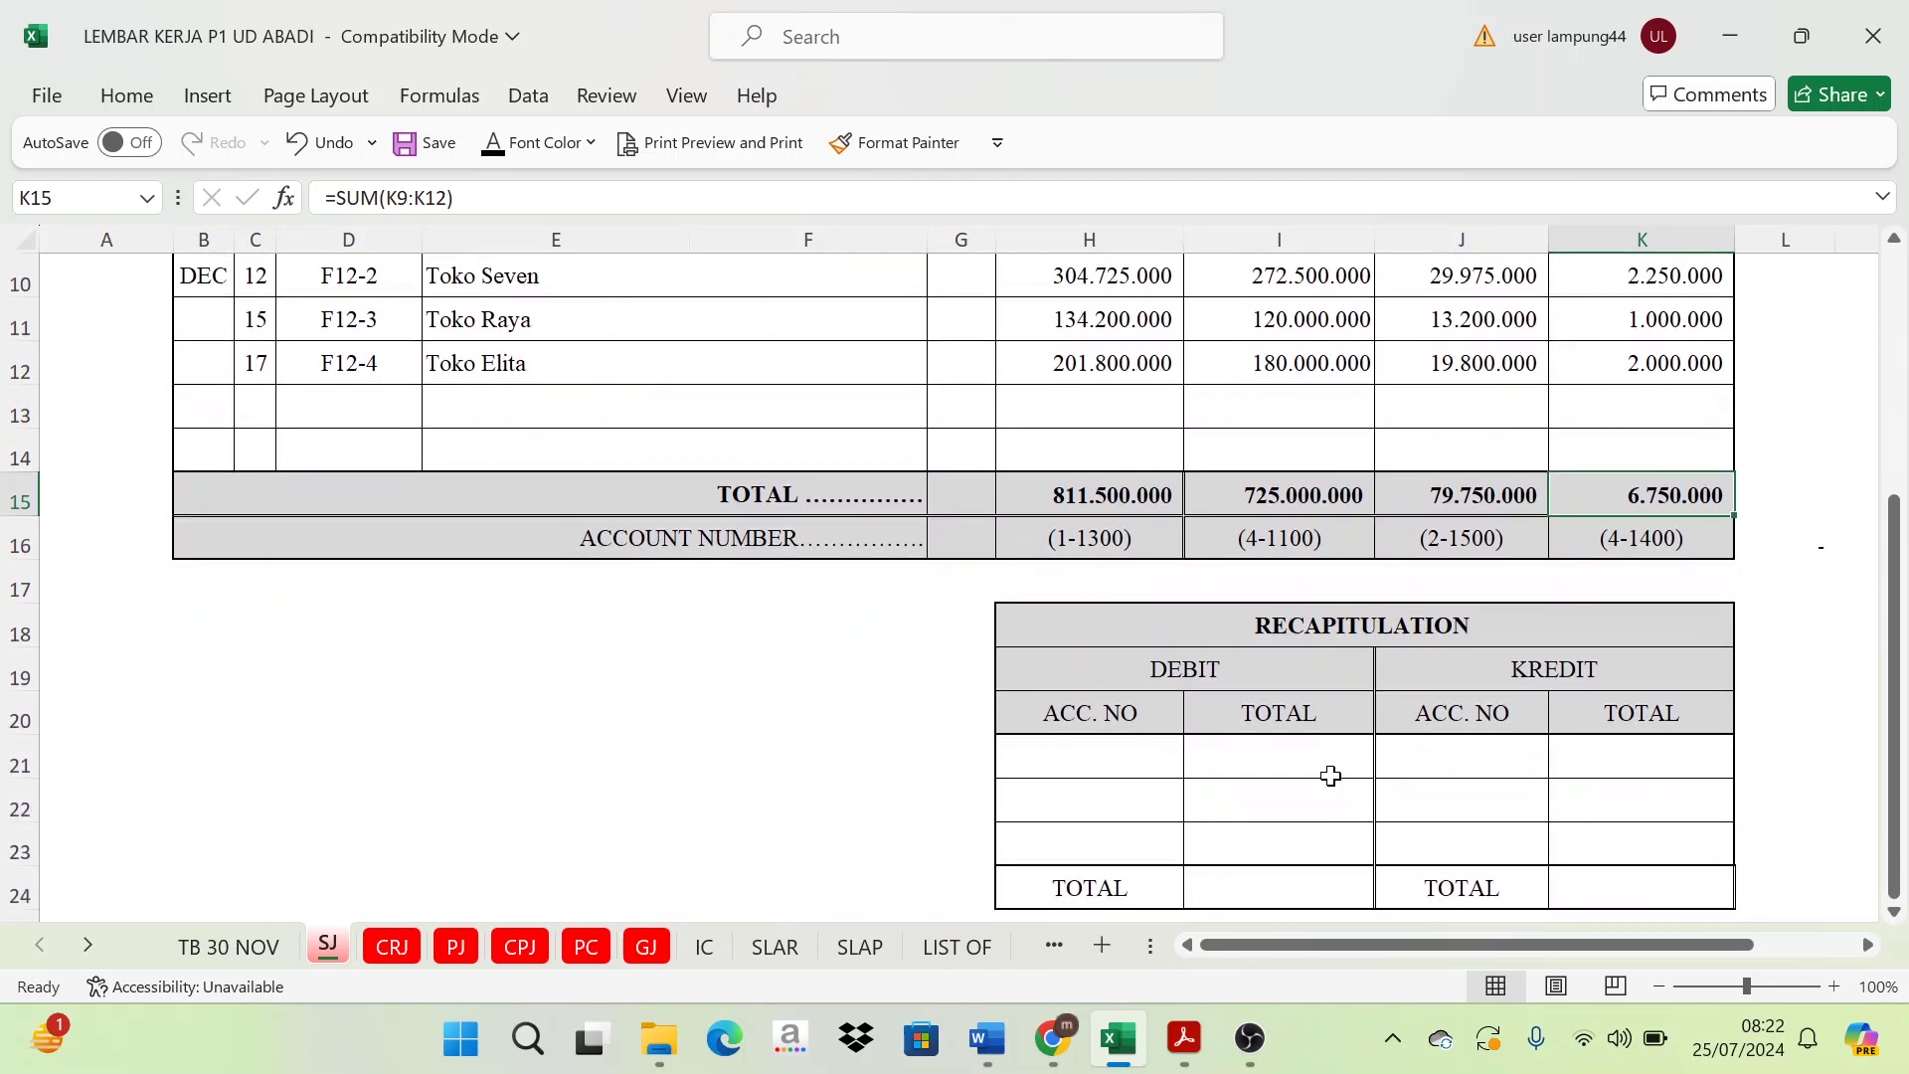
scroll(1285, 766, "up", 1)
scroll(1284, 765, "up", 1)
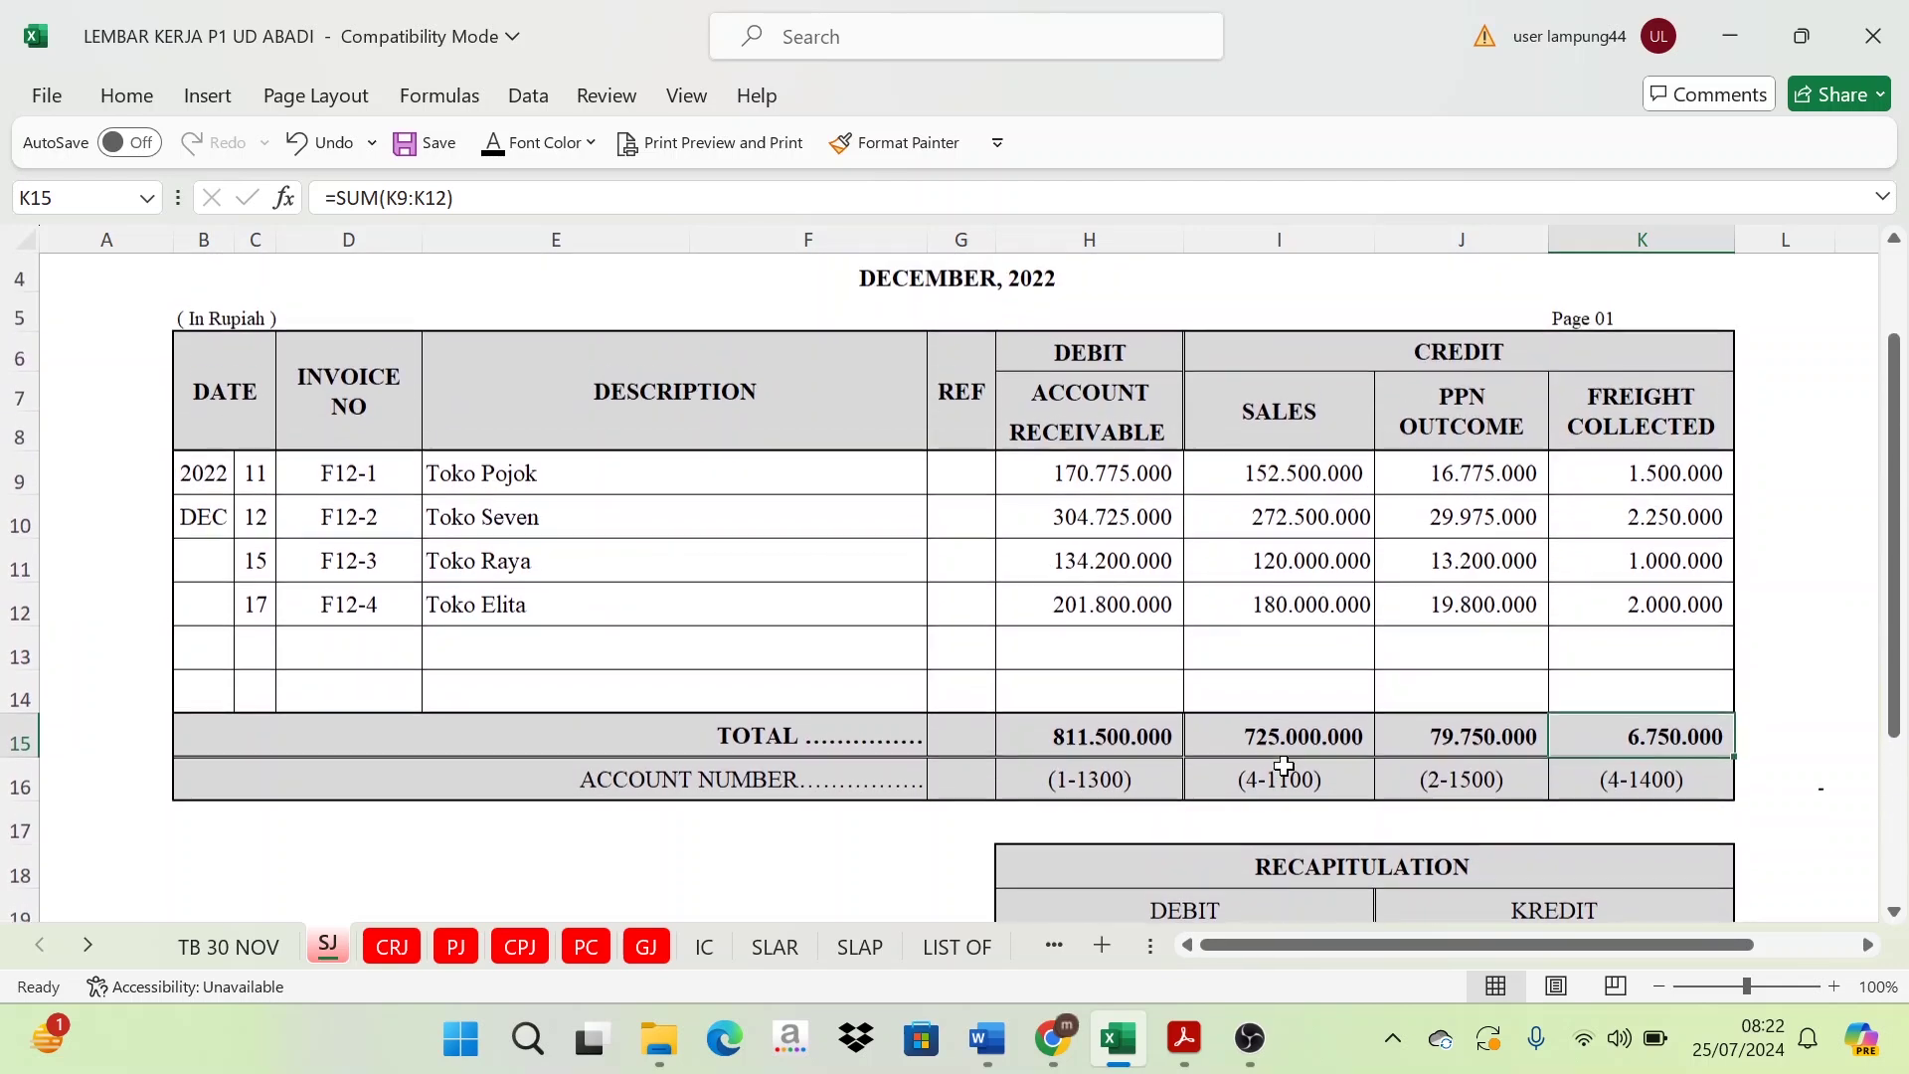
scroll(1190, 731, "up", 1)
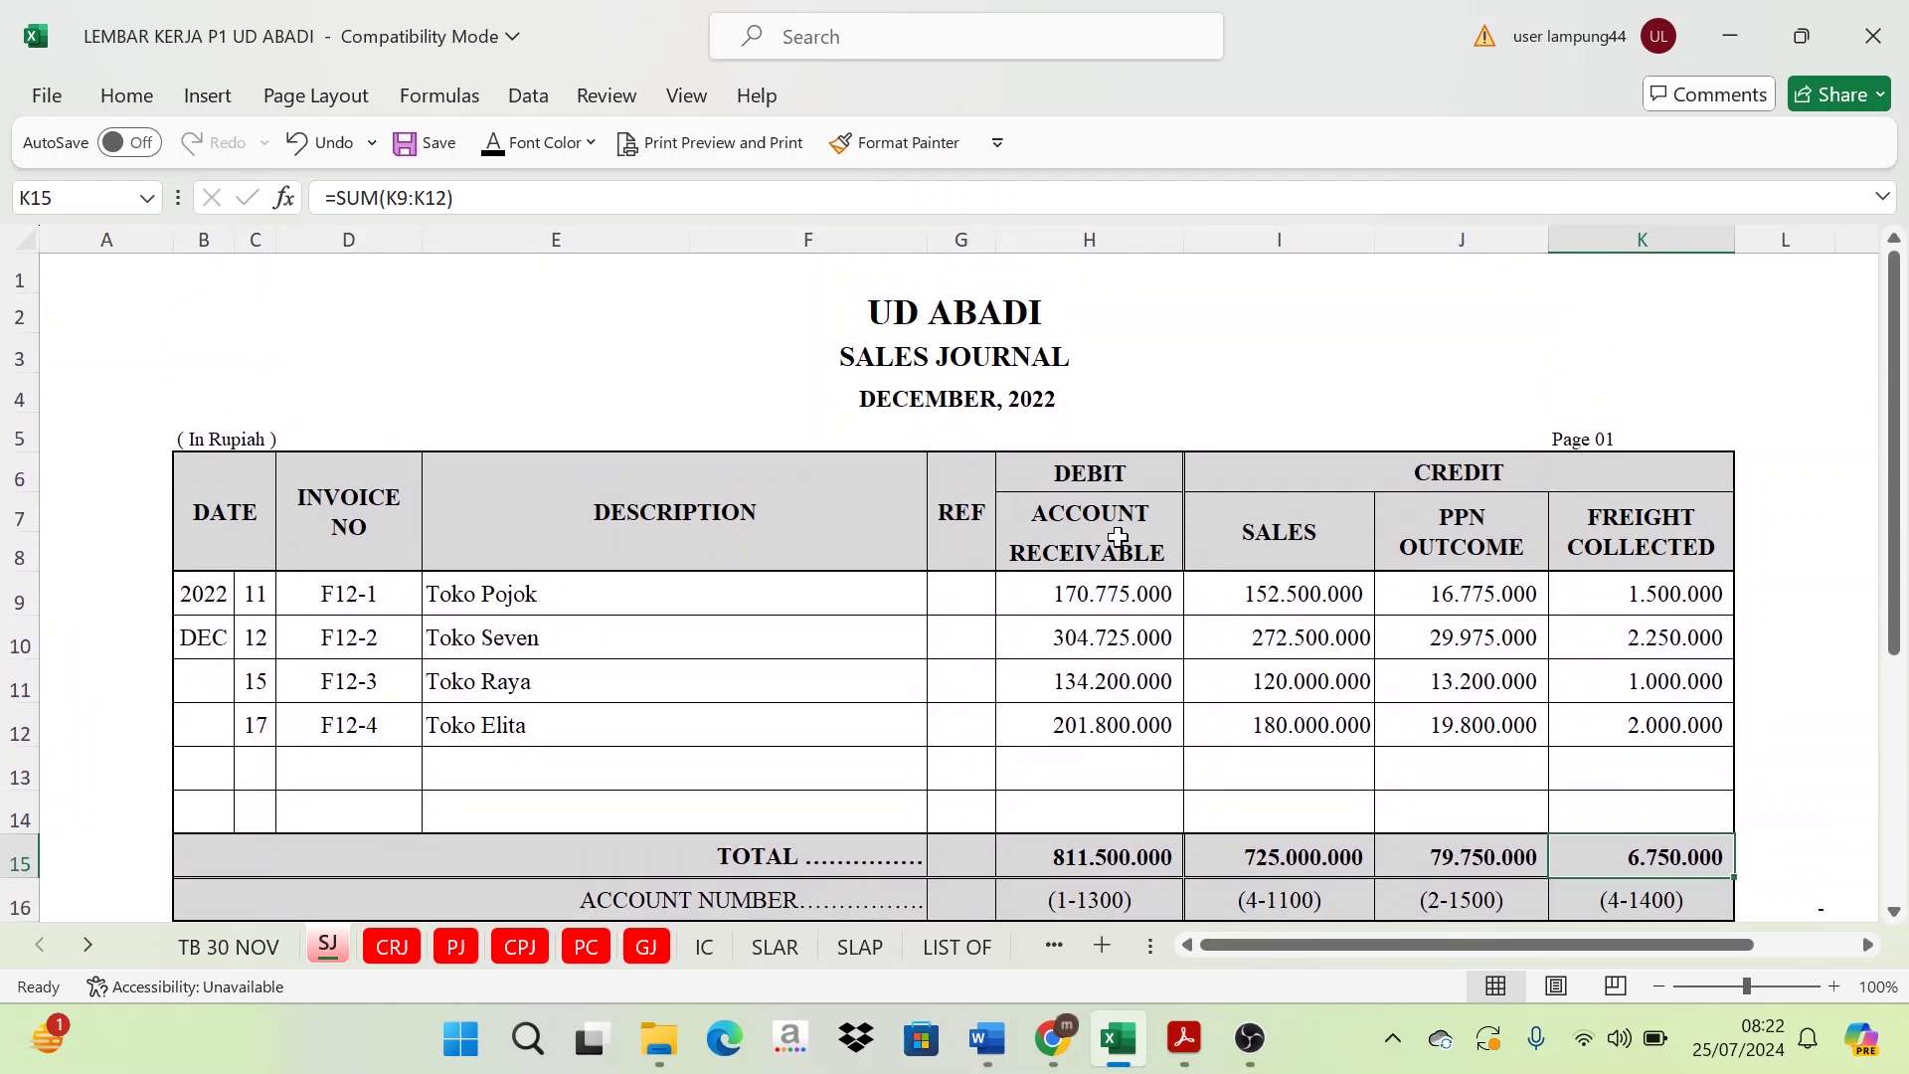
left_click_drag(1095, 476, 1090, 805)
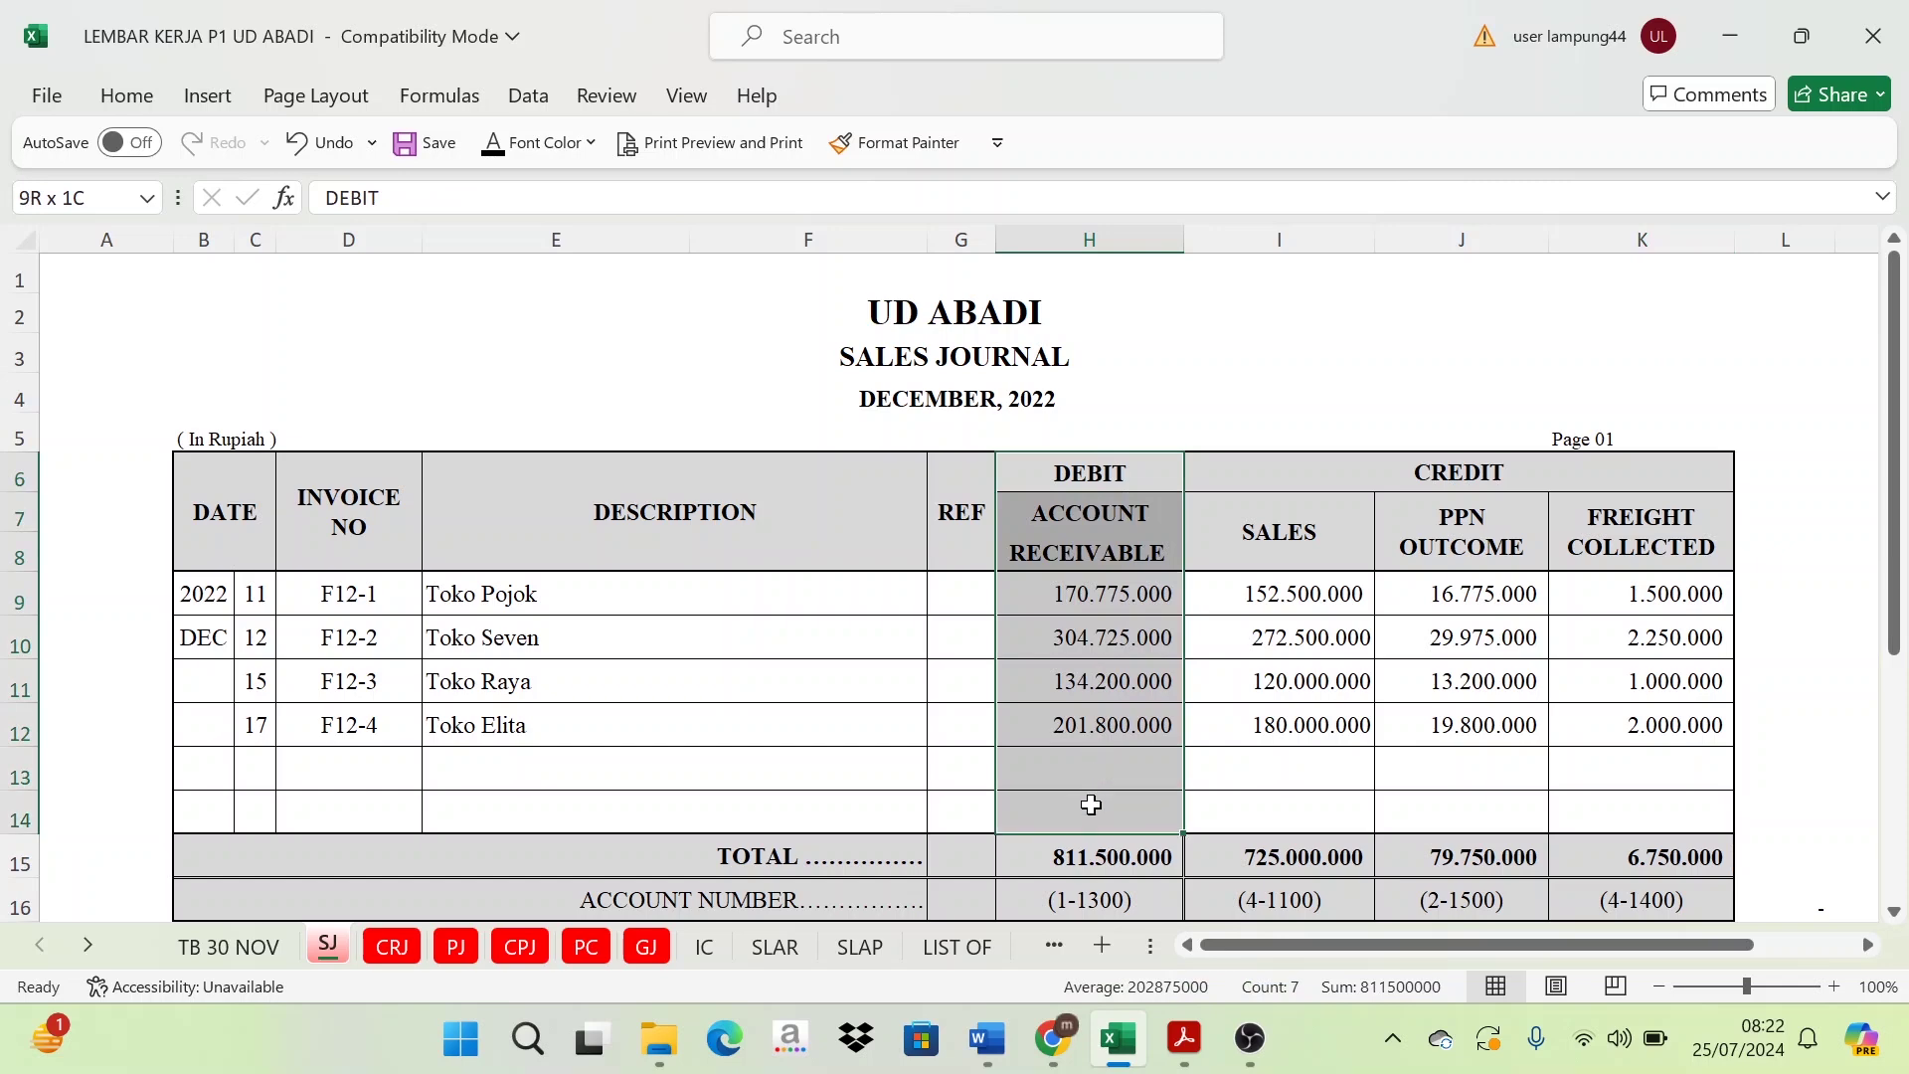
left_click_drag(1415, 480, 1392, 888)
scroll(1392, 880, "down", 3)
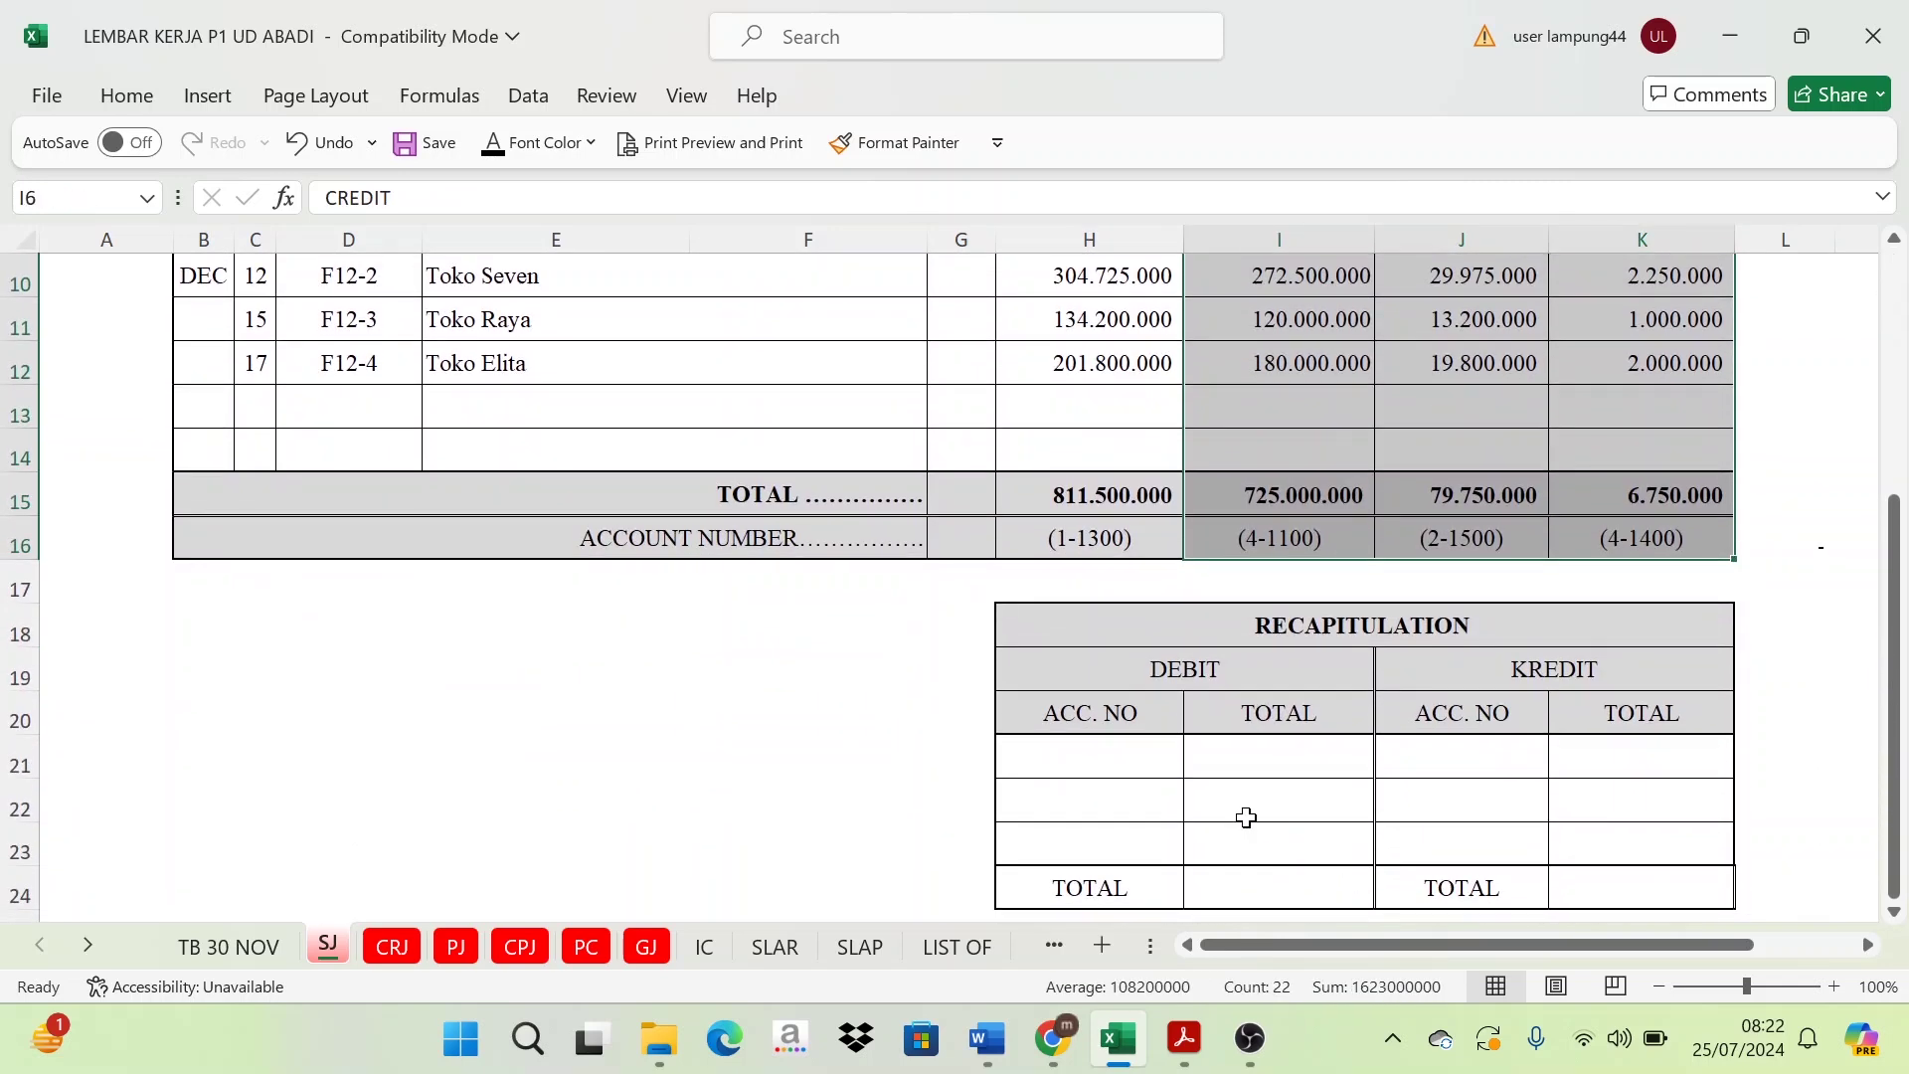
- Set the Recapitulation table's first debit account number (H21) to black font
left_click(1108, 752)
scroll(1097, 745, "up", 3)
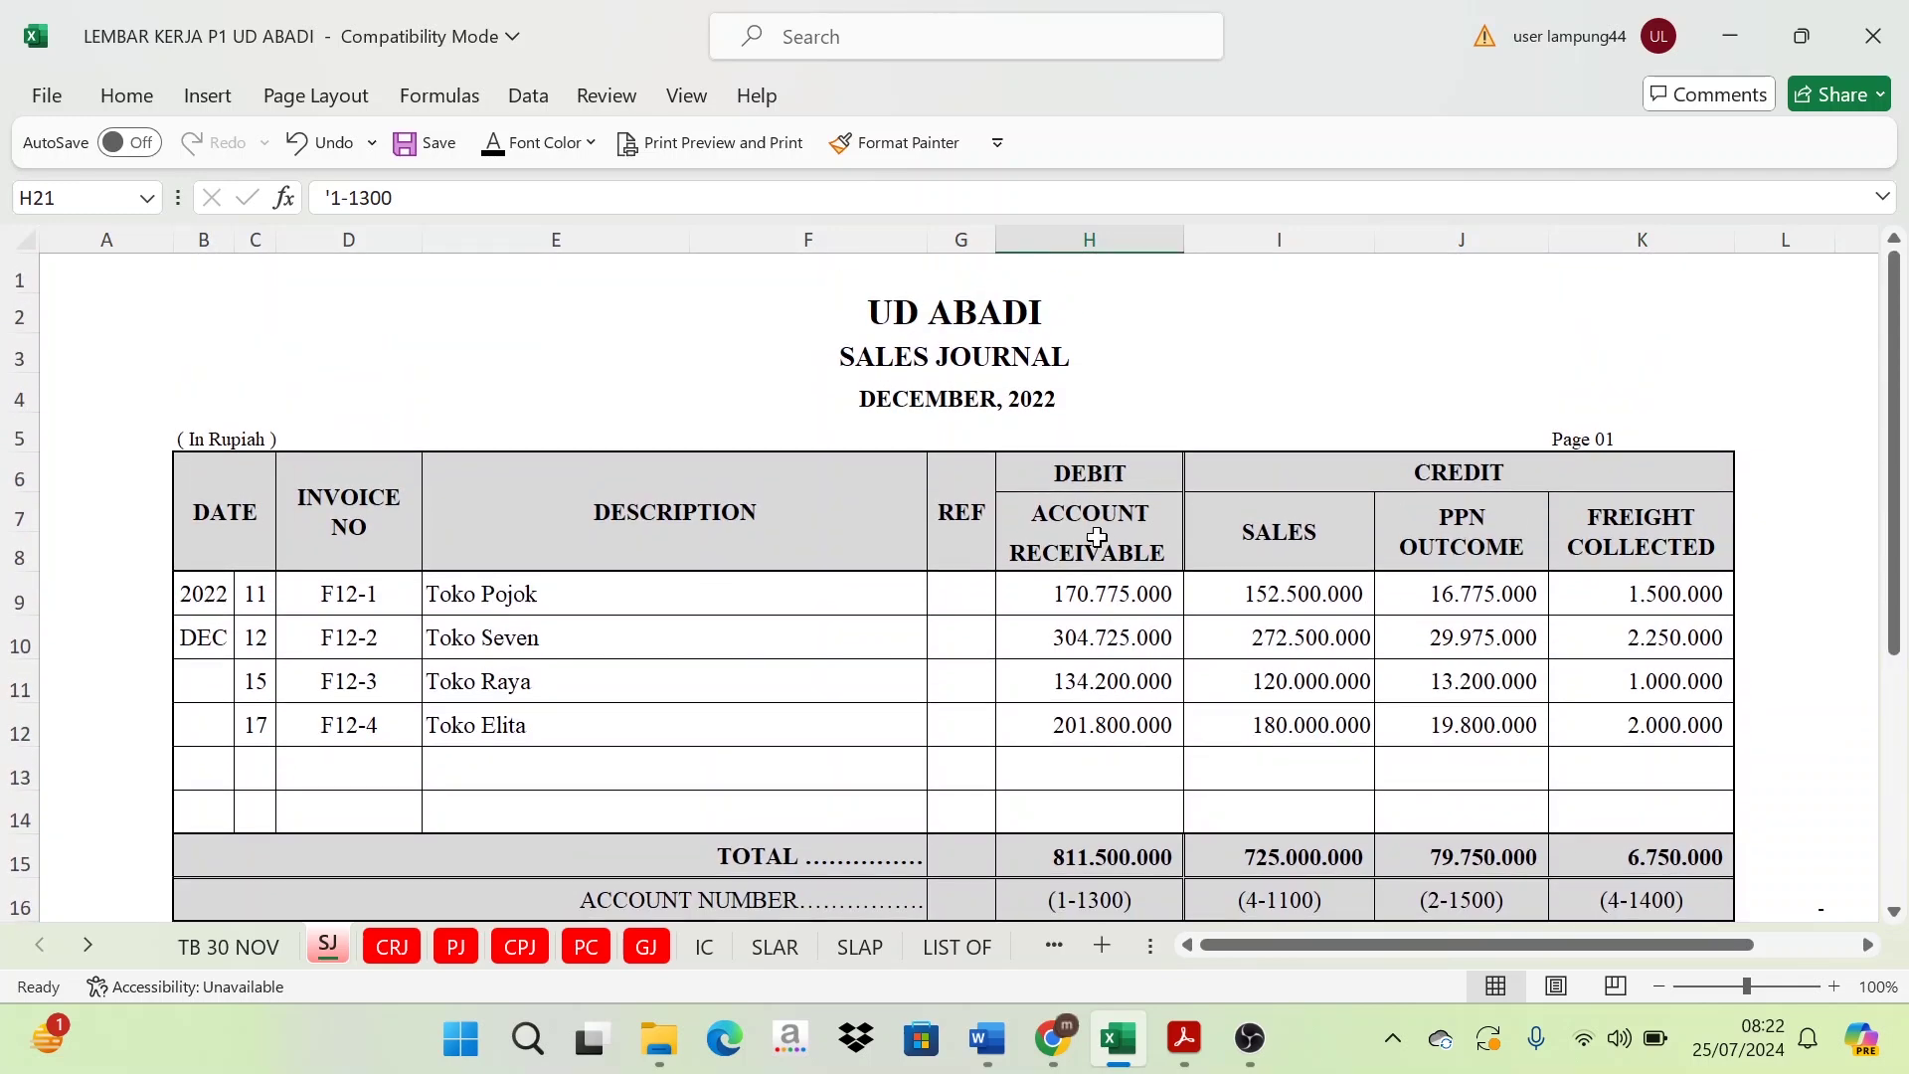
left_click(1096, 552)
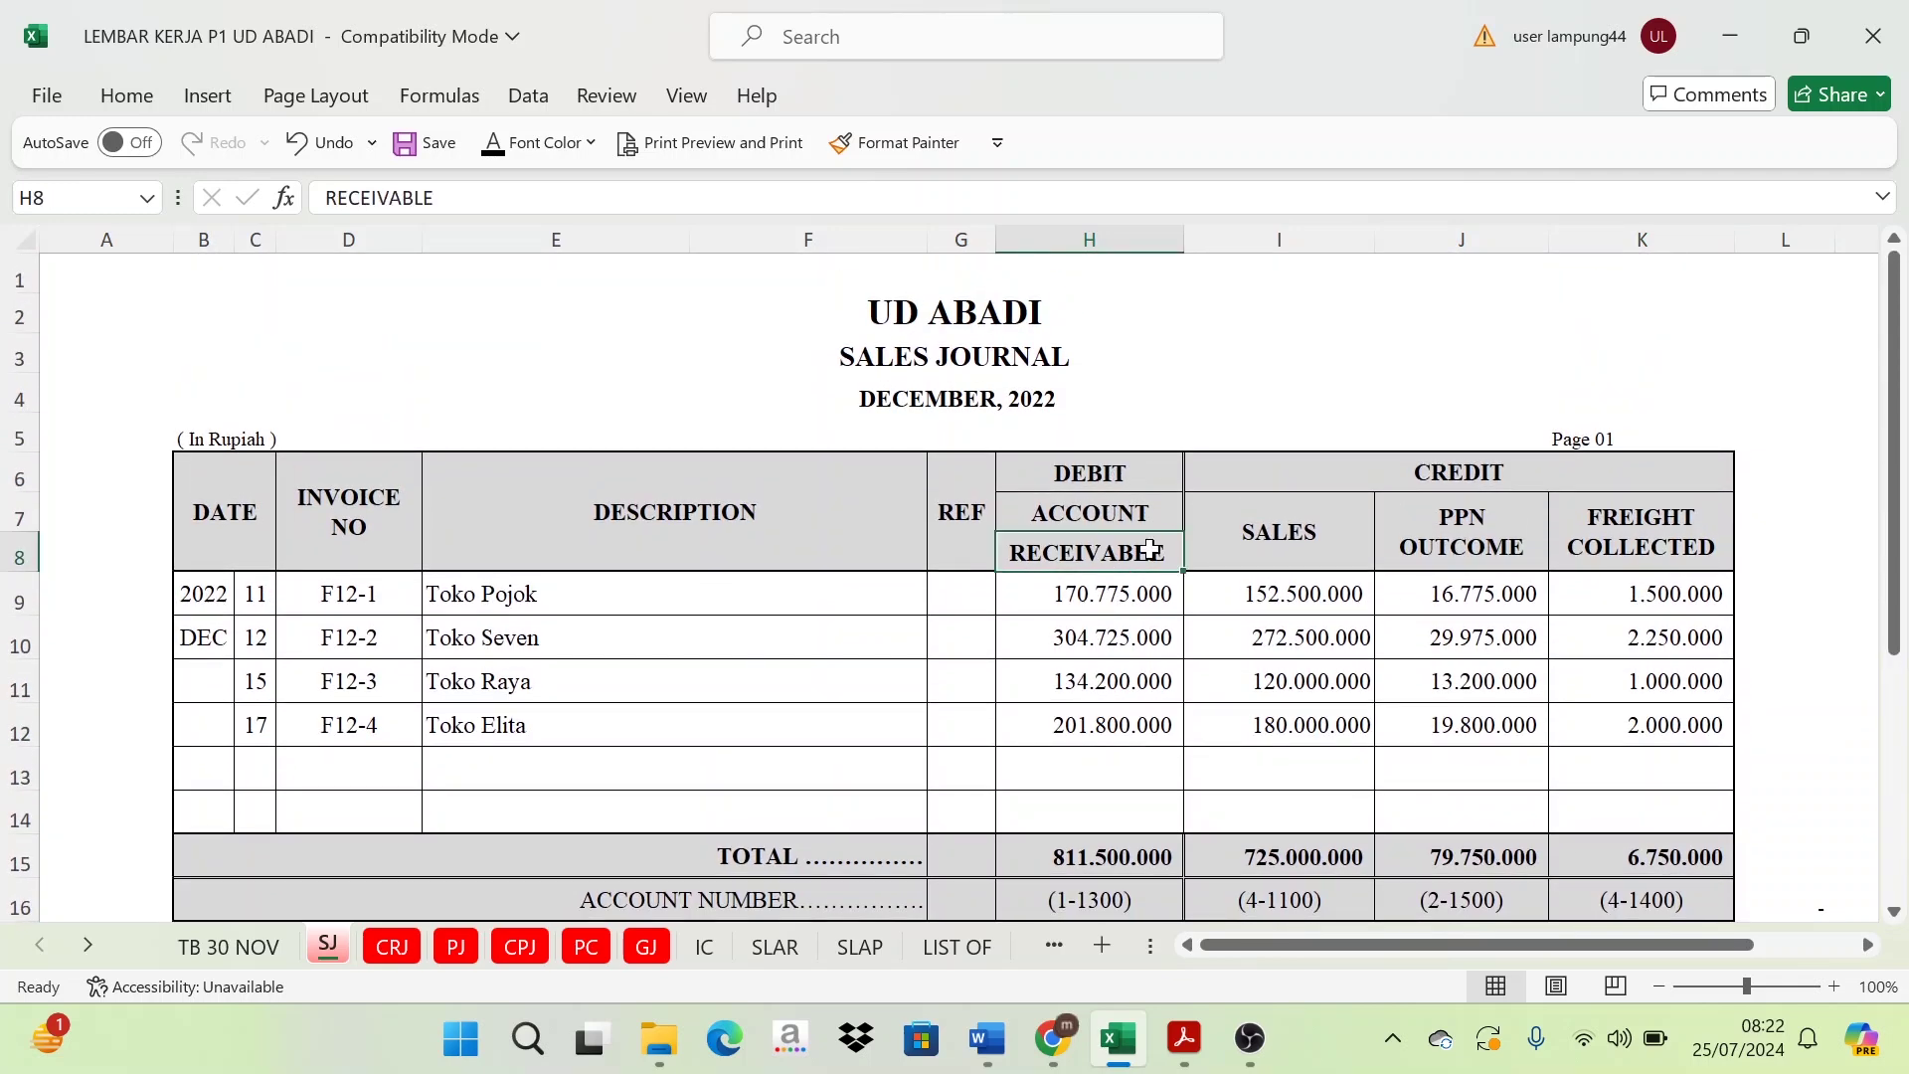
scroll(1151, 550, "down", 3)
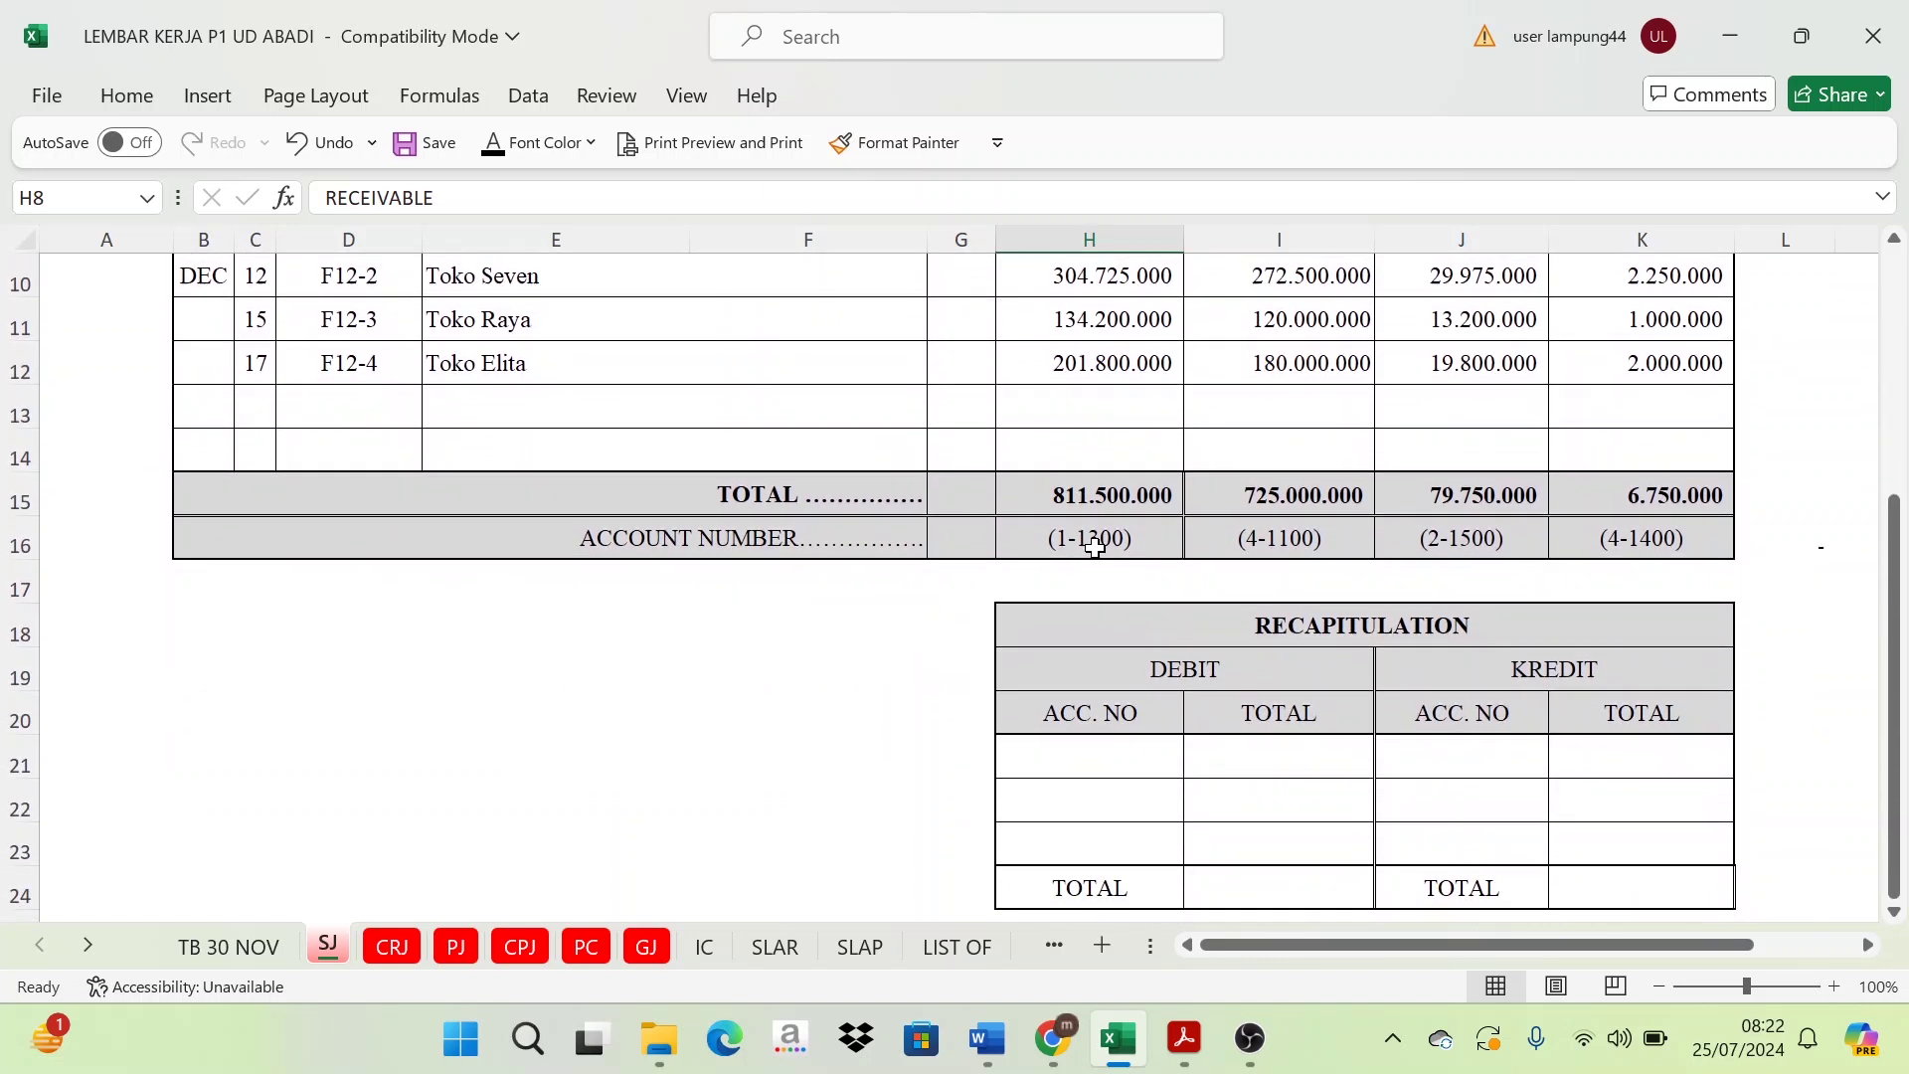
left_click(1094, 548)
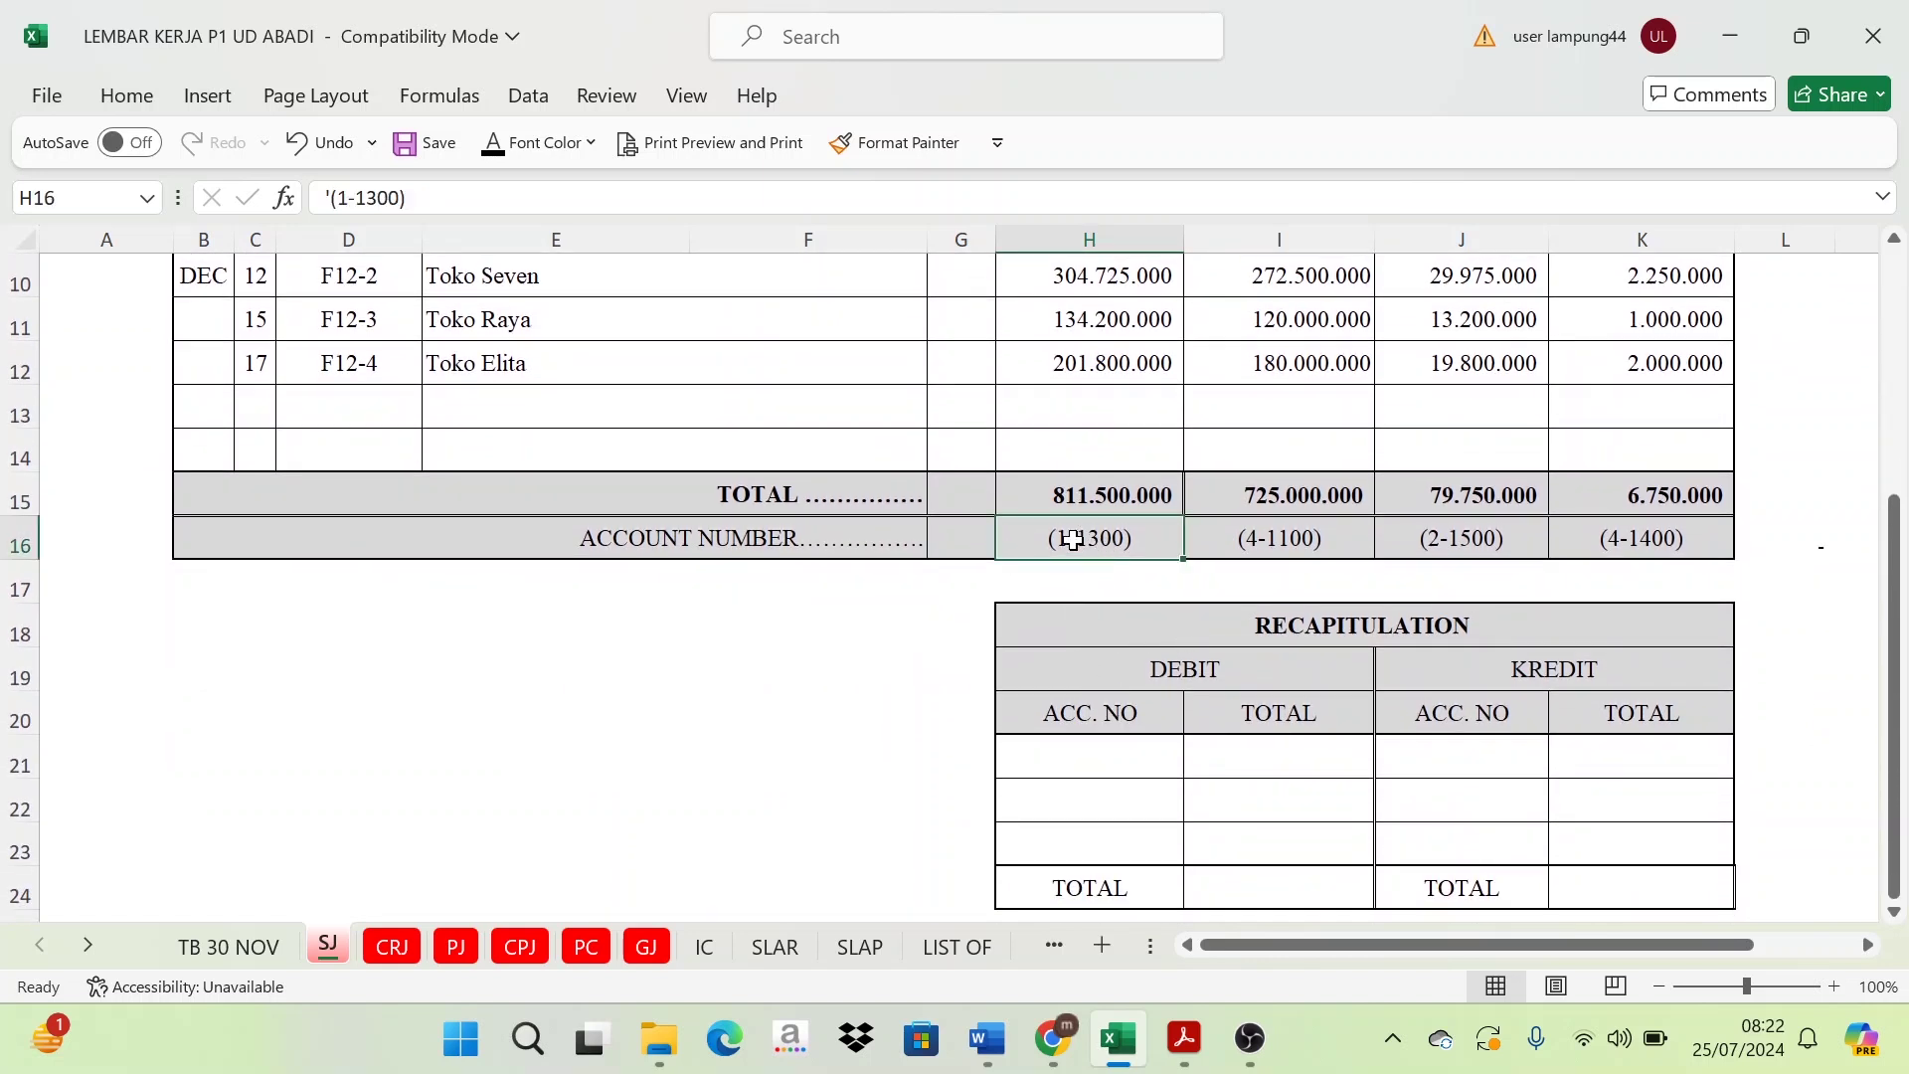
left_click(1078, 761)
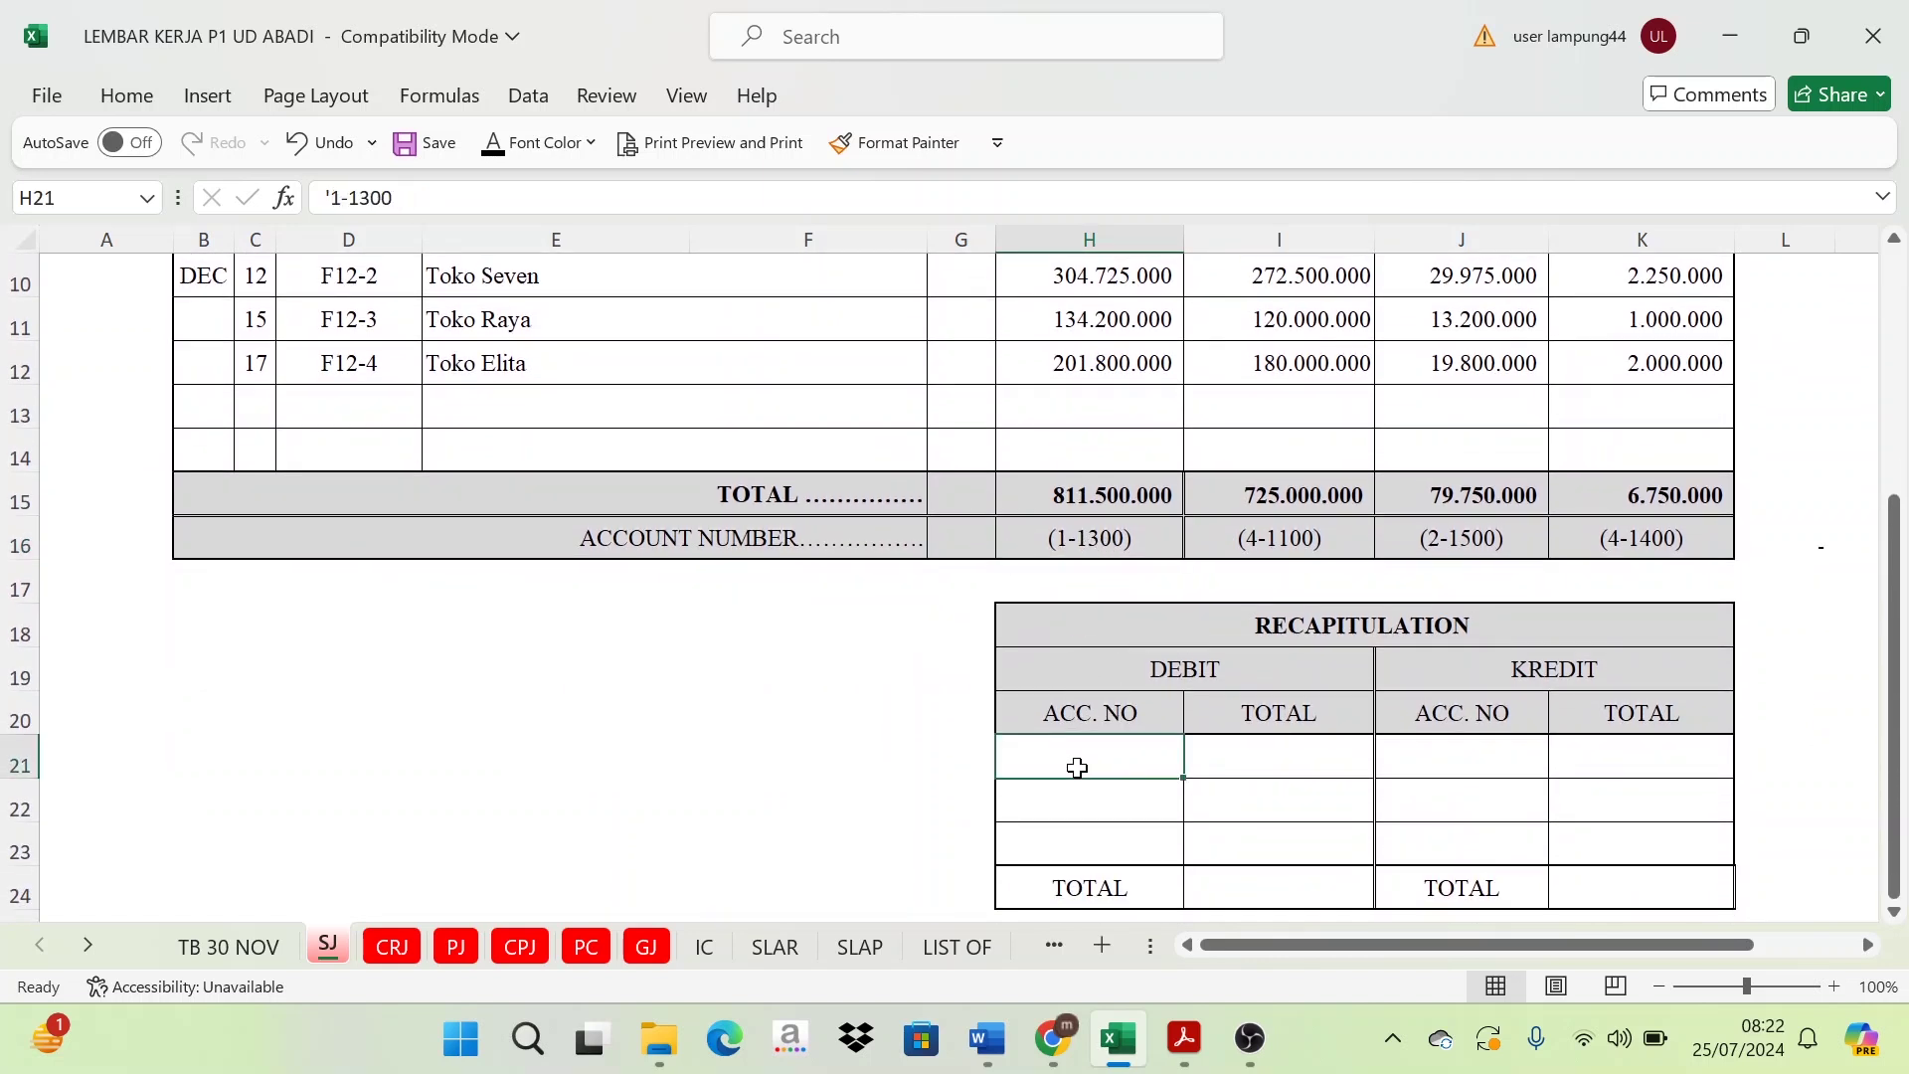
left_click(493, 147)
- Check the Account Receivable sum and set the matching debit total in the Recapitulation table (I21) to black font
left_click(1274, 764)
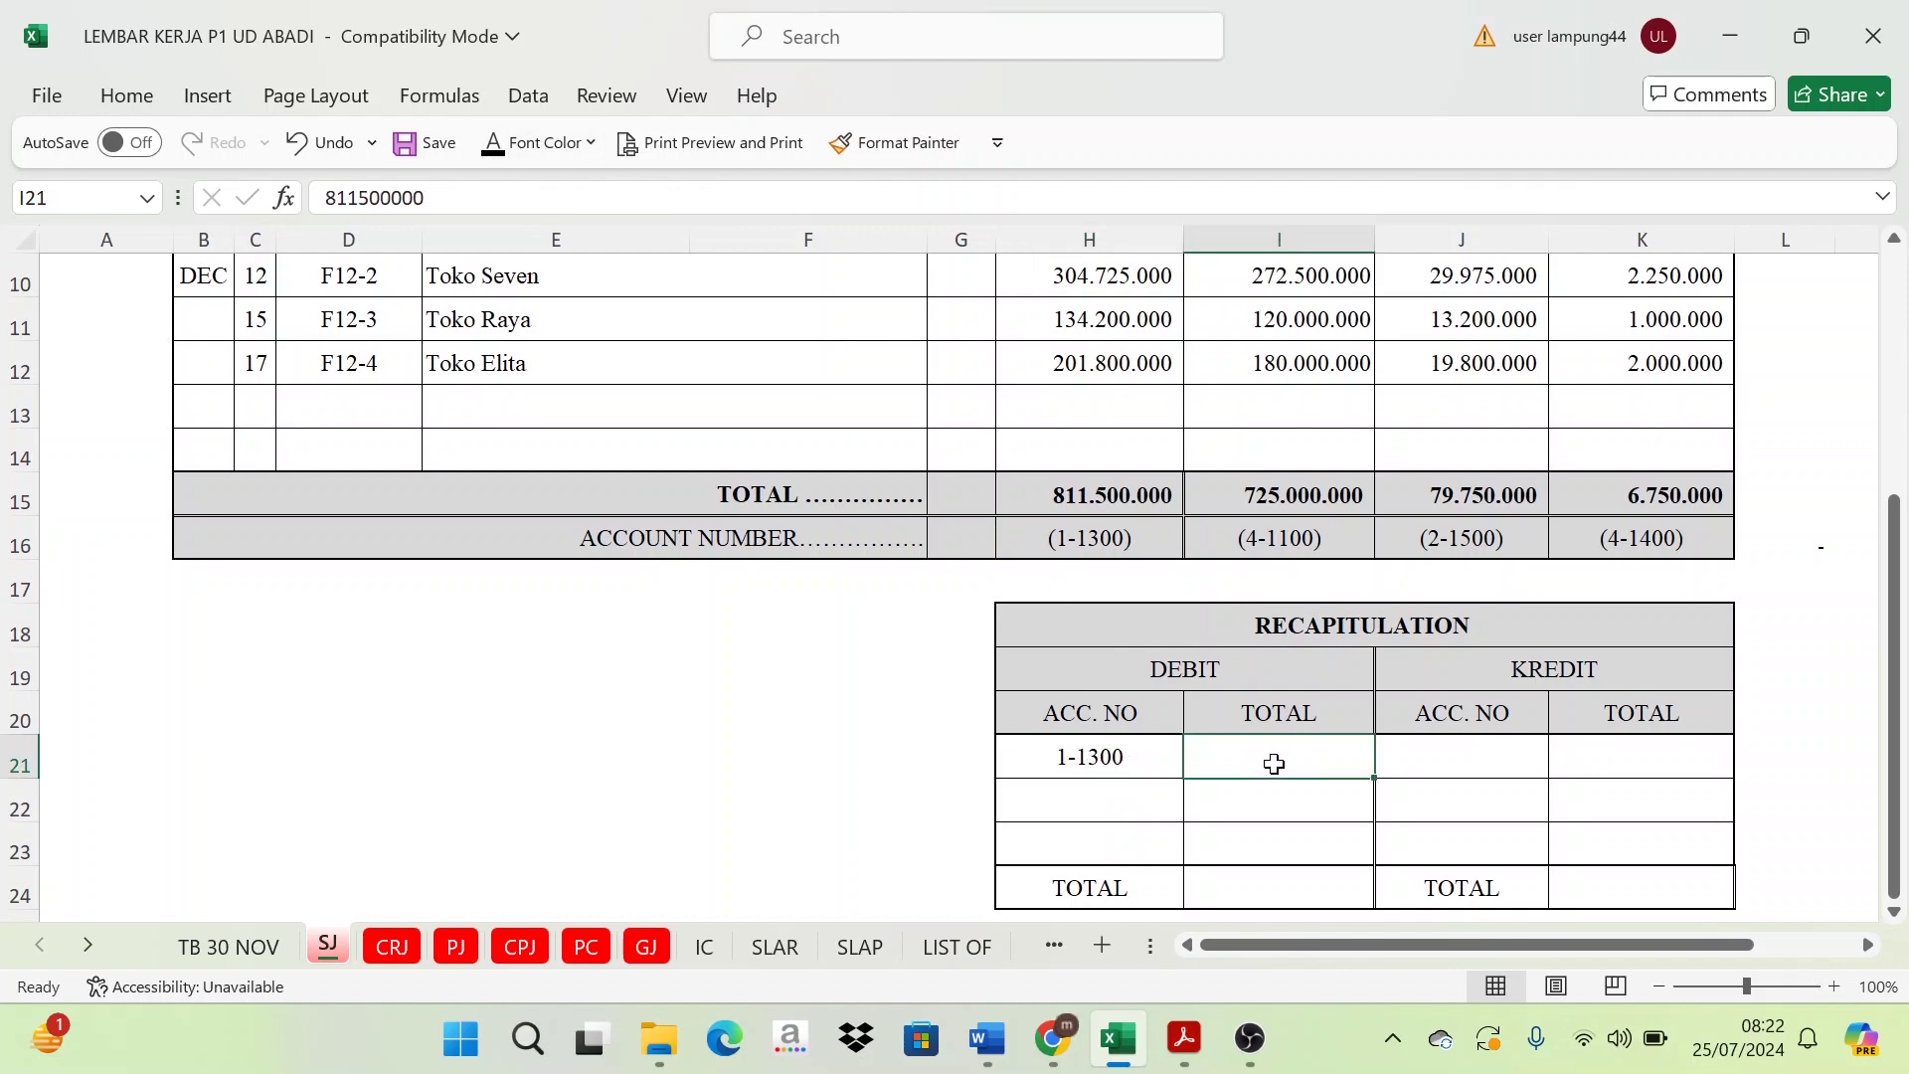
left_click(1091, 500)
scroll(1059, 497, "up", 1)
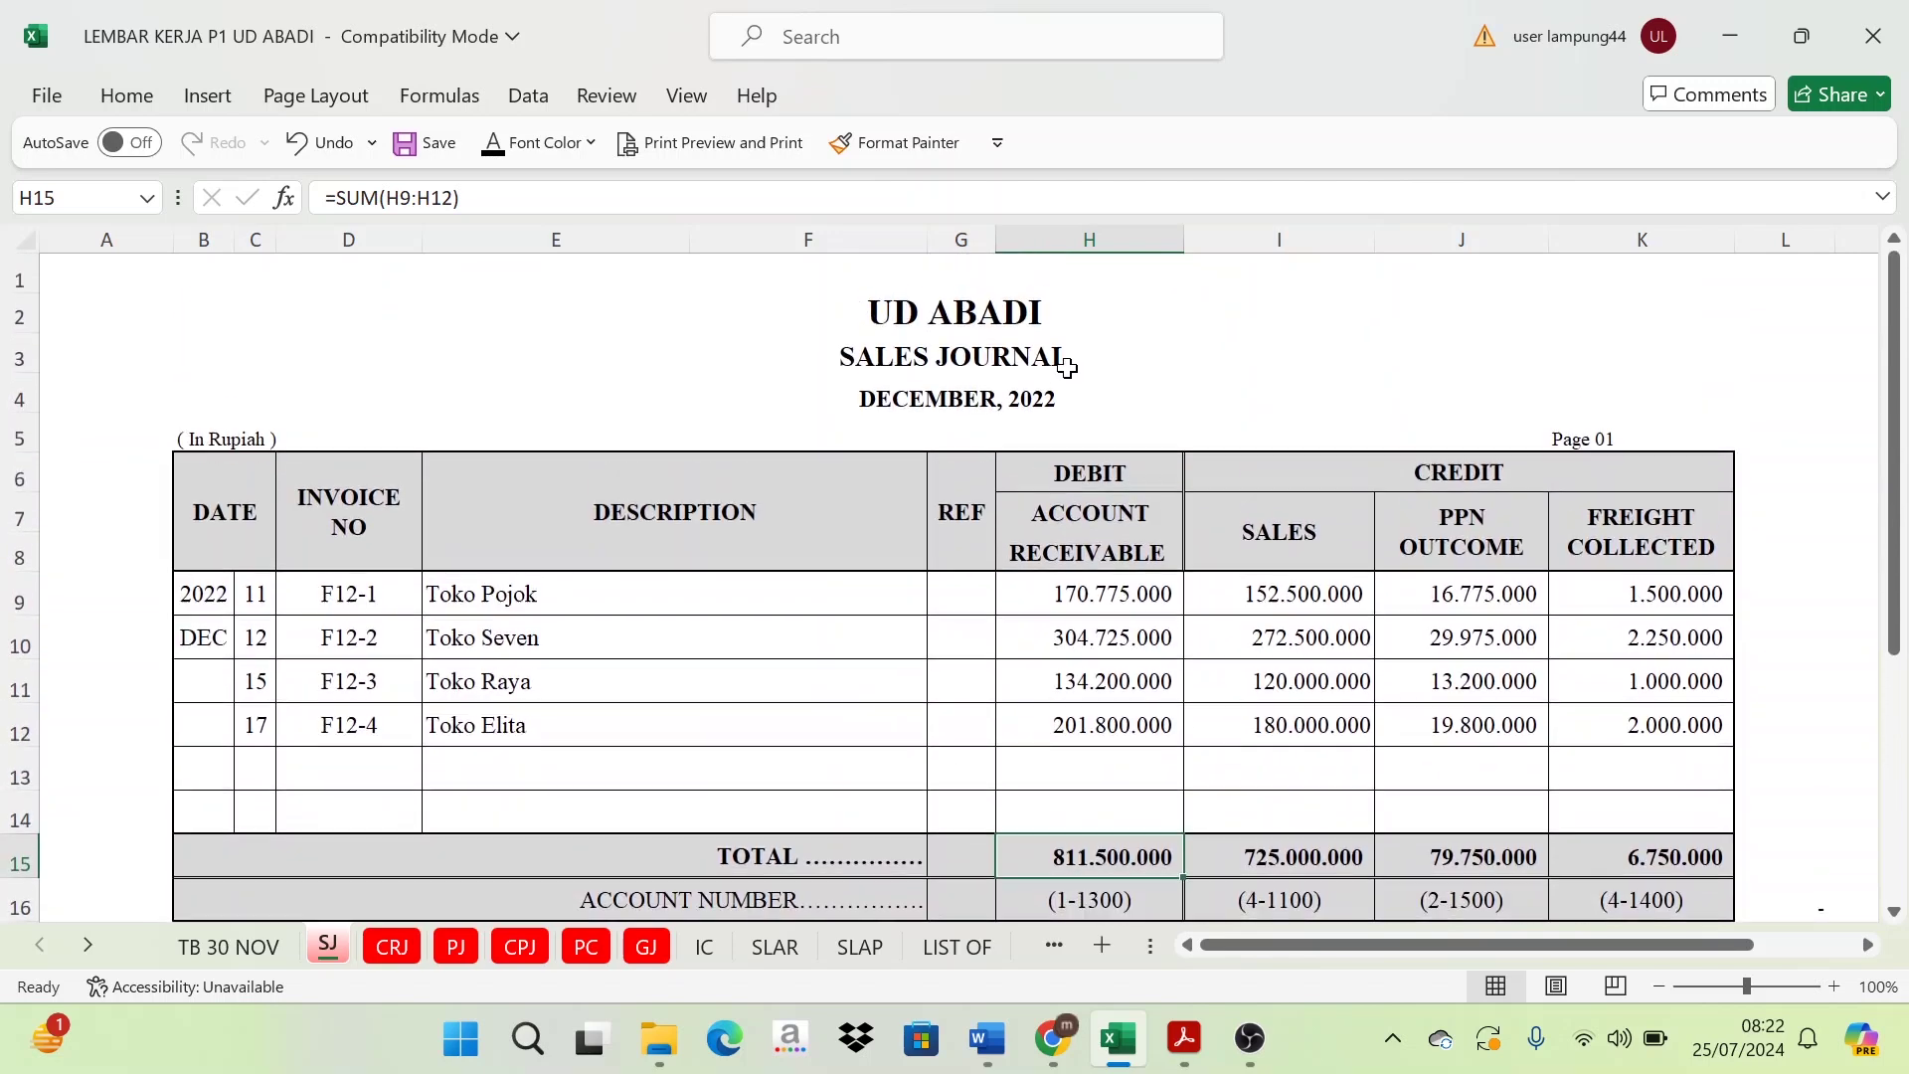
scroll(1065, 516, "down", 2)
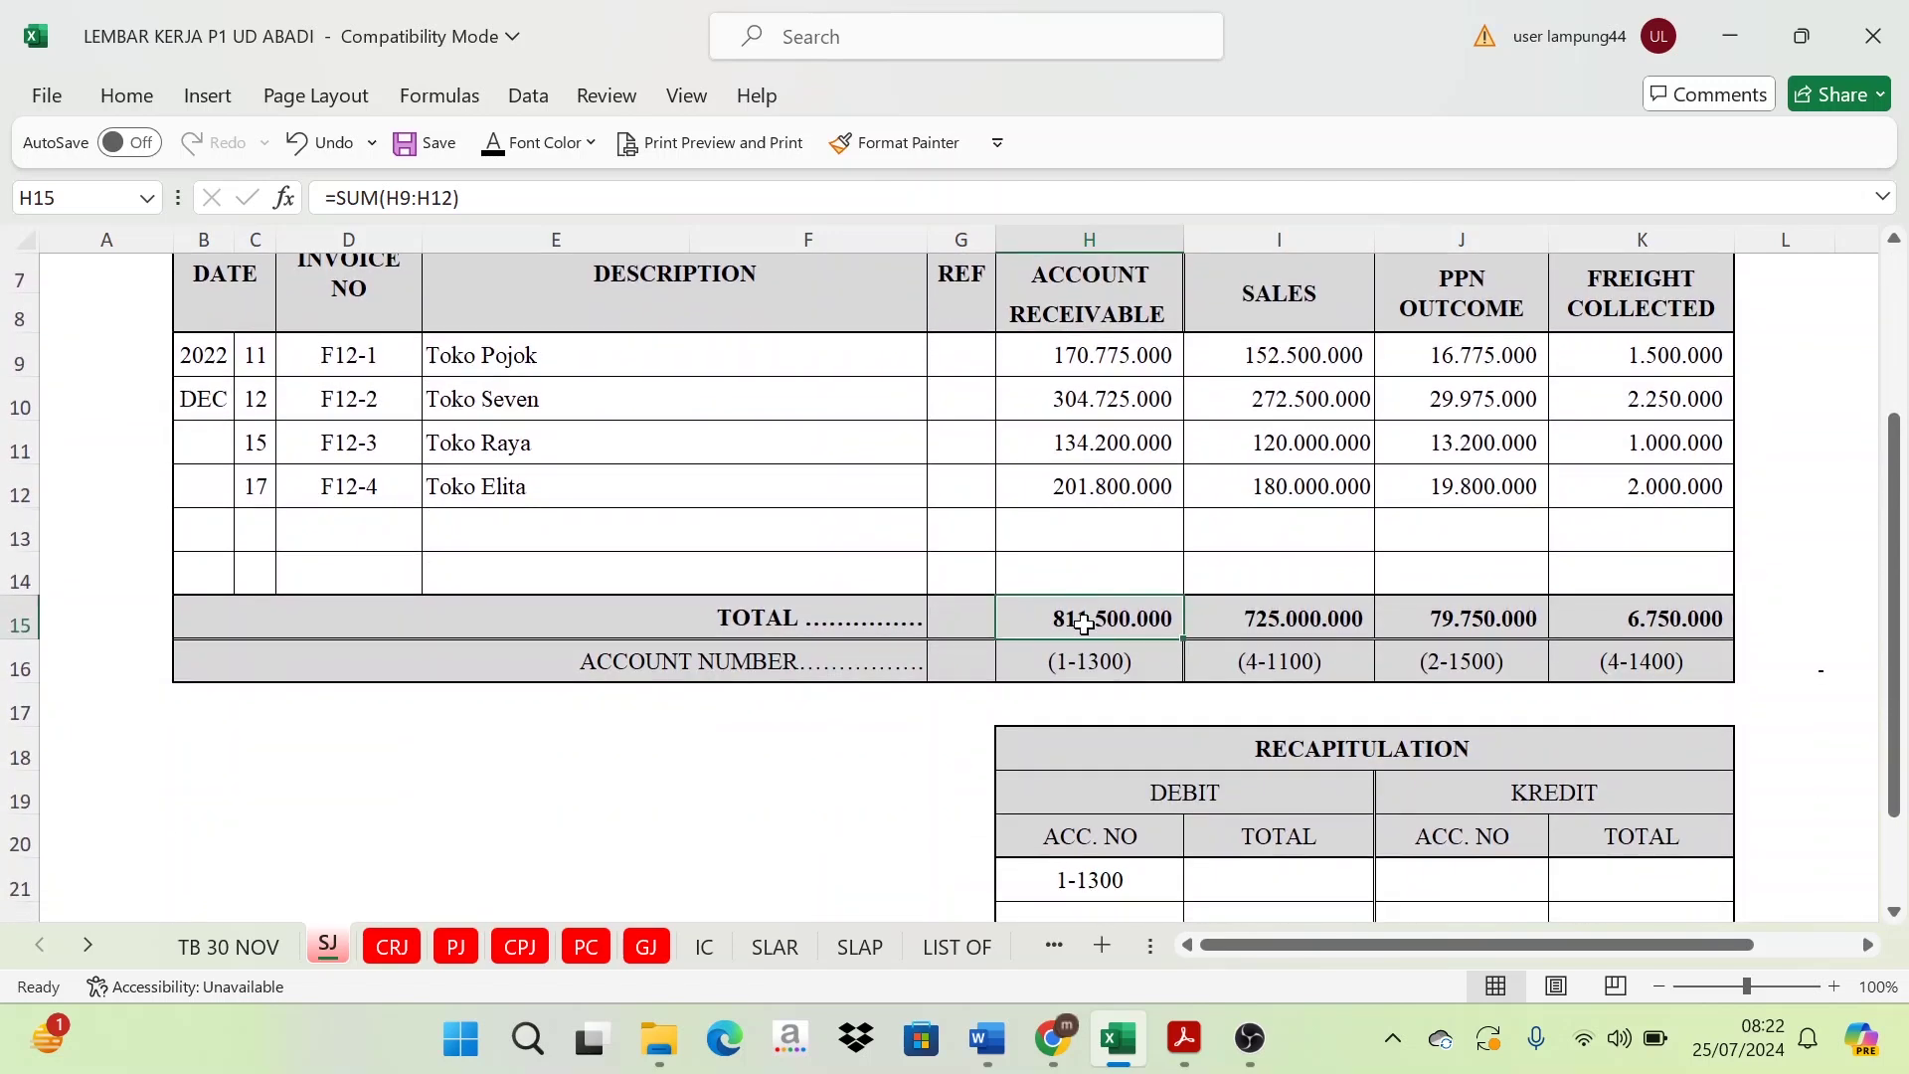
scroll(1104, 636, "down", 1)
left_click(1268, 755)
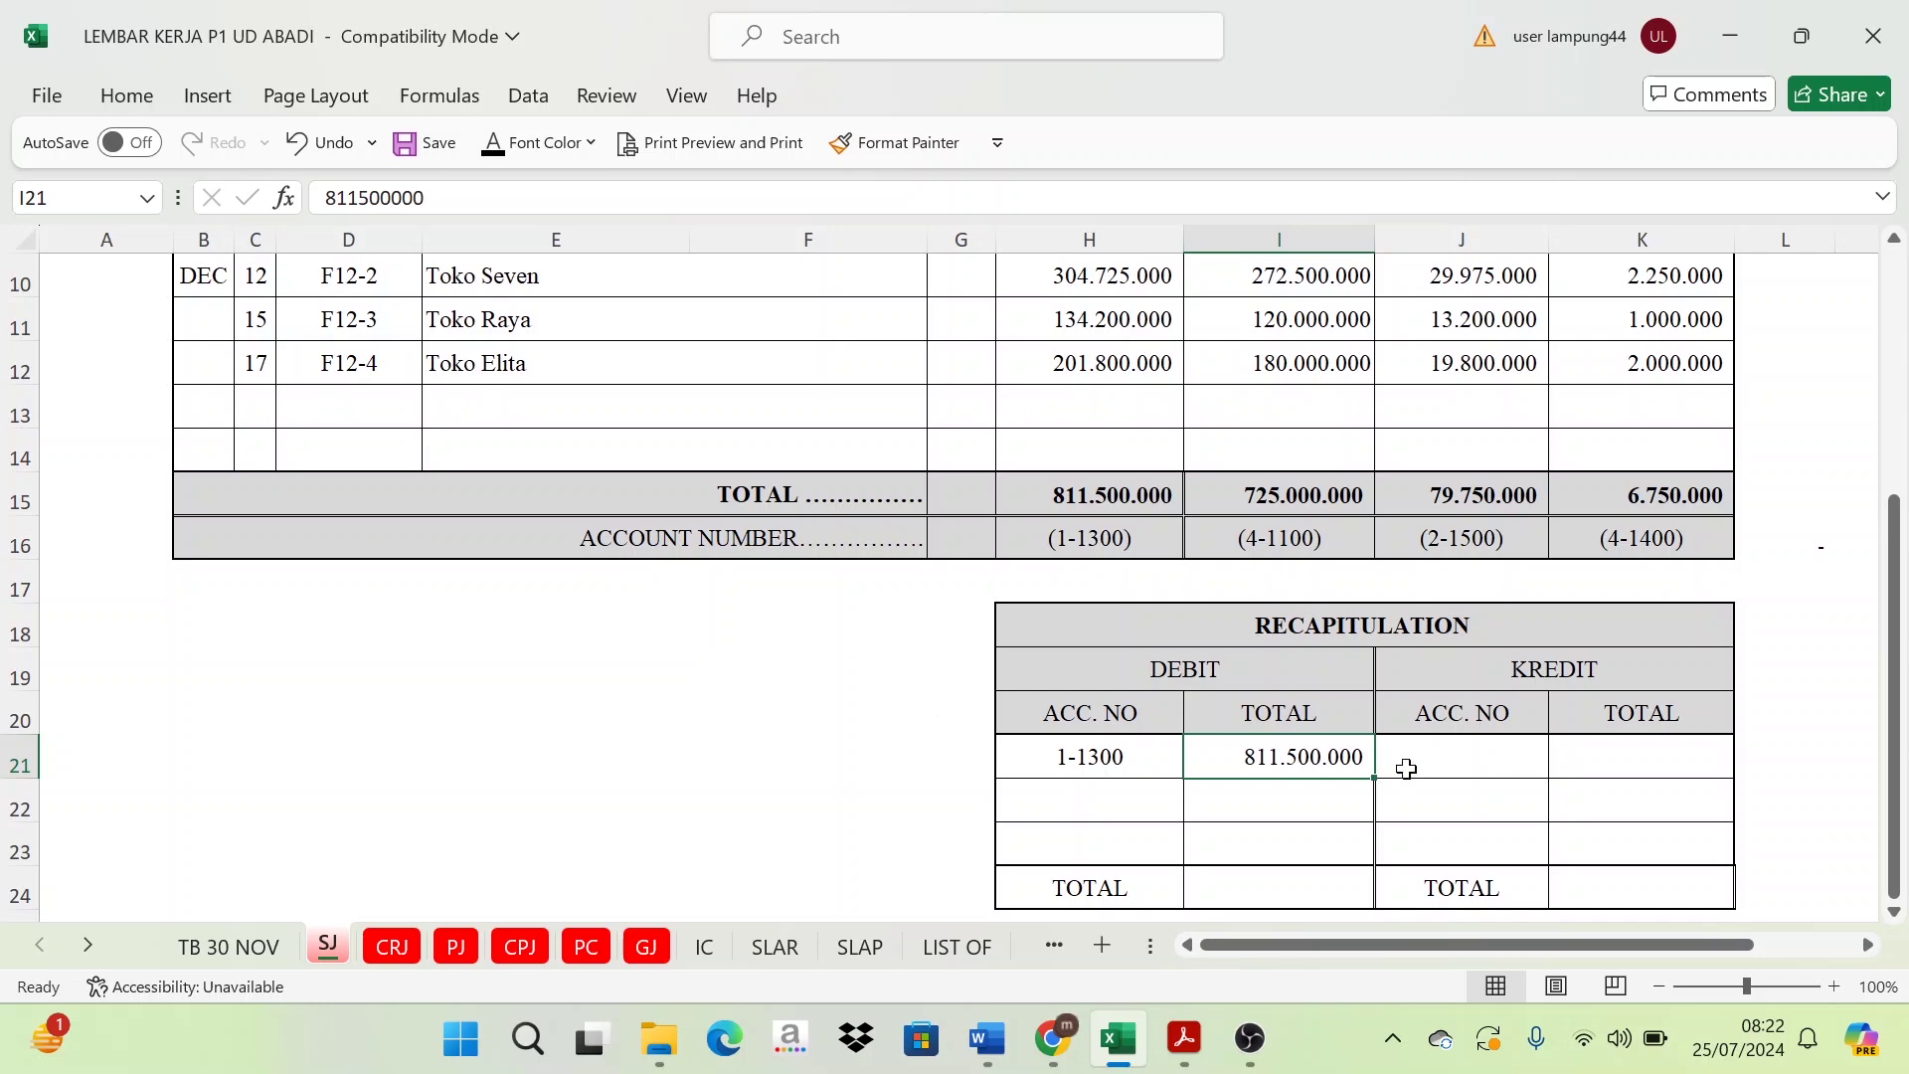
- Check the journal's credit columns and set the Recapitulation table's credit account numbers (J21:J23) to black font
scroll(1382, 783, "up", 1)
scroll(1382, 782, "up", 3)
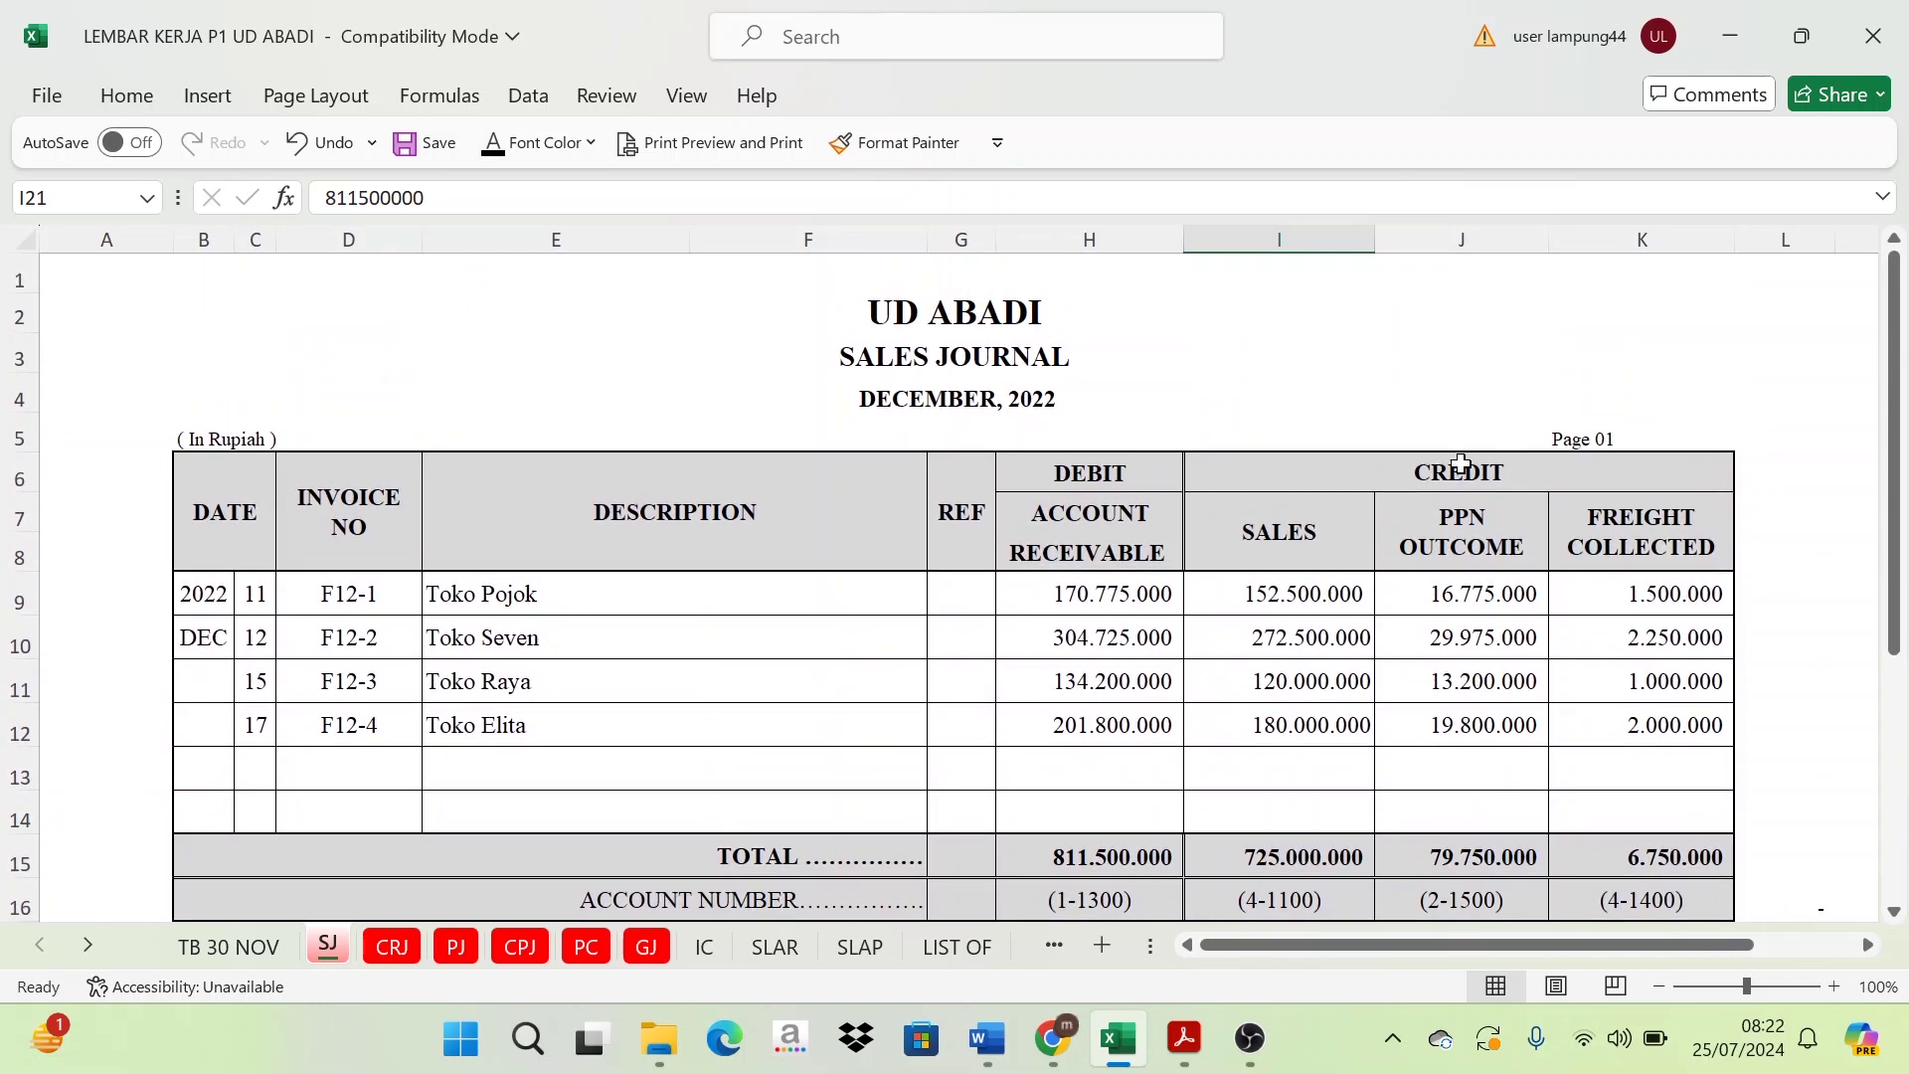
left_click(1317, 543)
left_click(1434, 549)
left_click(1578, 542)
left_click(1356, 536)
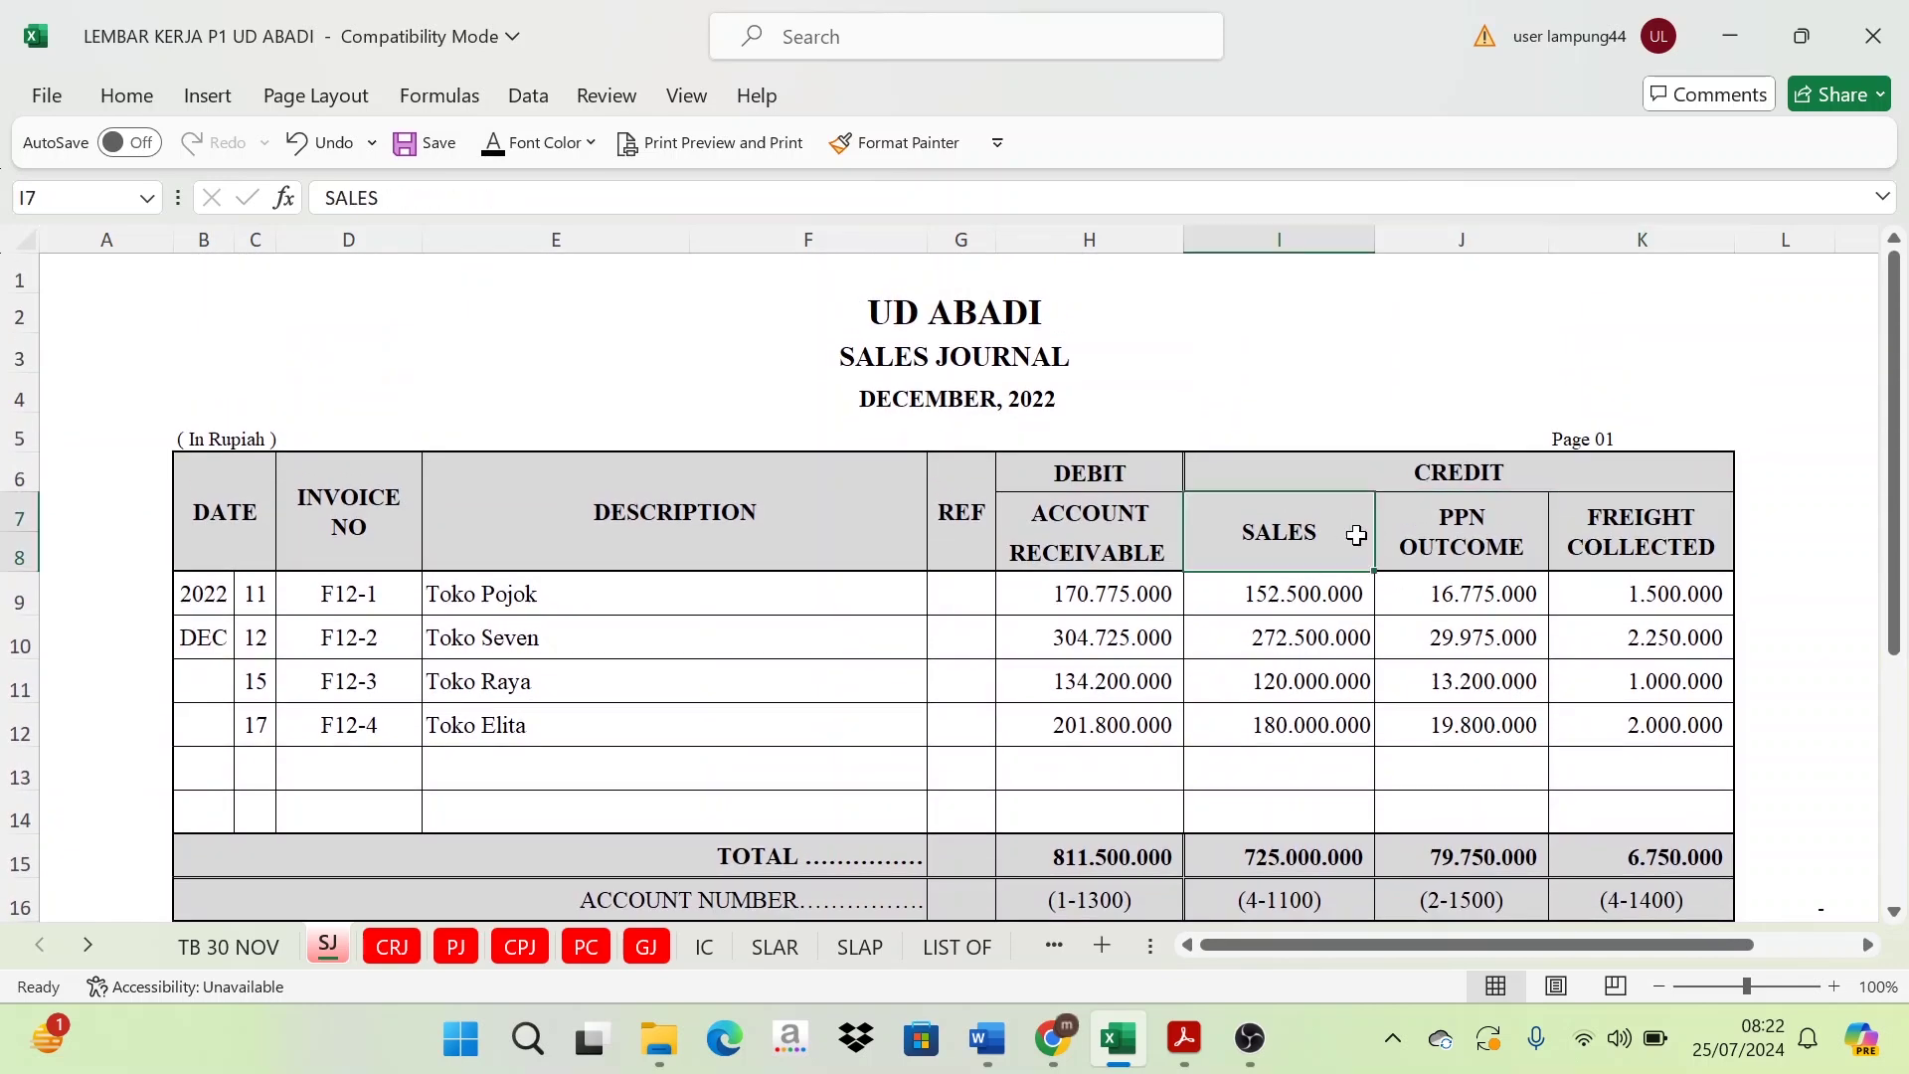
left_click(1458, 538)
scroll(1606, 557, "down", 2)
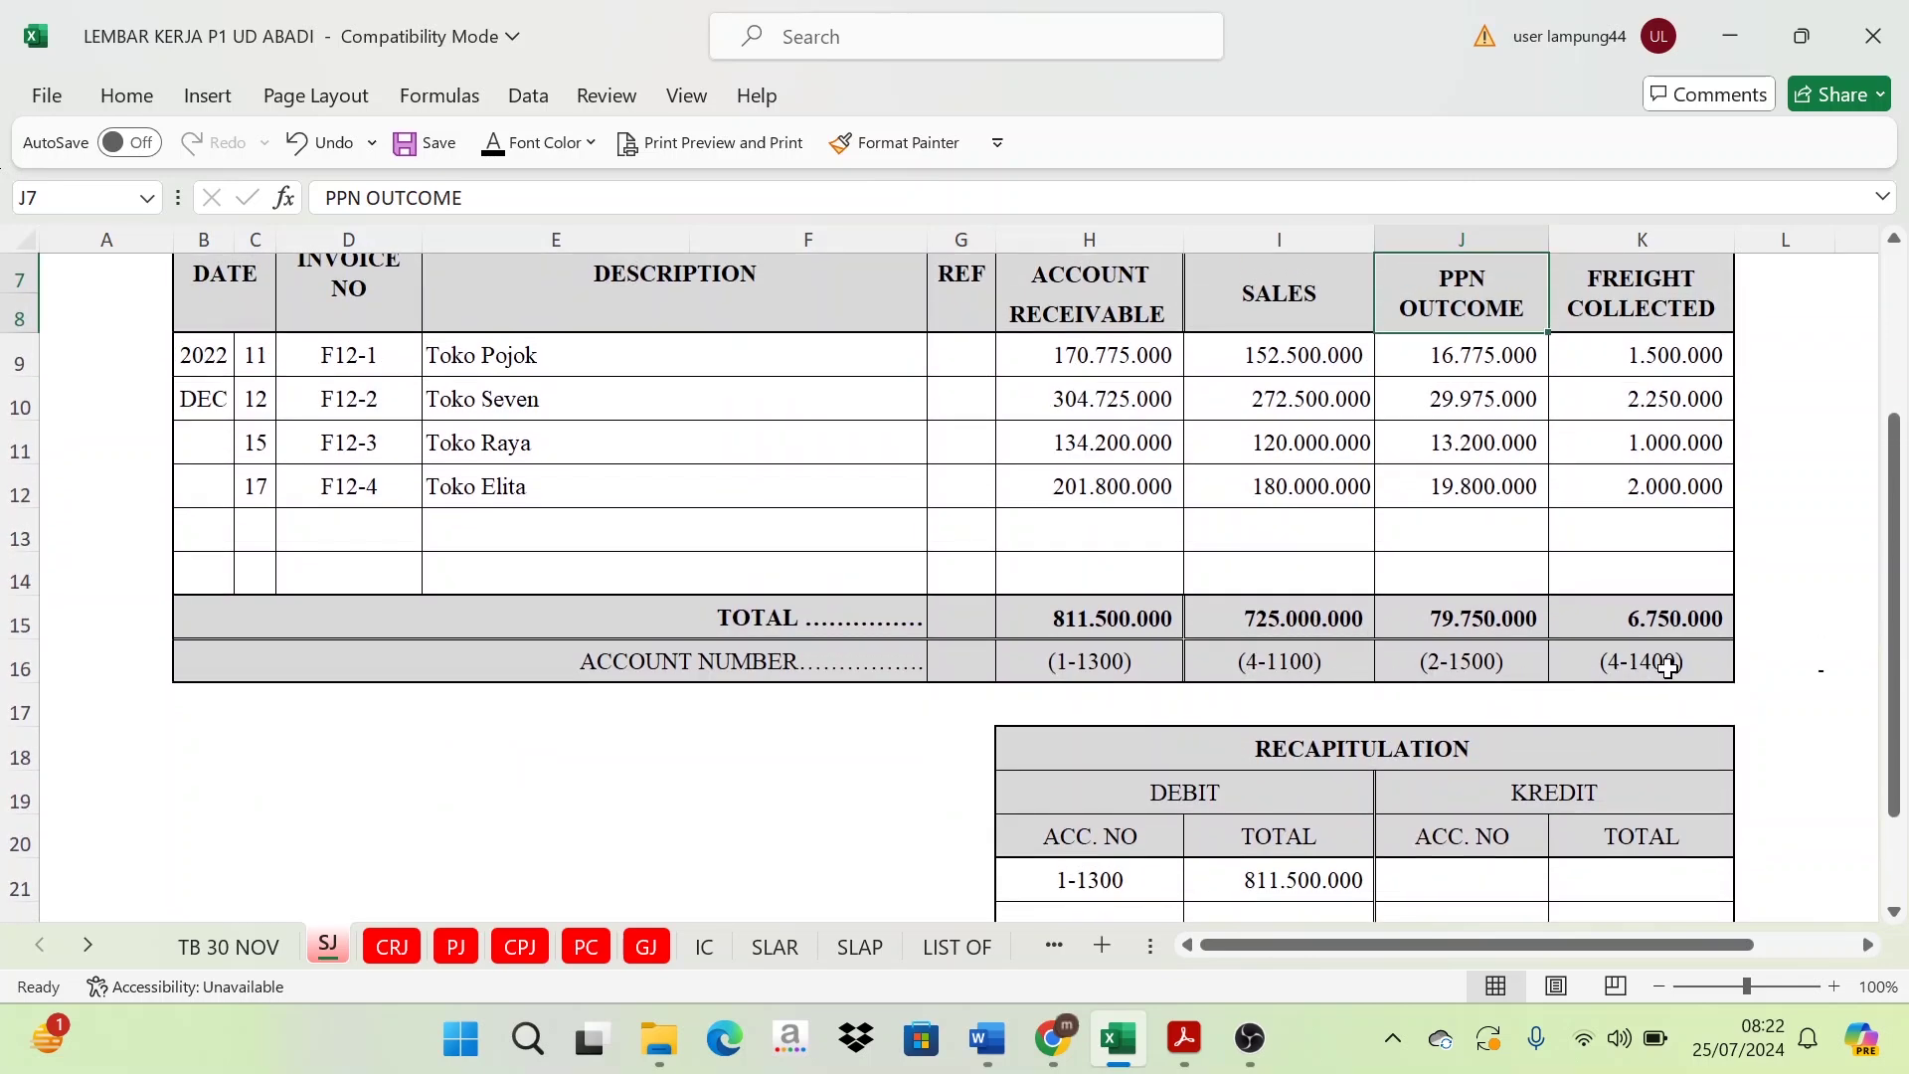
scroll(1591, 714, "down", 1)
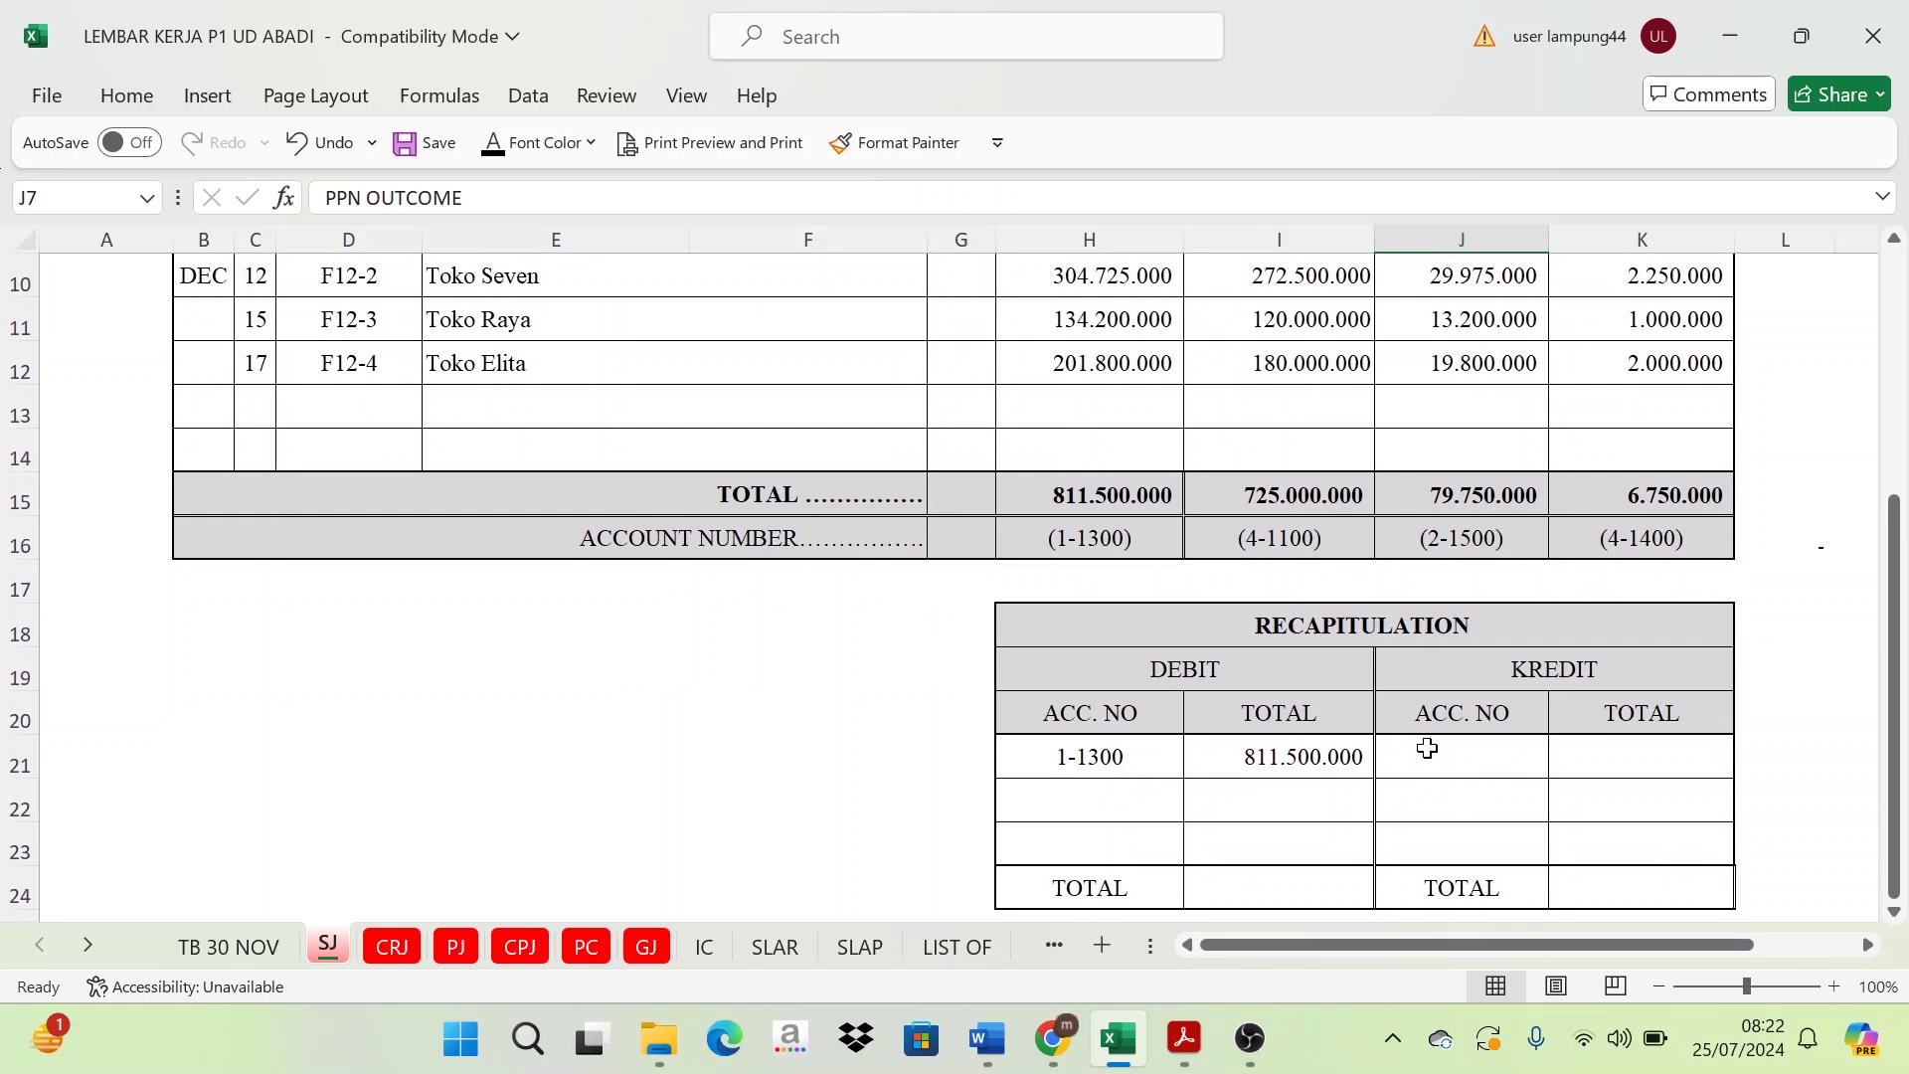
left_click_drag(1428, 754, 1450, 851)
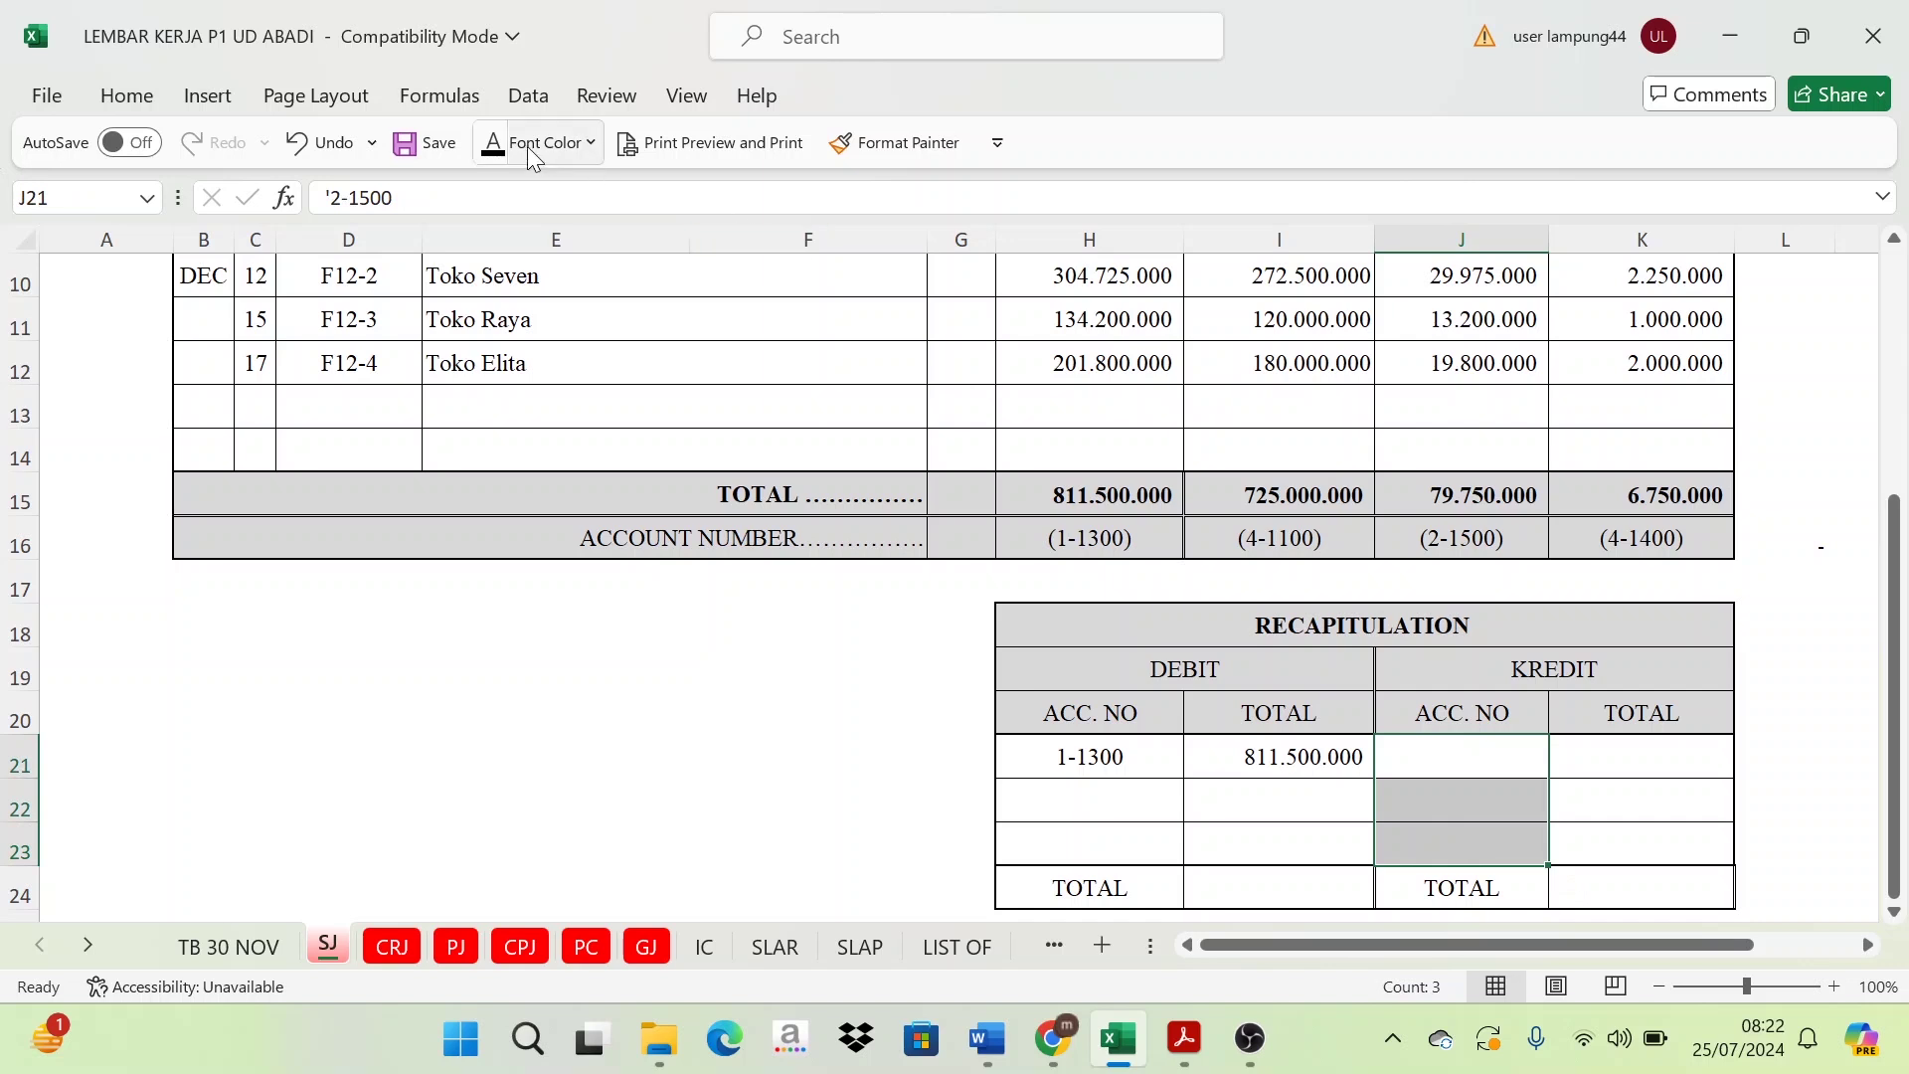
left_click(494, 143)
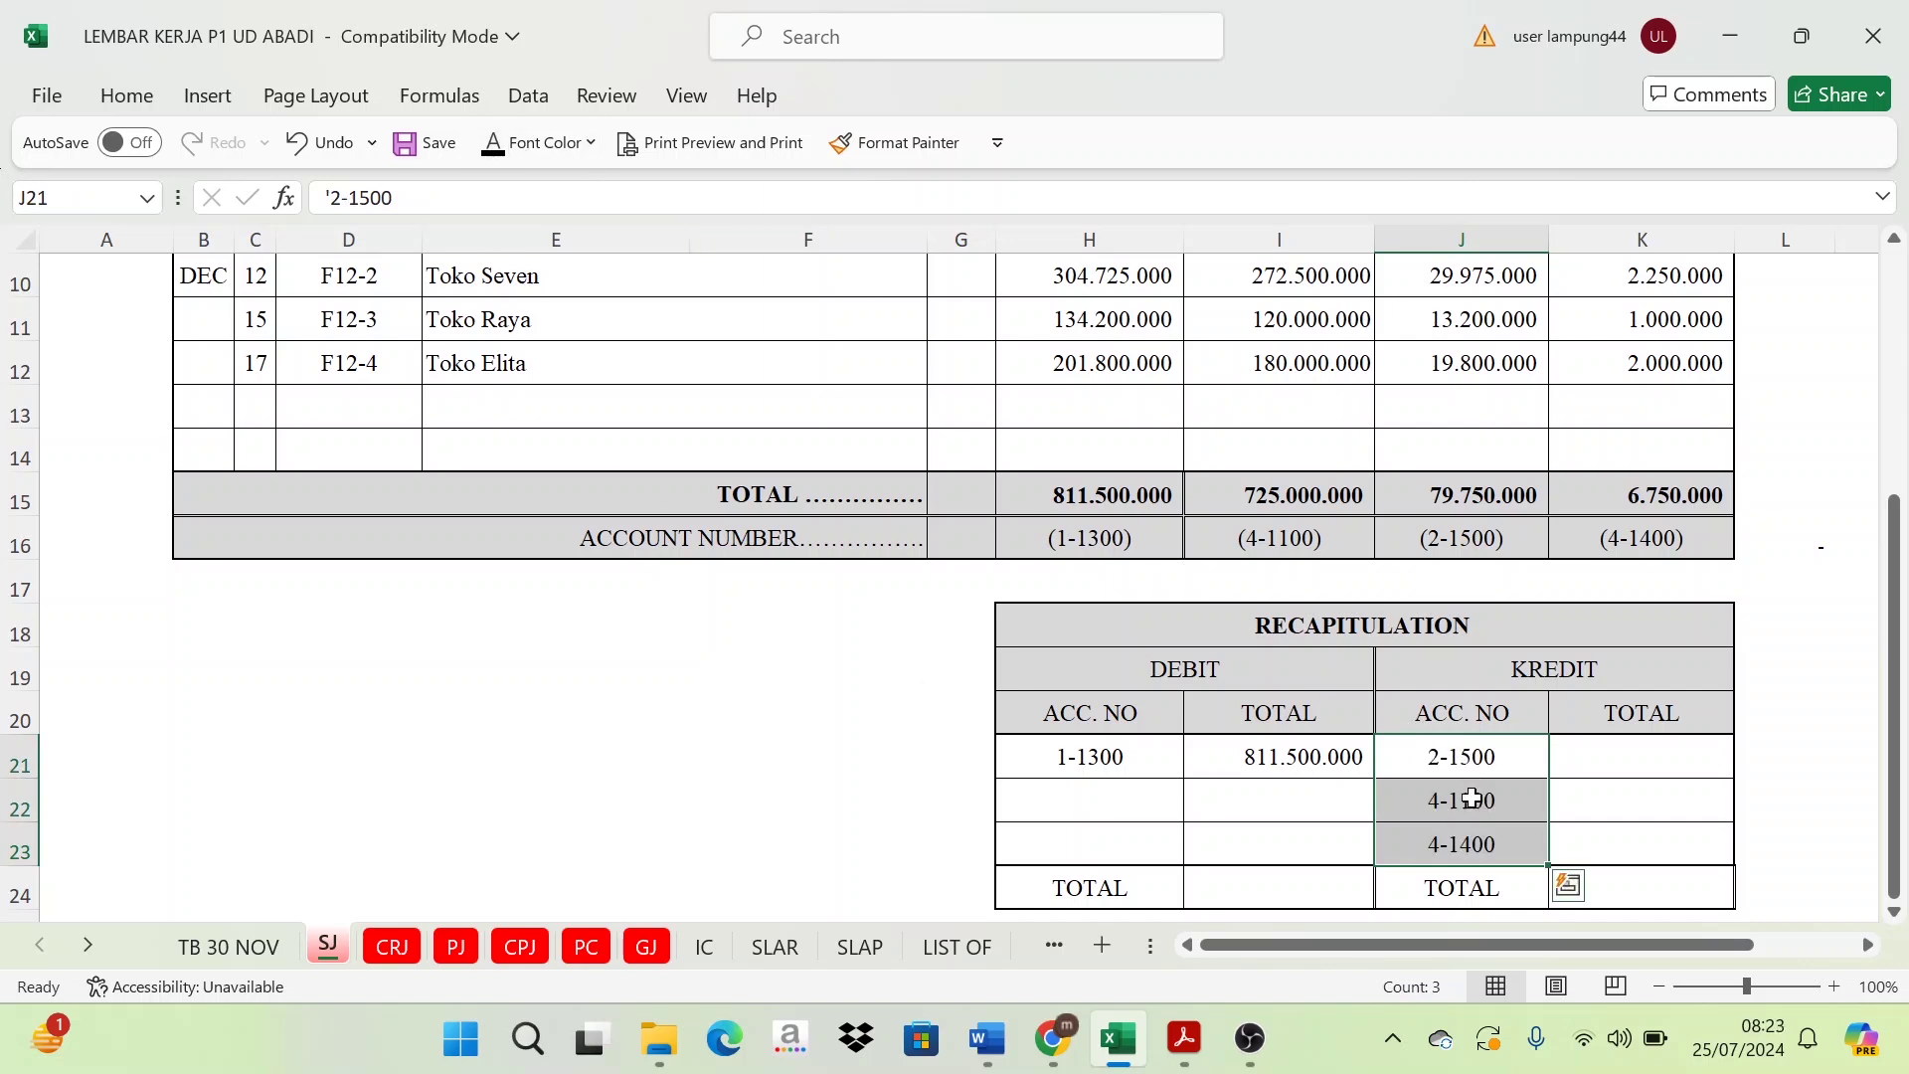
- Compare the Recapitulation table's credit account numbers with the journal's ACCOUNT NUMBER row
left_click(1469, 798)
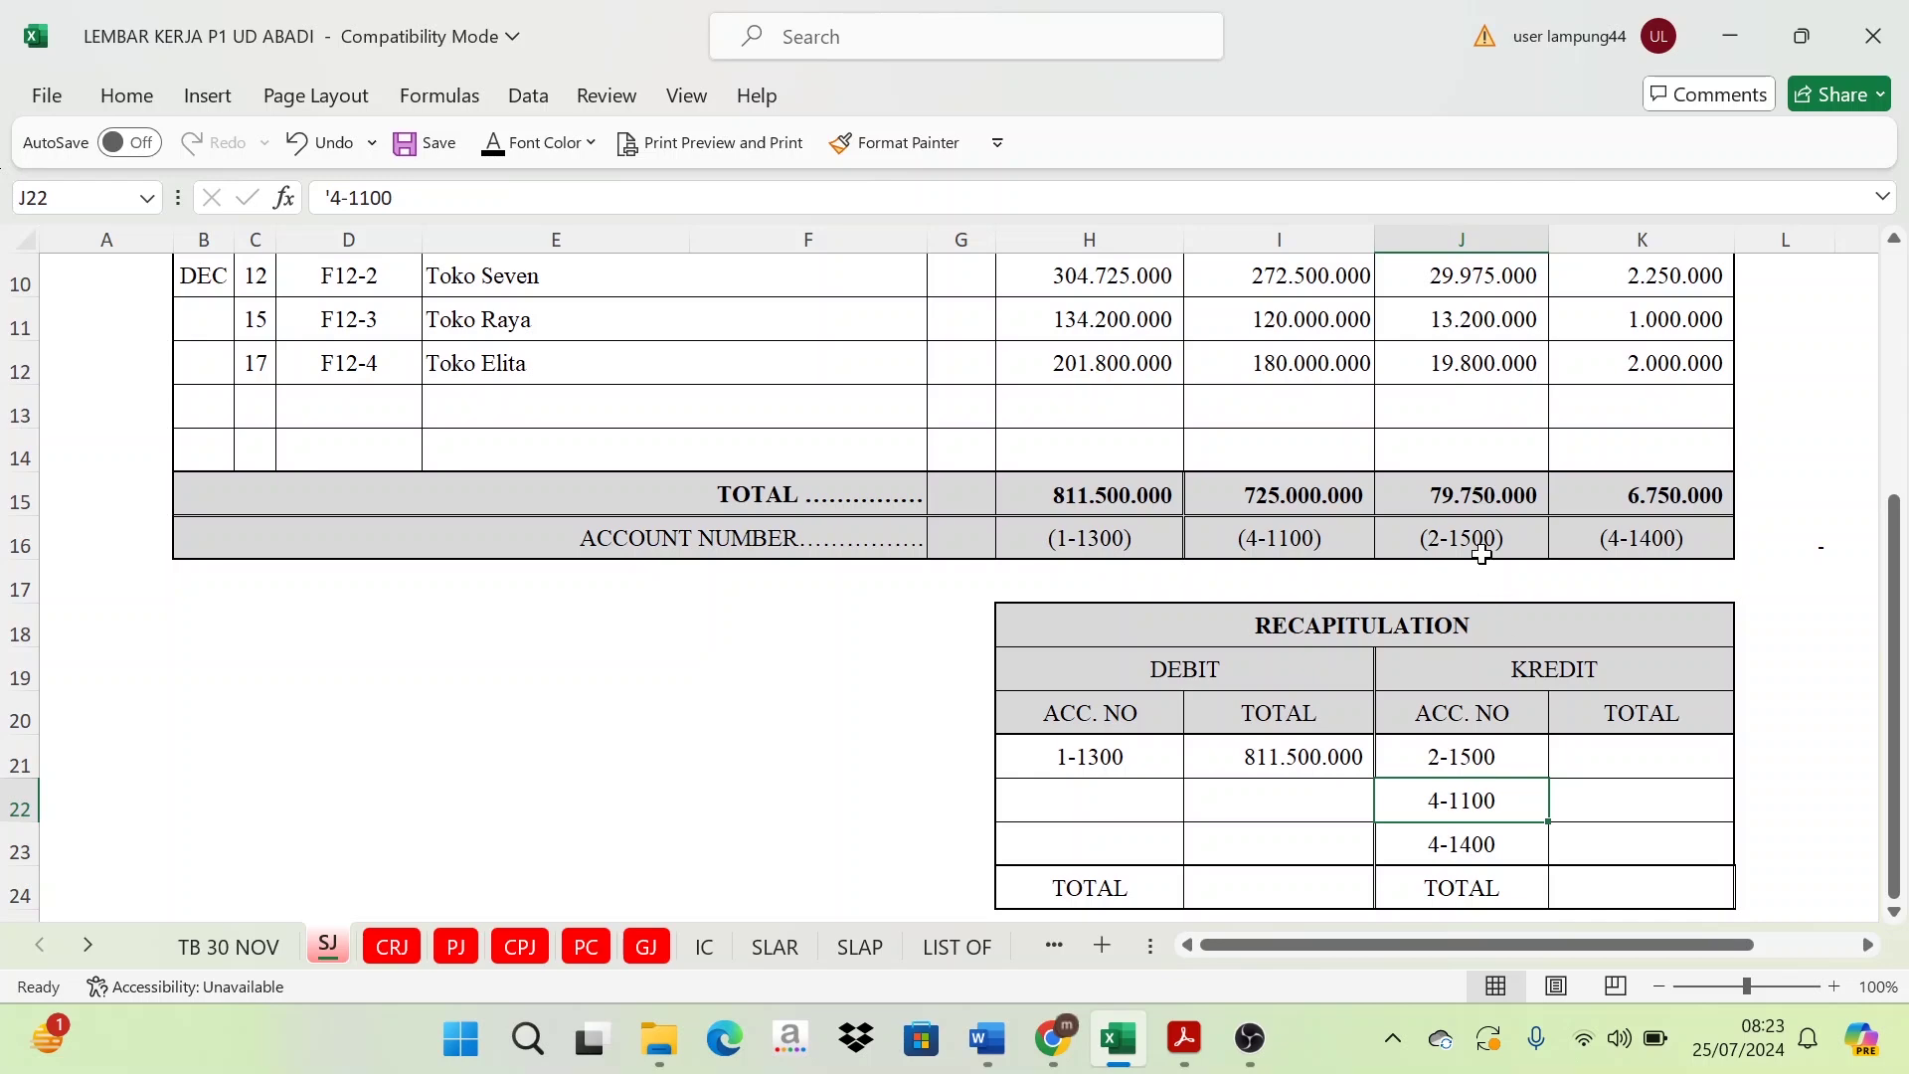
left_click(1479, 542)
scroll(1480, 541, "up", 3)
scroll(1475, 556, "down", 1)
scroll(1474, 569, "down", 3)
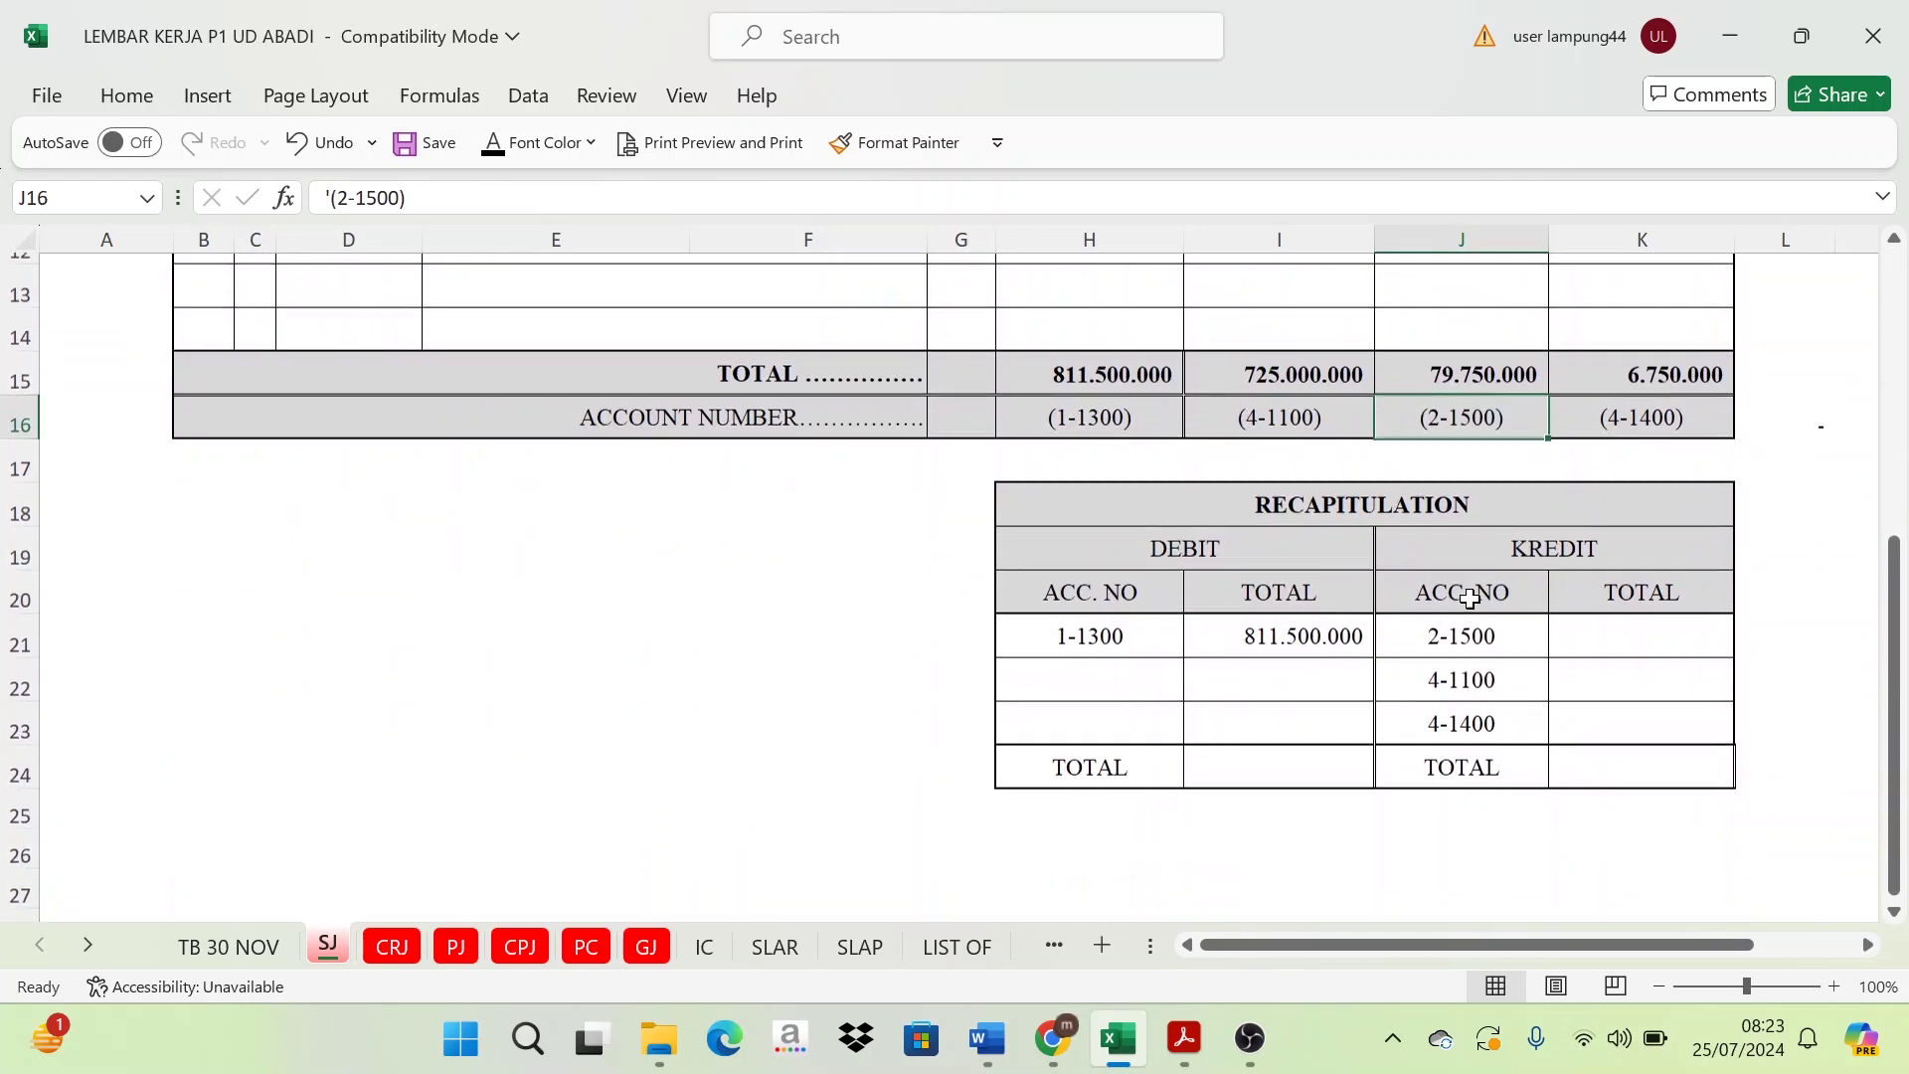
left_click(1478, 677)
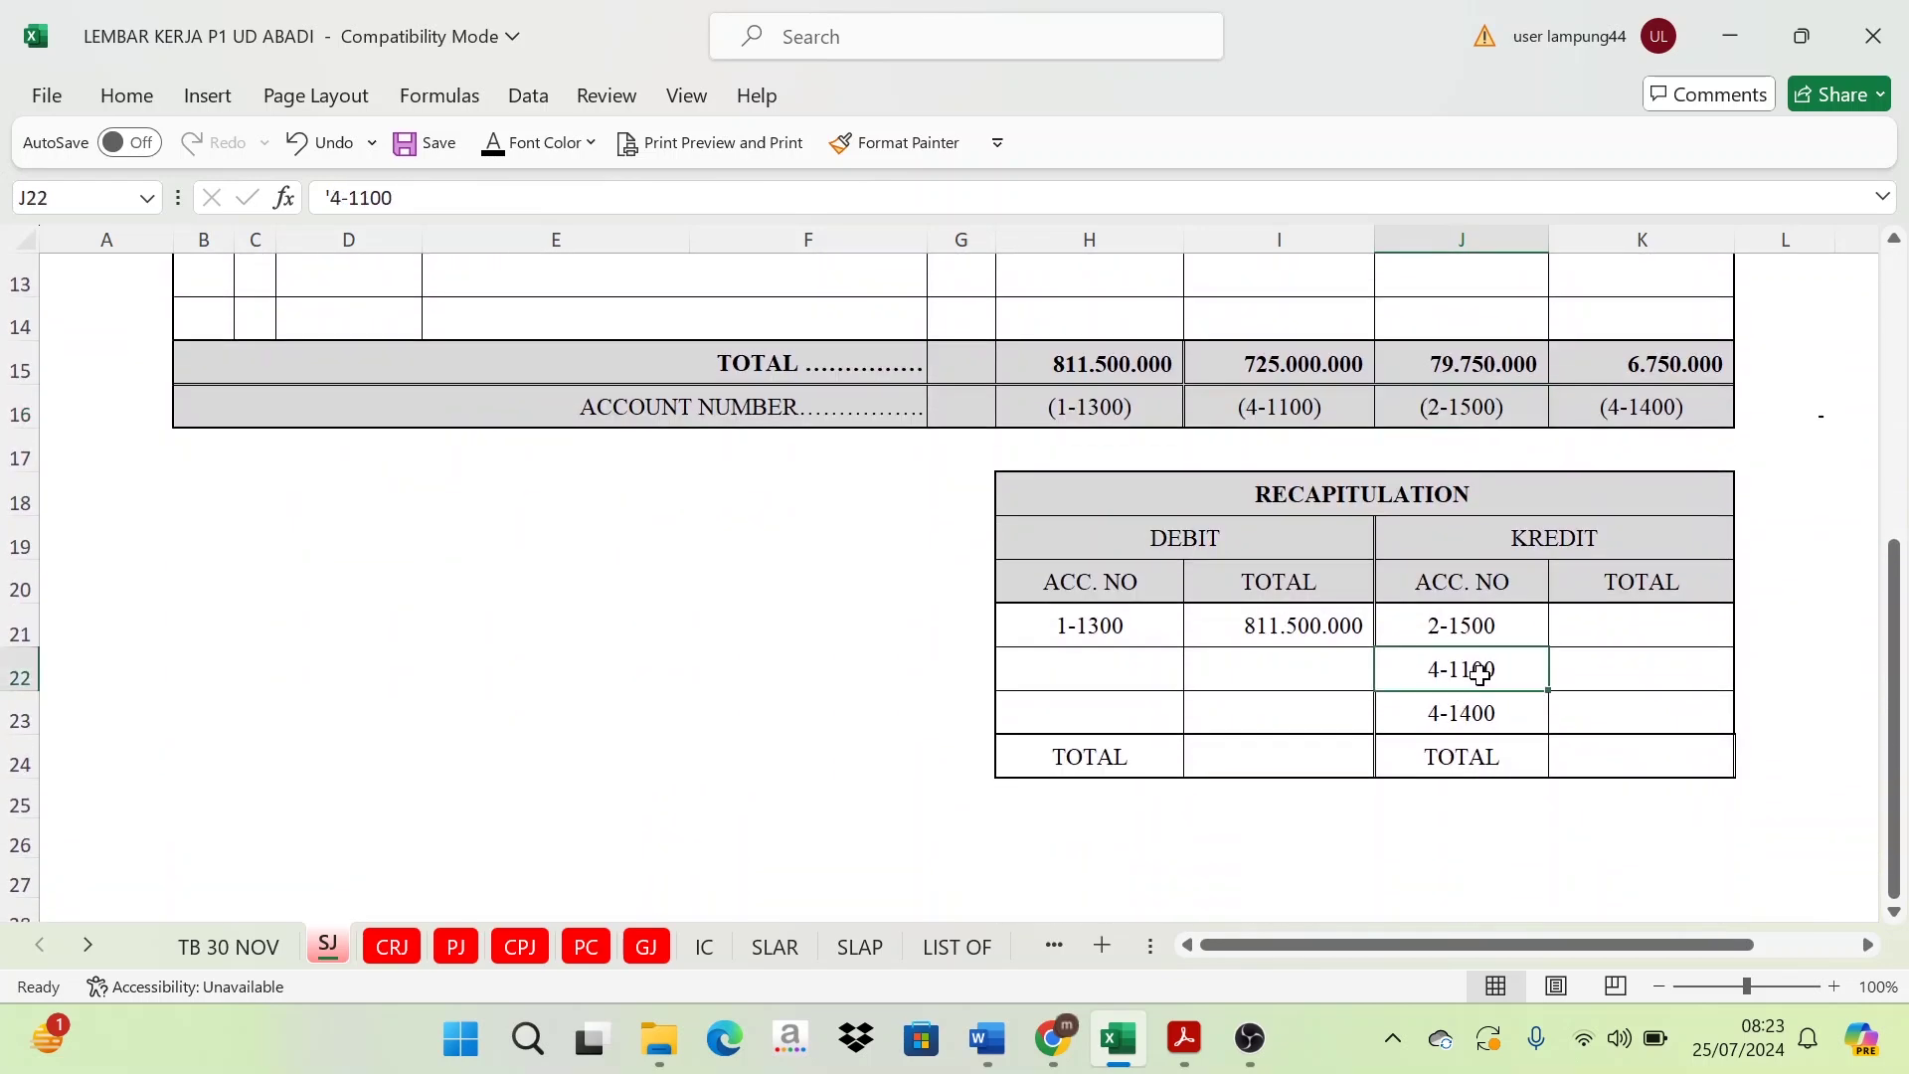
left_click(1471, 714)
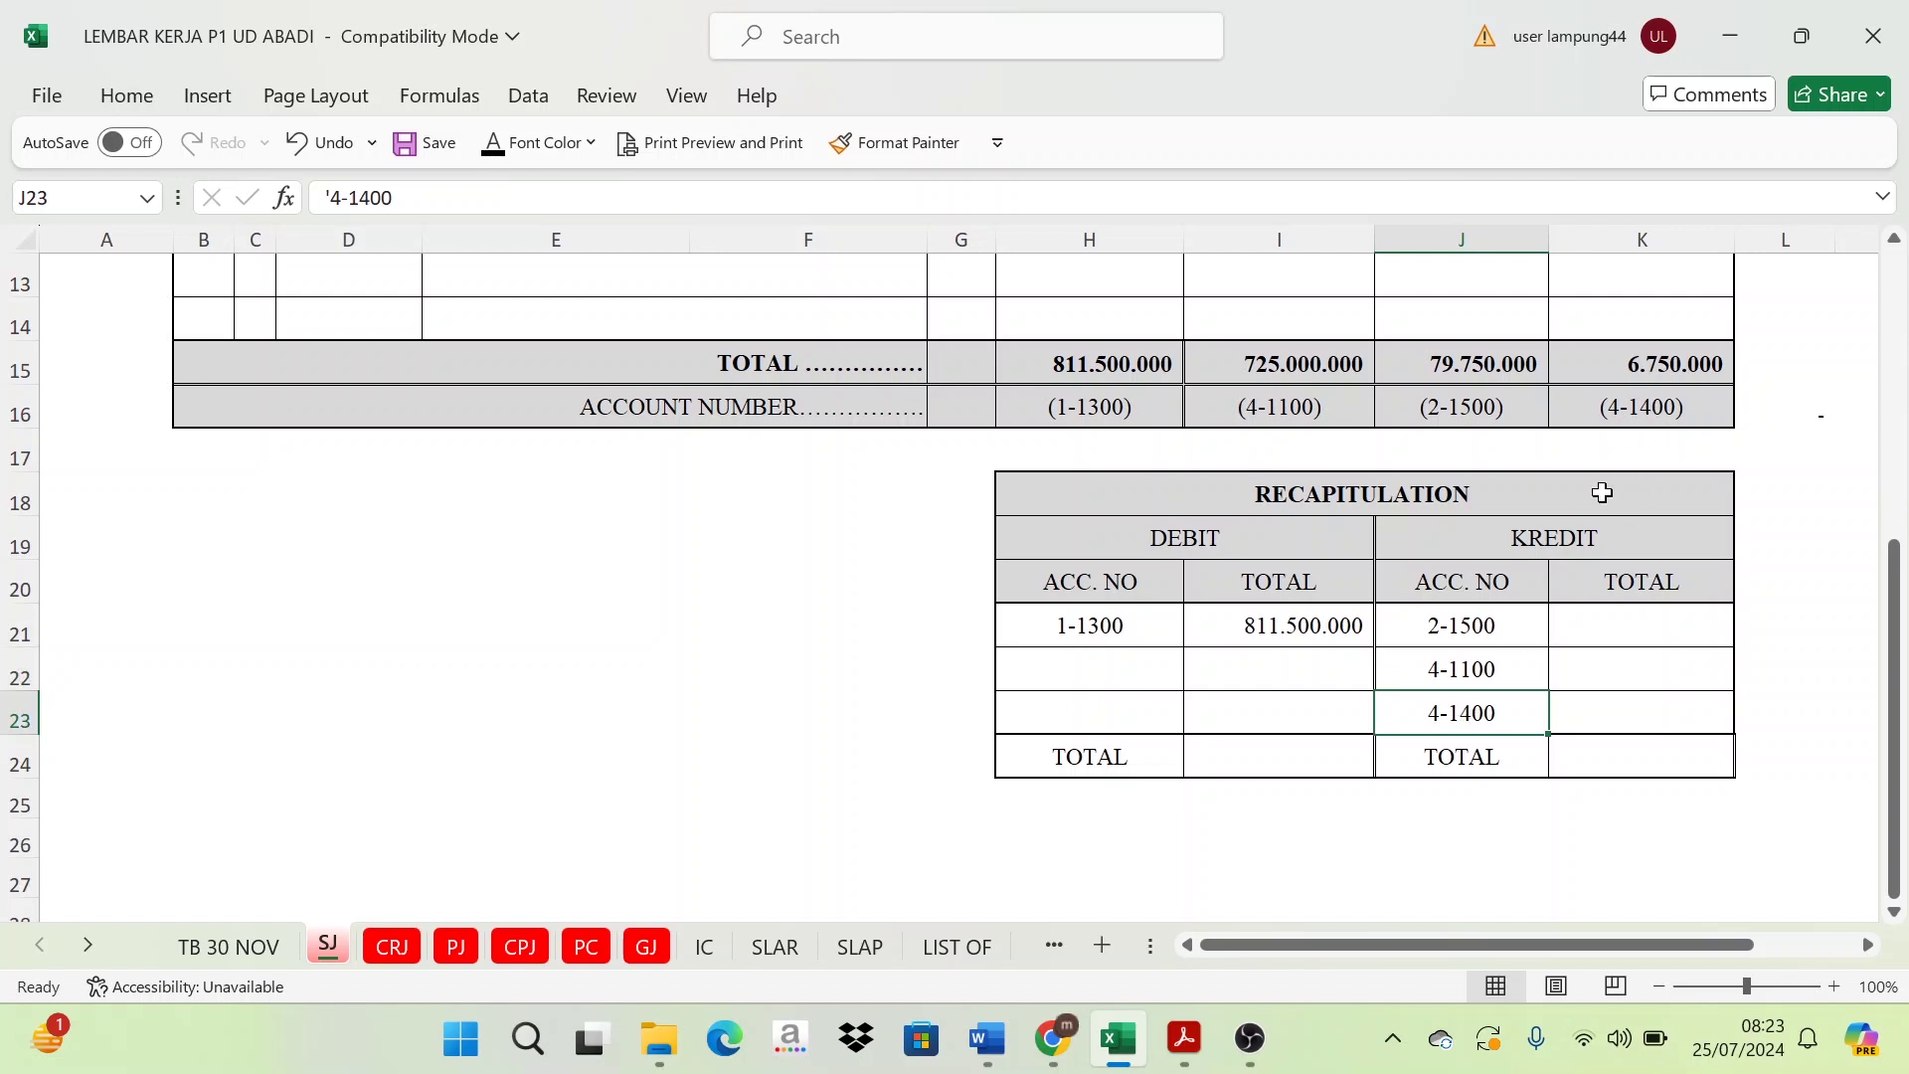
- Check the journal's credit sums and set the Recapitulation table's credit total for account 2-1500 (K21) to black font
left_click(1650, 616)
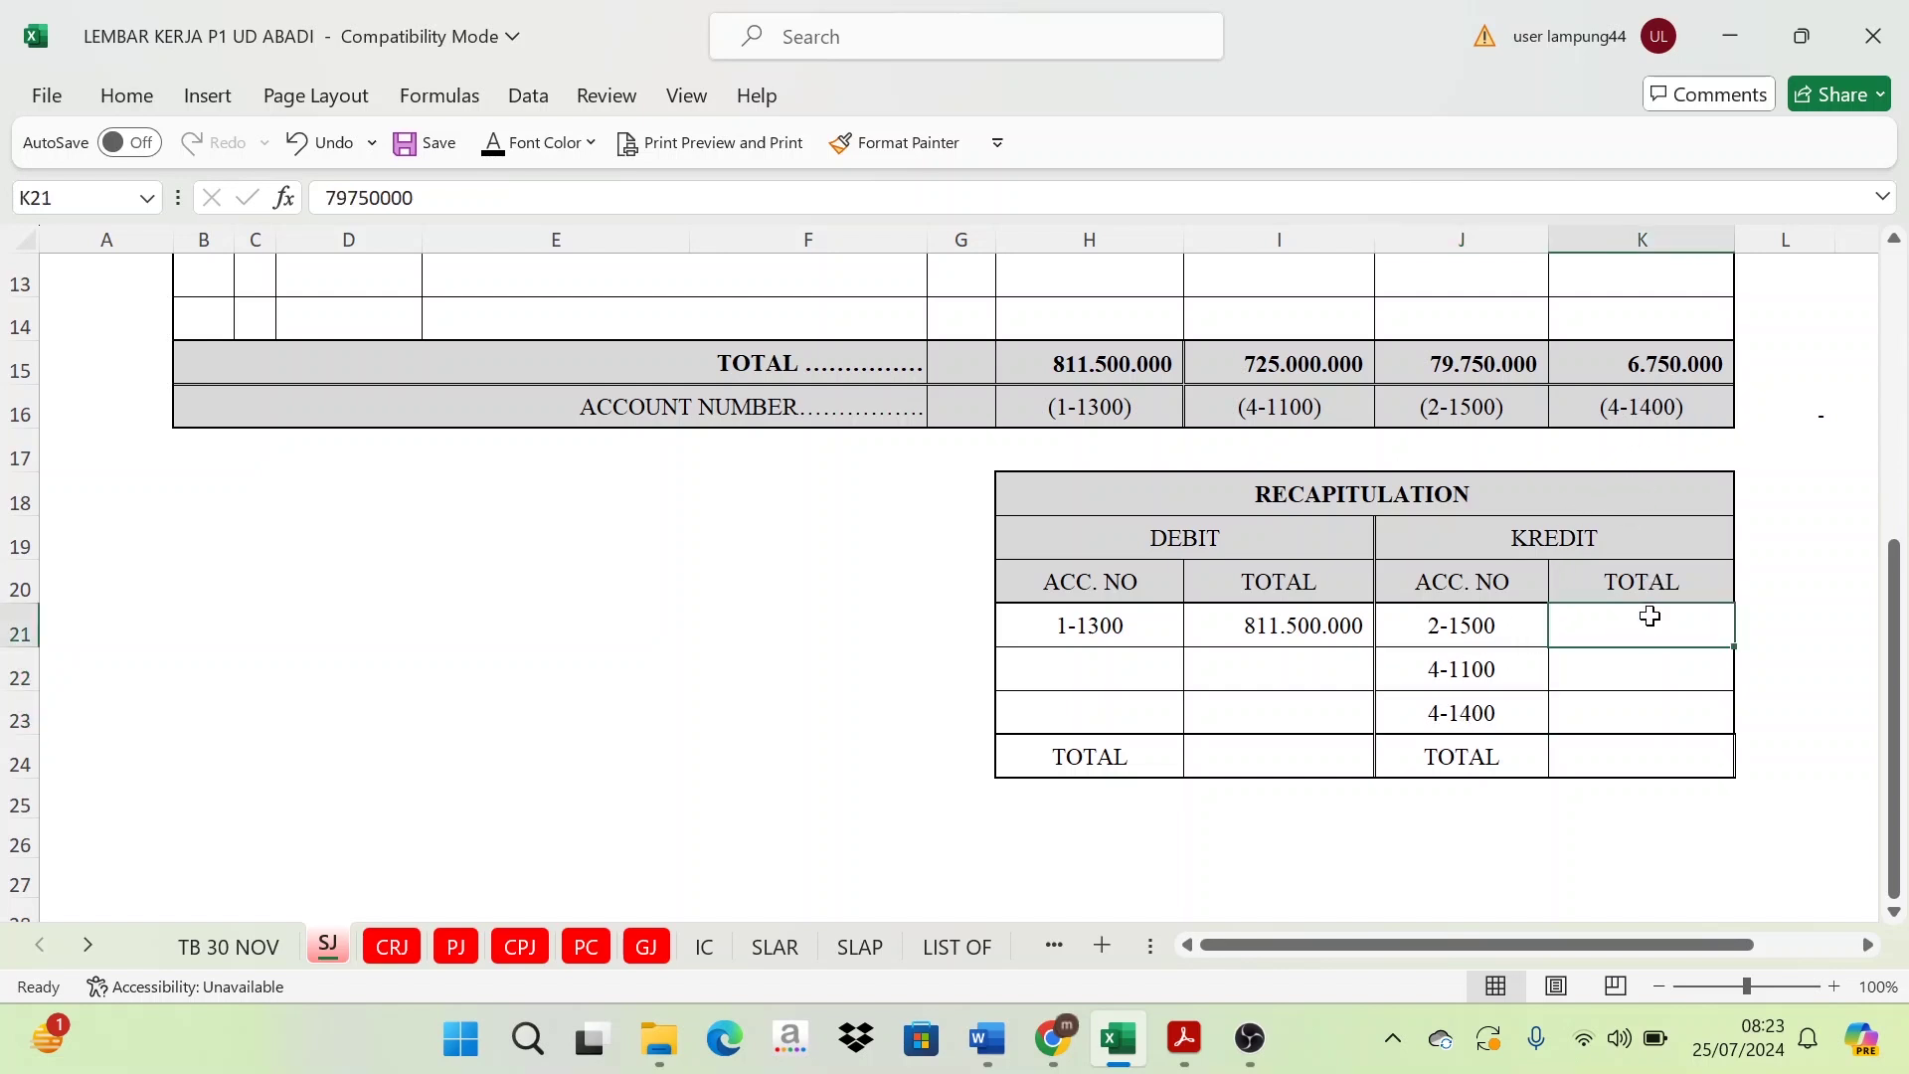
left_click_drag(1616, 631, 1628, 718)
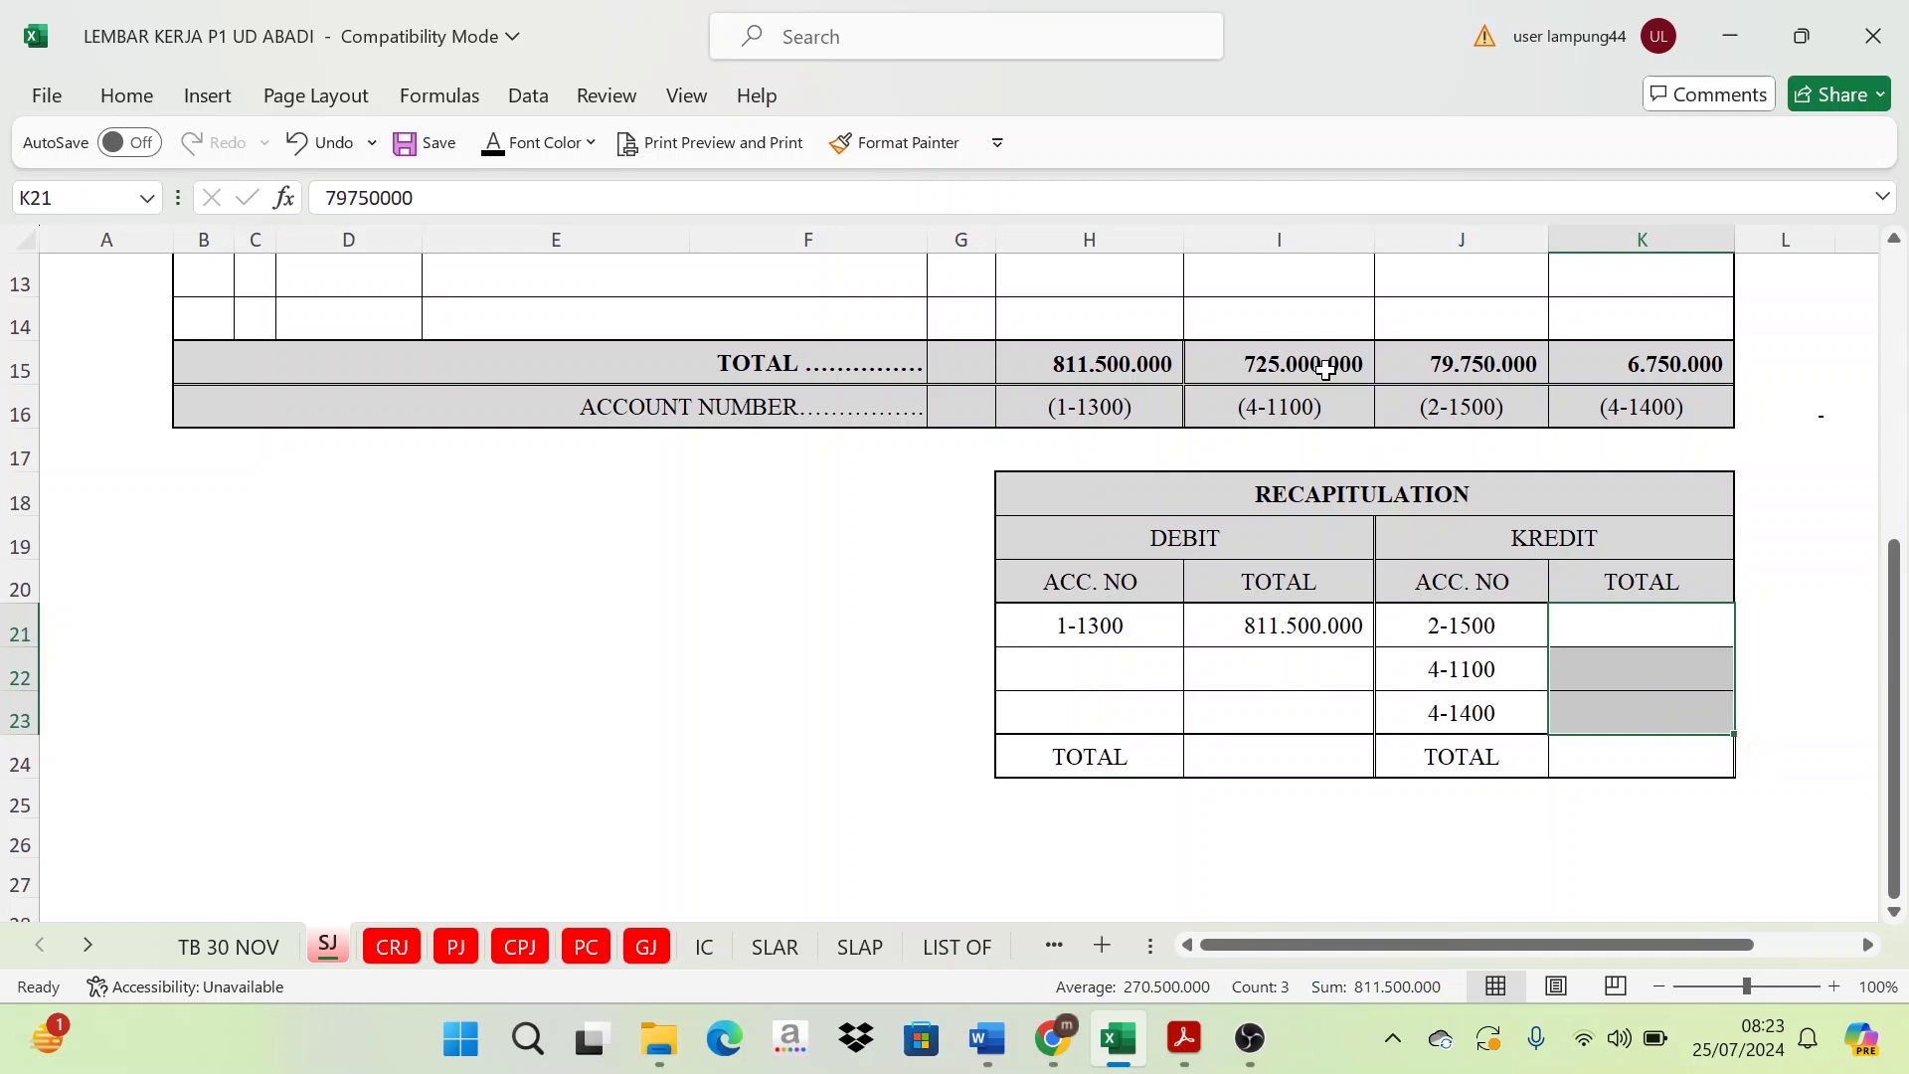
left_click(1338, 368)
left_click(1452, 381)
left_click(1619, 360)
left_click(1491, 363)
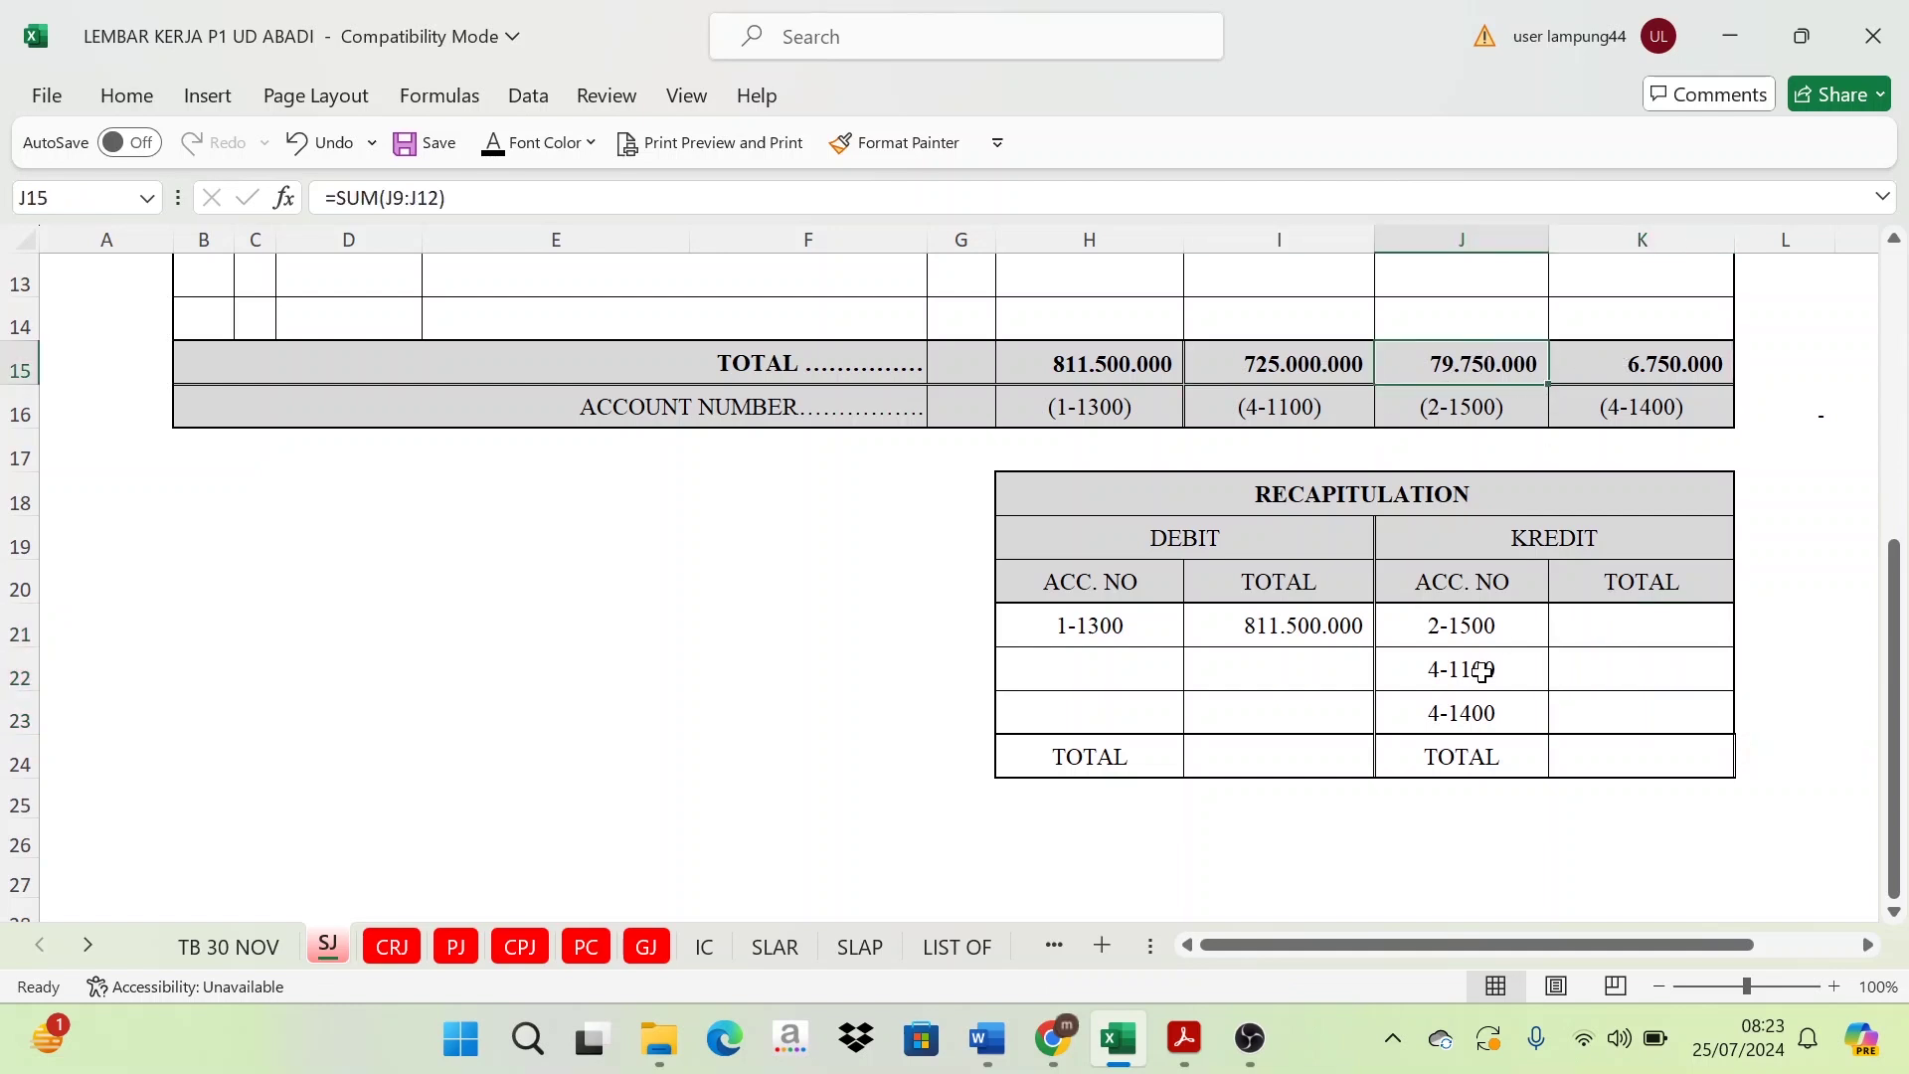
left_click(1481, 627)
left_click(1458, 363)
left_click(1598, 636)
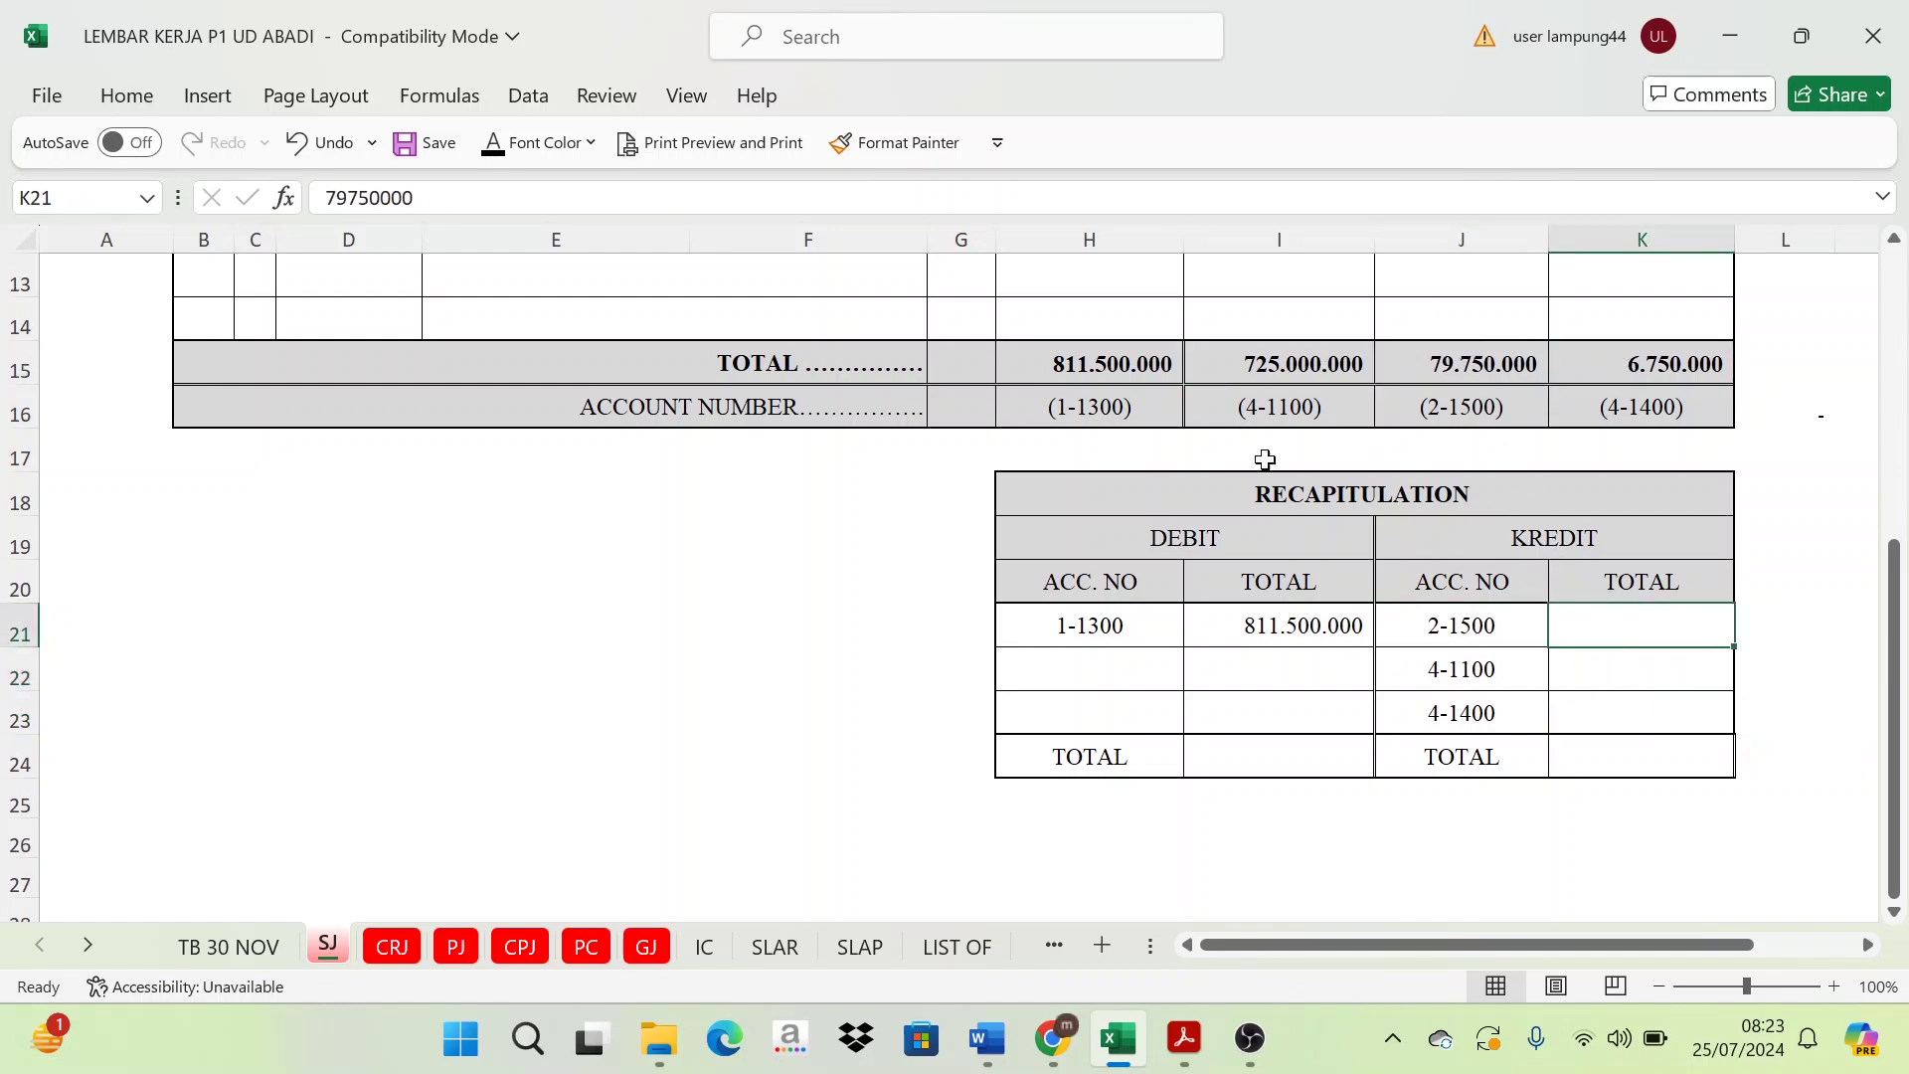
left_click(494, 144)
- Set the Recapitulation table's credit totals for accounts 4-1100 and 4-1400 (K22:K23) to black font
left_click(1606, 678)
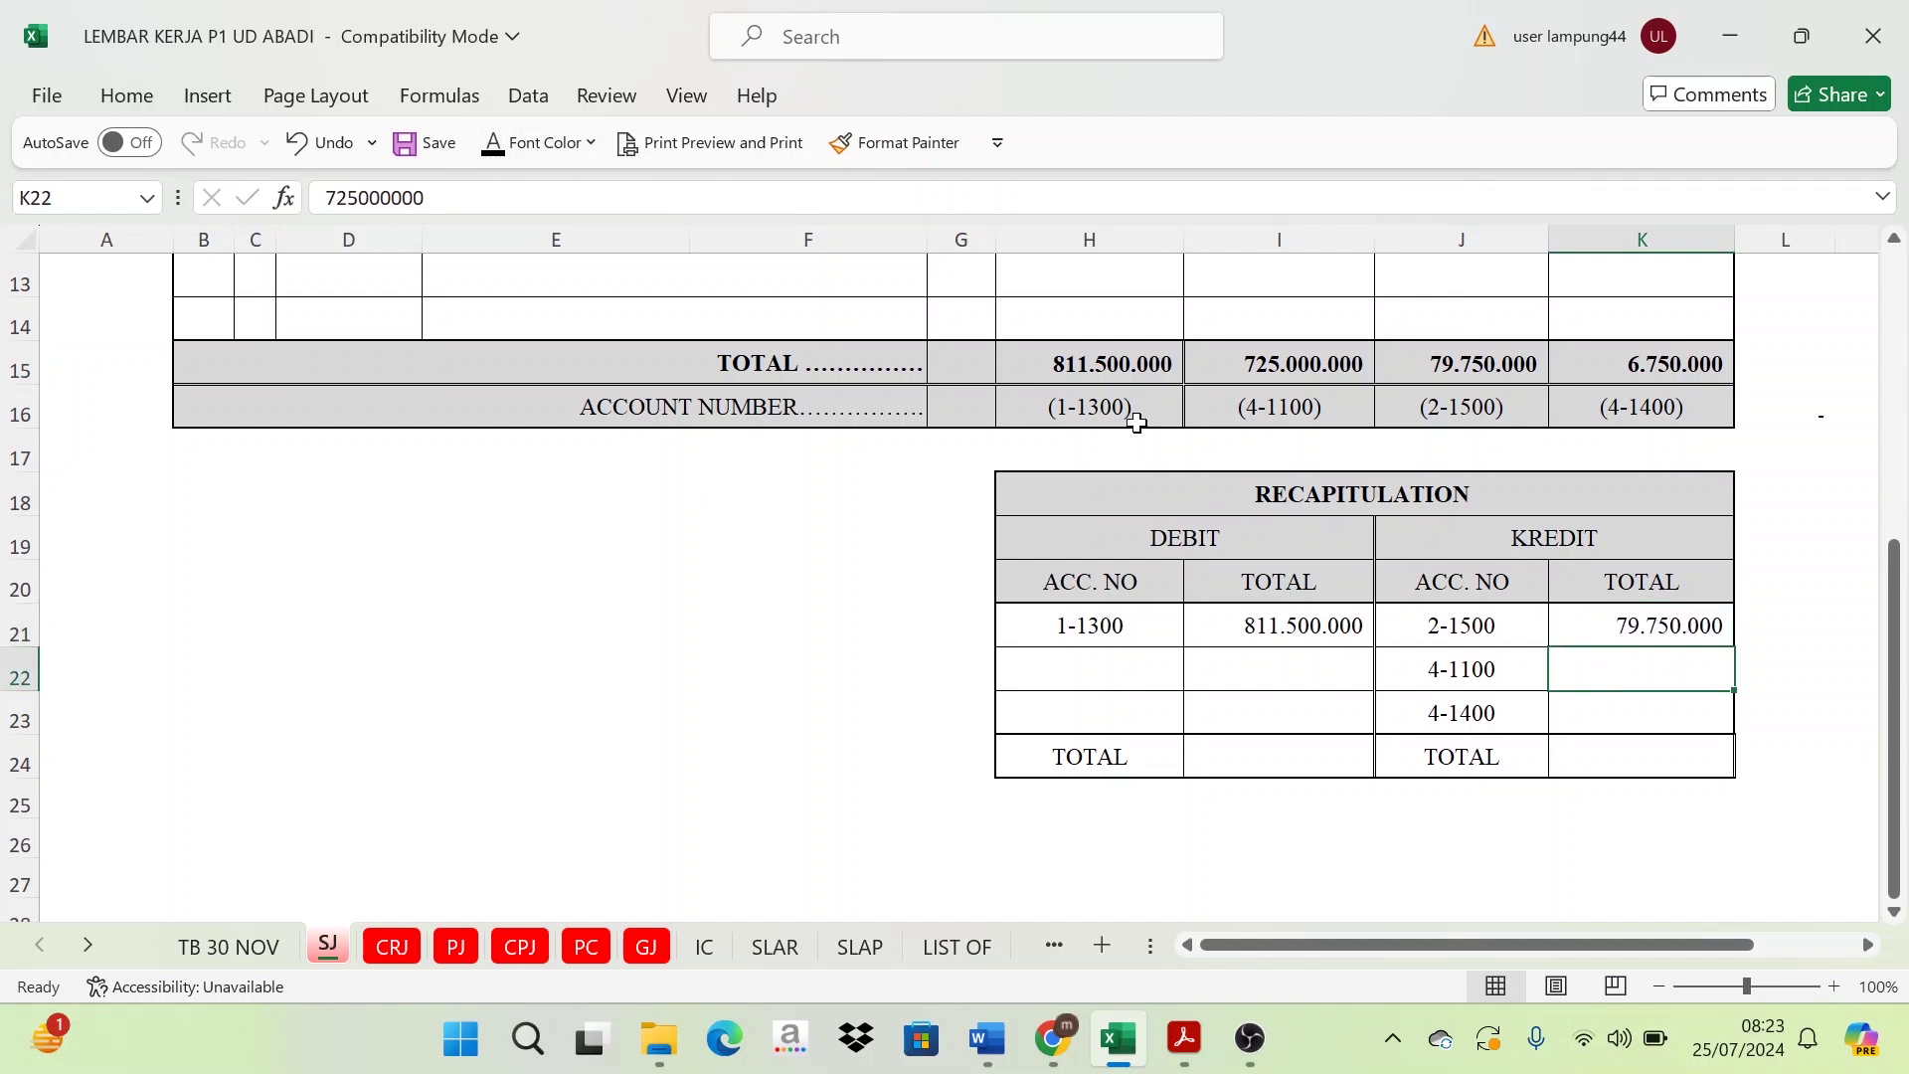
left_click(1233, 360)
scroll(1106, 316, "up", 1)
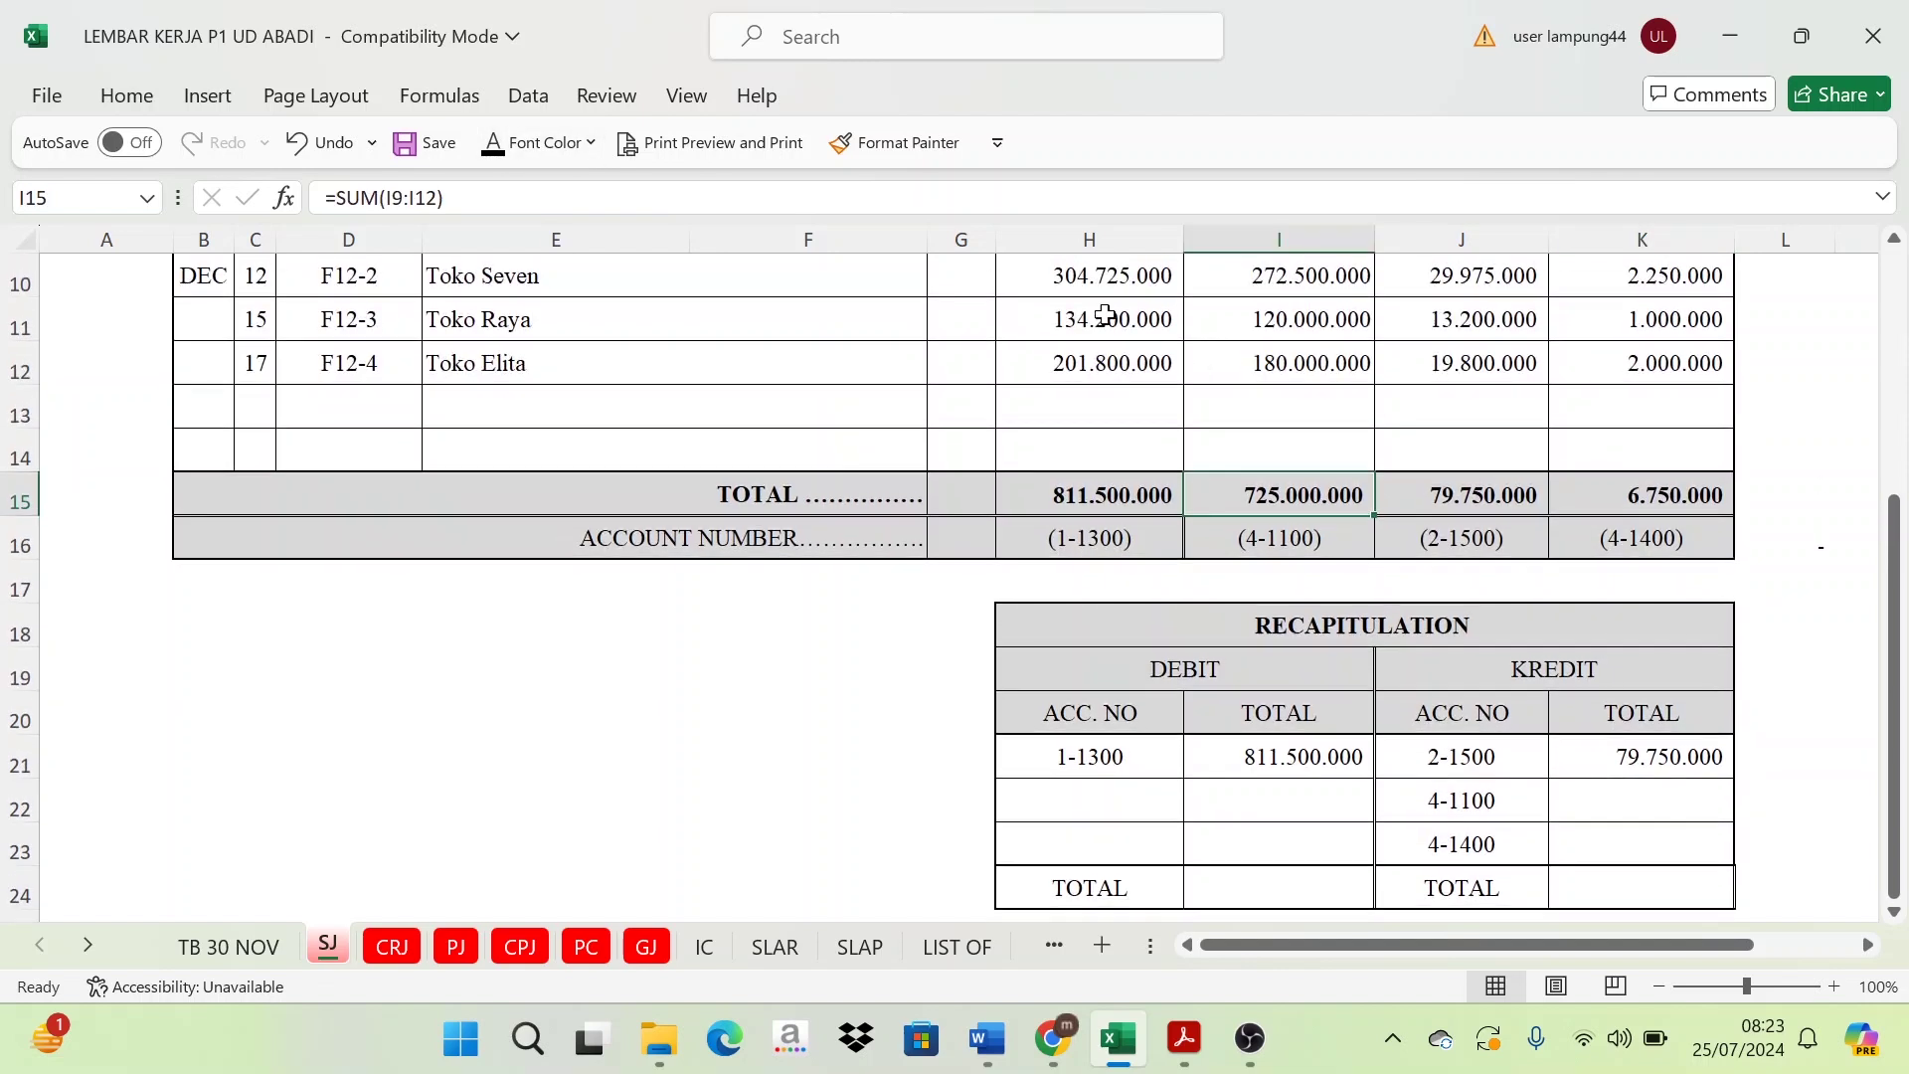
left_click(478, 134)
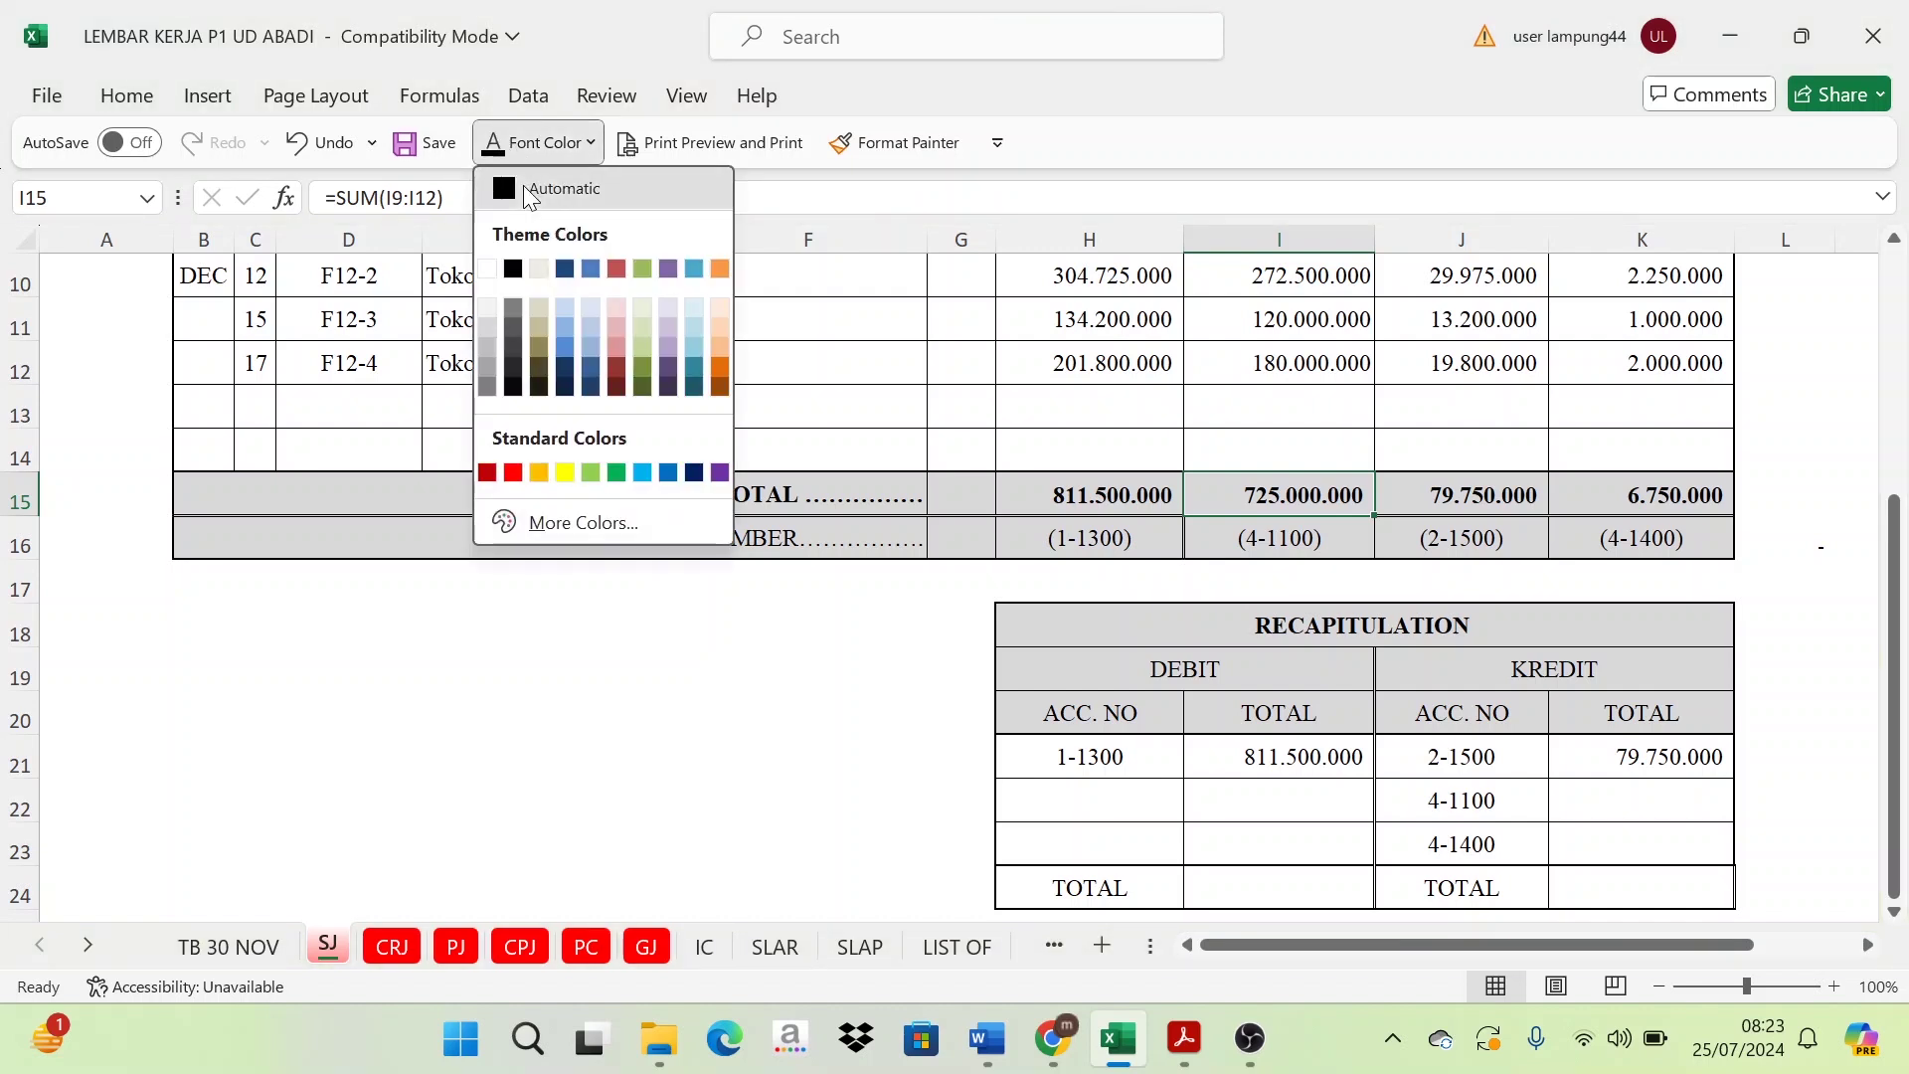
left_click(537, 188)
left_click(1640, 818)
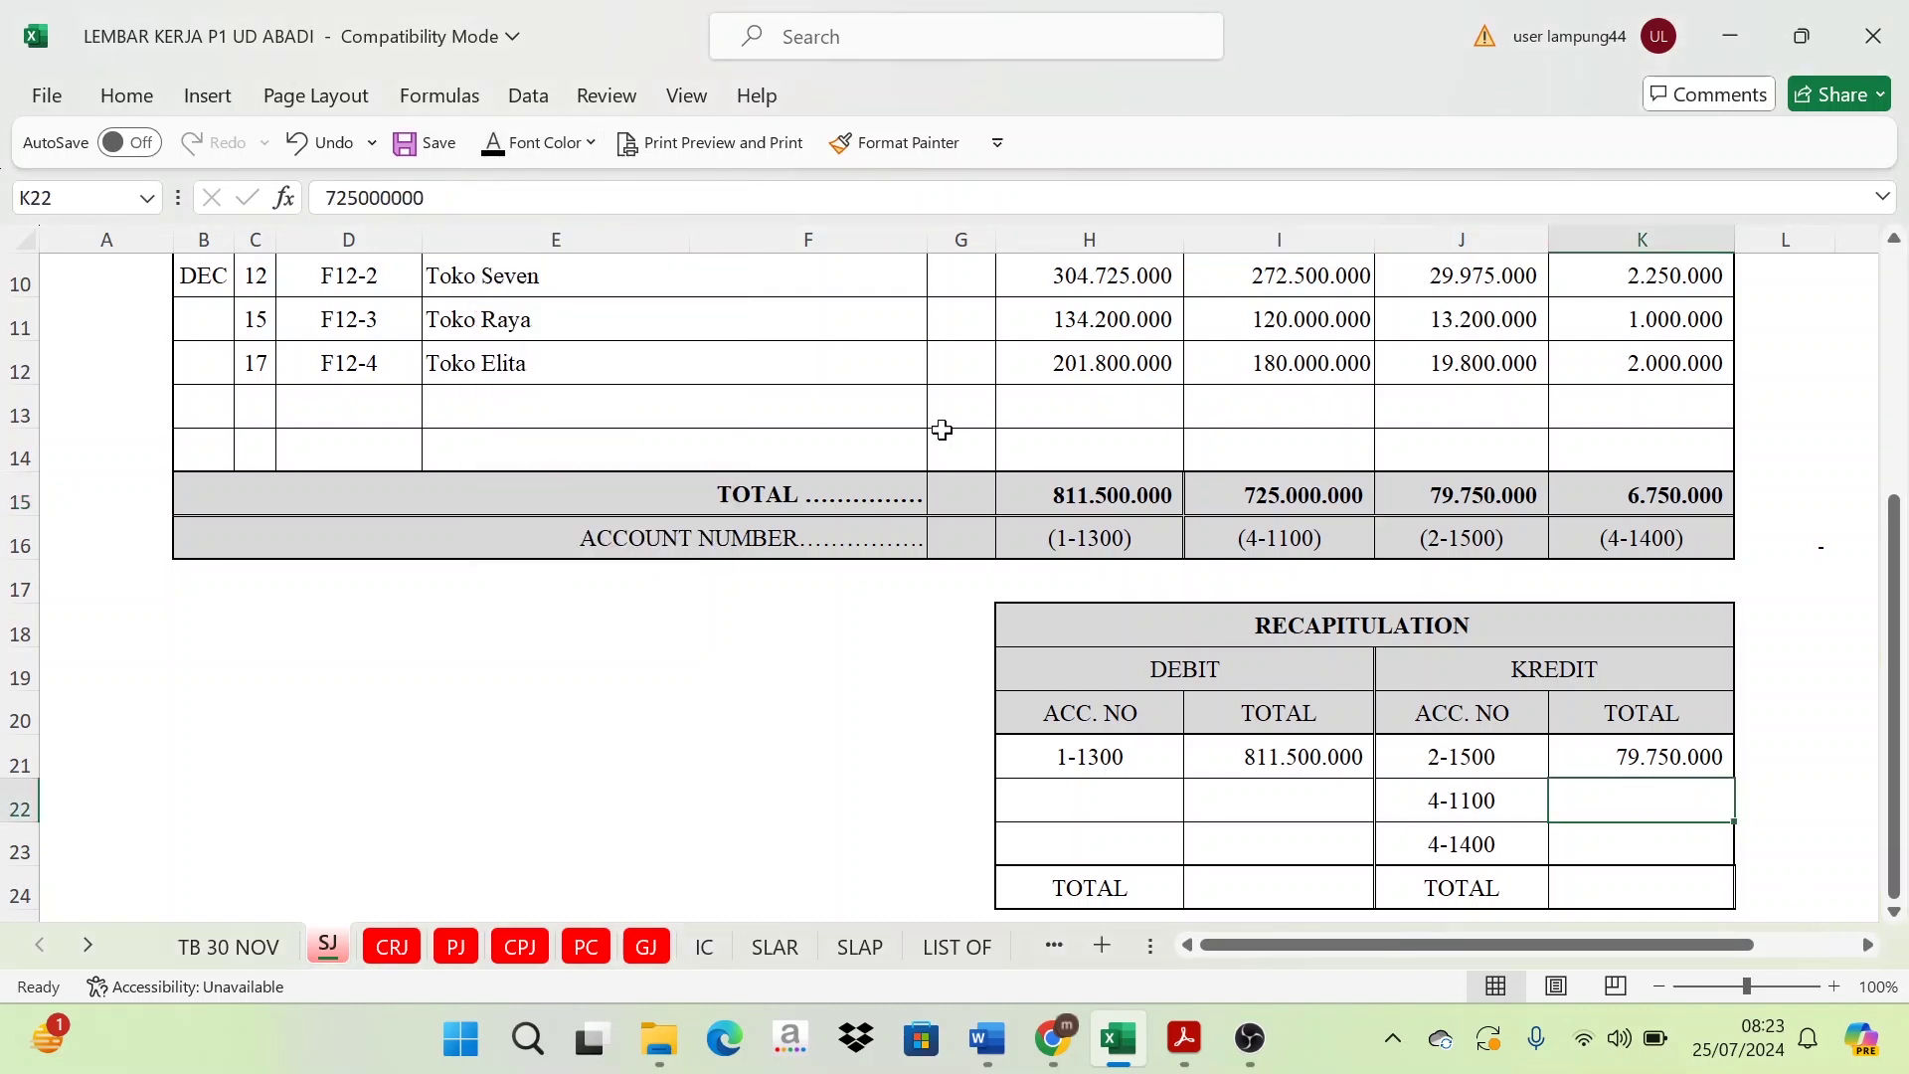
left_click(510, 144)
left_click(1615, 827)
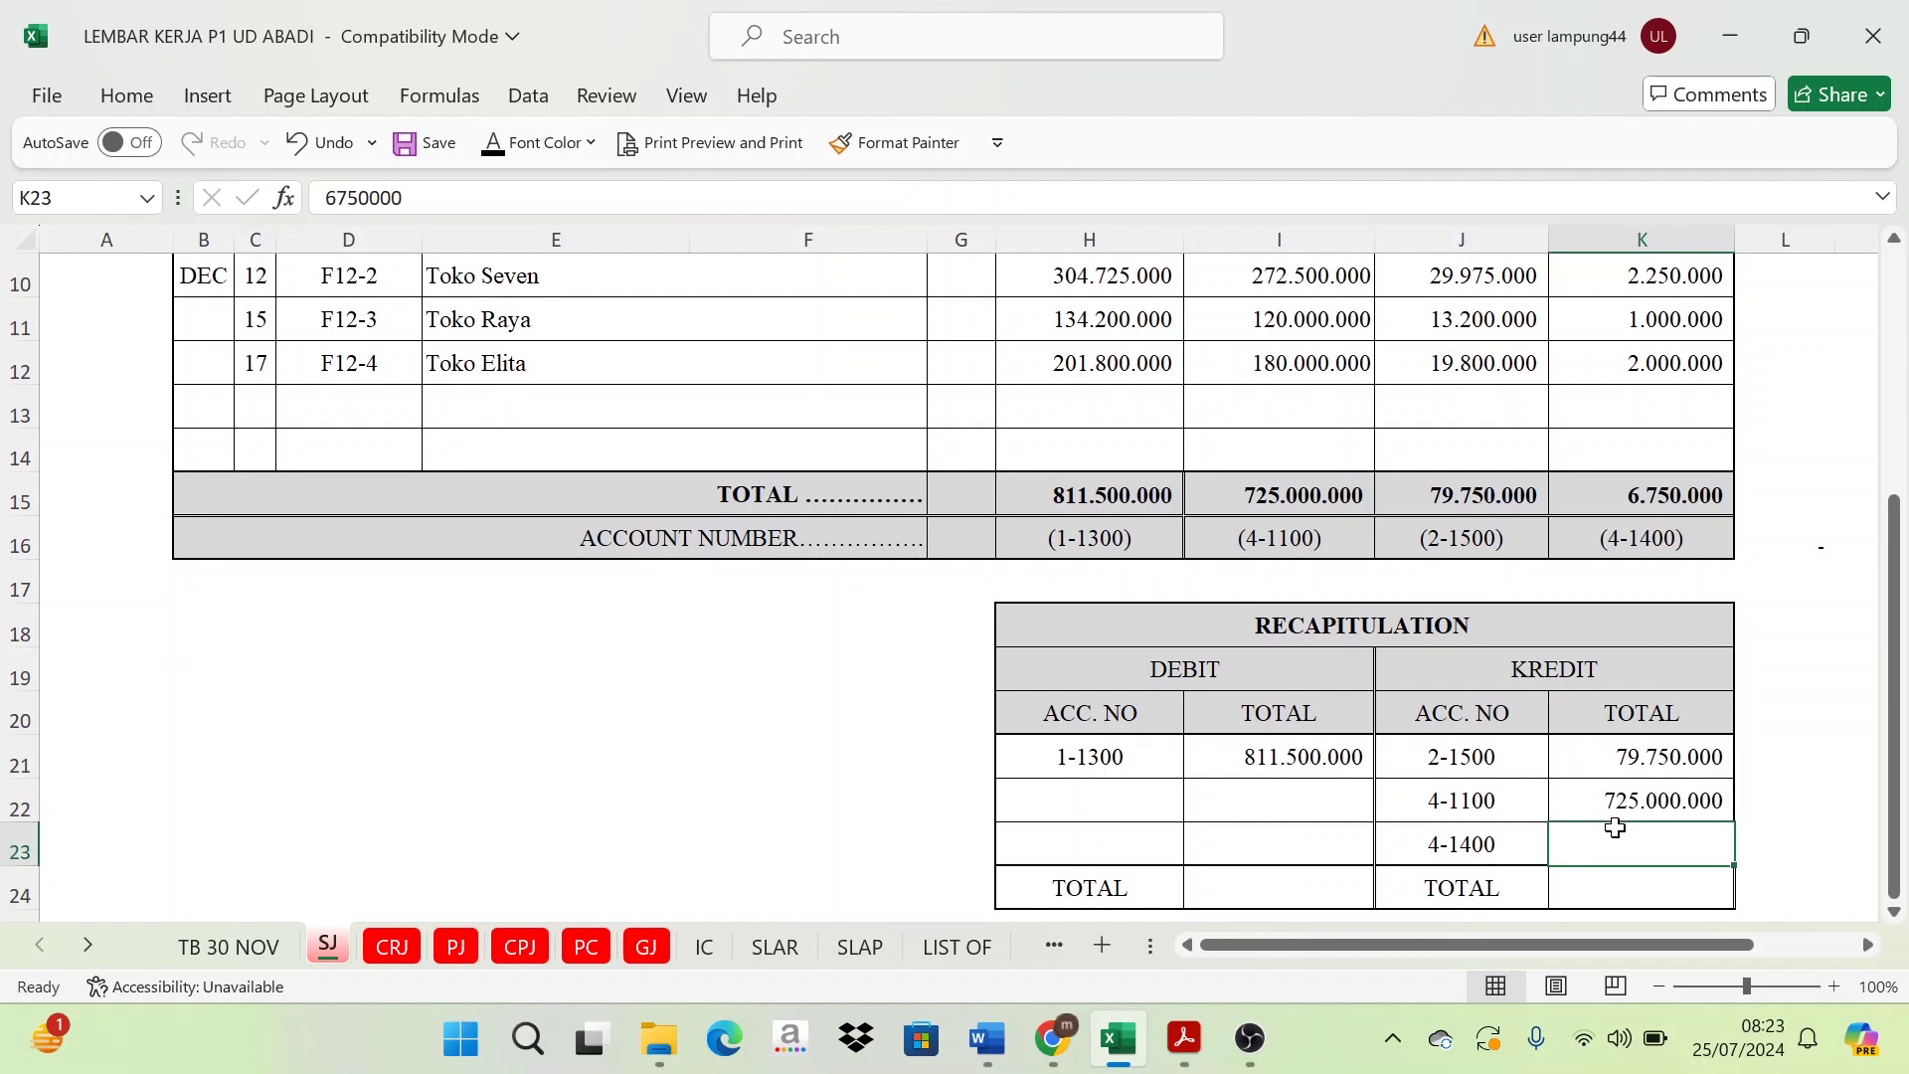
left_click(494, 144)
- Set the debit and credit sums in the Recapitulation table's TOTAL row (I24 and K24) to black font
scroll(1453, 704, "down", 1)
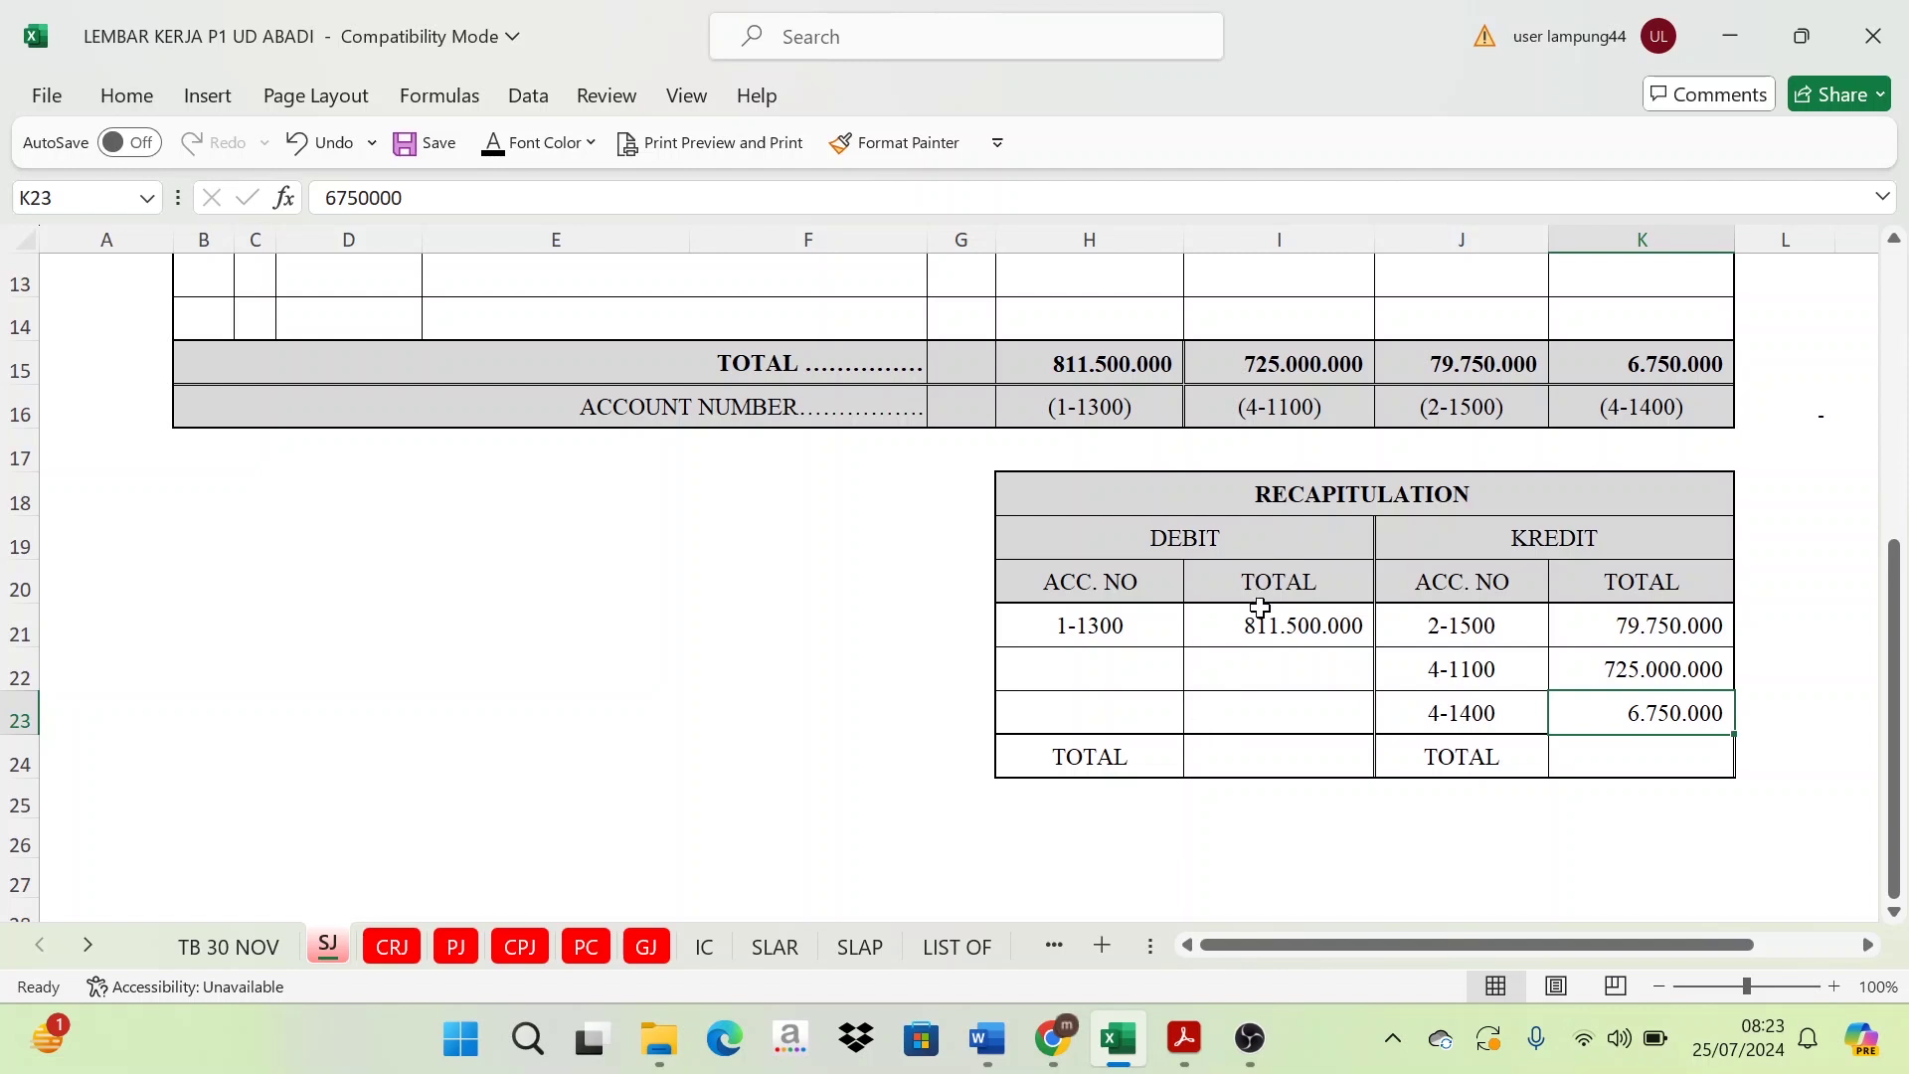
left_click_drag(1259, 607, 1249, 719)
left_click(1247, 748)
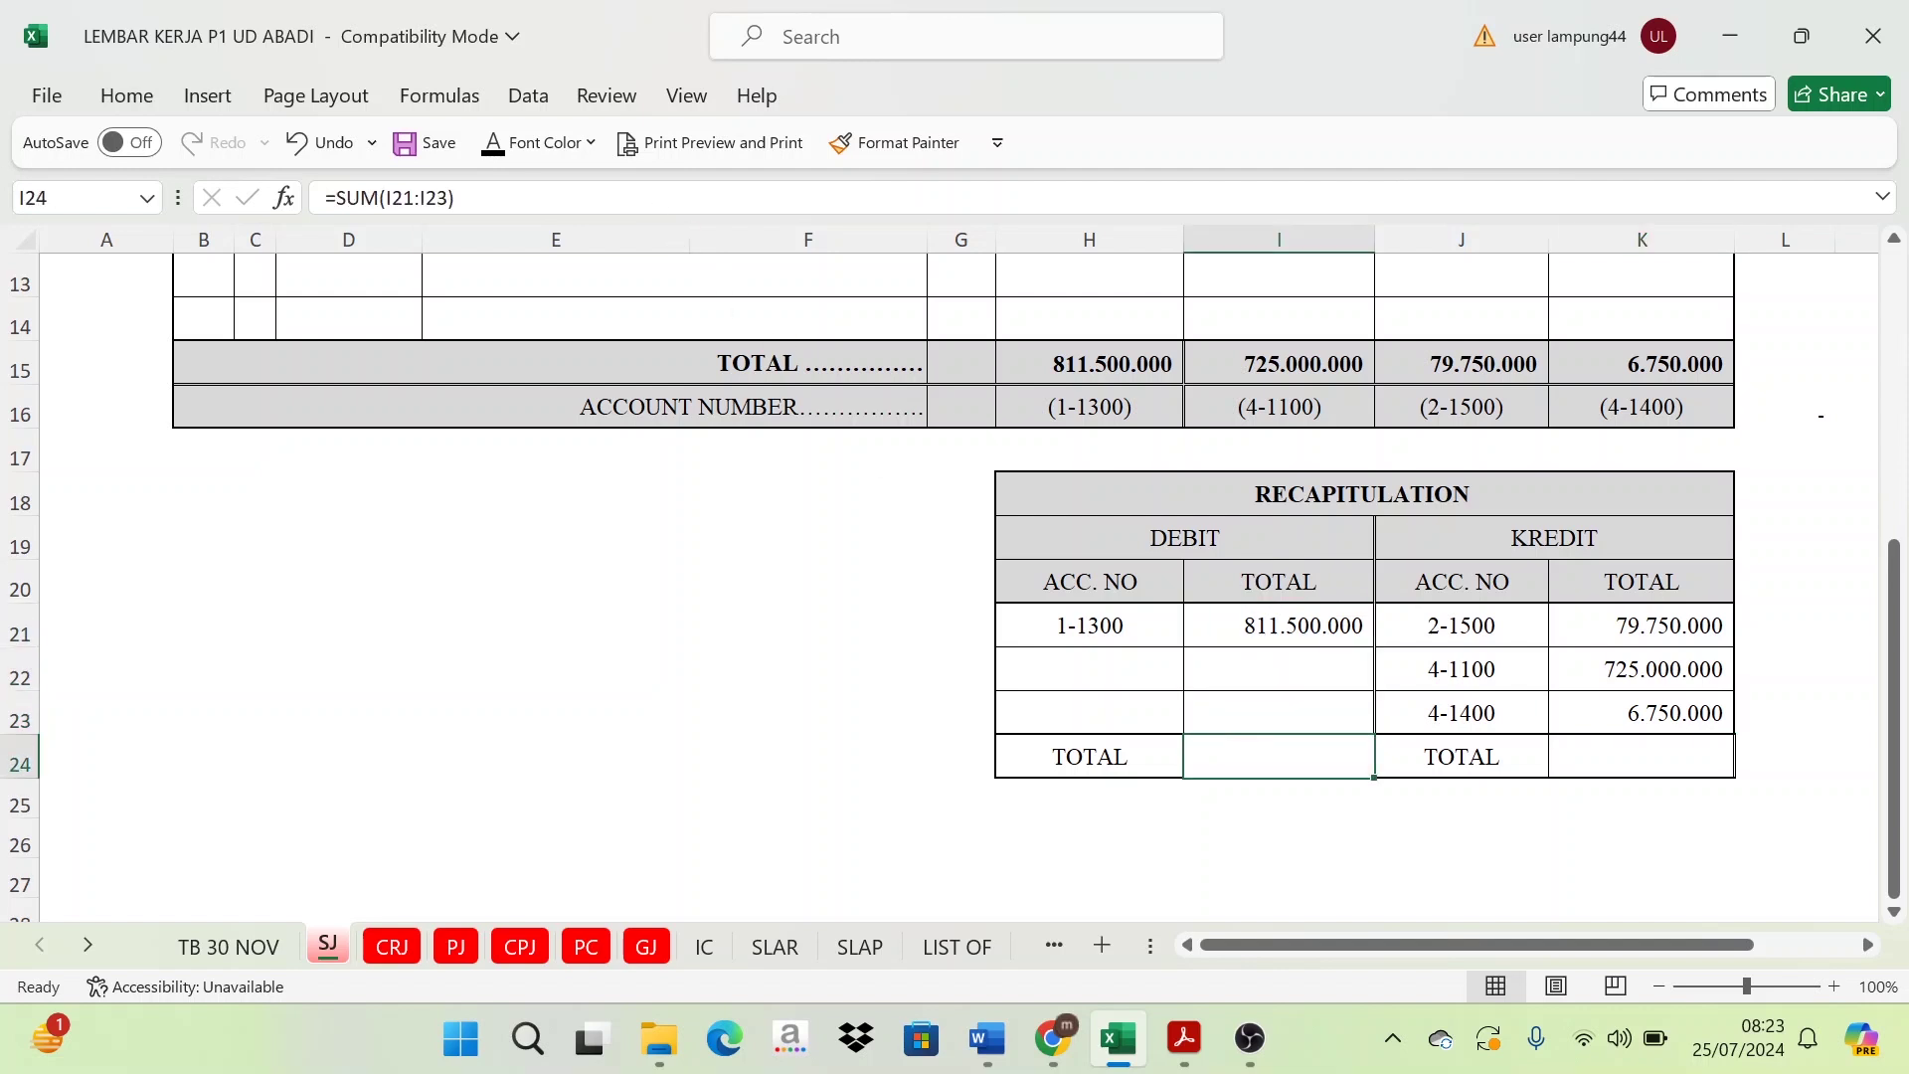
left_click(494, 142)
left_click_drag(1648, 611, 1631, 712)
left_click(1623, 755)
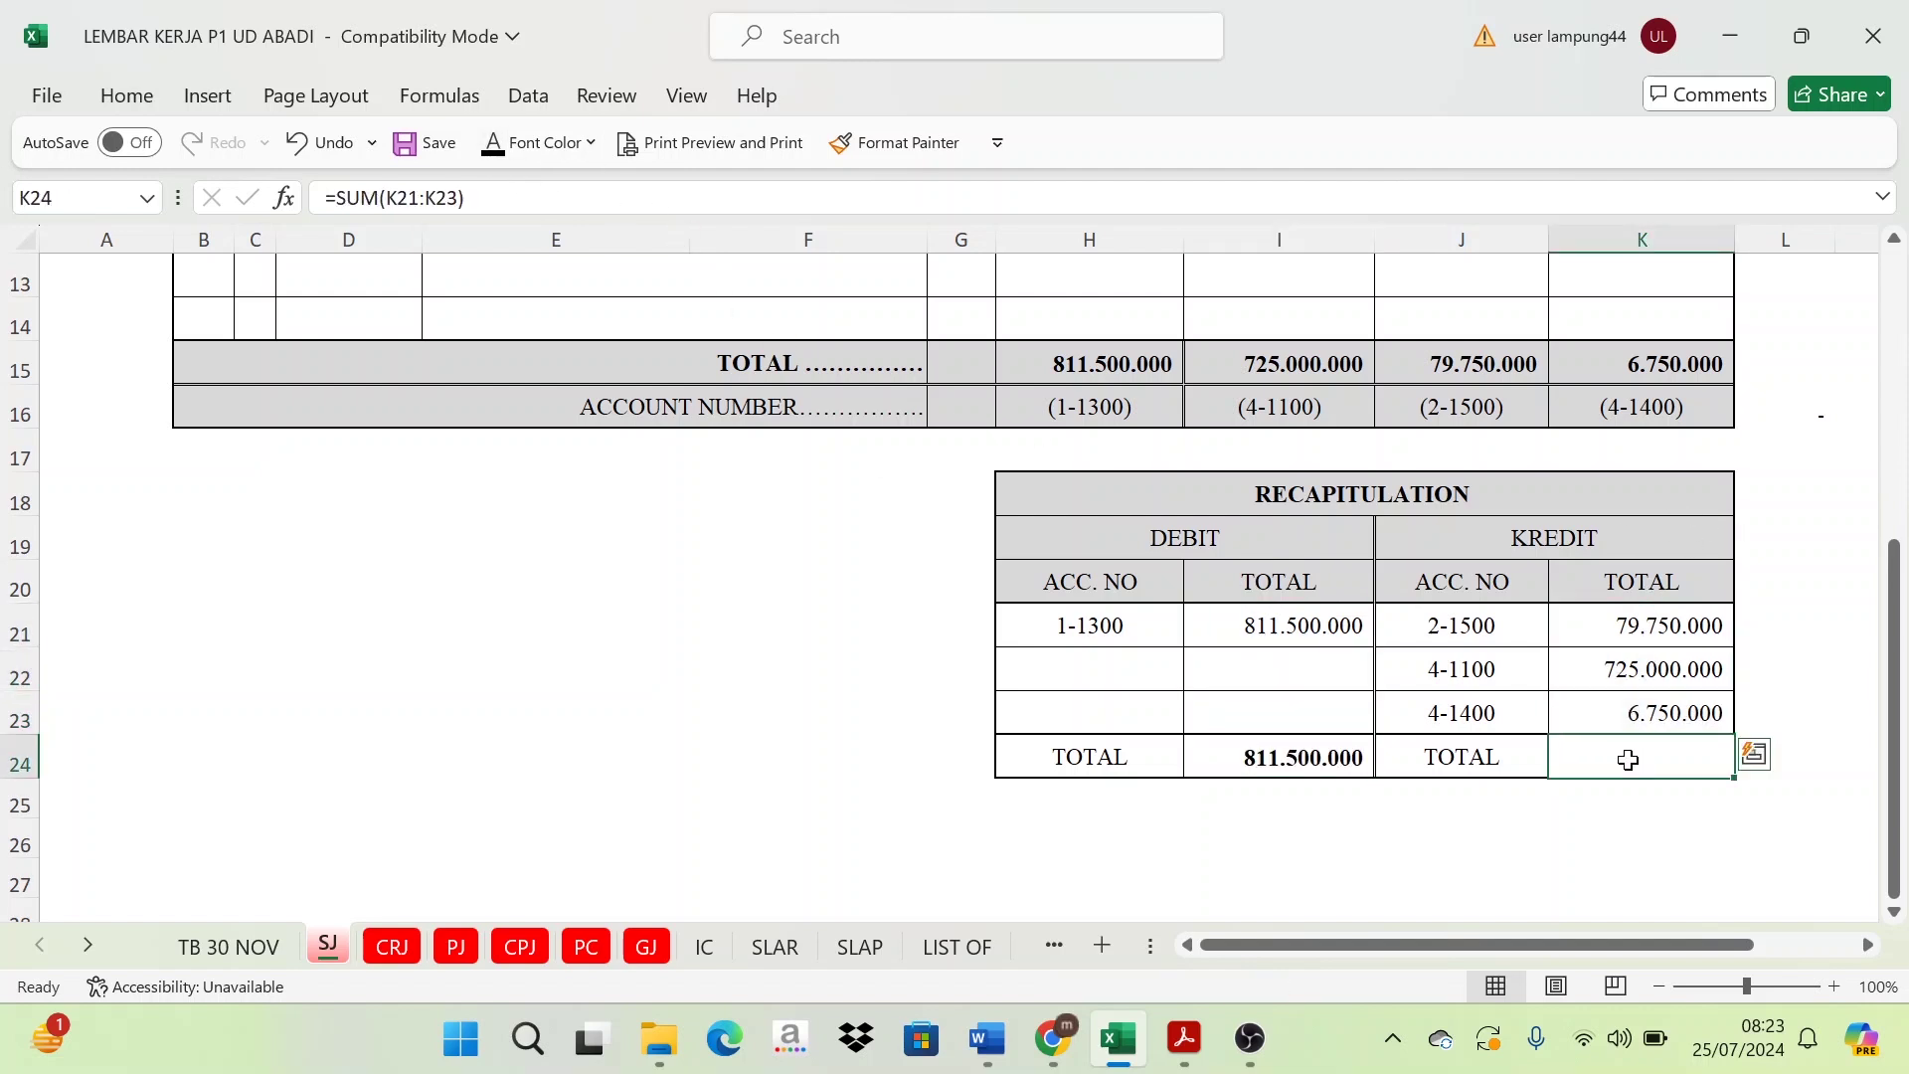
left_click(524, 152)
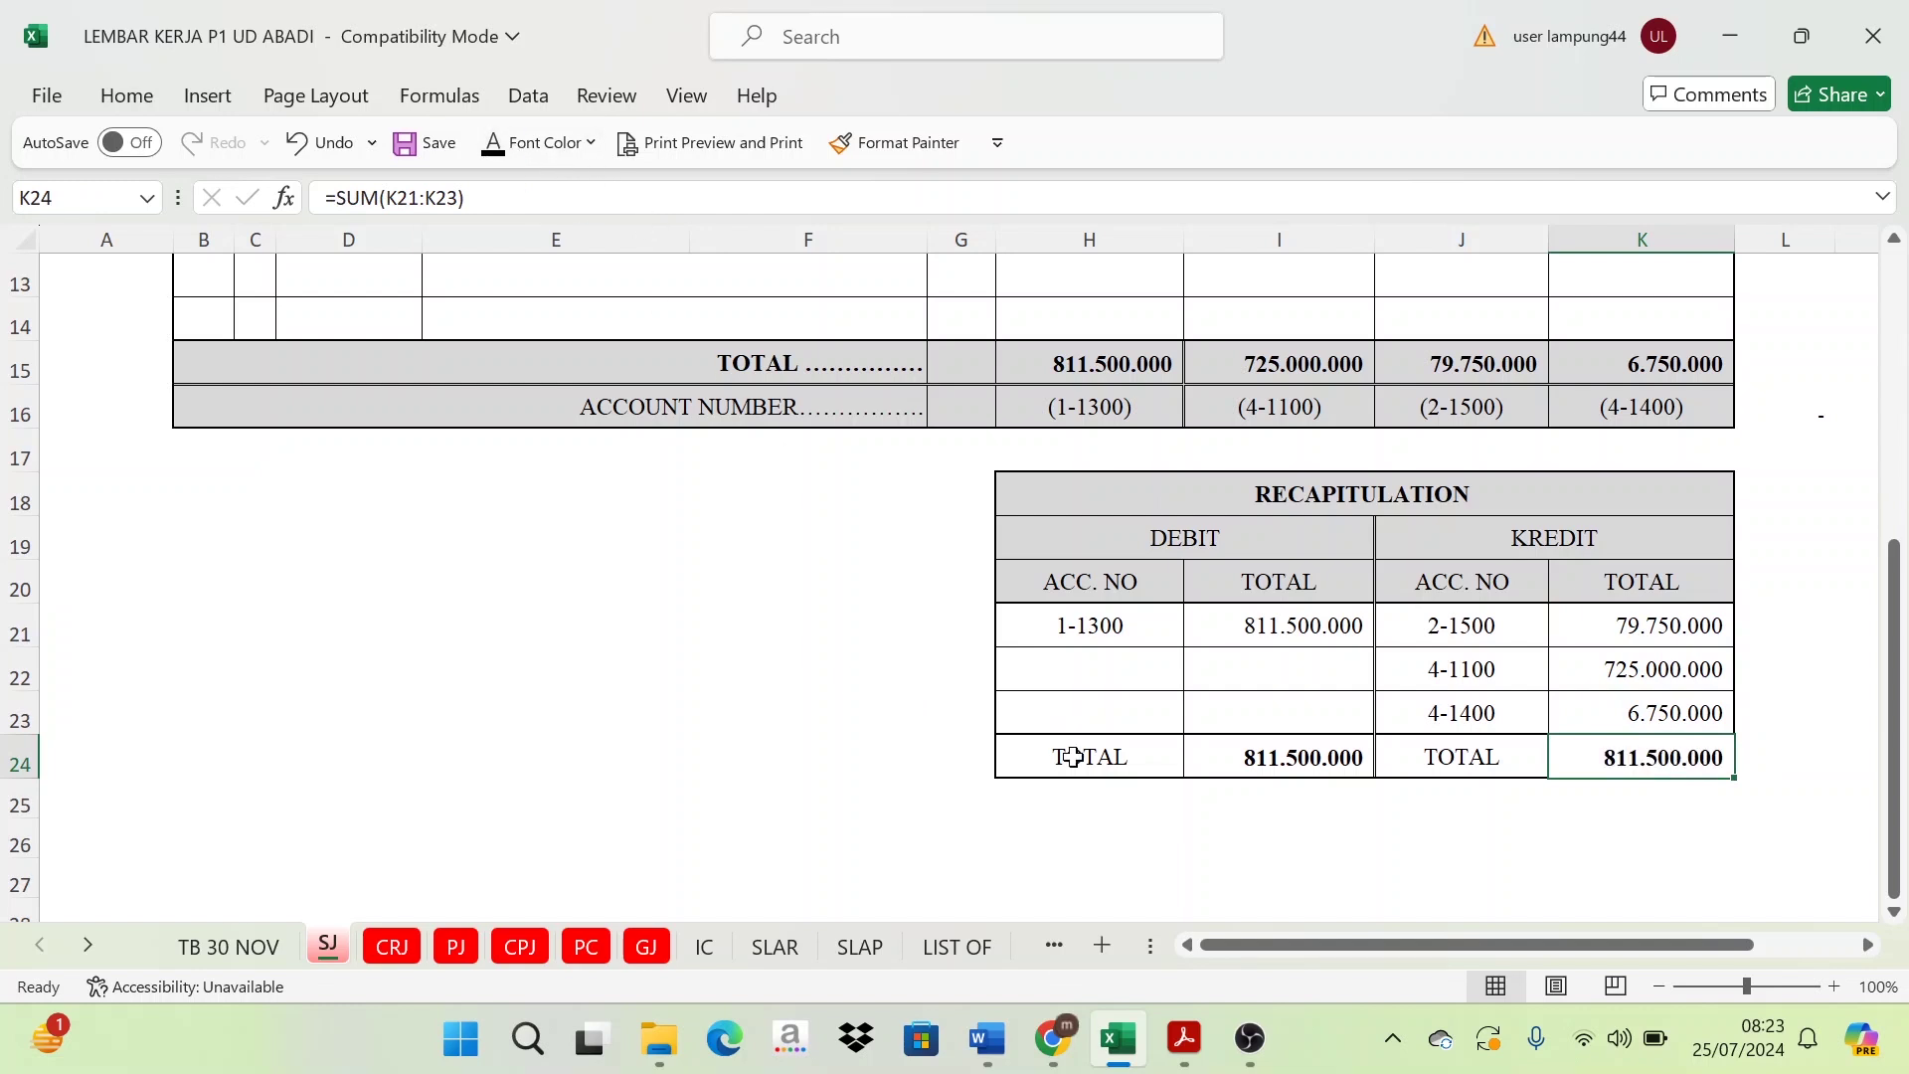
- Make cells H24:J24 in the Recapitulation table's TOTAL row bold, including both TOTAL labels
left_click_drag(1069, 758, 1428, 759)
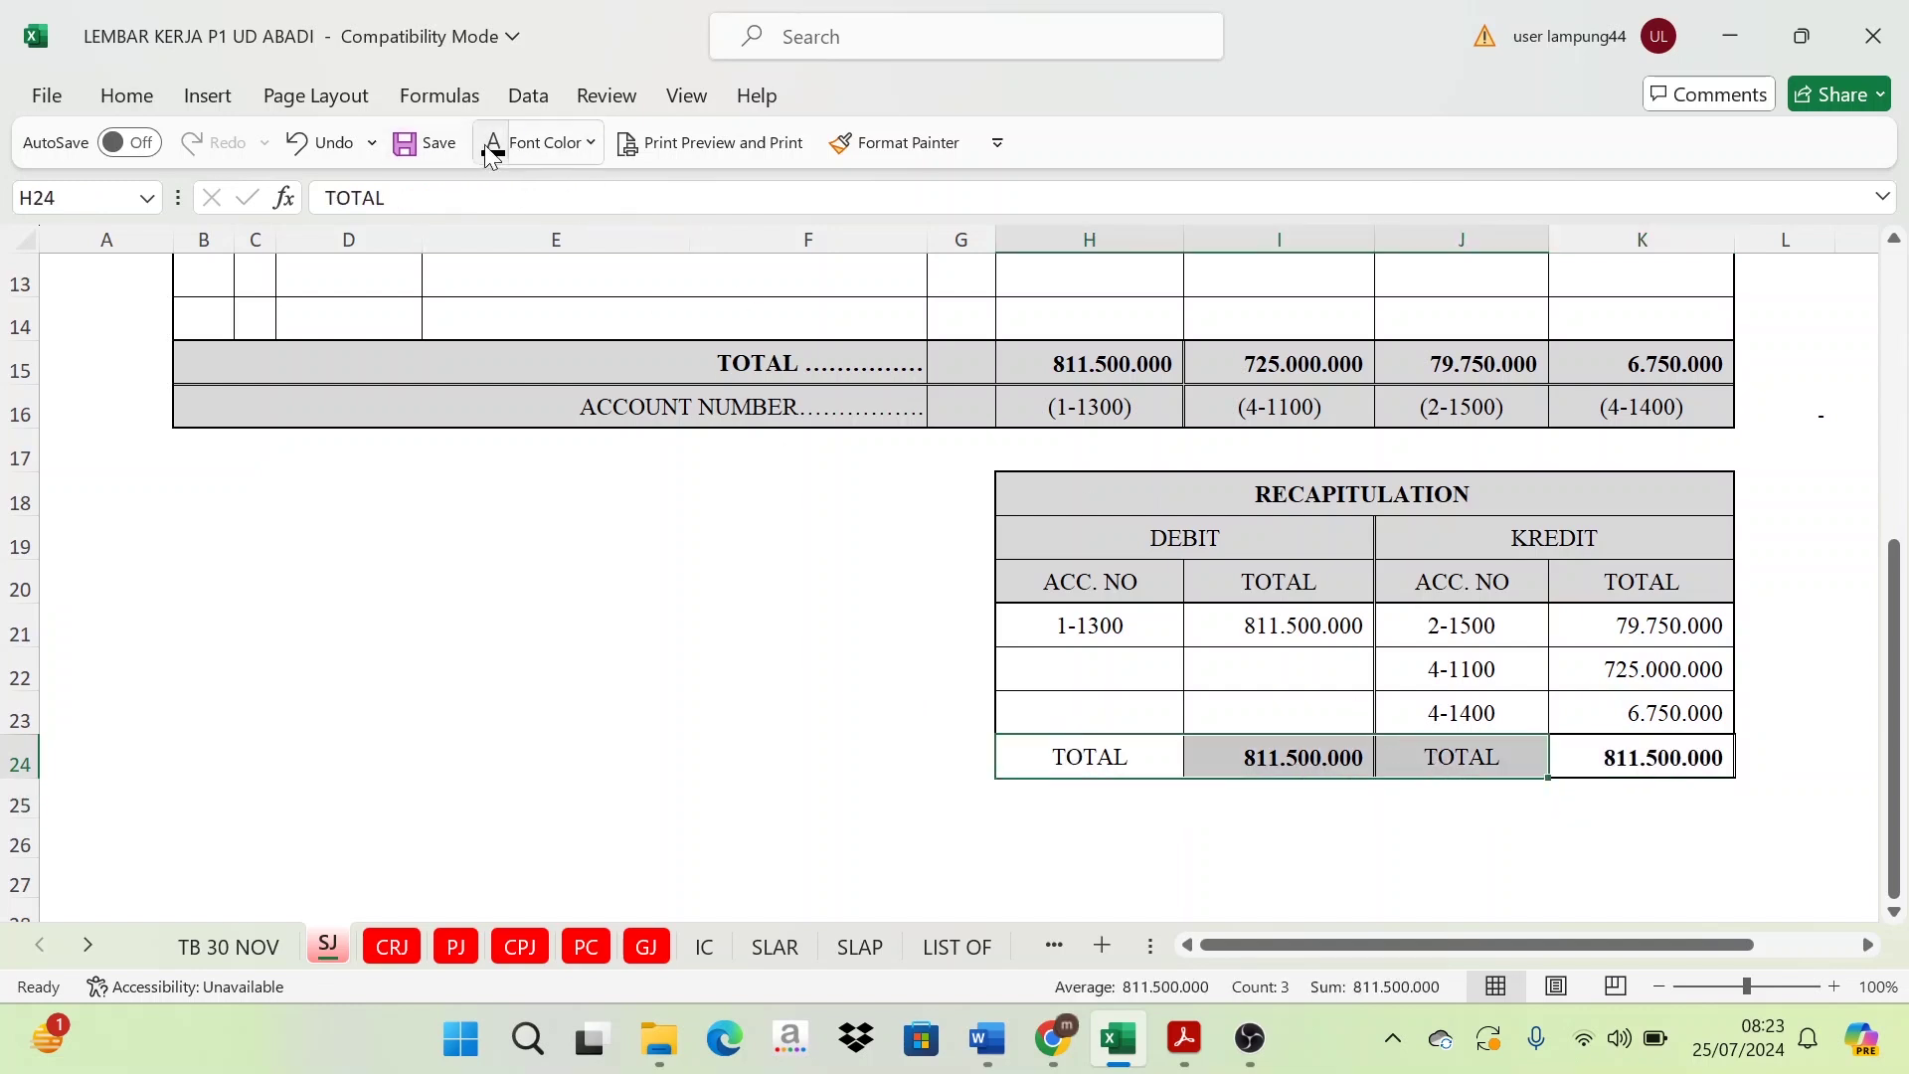
left_click(149, 99)
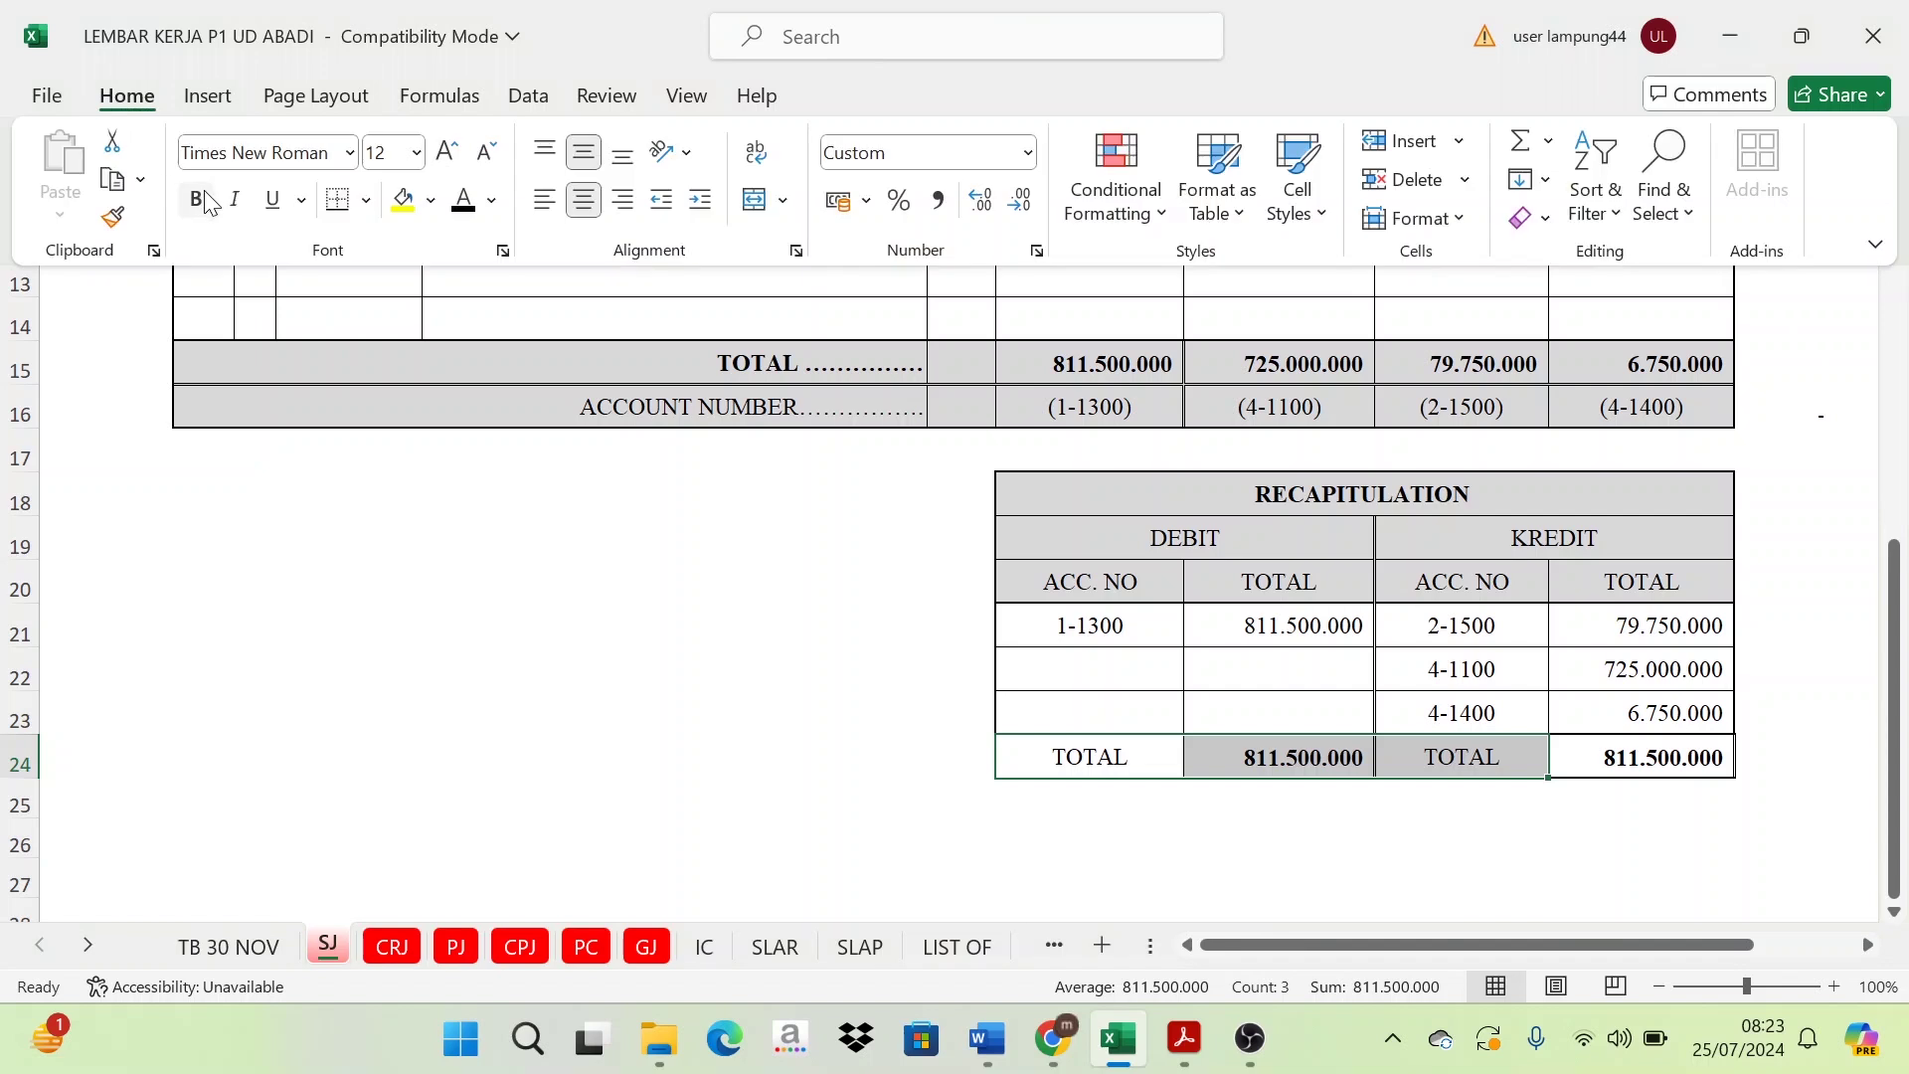
left_click(187, 198)
left_click(1289, 750)
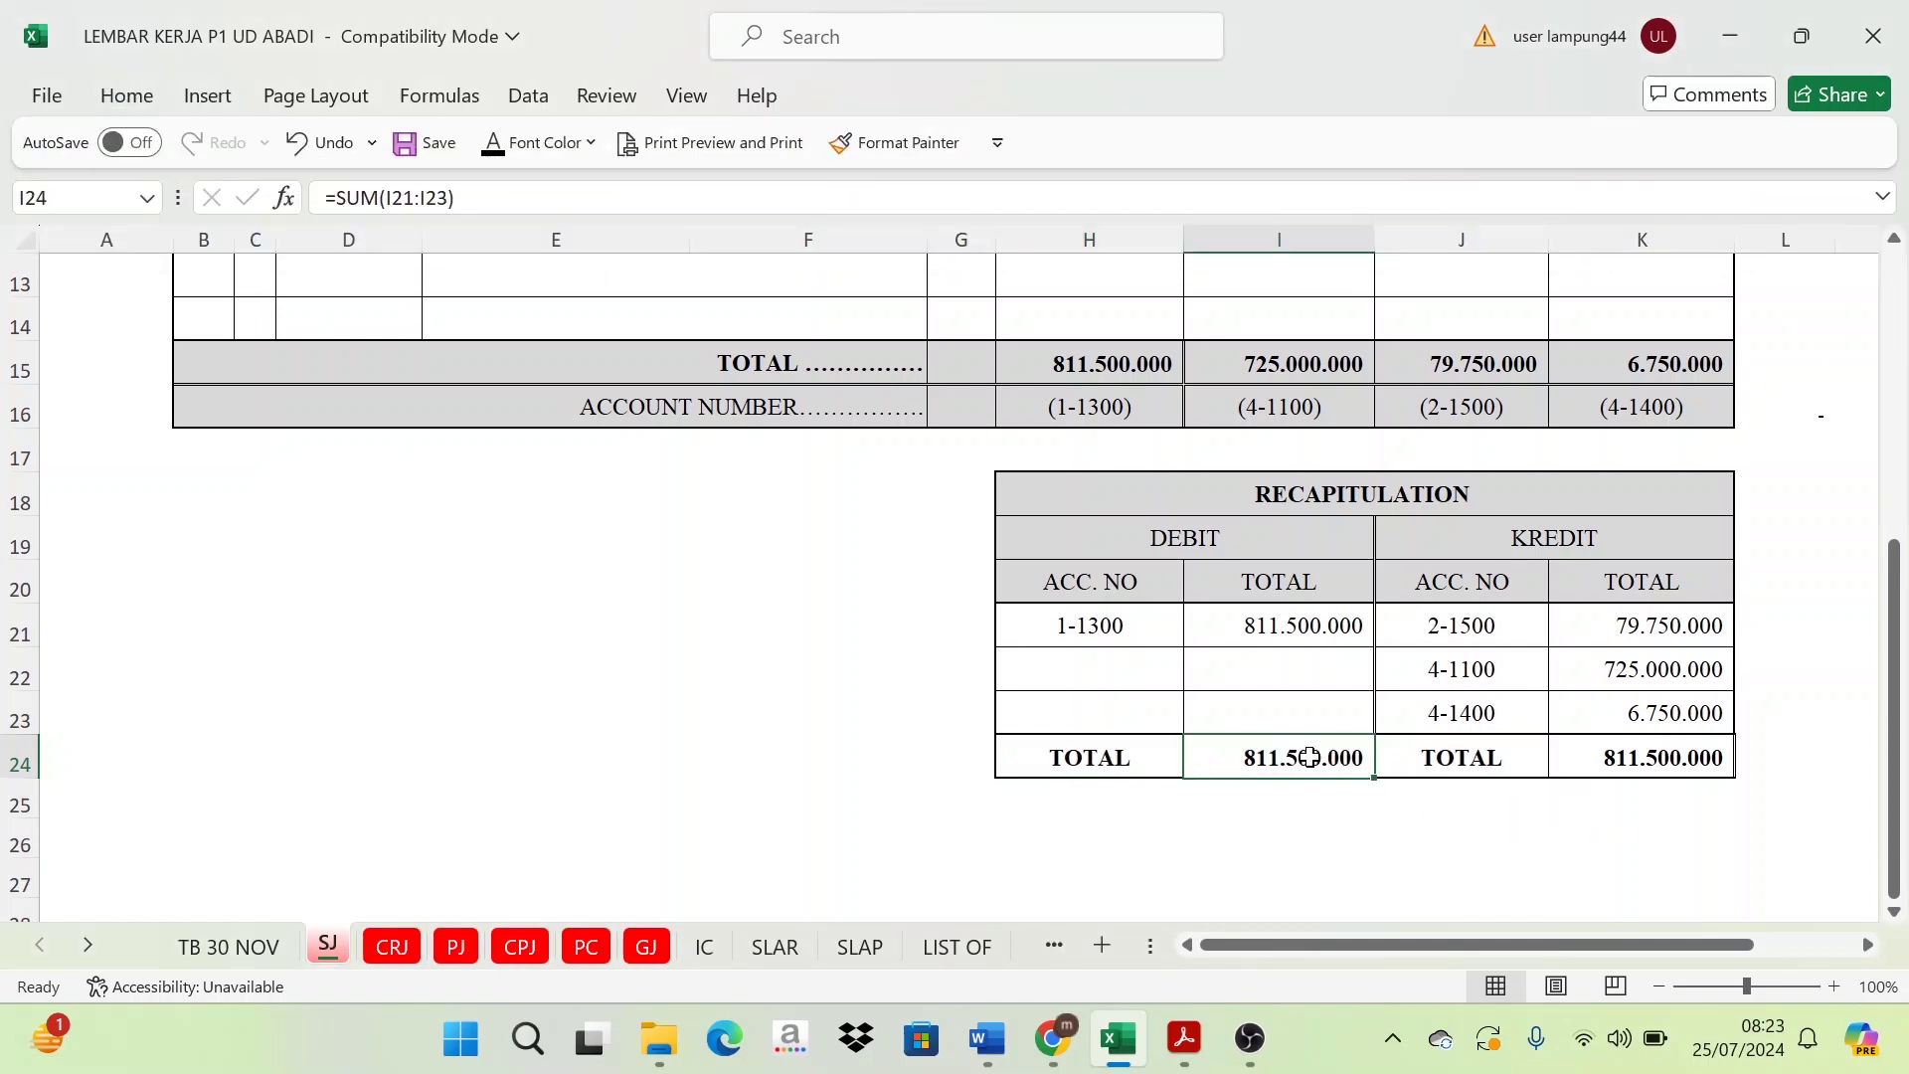
- Compare the debit total in I24 with the credit total in K24 of the Recapitulation table
left_click(1656, 765)
left_click(1315, 767)
left_click(1658, 764)
left_click(1330, 766)
left_click(1645, 767)
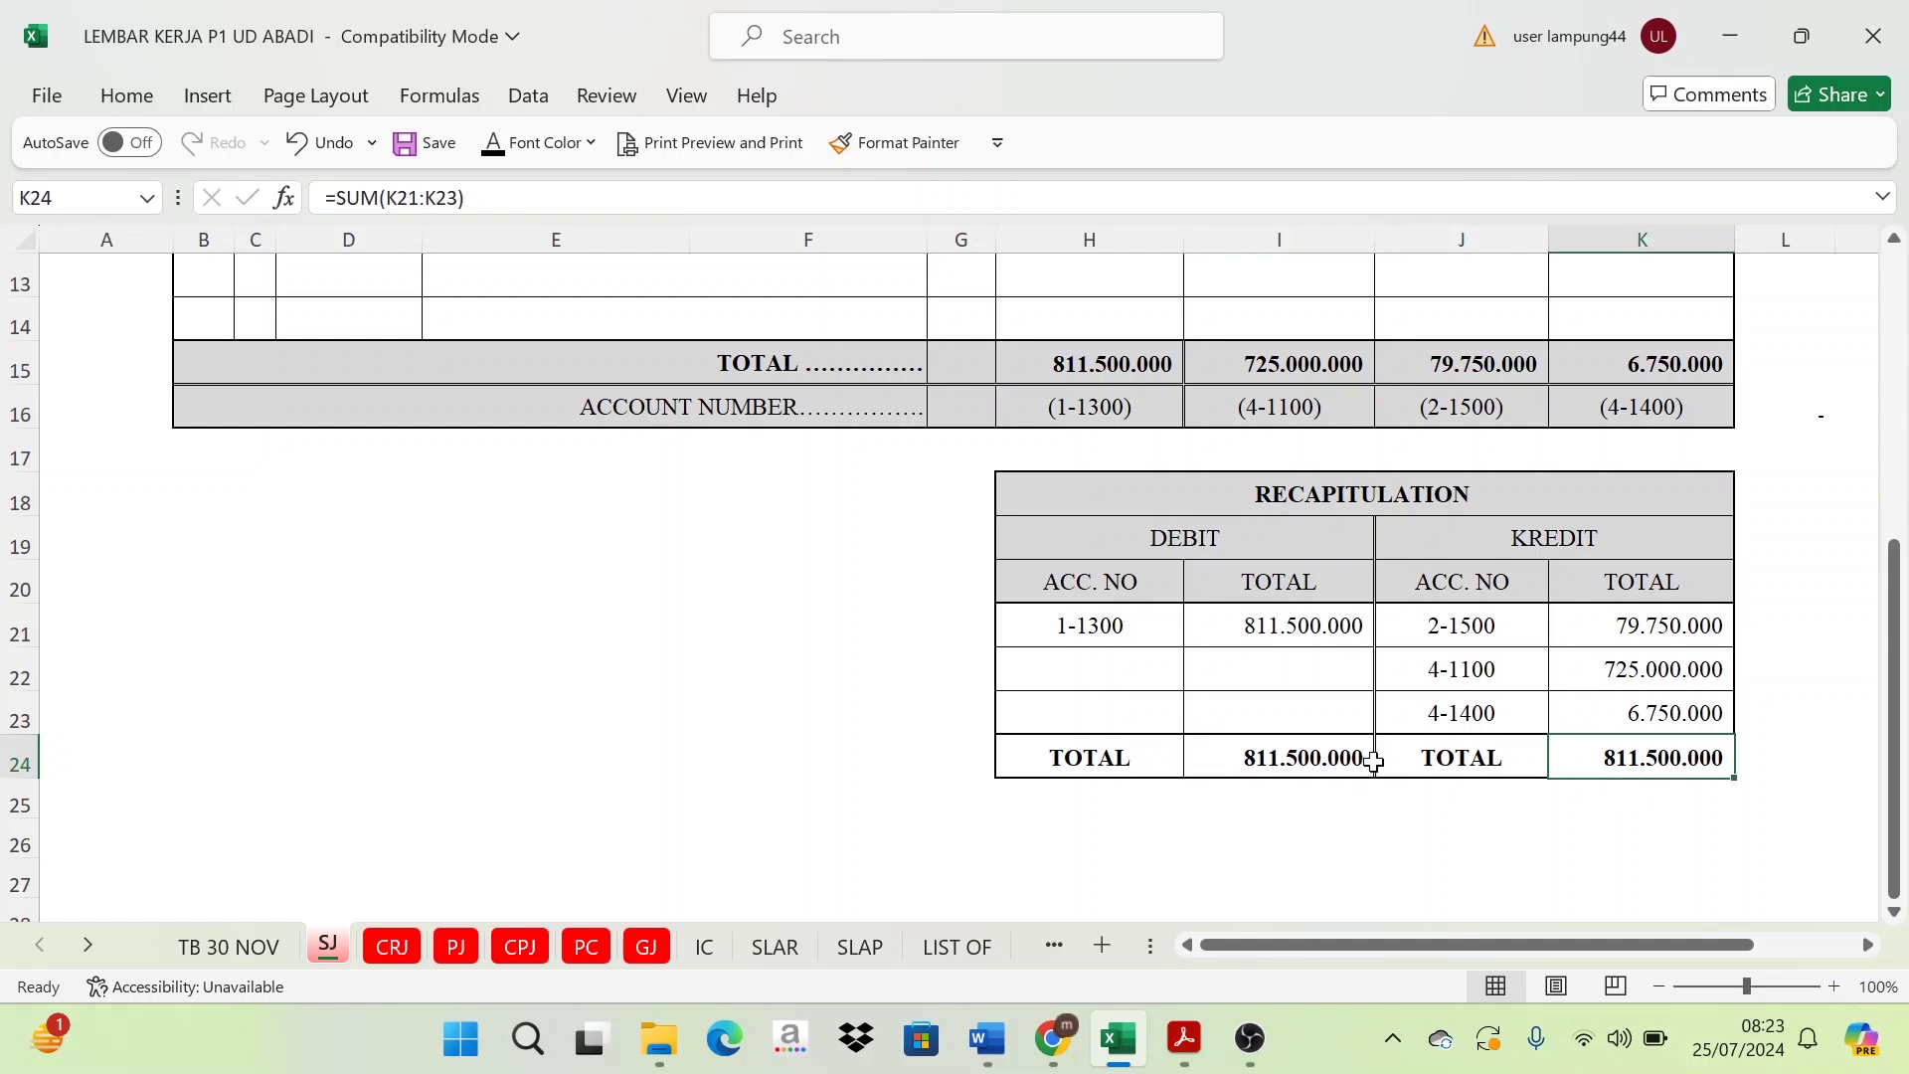
left_click(1372, 760)
left_click(1592, 752)
left_click(1326, 766)
- Check the combined sum of the journal's credit totals (I15:K15) against the Account Receivable debit total in H15
scroll(1236, 677, "up", 3)
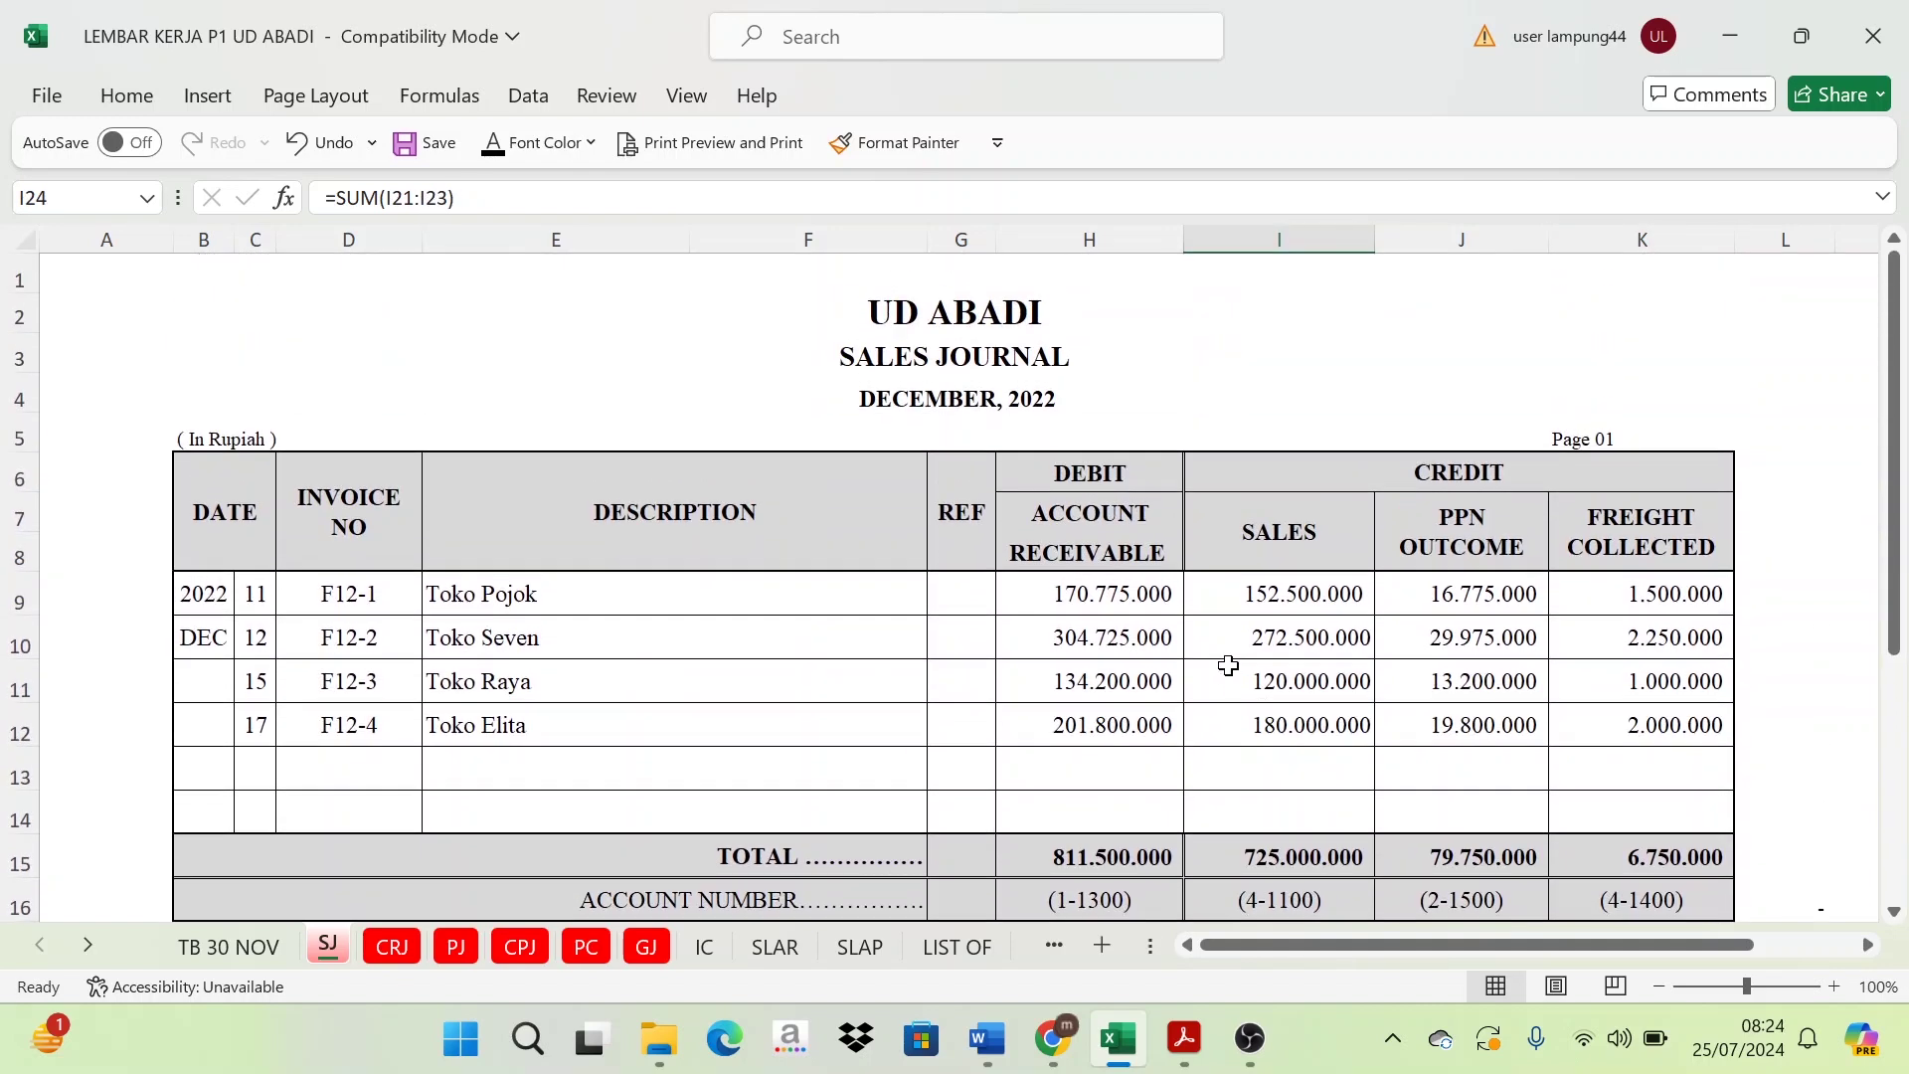
left_click_drag(1288, 736, 1591, 736)
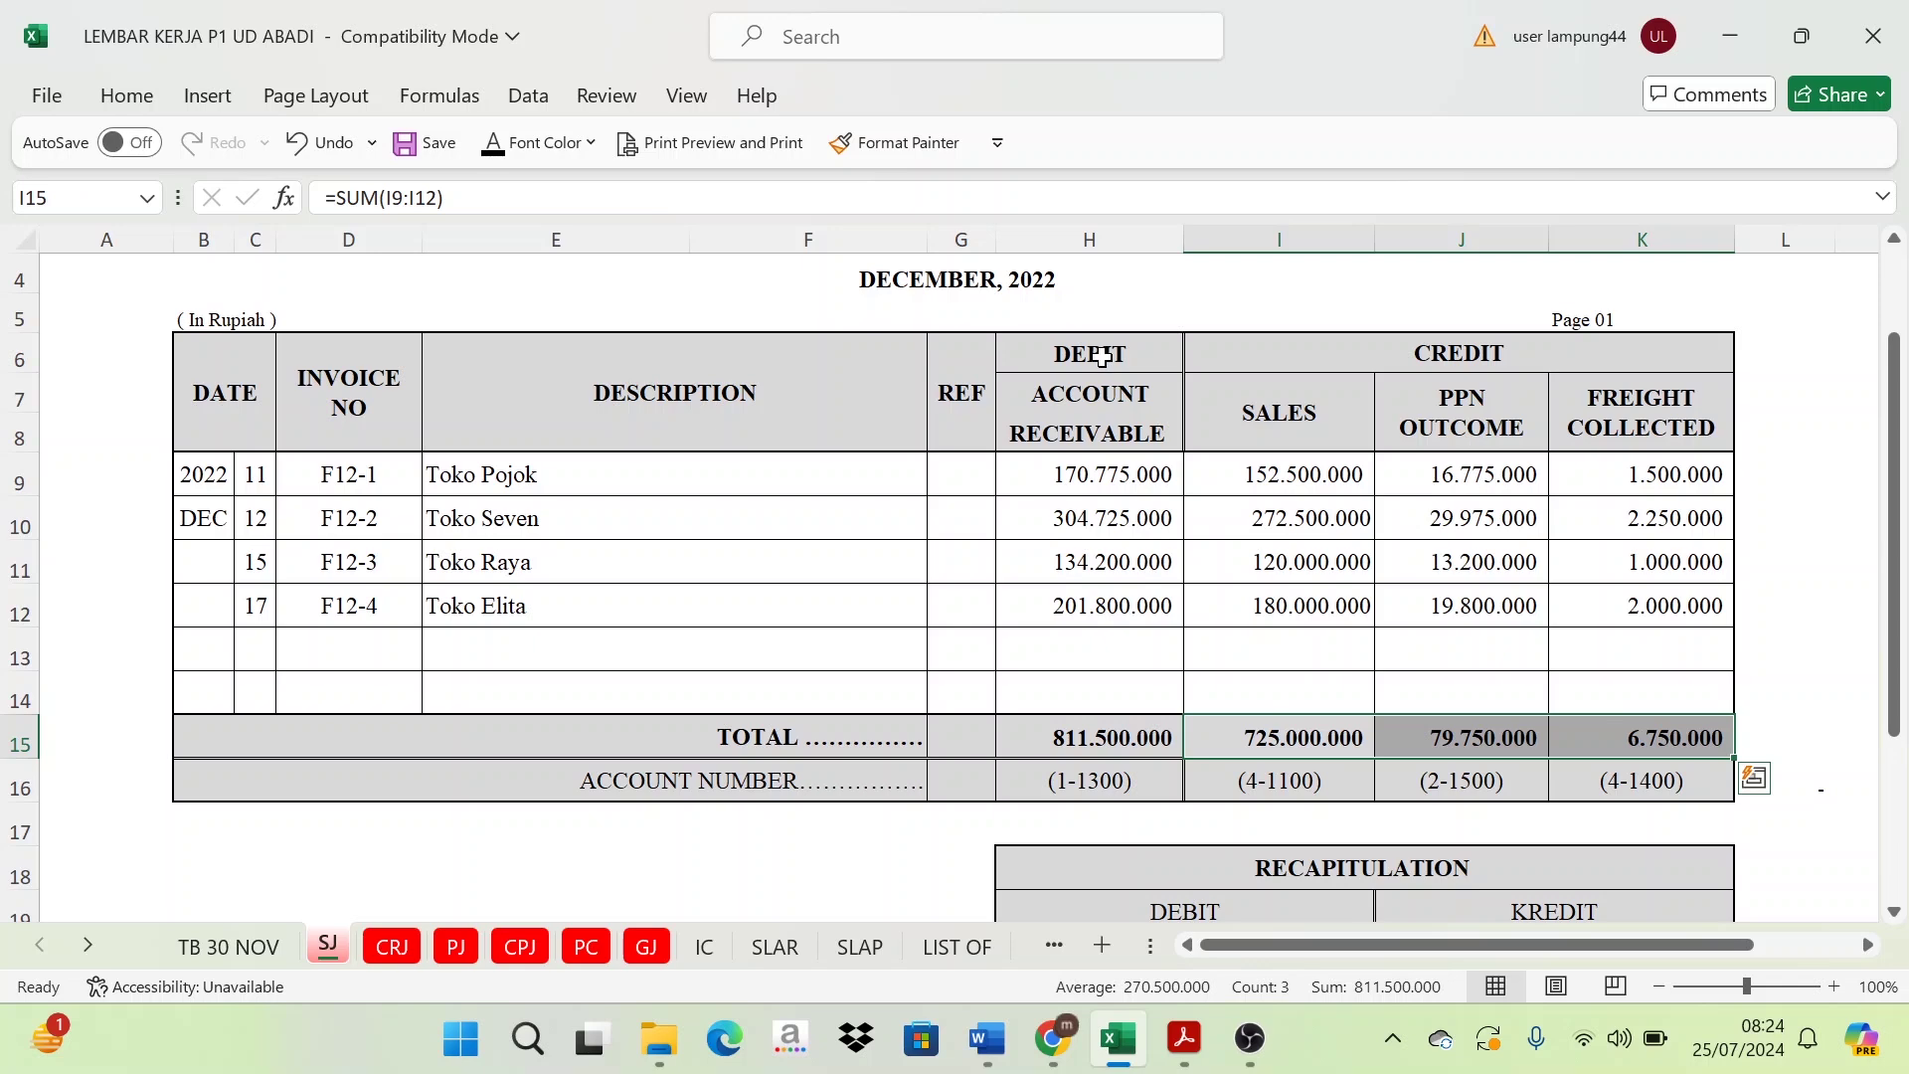
left_click(1098, 736)
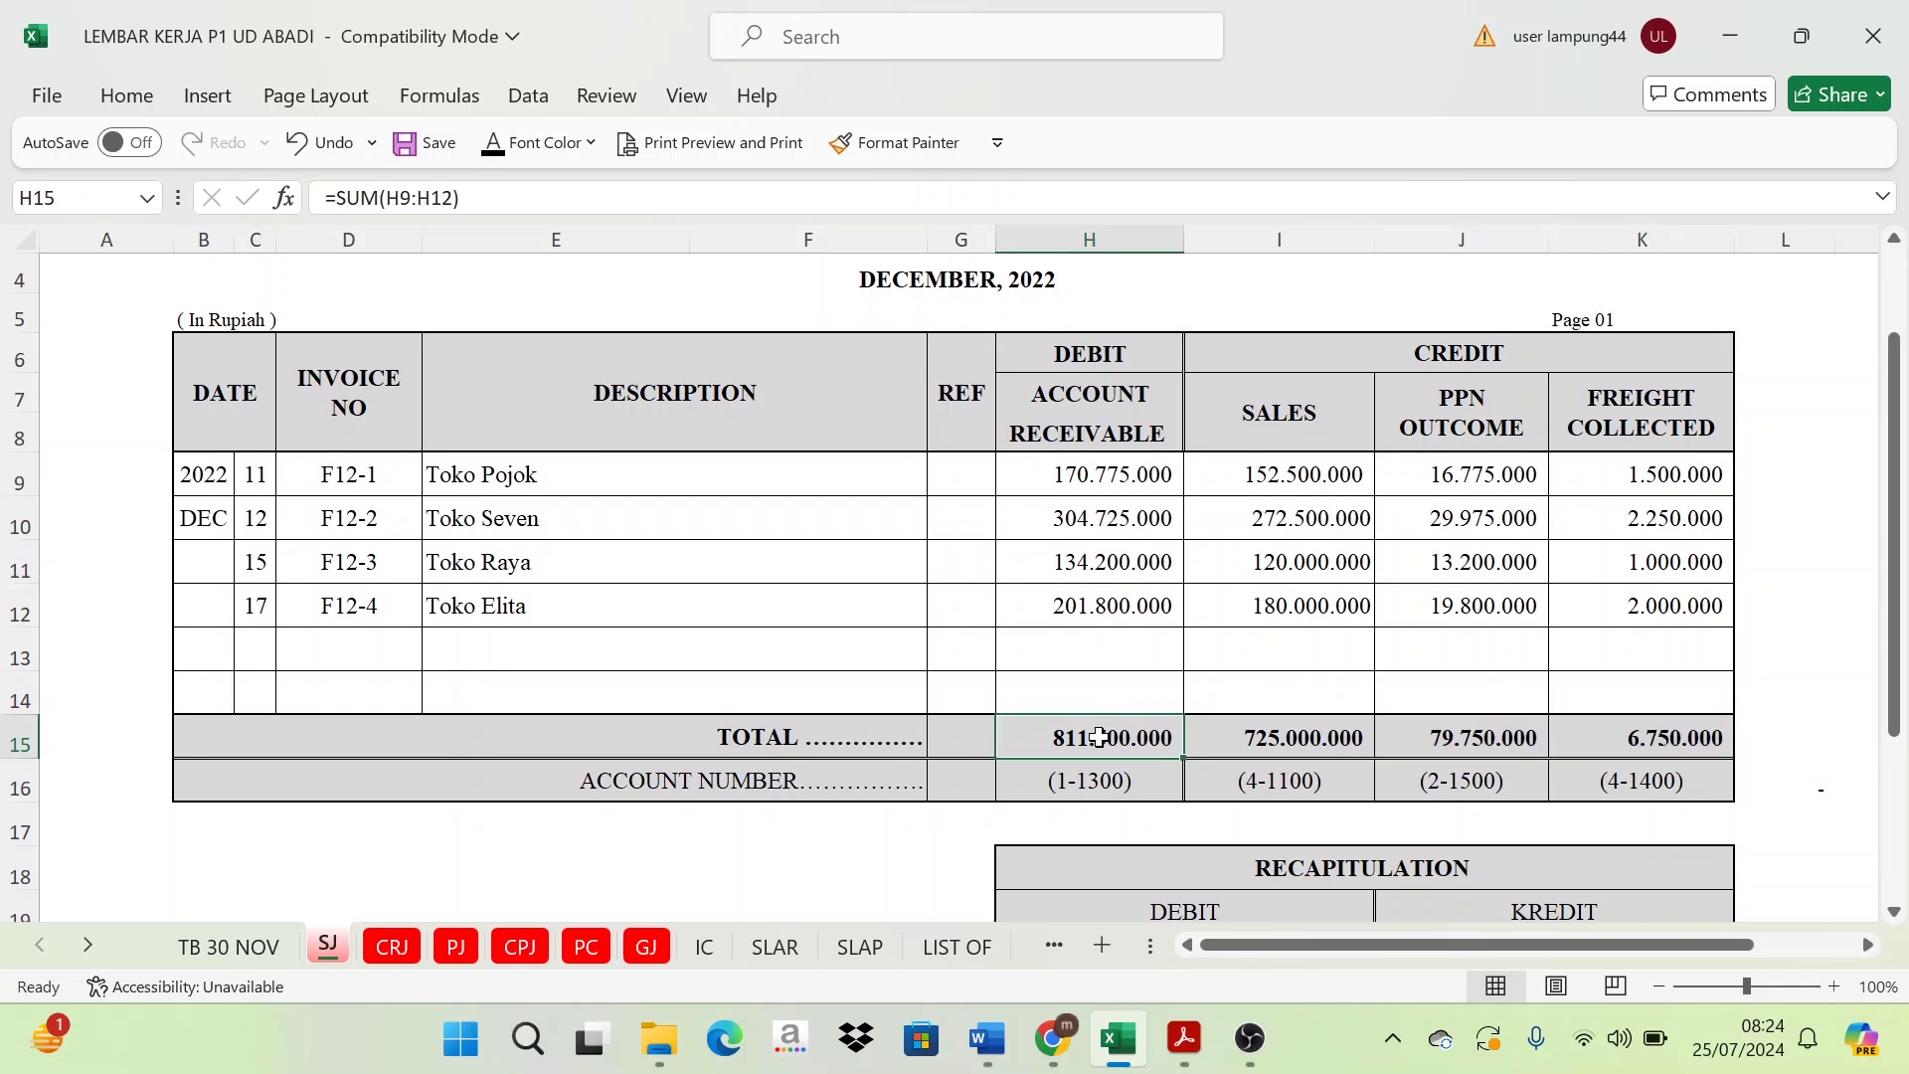
scroll(1097, 737, "down", 1)
scroll(1126, 725, "up", 2)
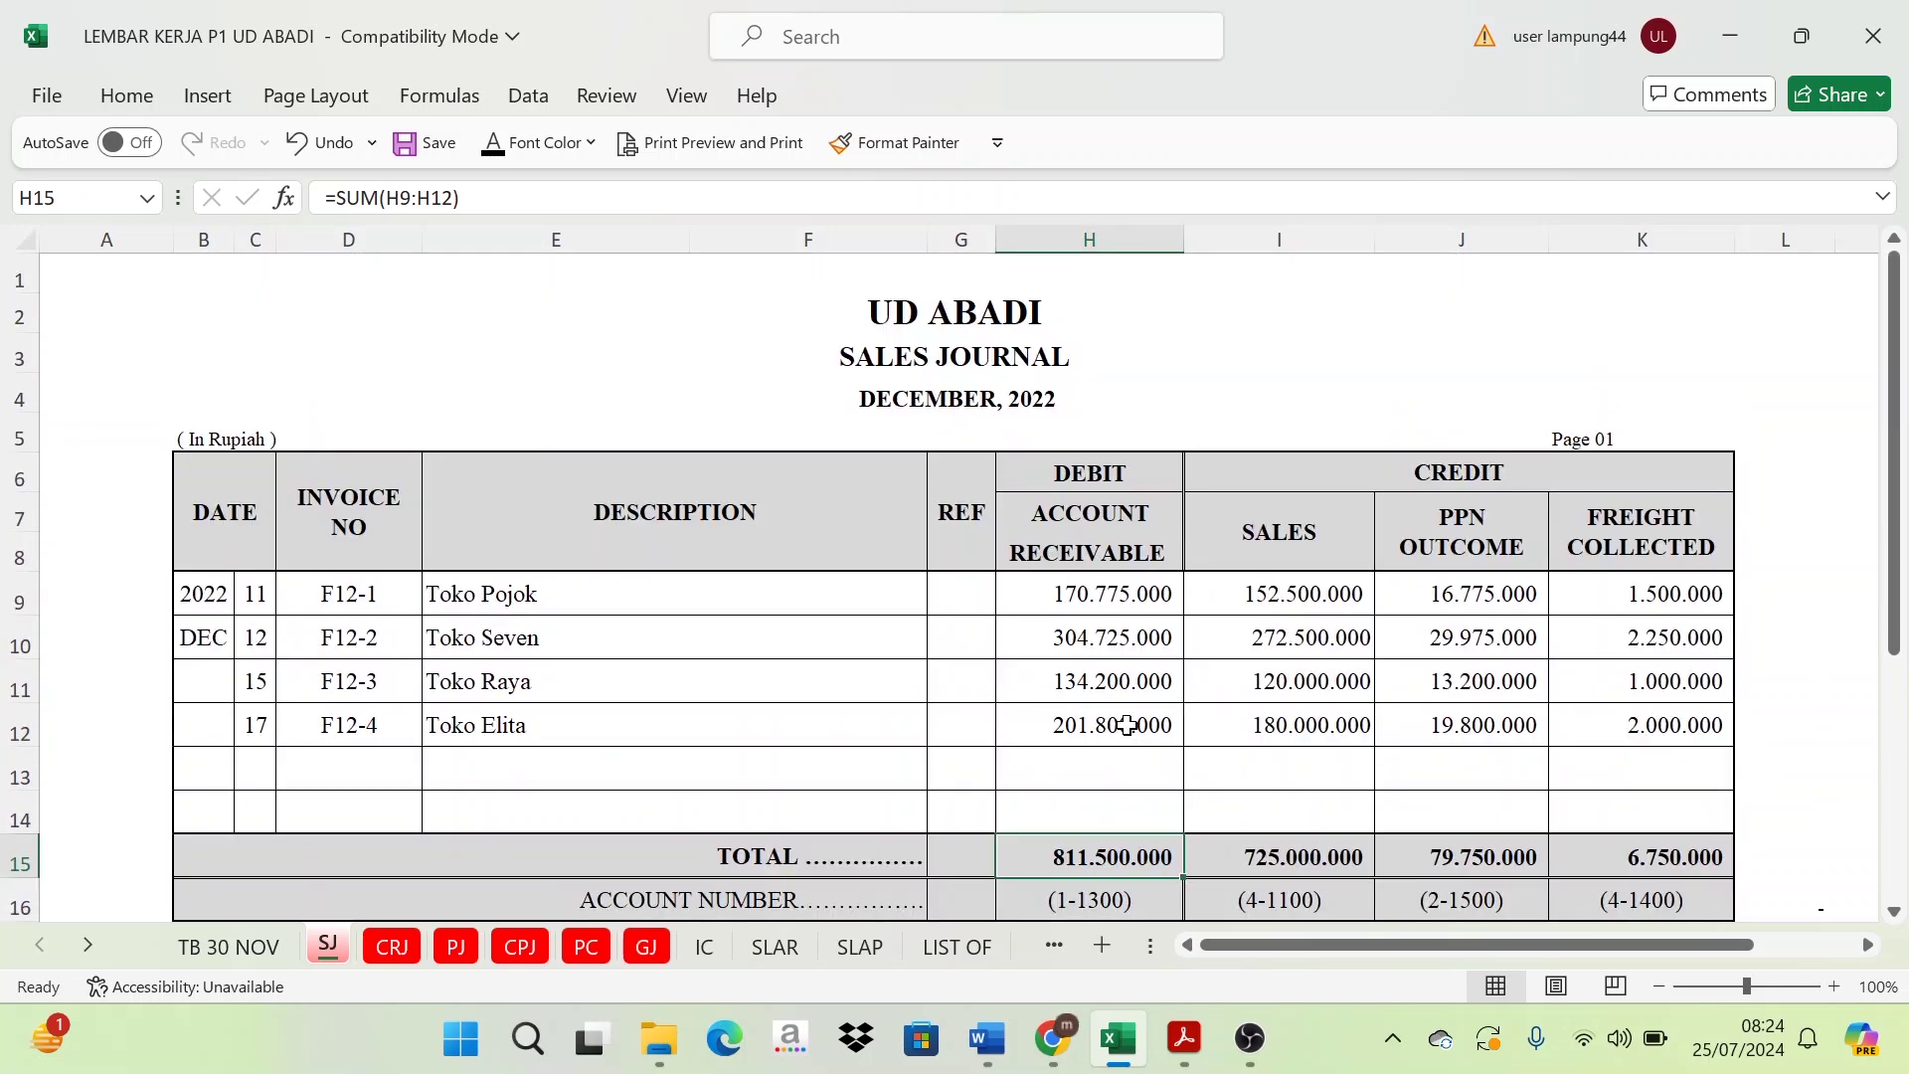
scroll(1126, 725, "down", 1)
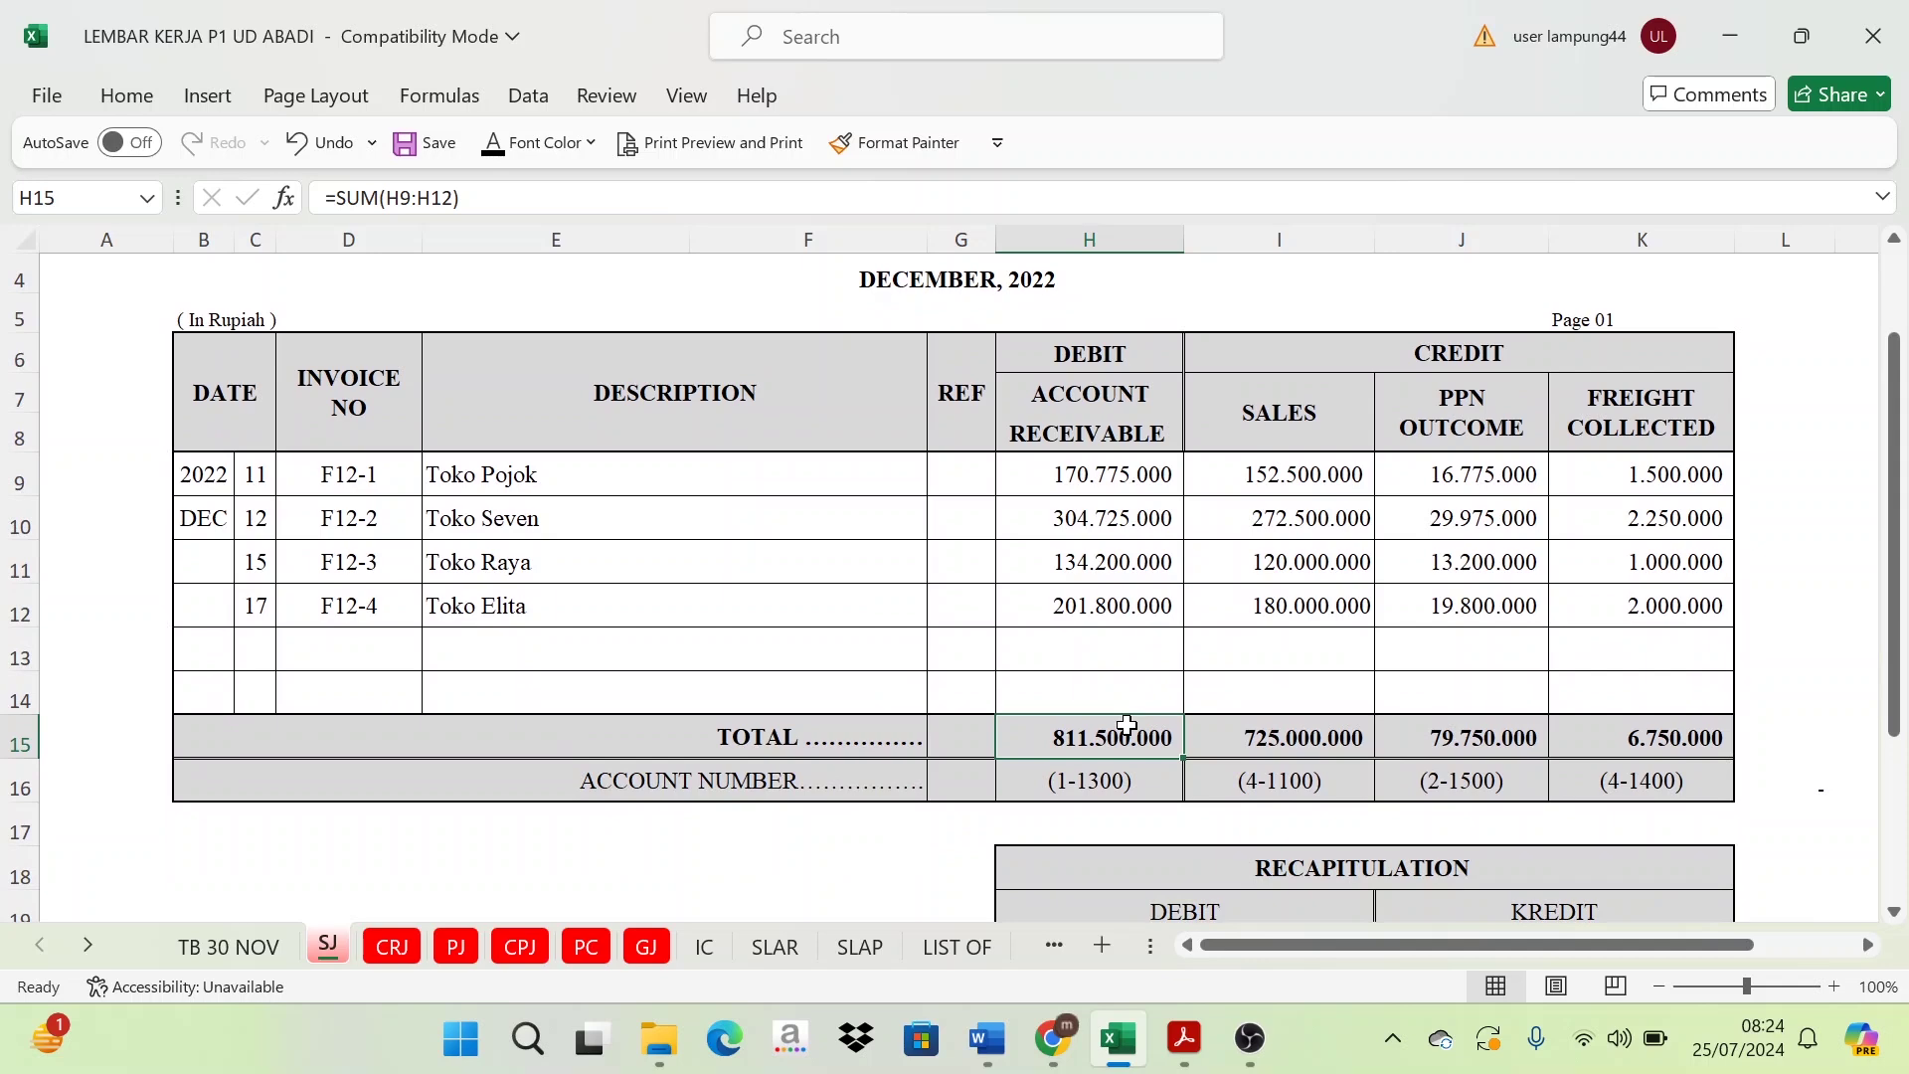
scroll(1126, 725, "up", 1)
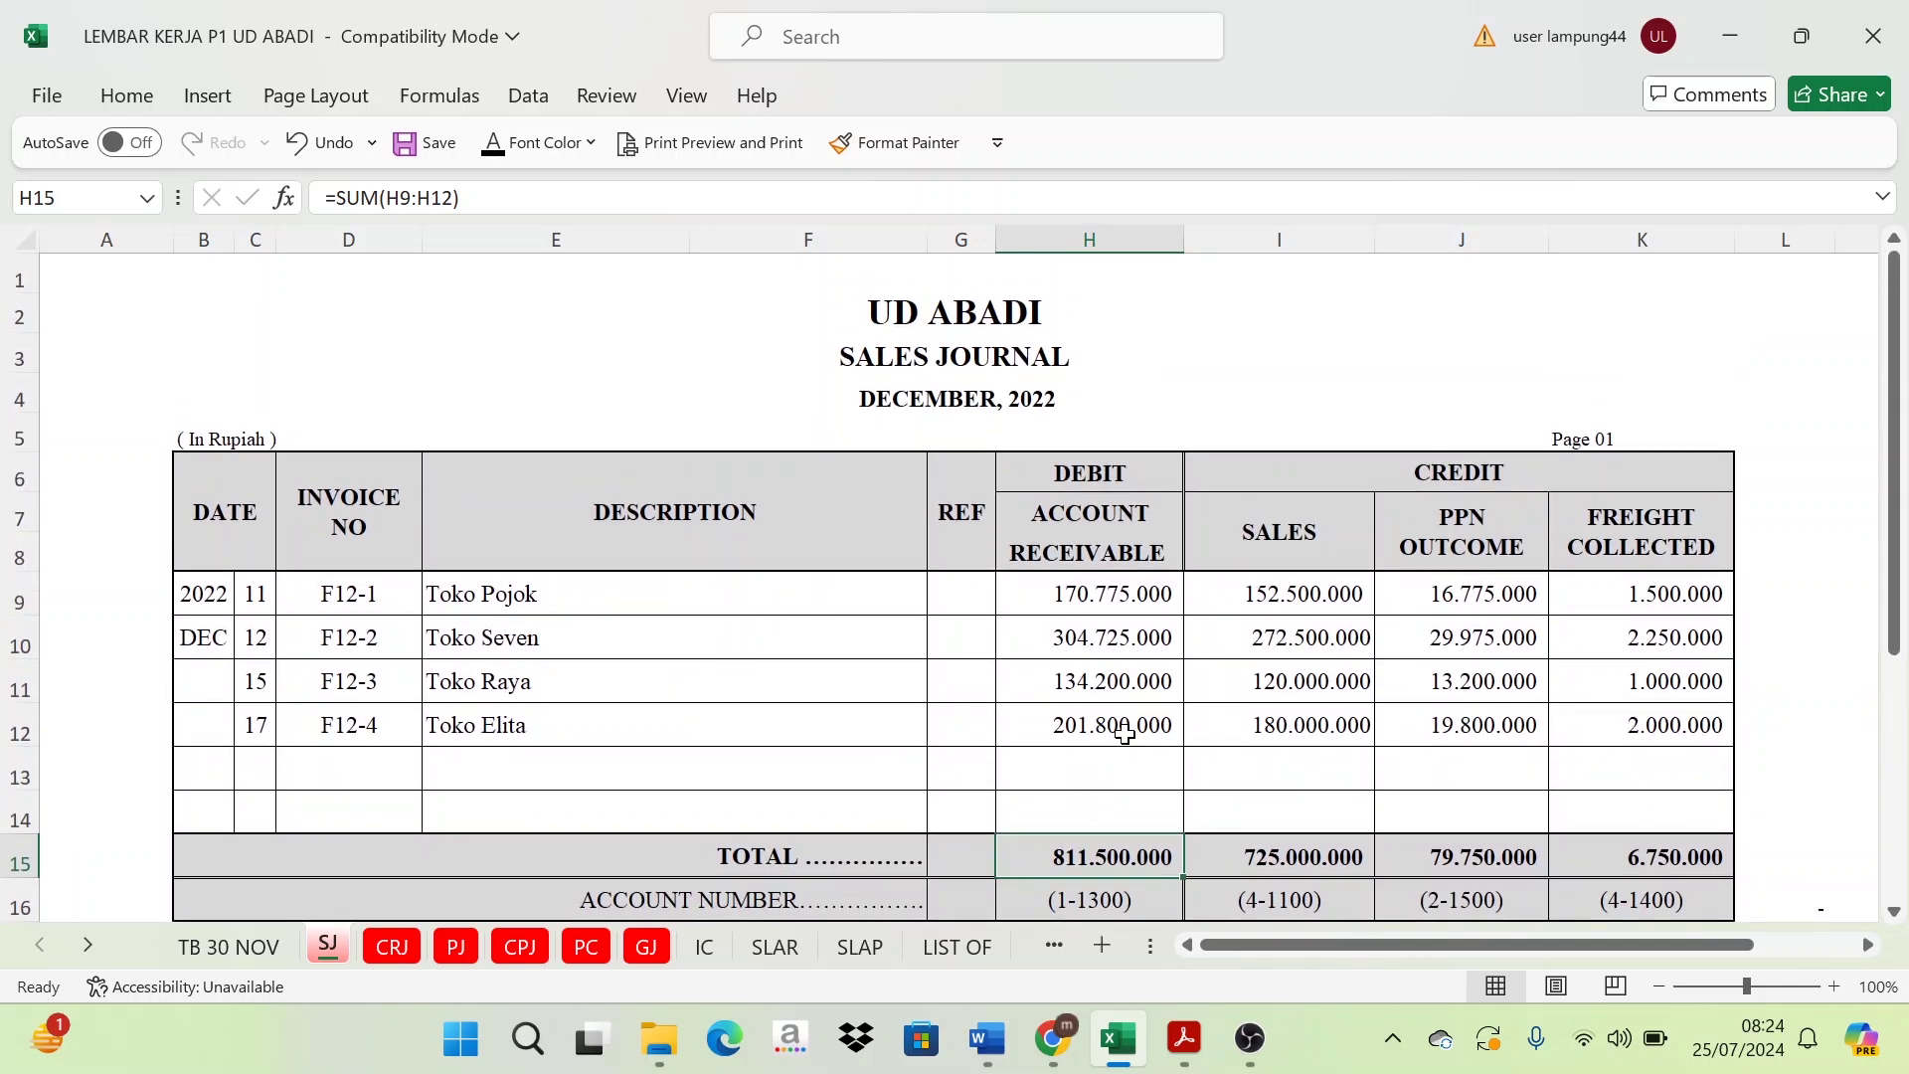